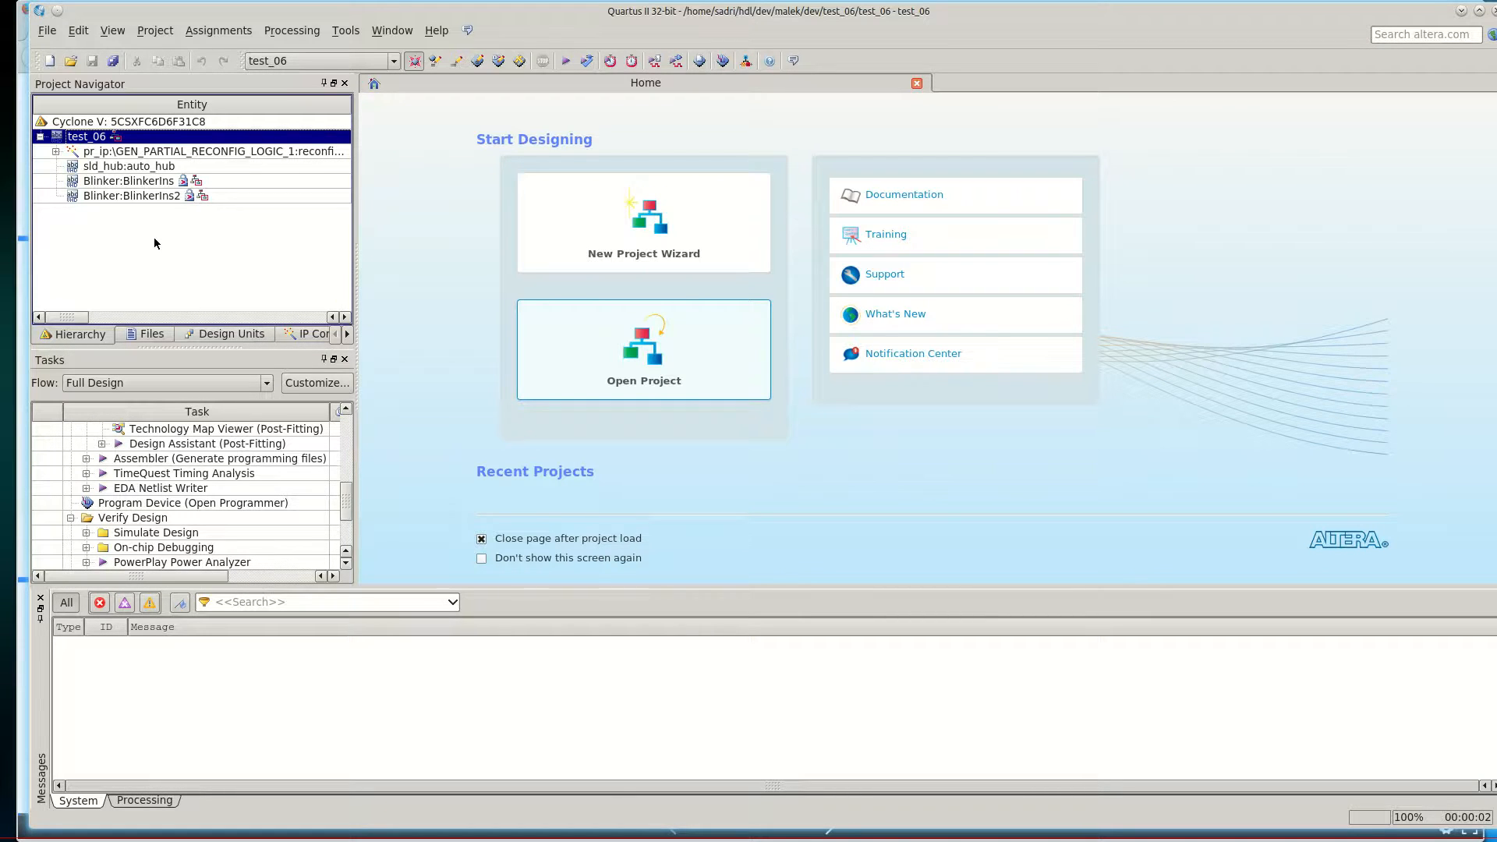
Step: Examine the Blinker instances in the design hierarchy and the Blinker_persona1.vhd entry among the project files
click(140, 184)
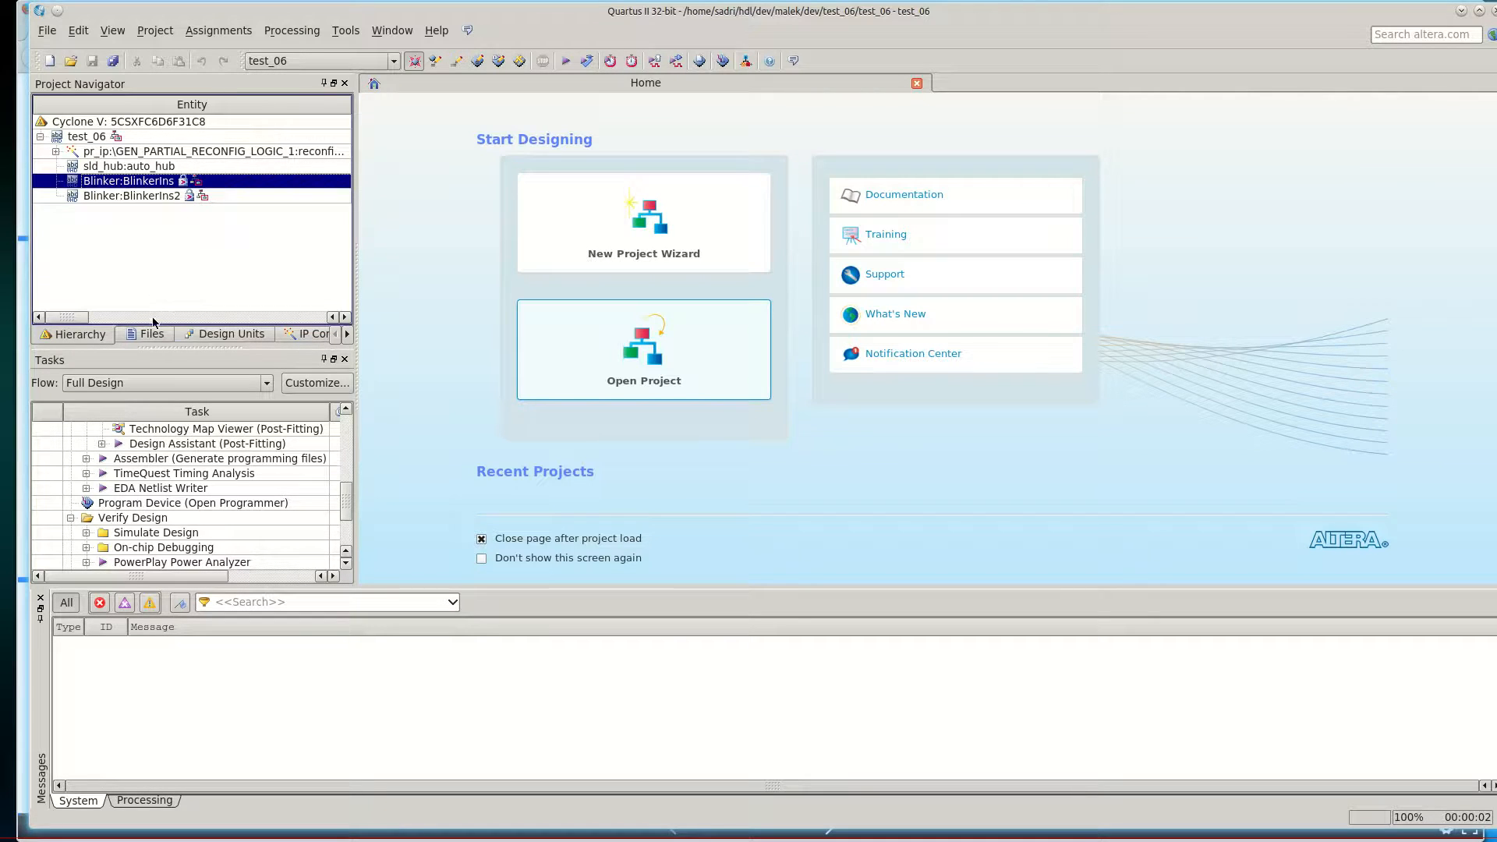
click(143, 253)
click(122, 187)
click(138, 334)
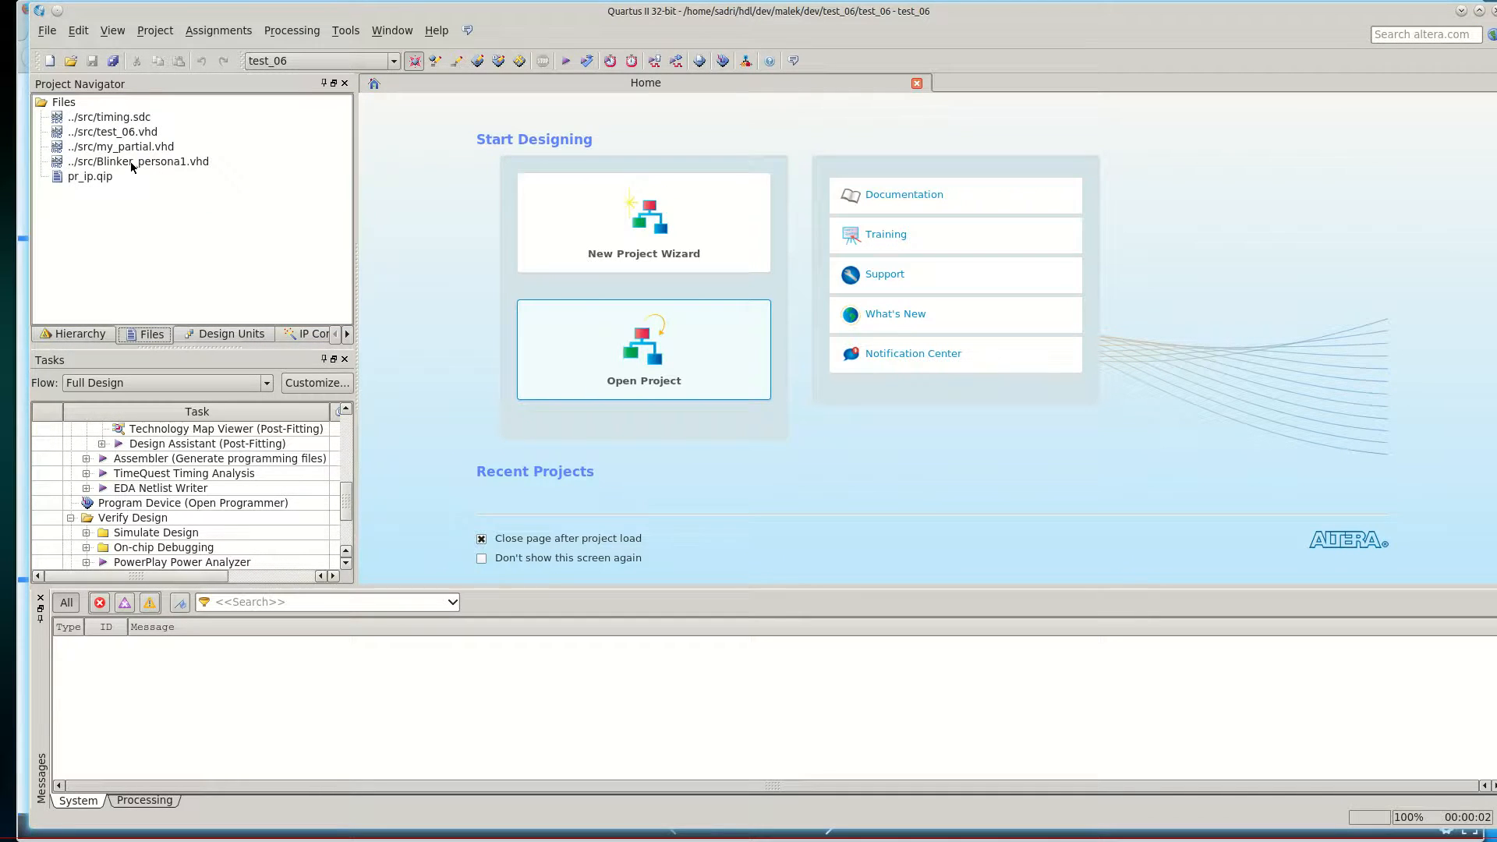
click(129, 162)
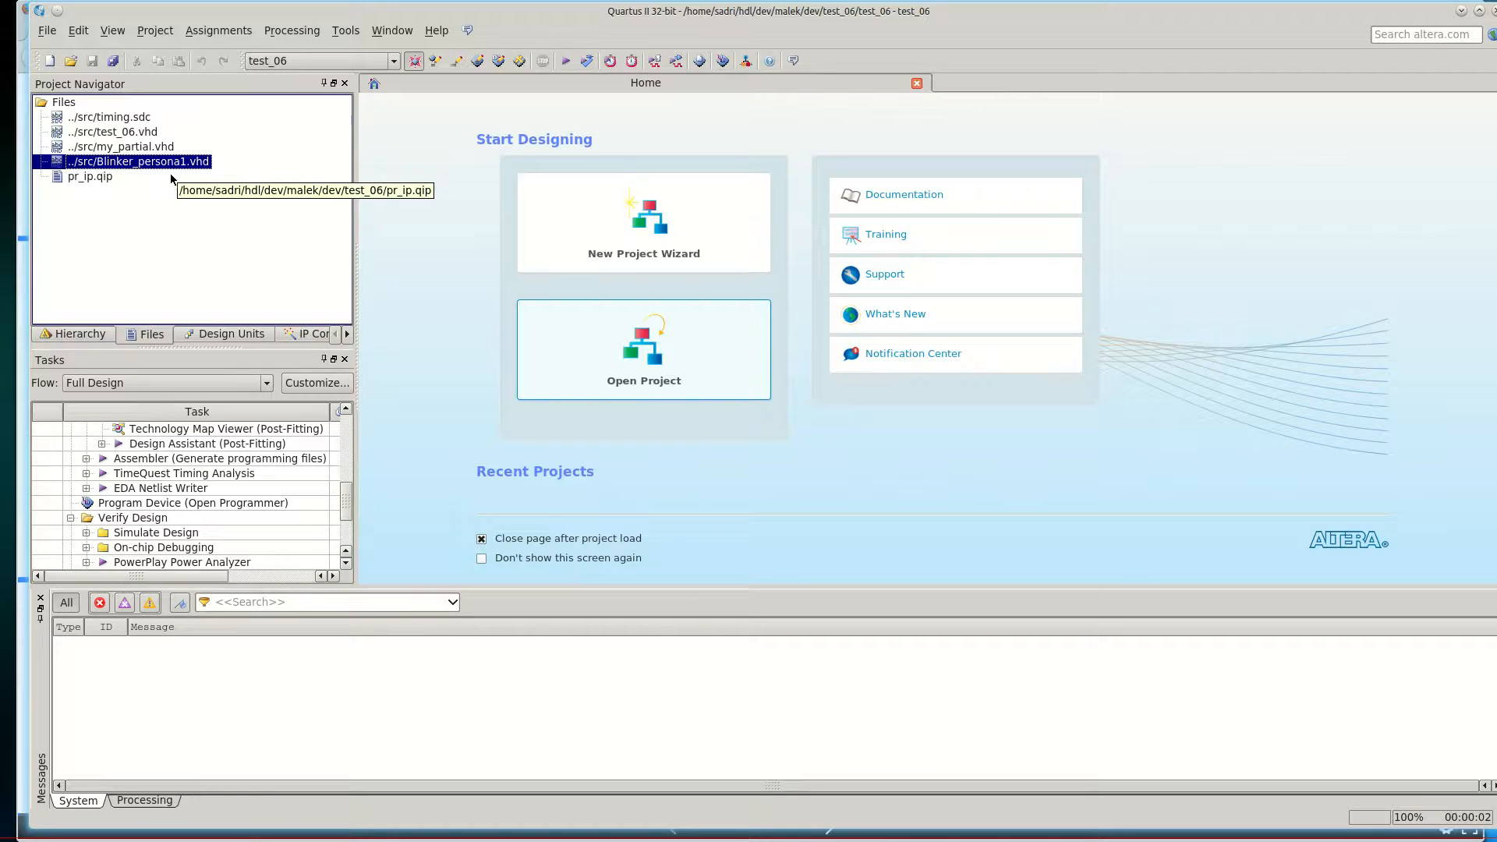
click(78, 334)
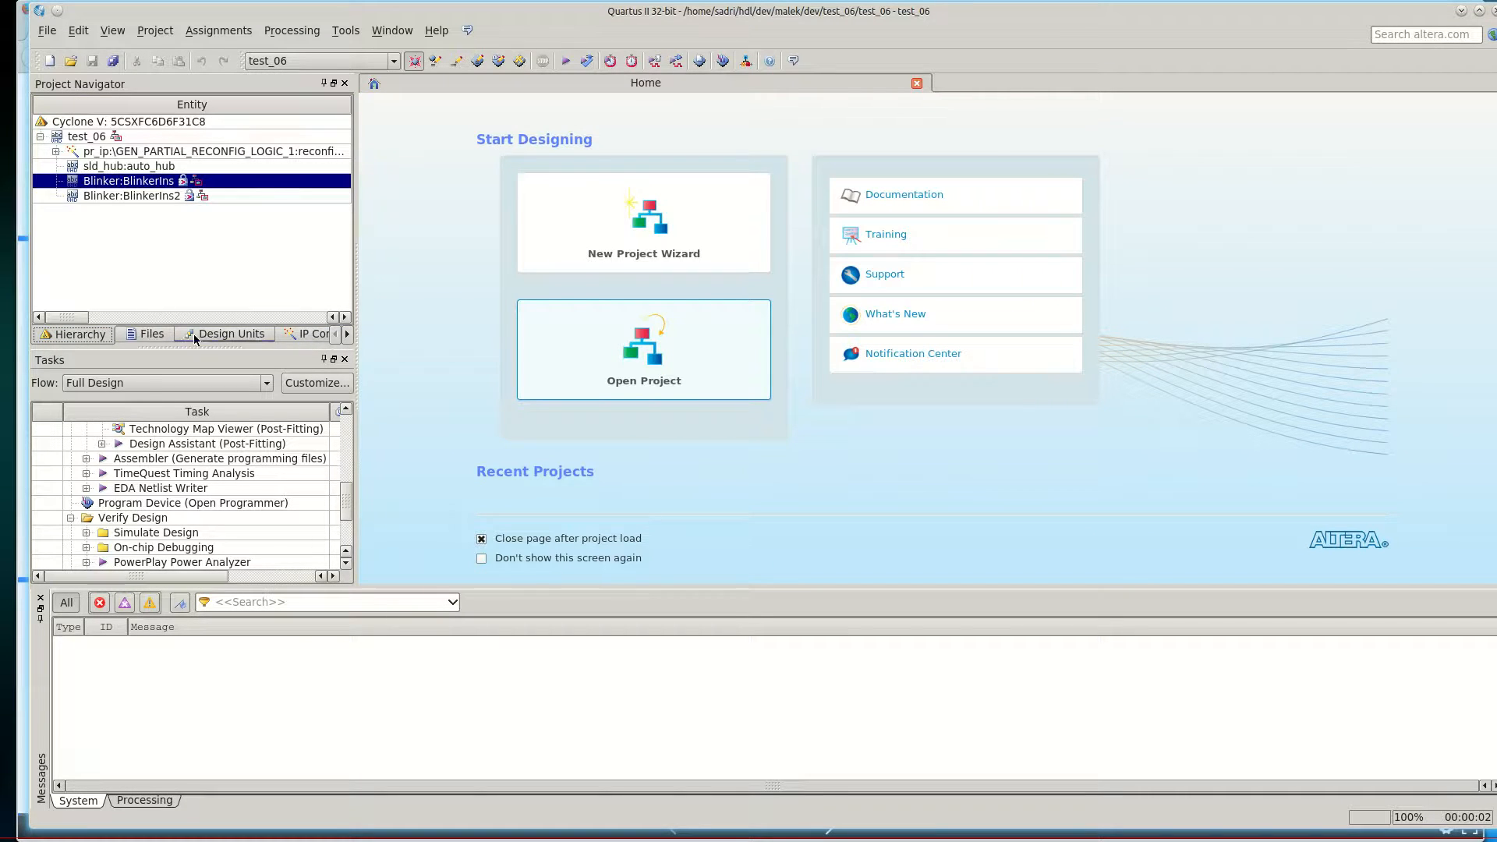
Step: Create a reconfigurable revision named test_06_persona2 based on the test_06 base revision
click(347, 335)
click(347, 335)
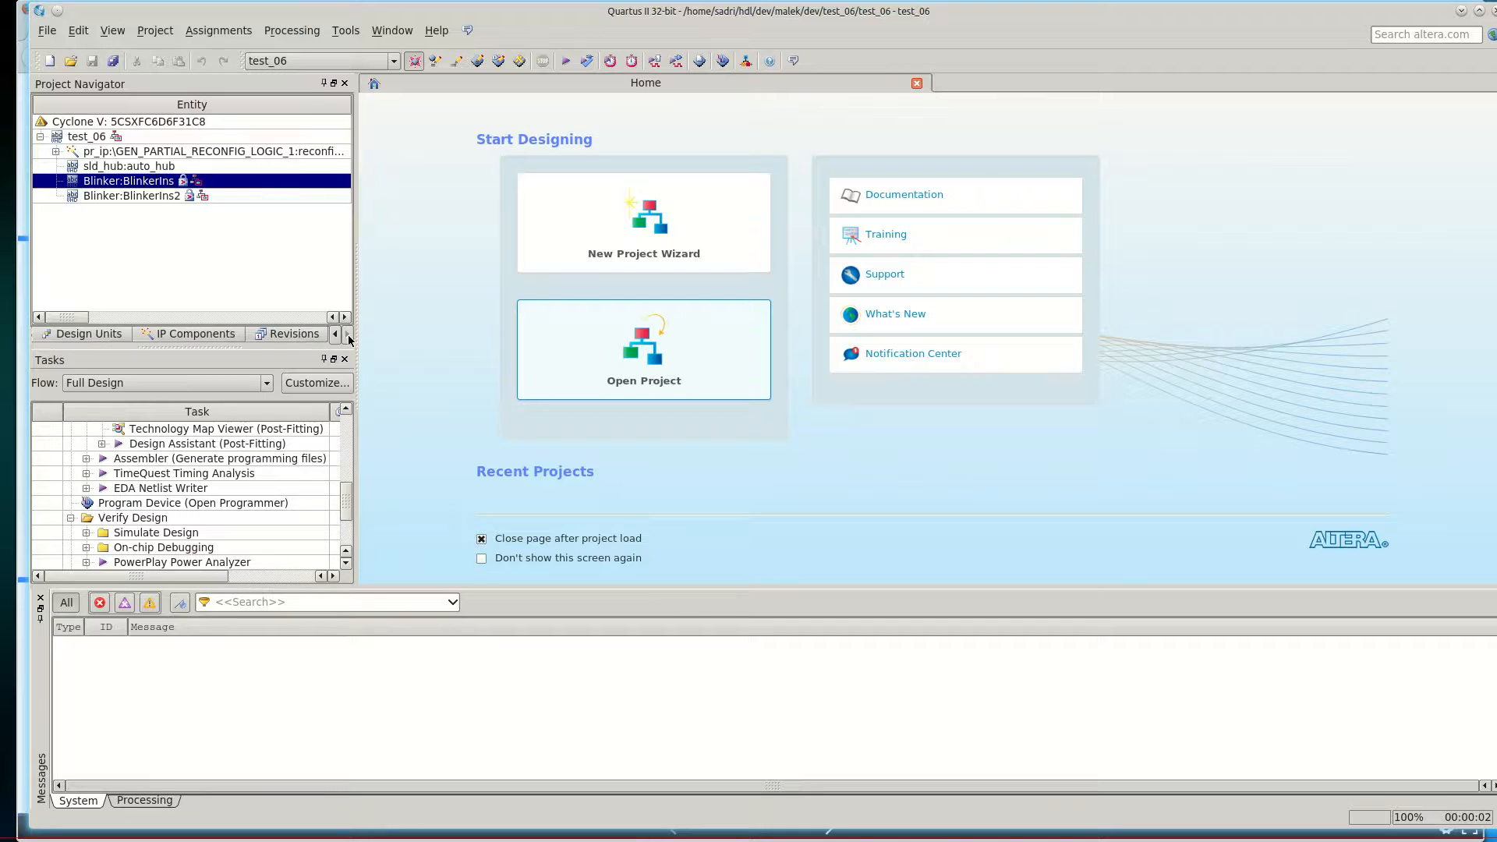
click(287, 335)
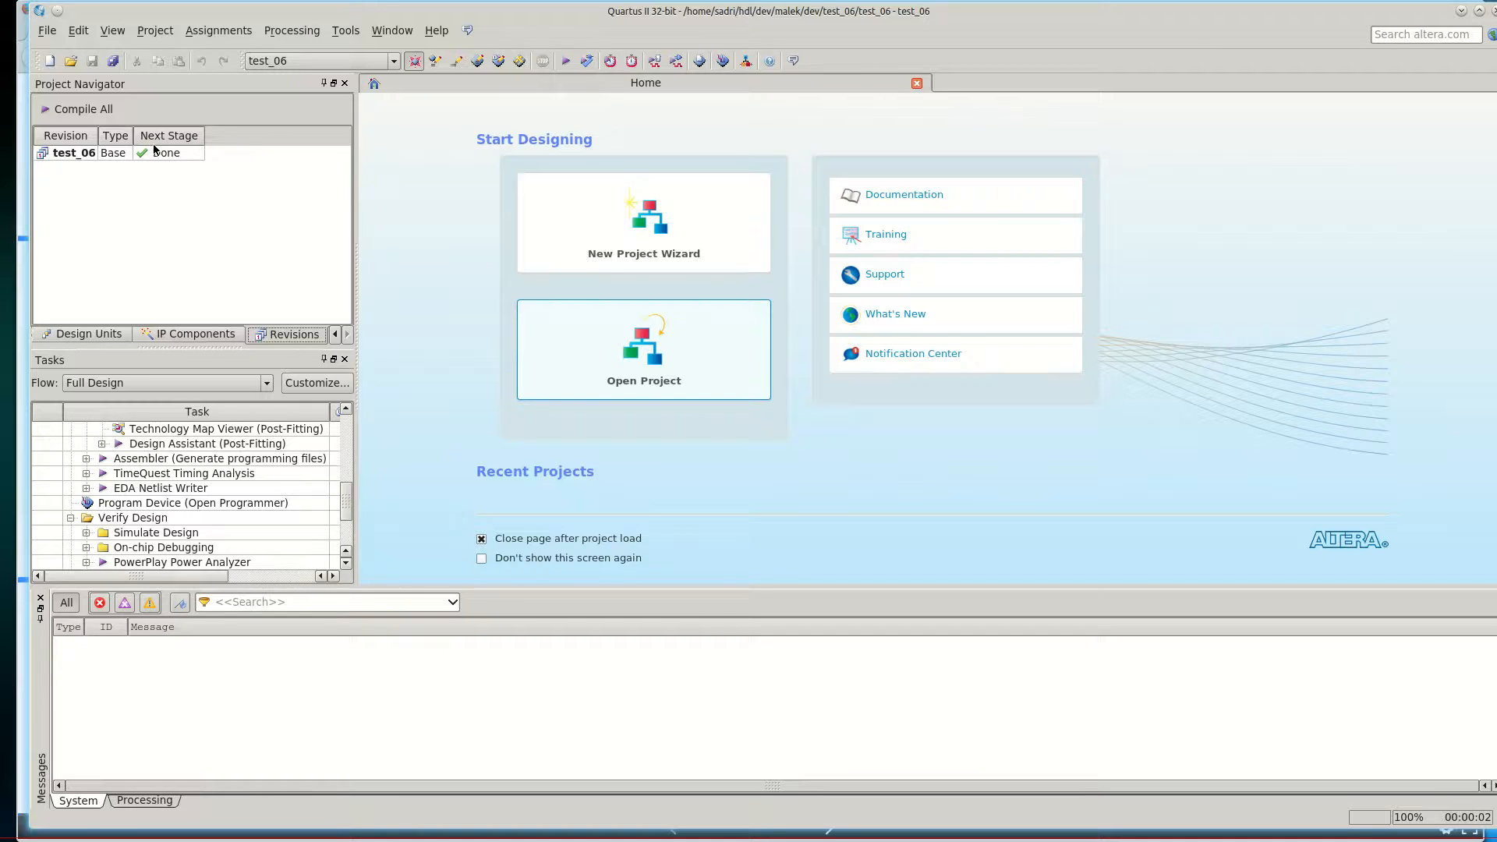
right_click(75, 156)
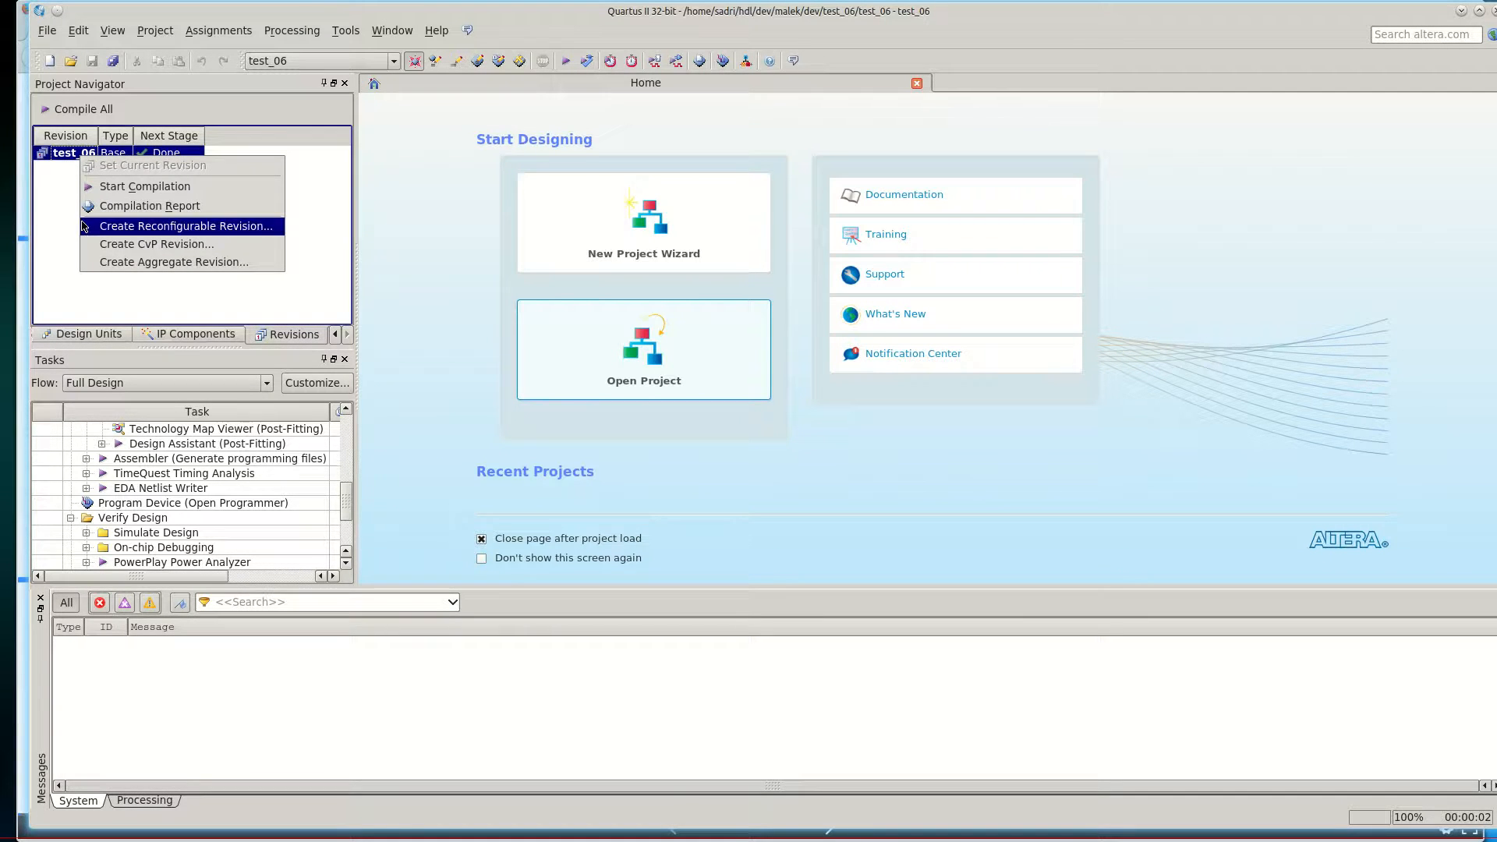
click(153, 233)
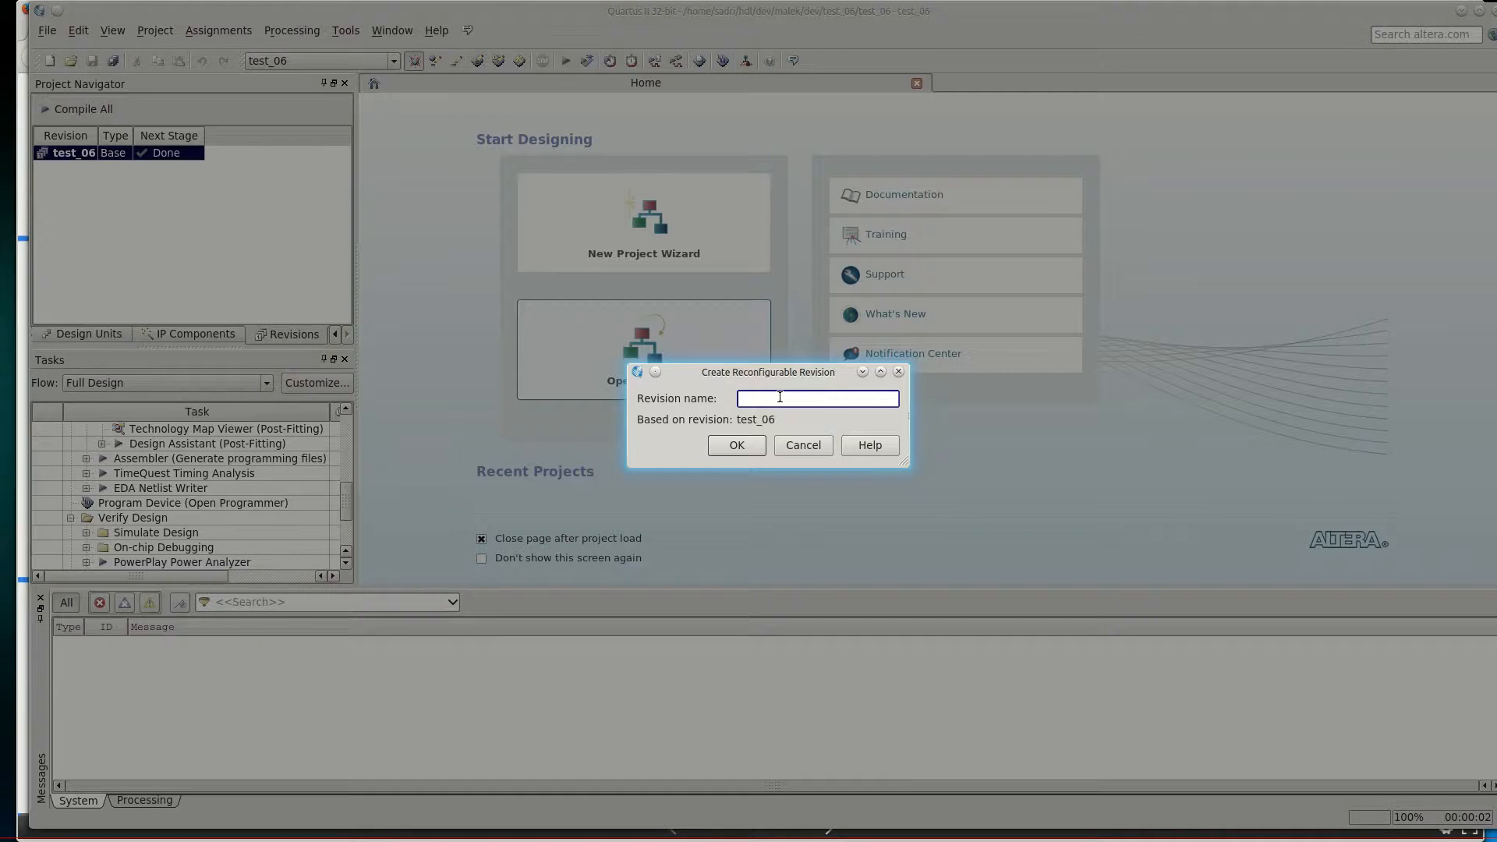
text(test_06_persona2)
click(753, 445)
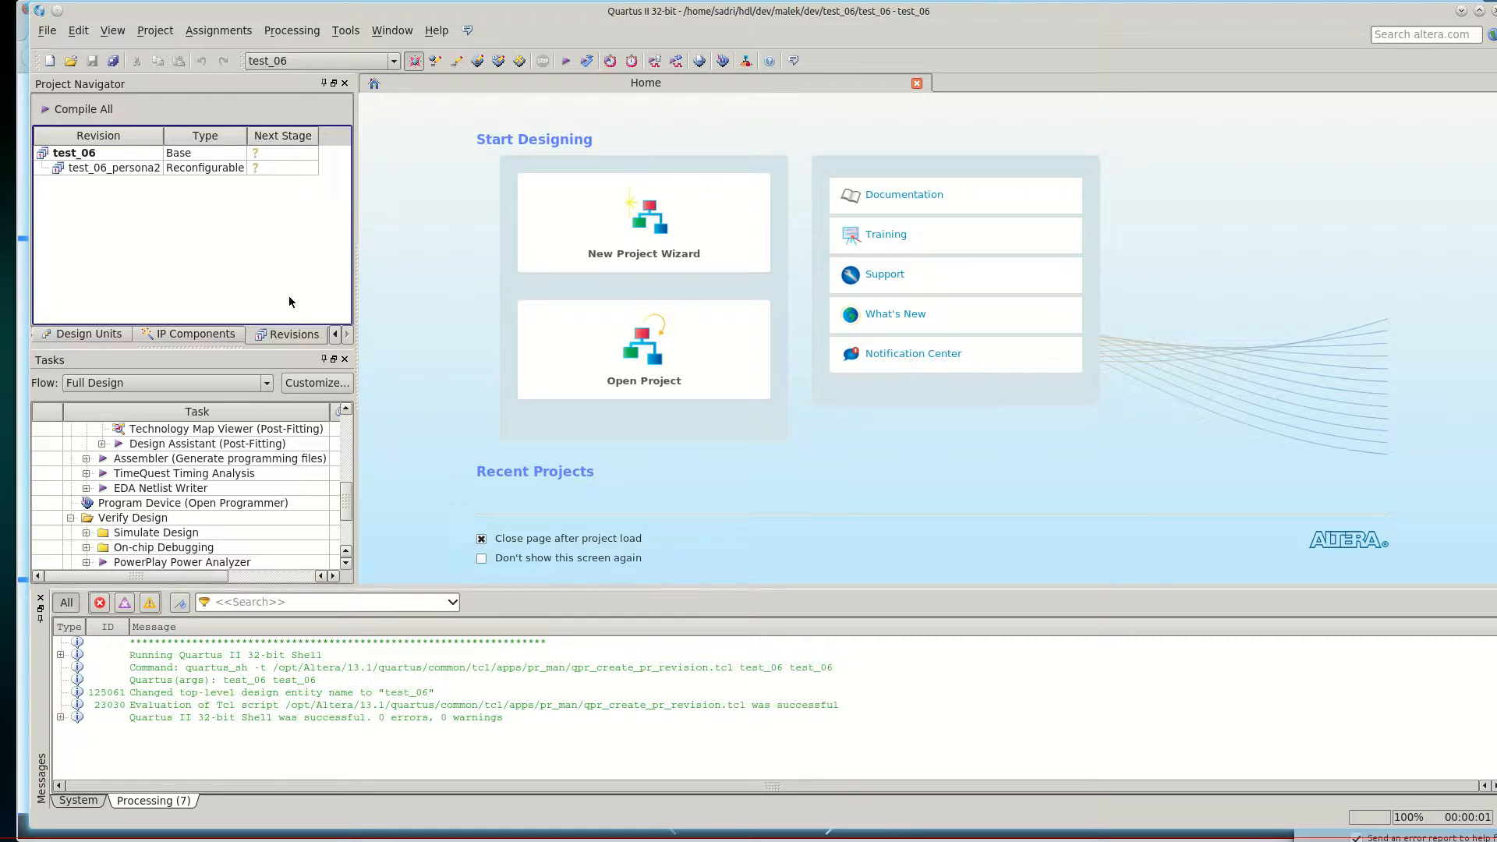
Step: Make test_06_persona2 the current revision and slightly reduce the height of the message area
click(160, 169)
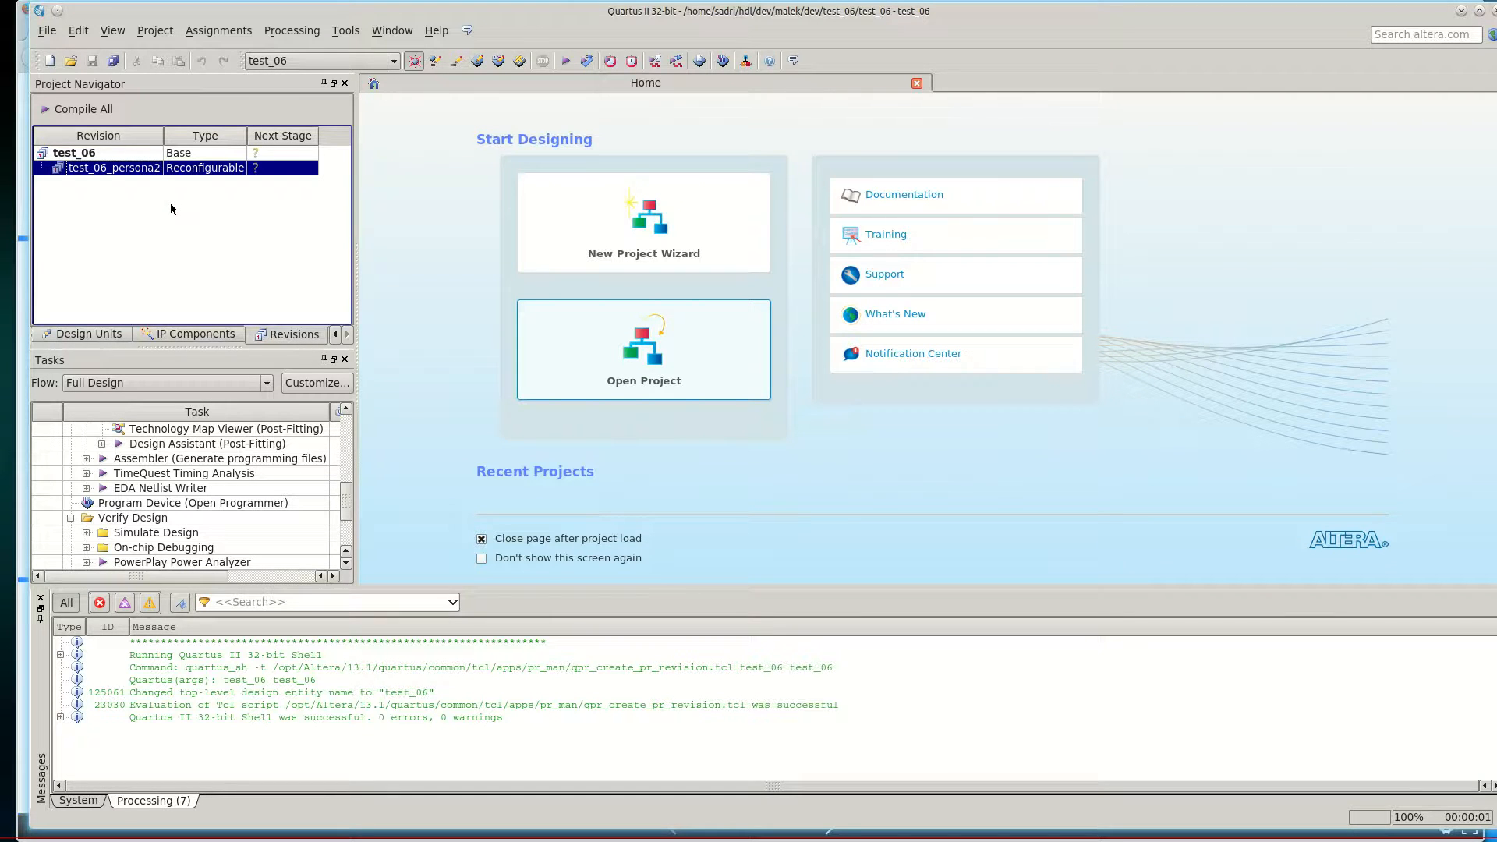
double_click(152, 173)
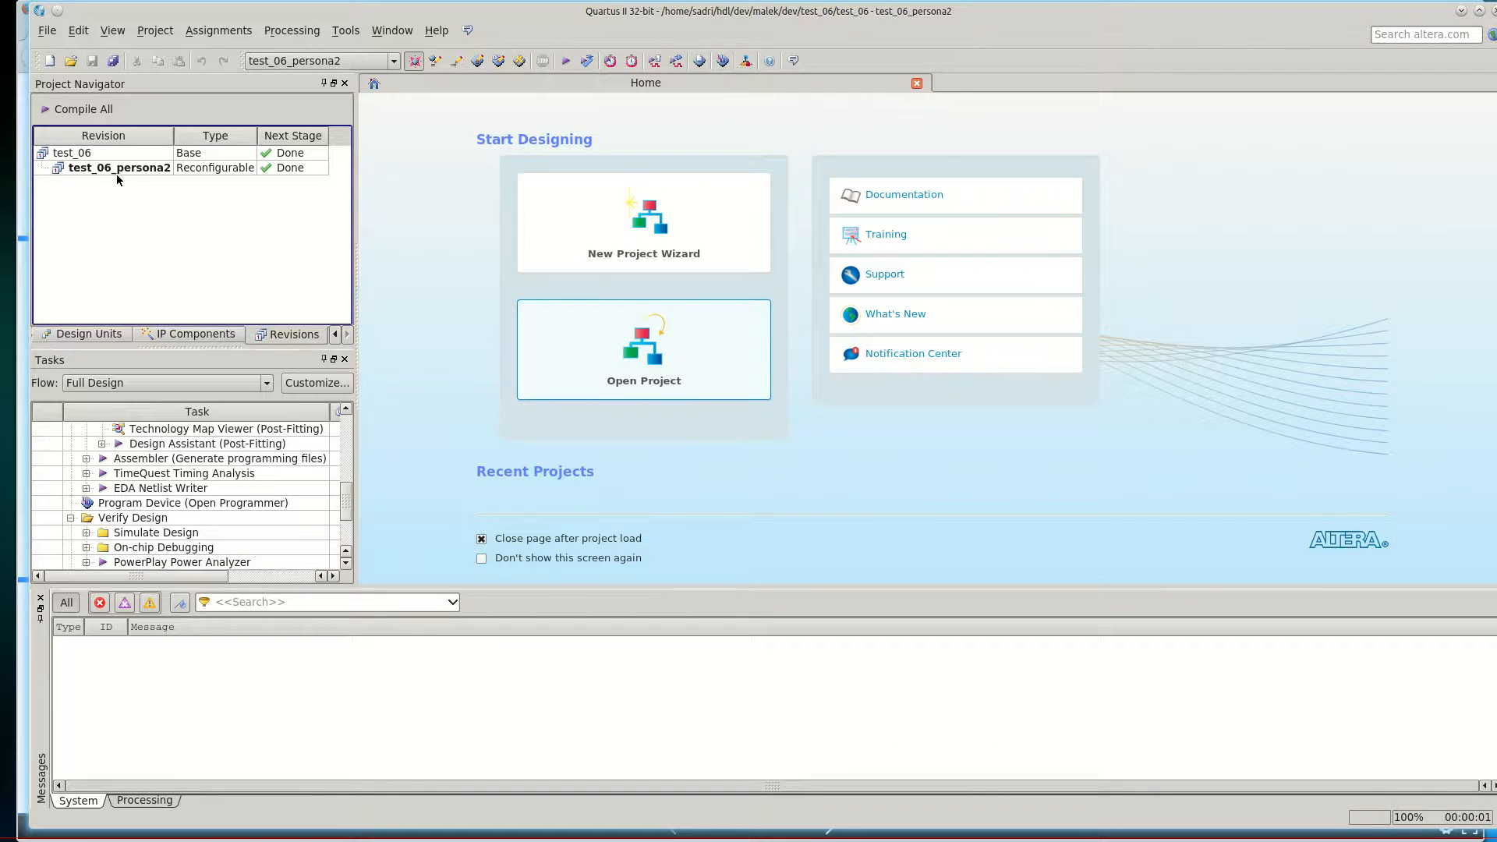
drag(417, 587, 416, 608)
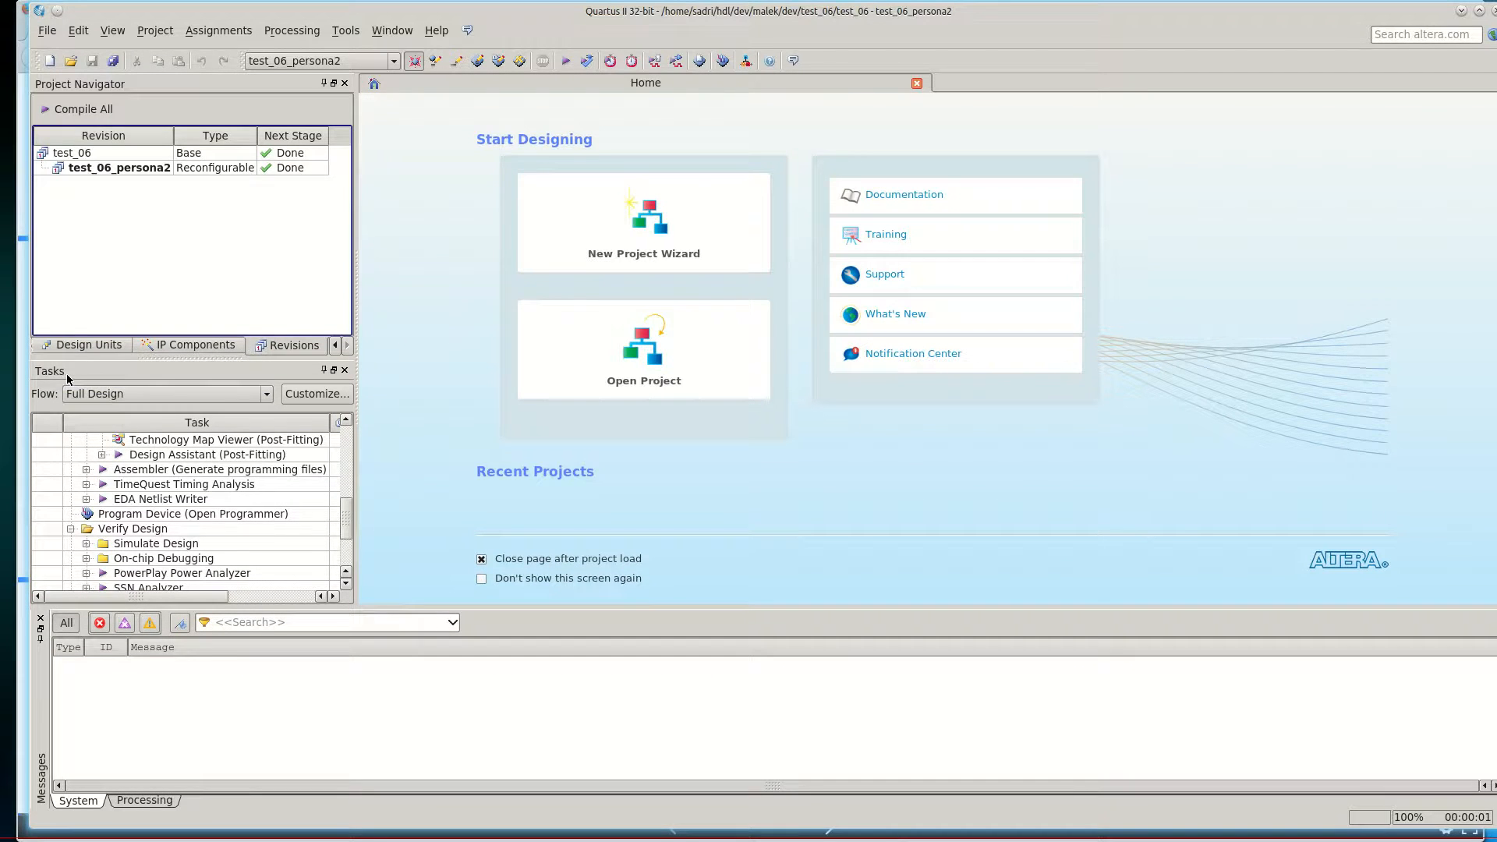
Step: Remove ../src/Blinker_persona1.vhd from the project files of the test_06_persona2 revision
click(335, 345)
click(335, 345)
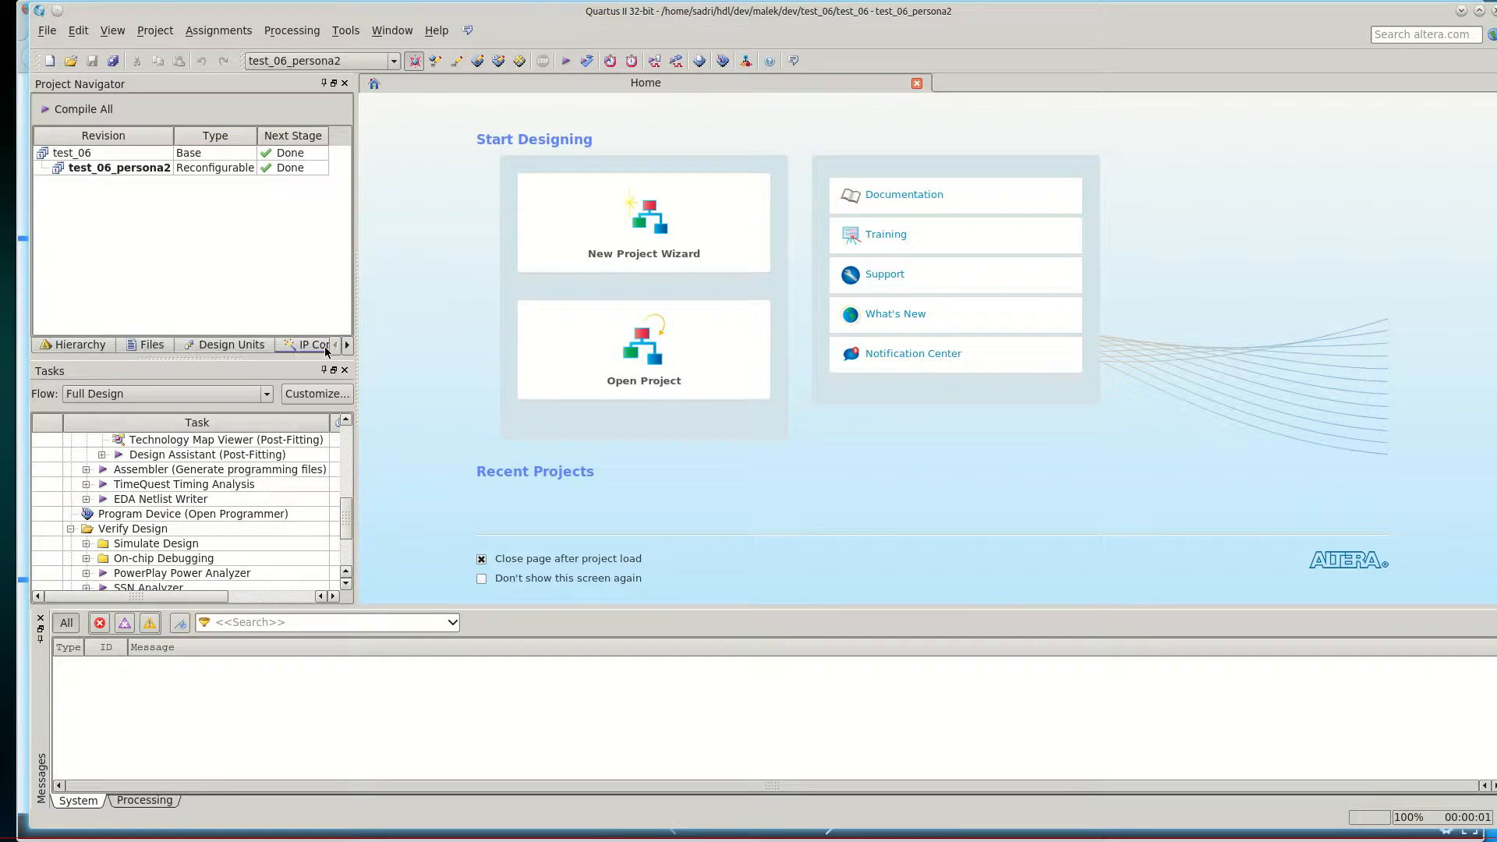
click(138, 346)
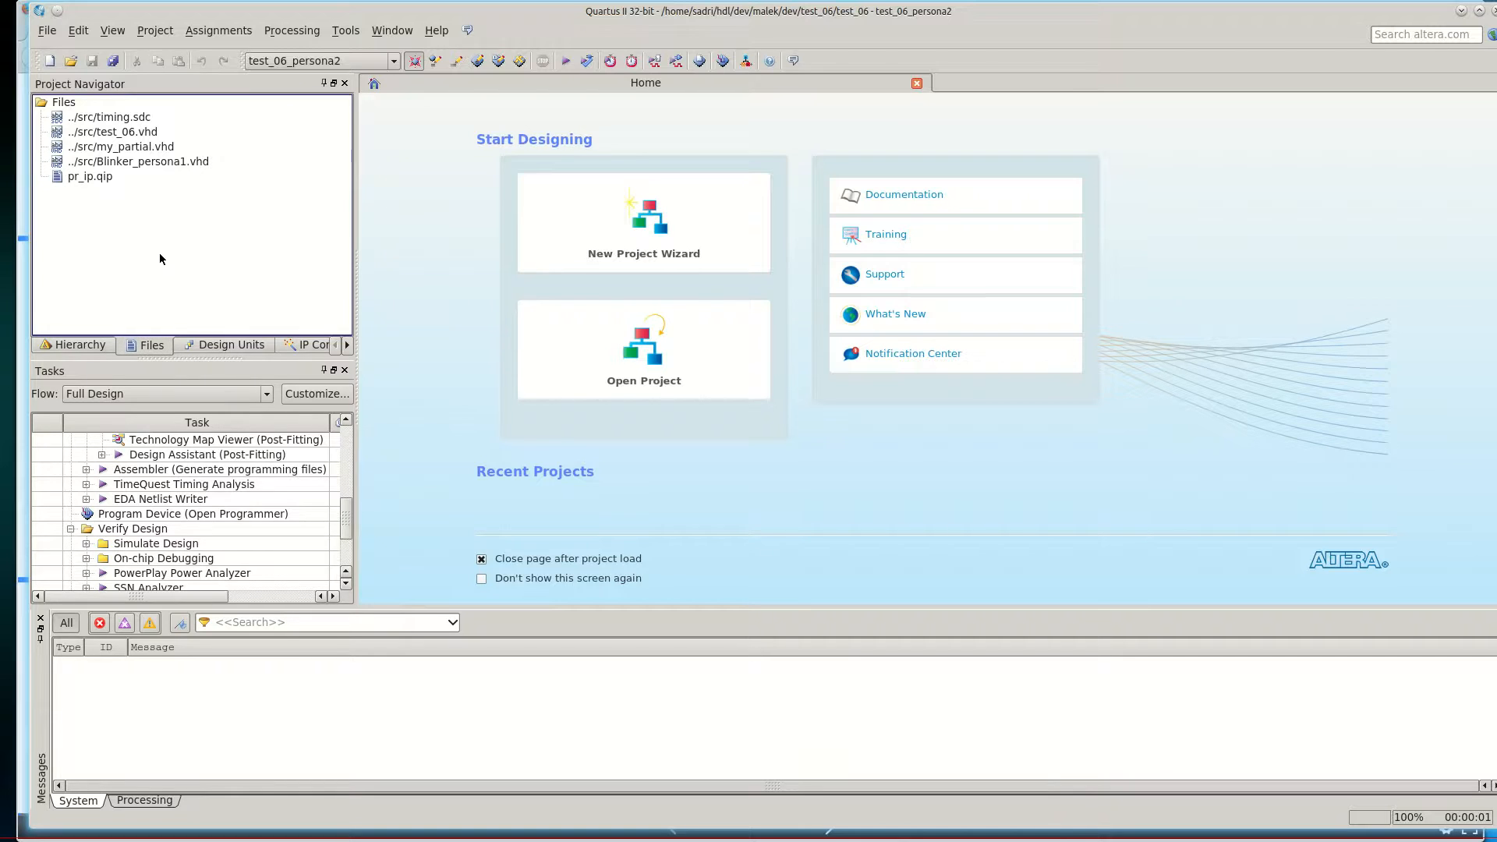
right_click(165, 161)
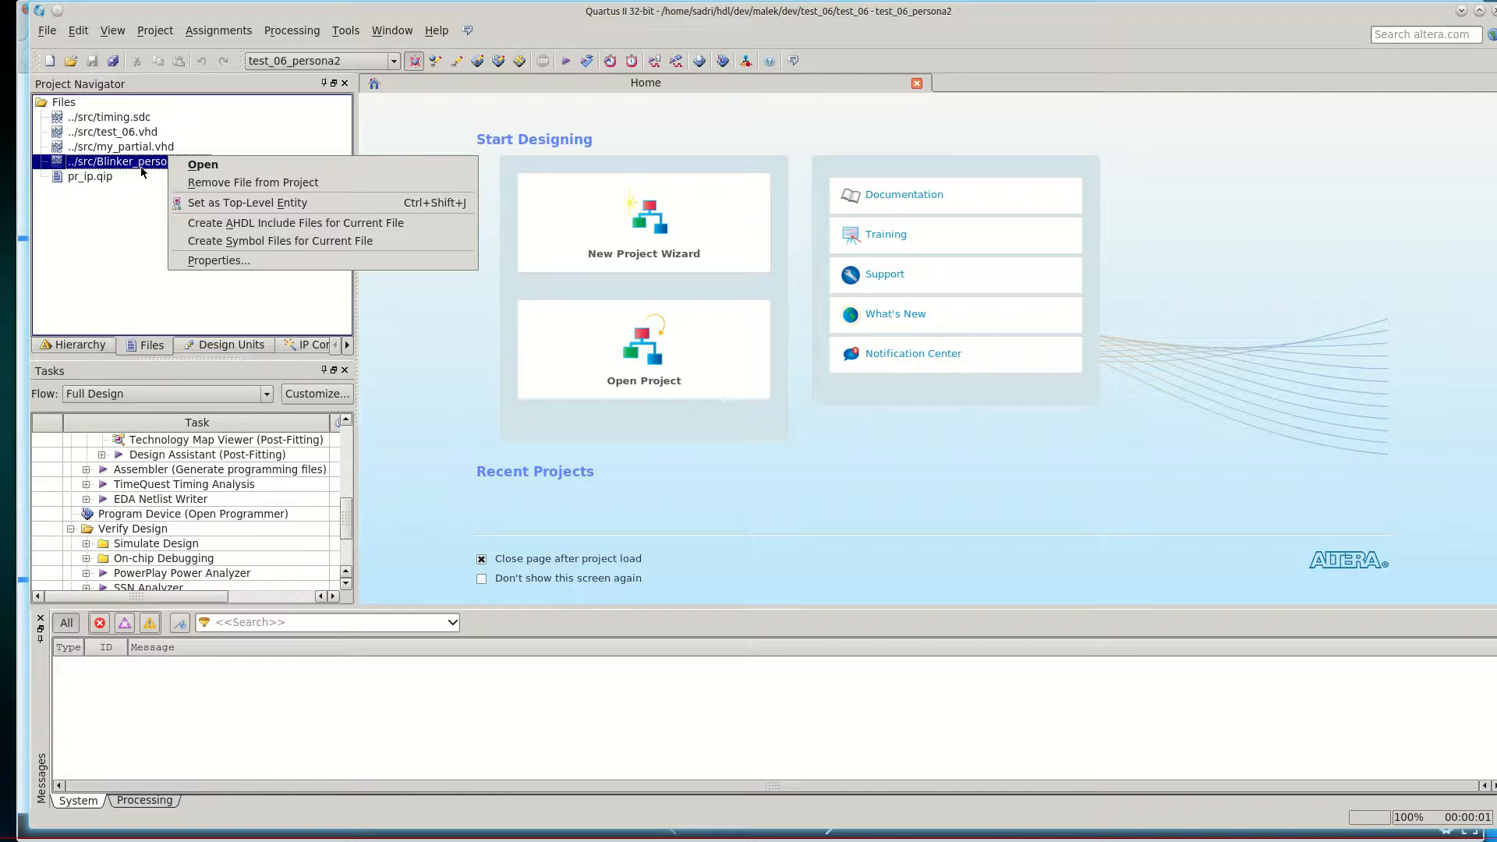
click(171, 187)
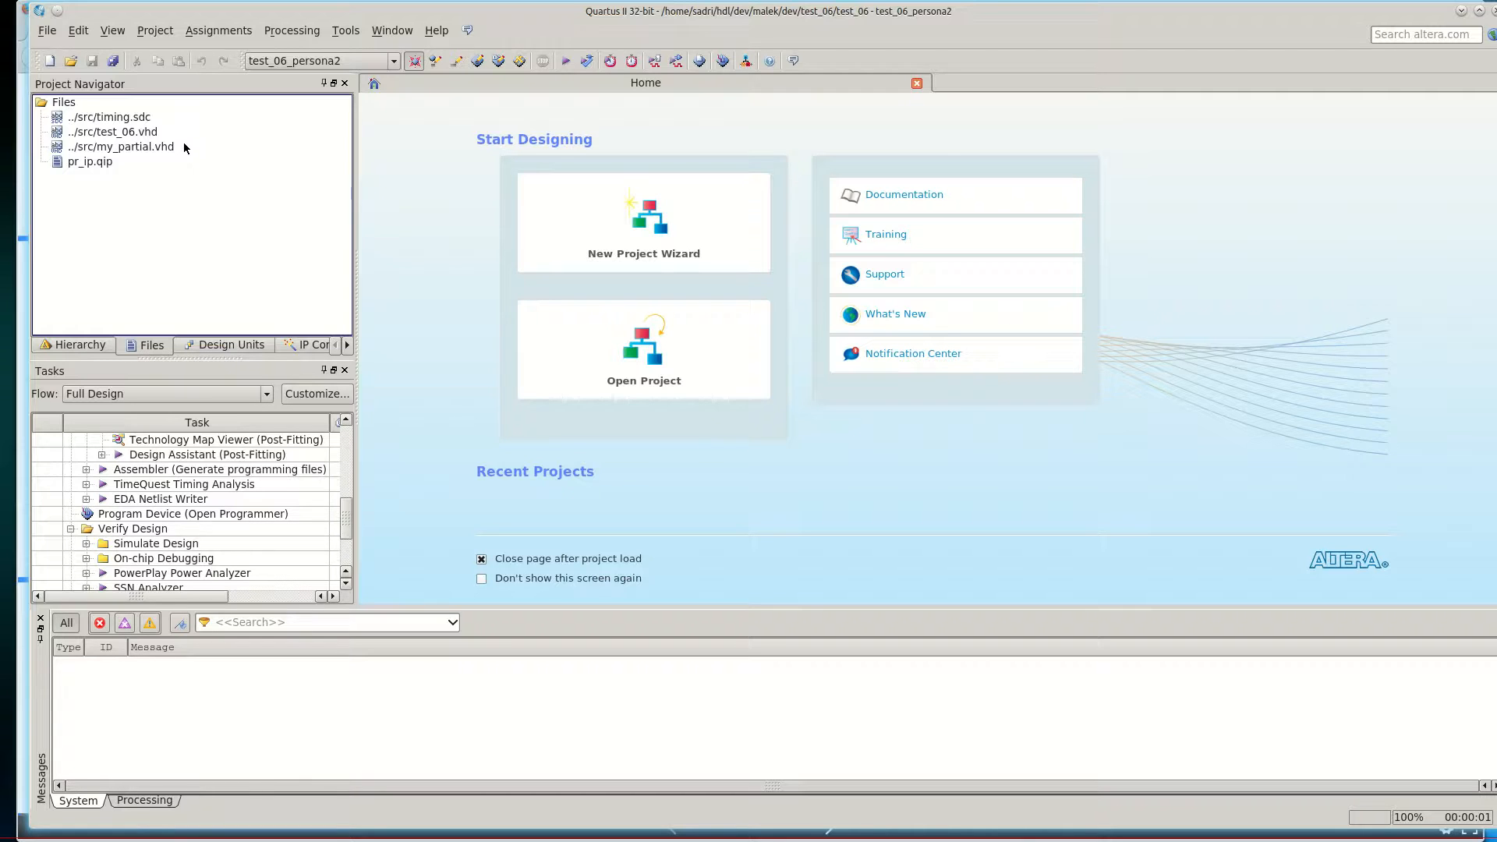
Step: Add Blinker_persona2.vhd from the src folder to the current revision's project files and apply the settings
click(237, 34)
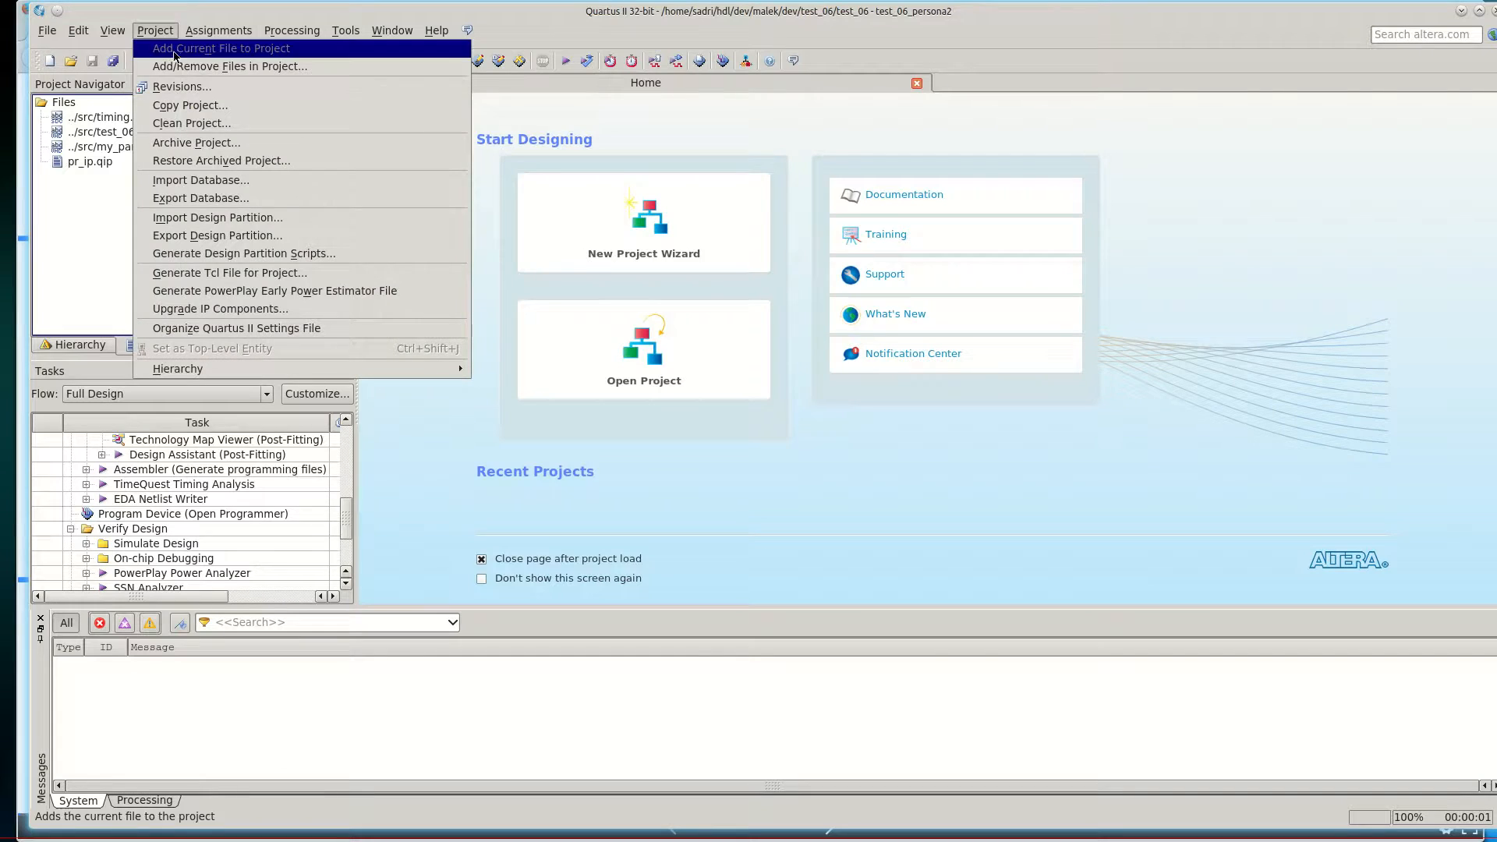
click(195, 63)
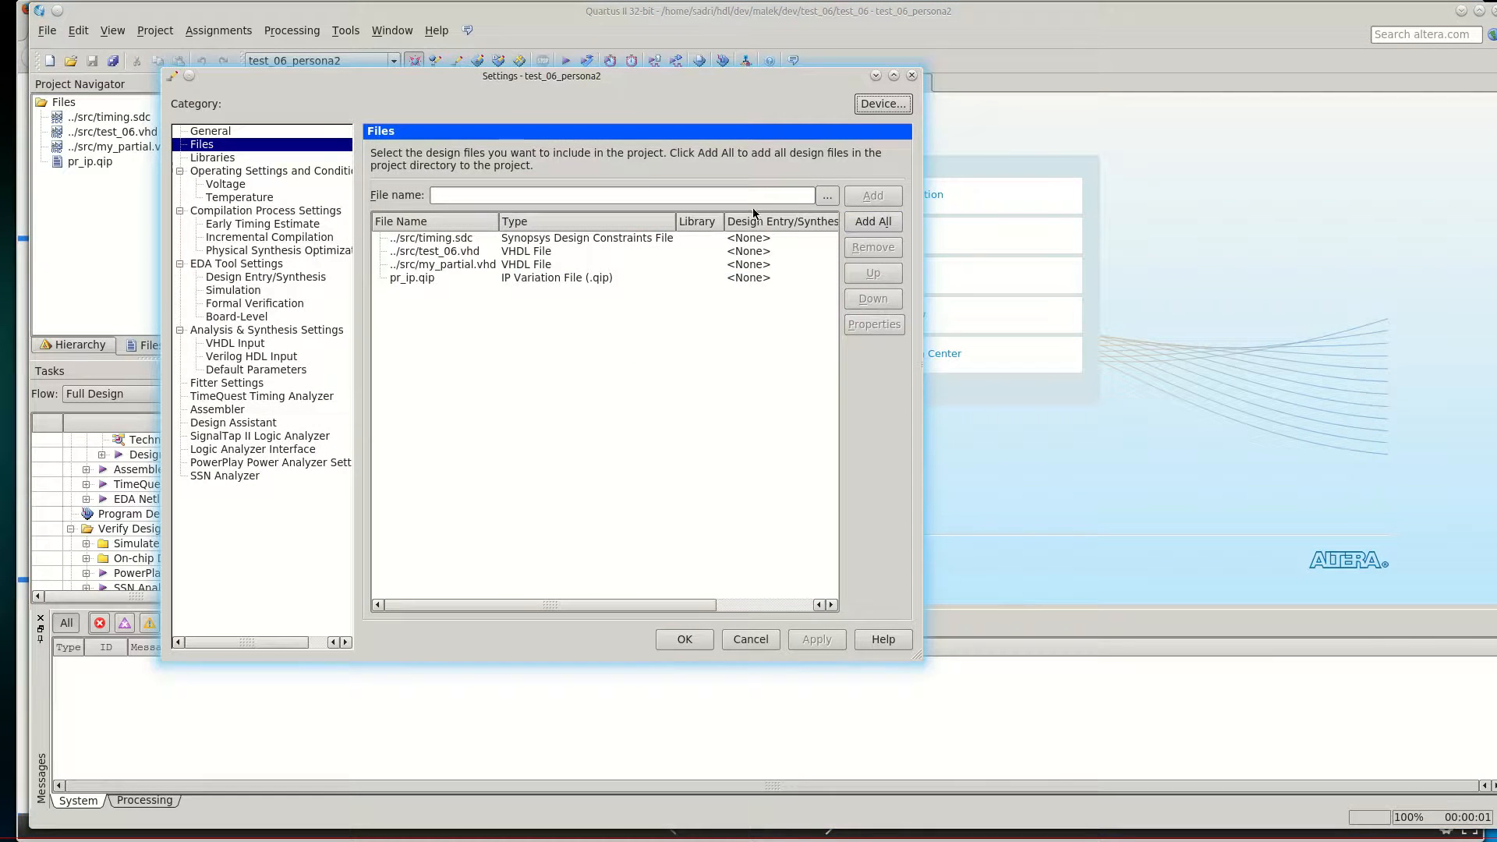
click(827, 196)
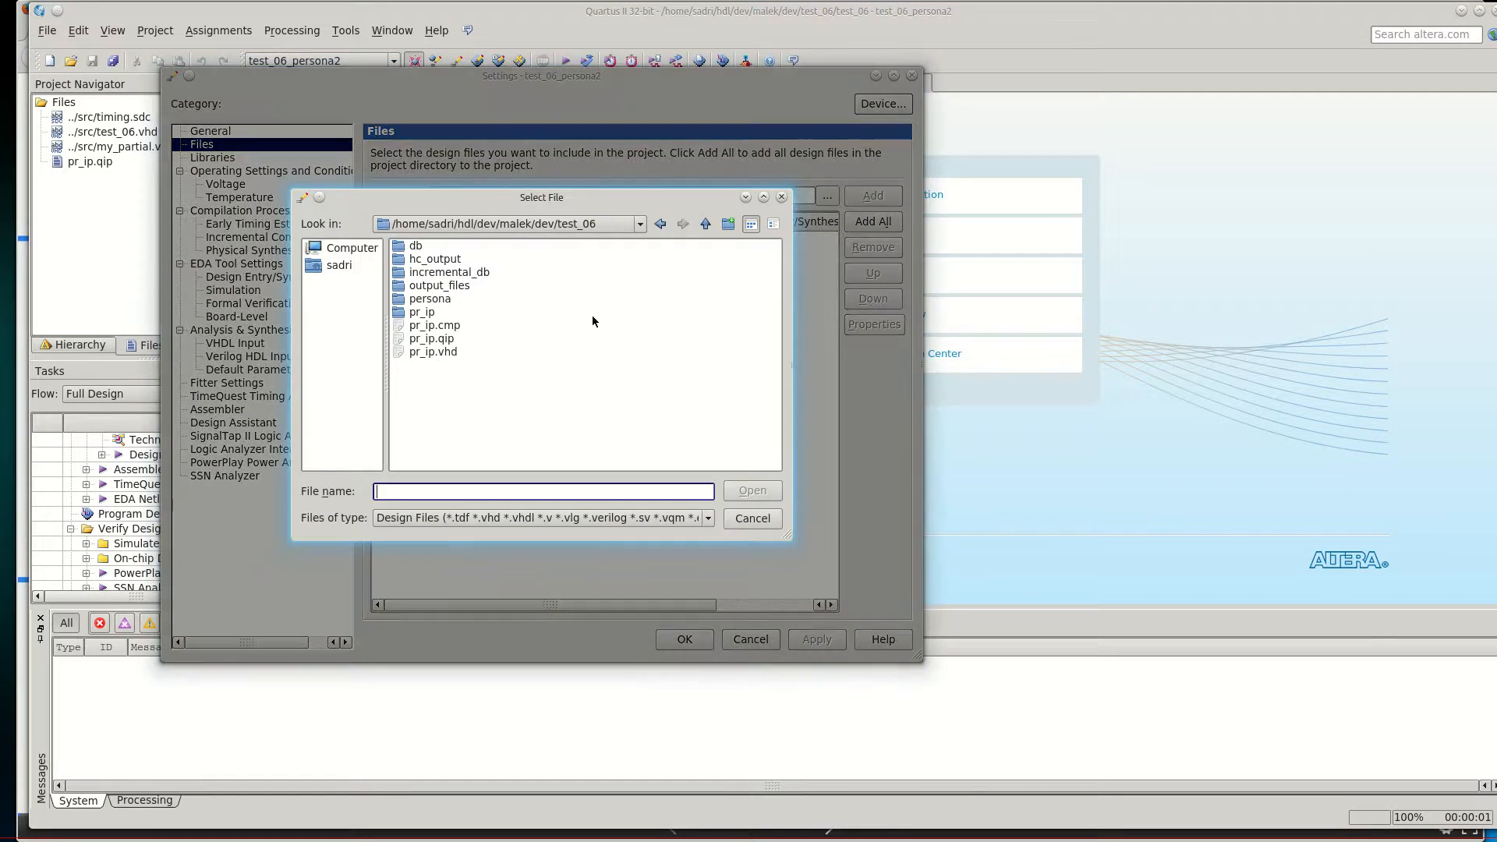
click(706, 224)
double_click(417, 246)
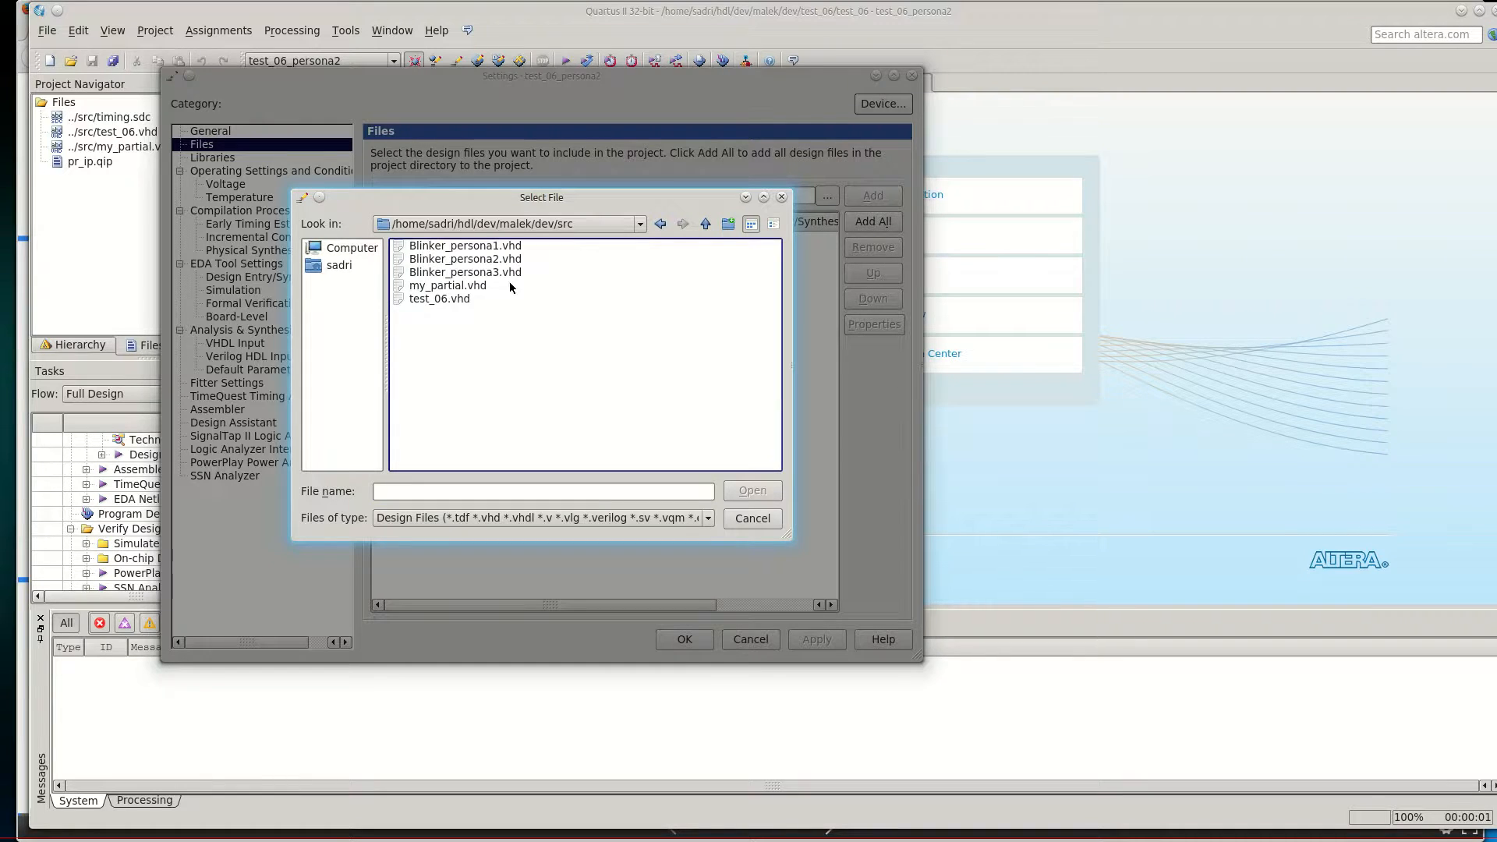
double_click(505, 259)
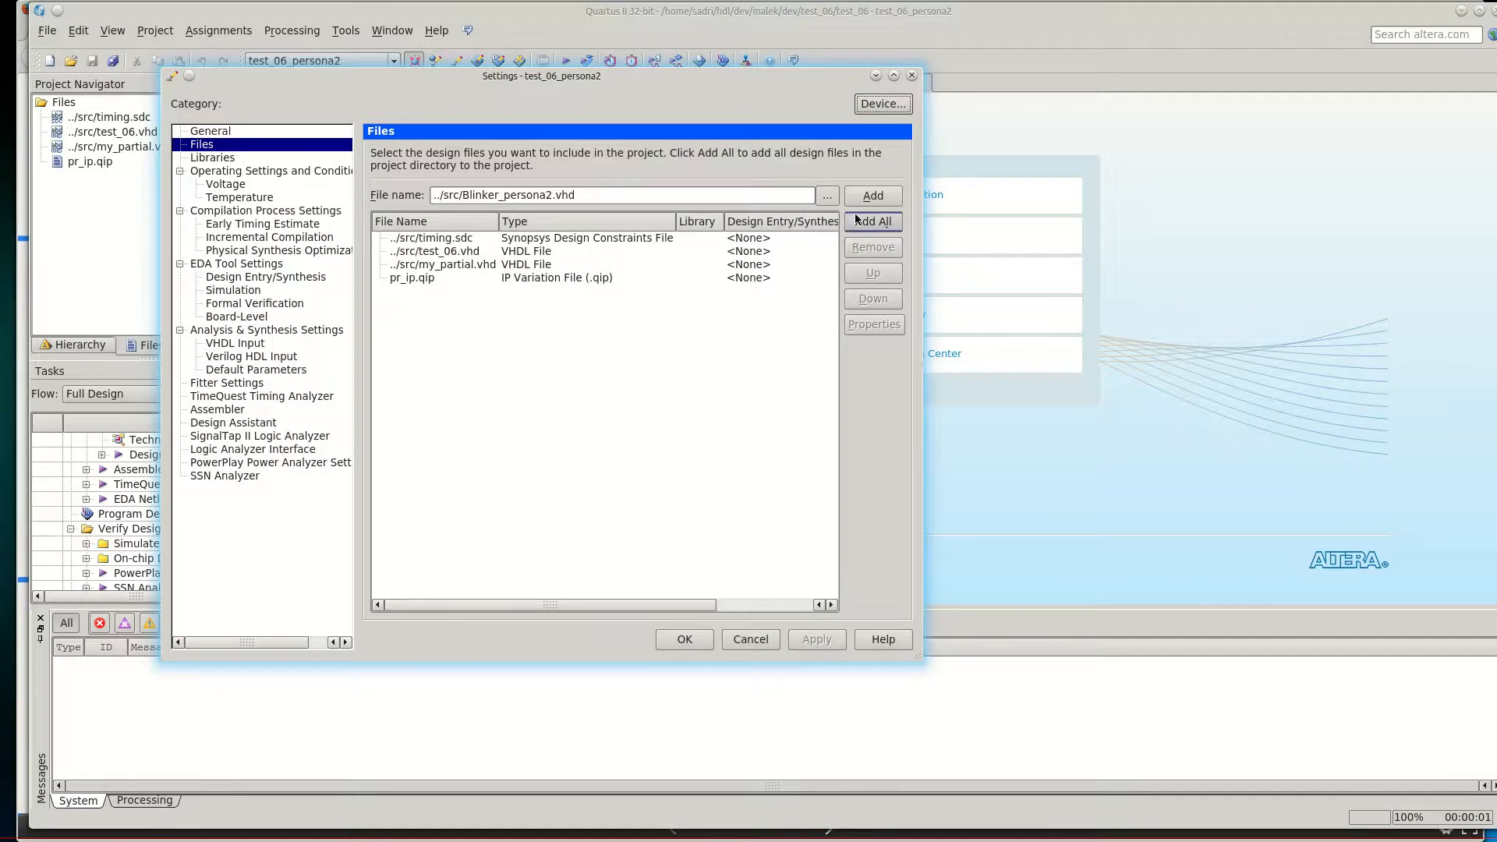
click(872, 195)
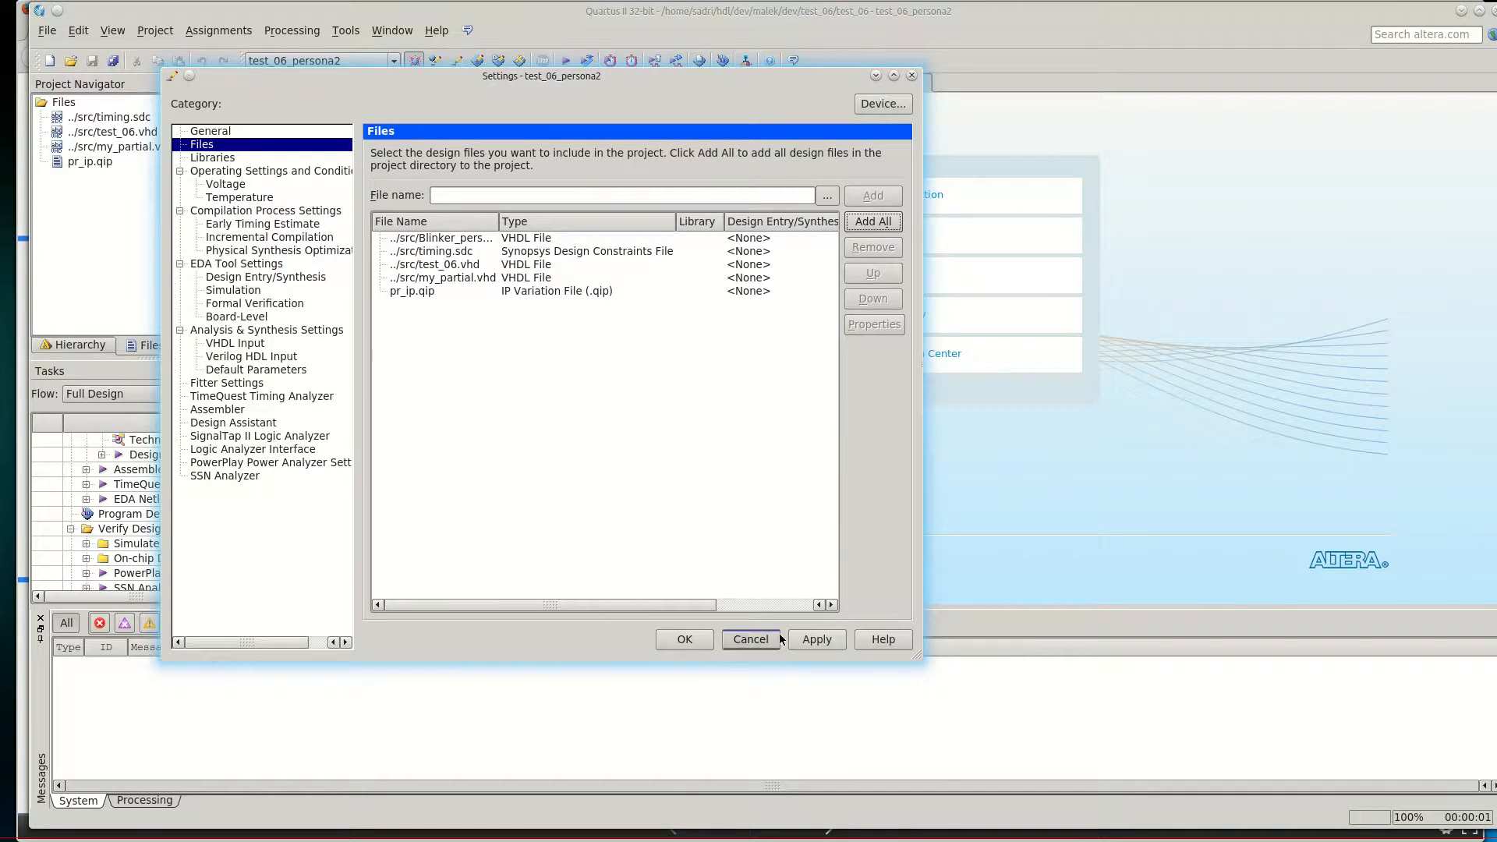
click(816, 640)
click(751, 640)
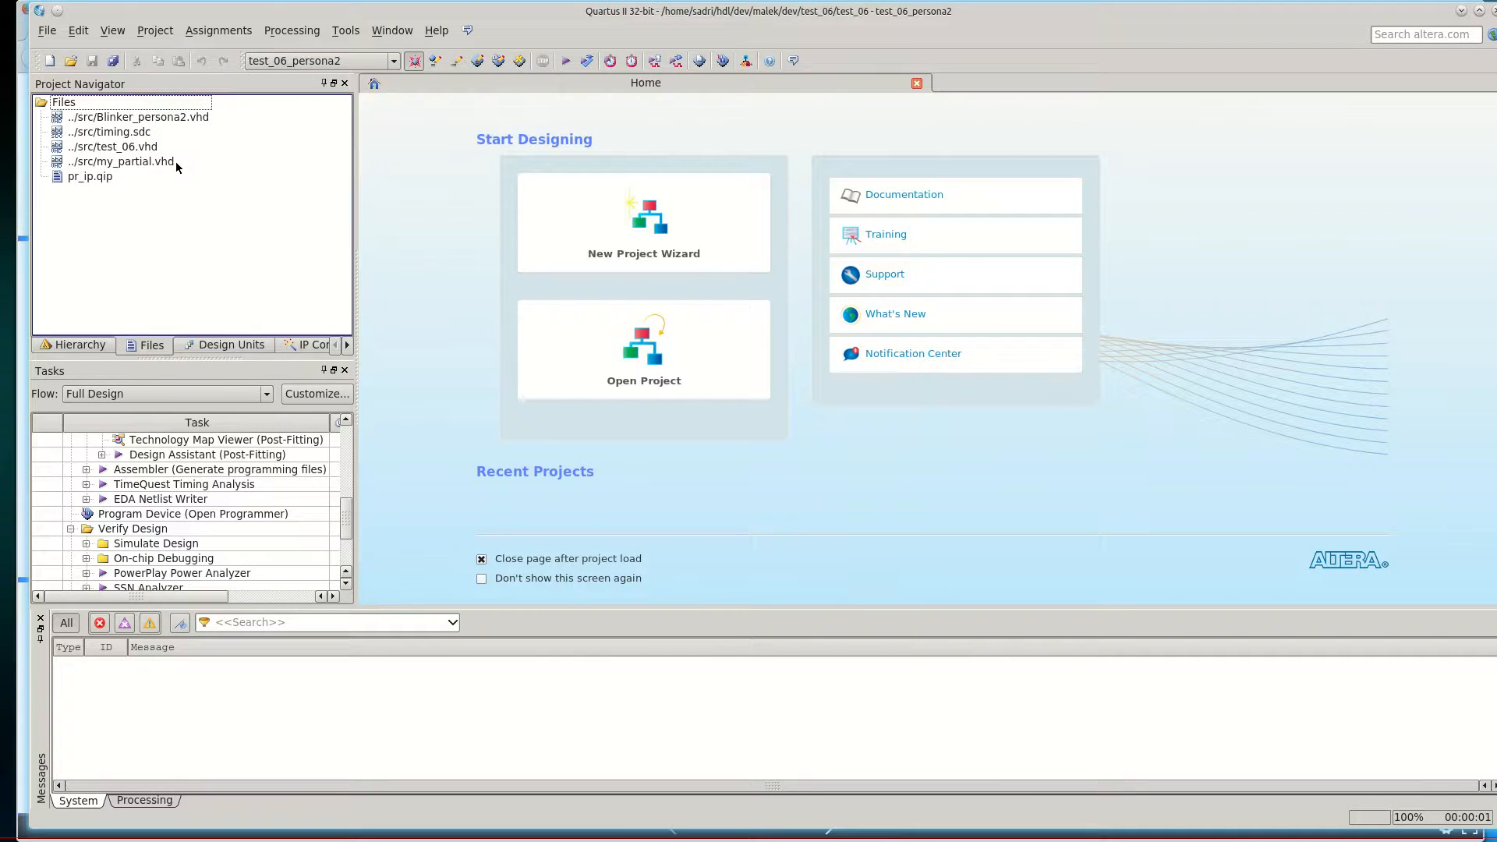
click(165, 119)
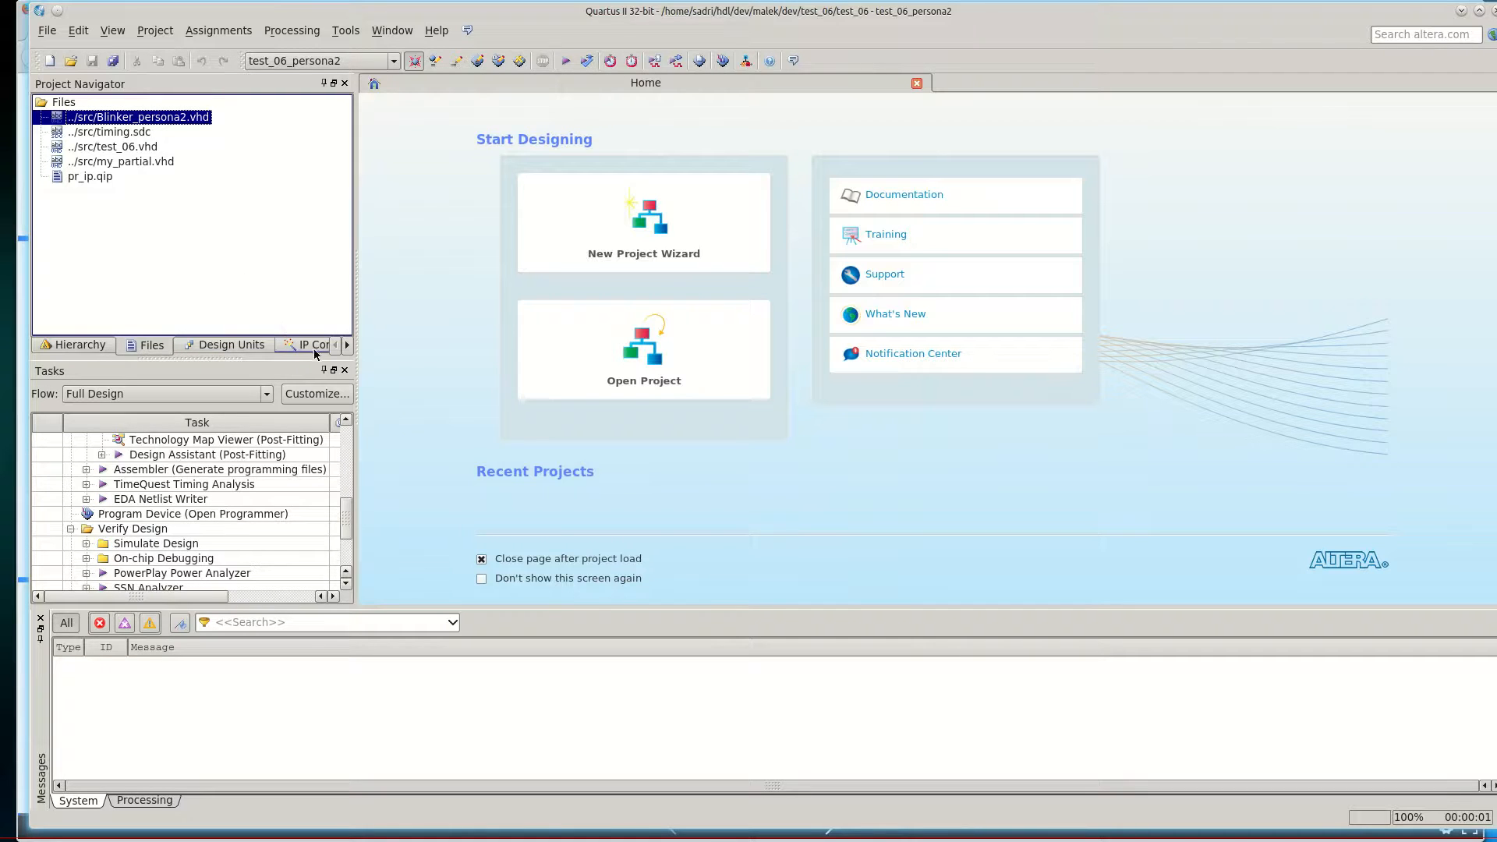
Step: Switch to the base revision test_06 and check which Blinker source file it uses
click(348, 345)
click(349, 345)
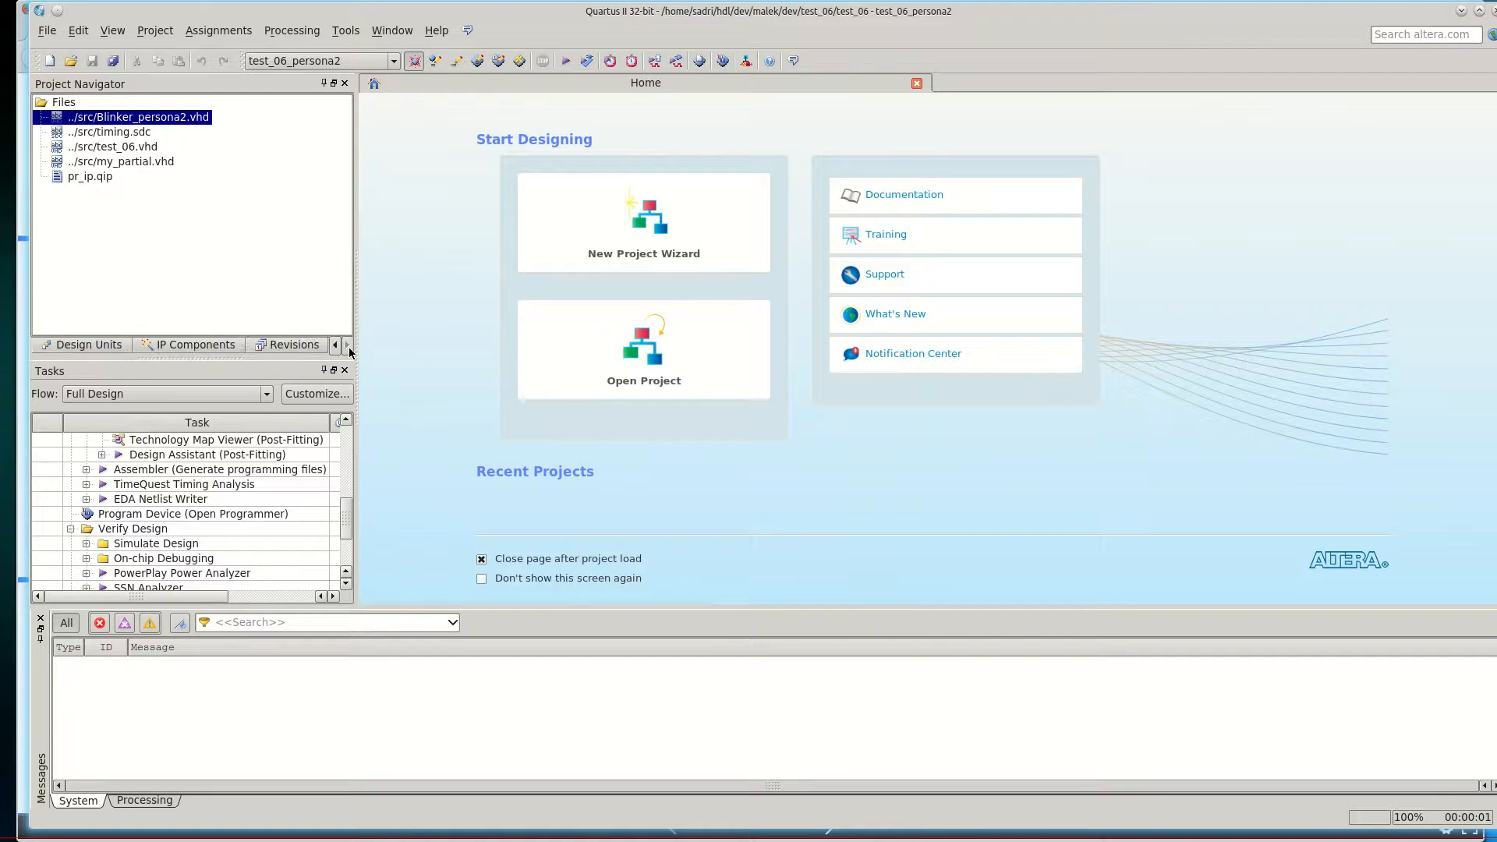
click(304, 345)
double_click(115, 152)
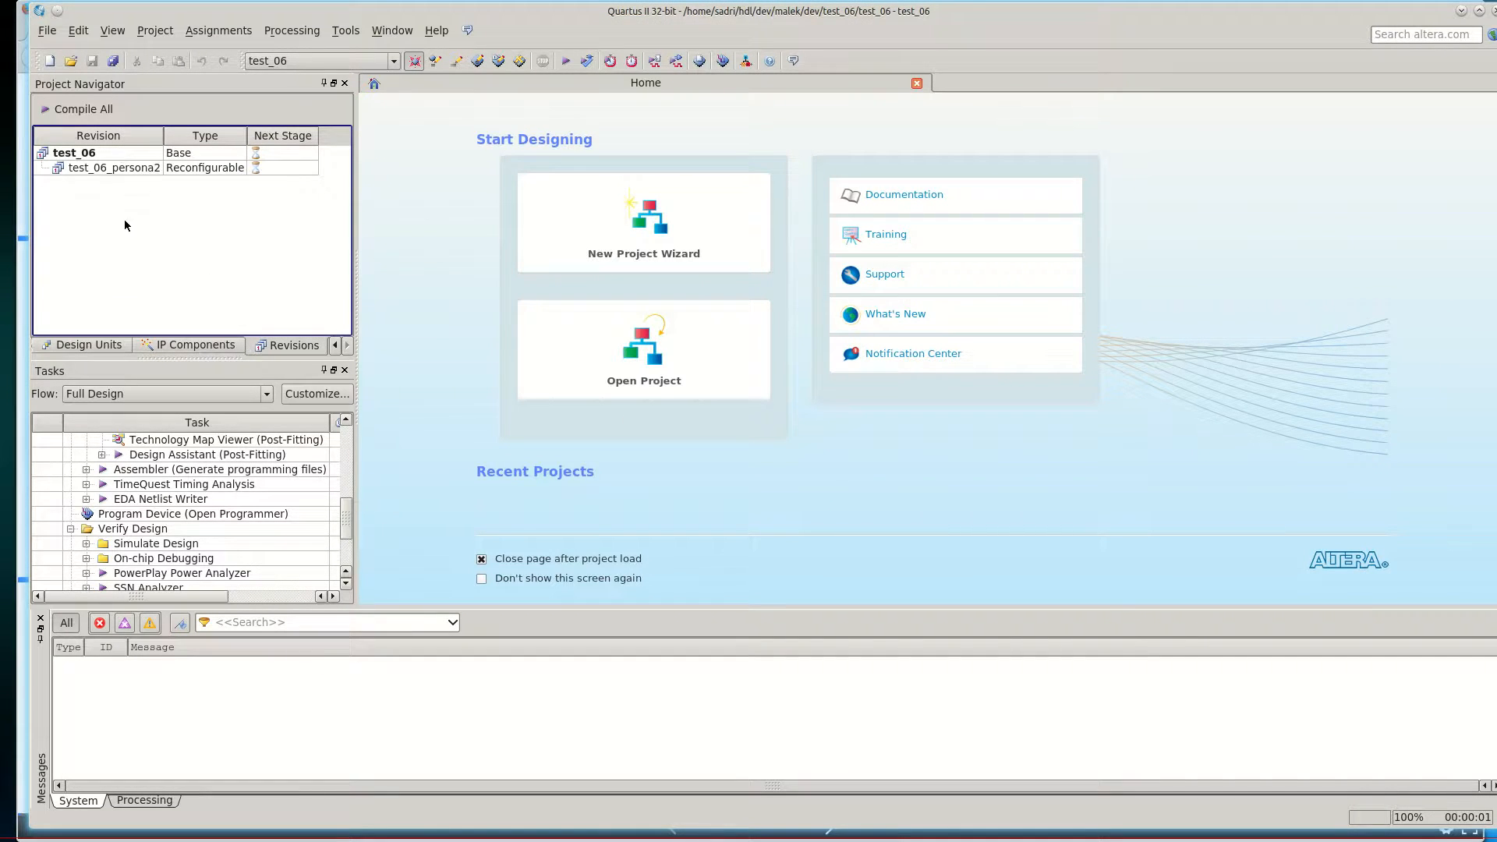
click(335, 345)
click(335, 345)
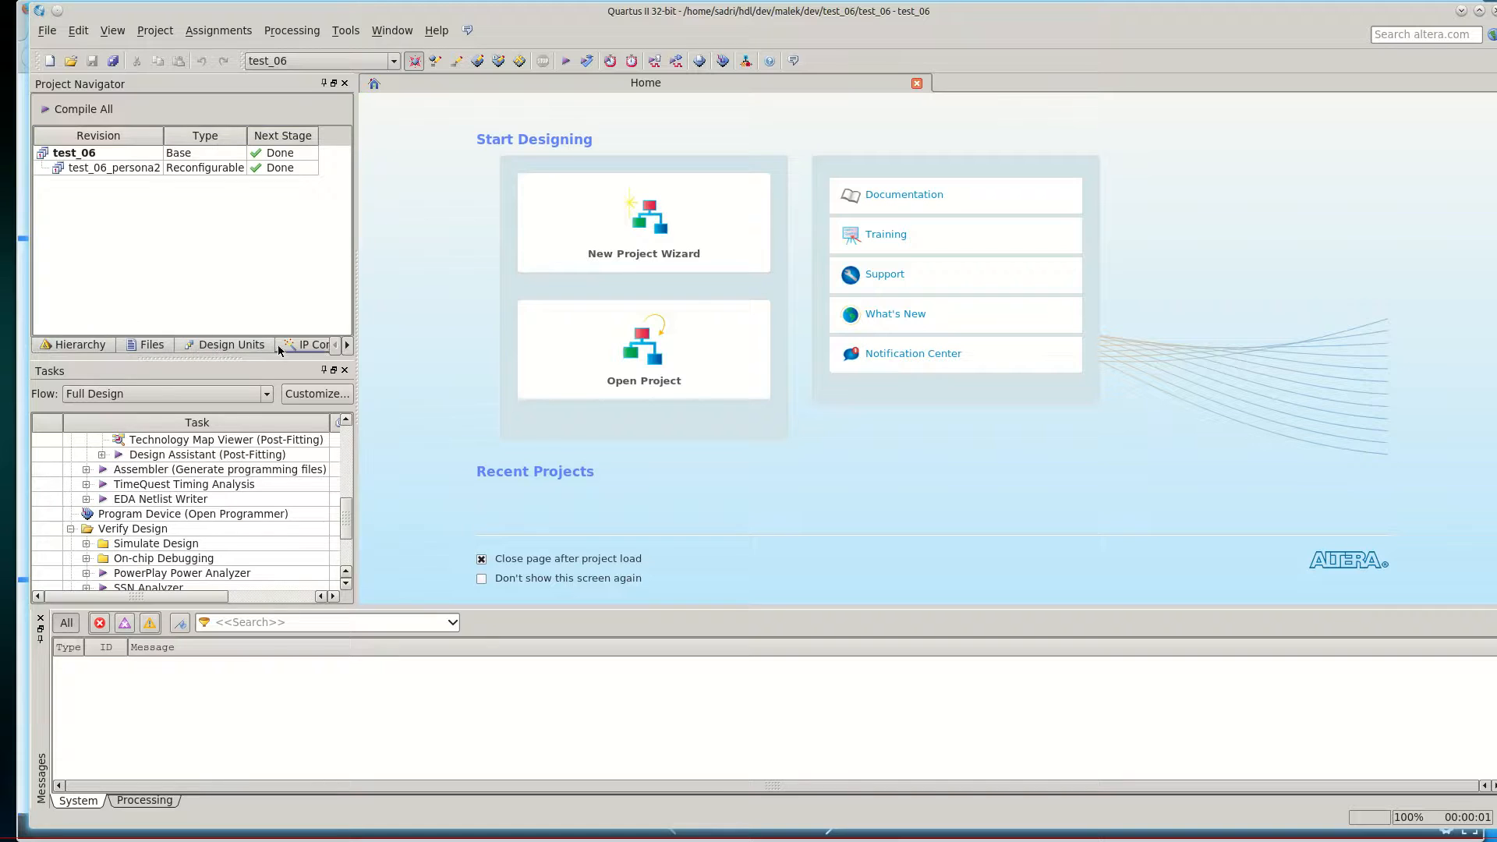
click(153, 345)
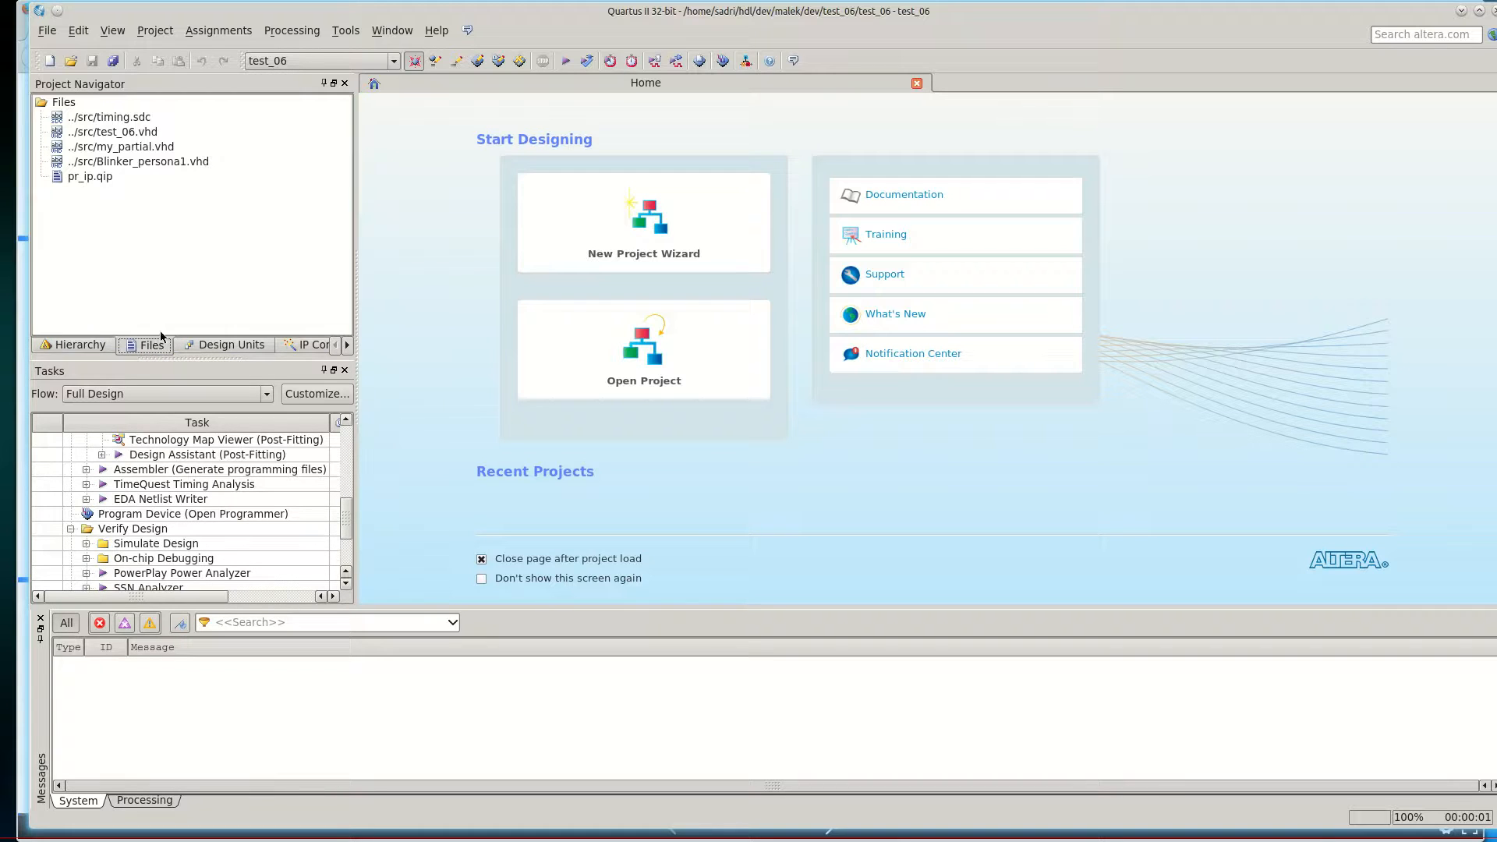
click(146, 165)
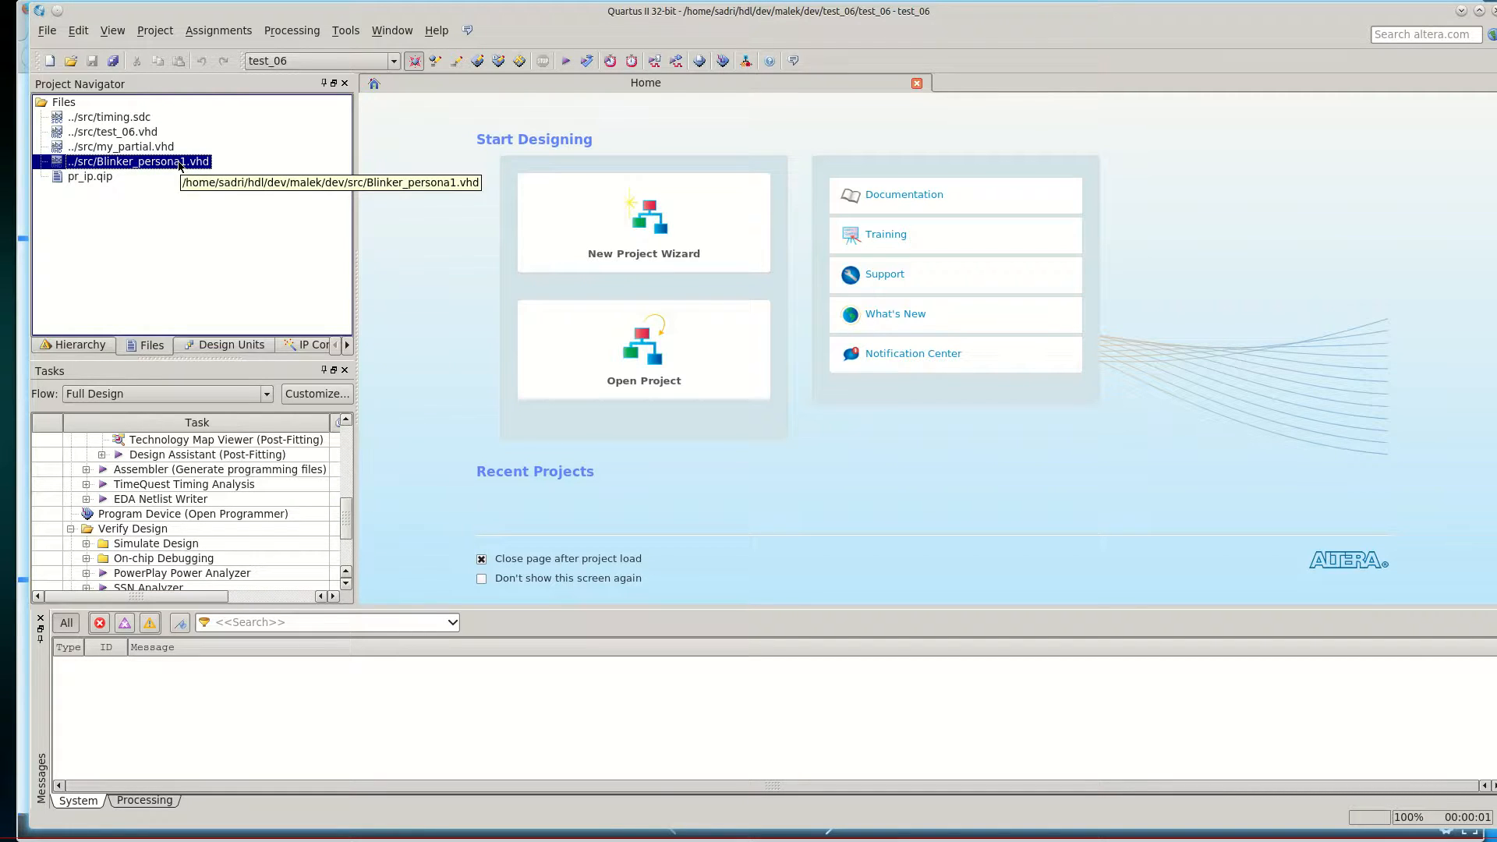
Step: Switch back to revision test_06_persona2, check its Blinker source file, and return to the revision list
click(347, 345)
click(347, 344)
click(308, 351)
double_click(114, 168)
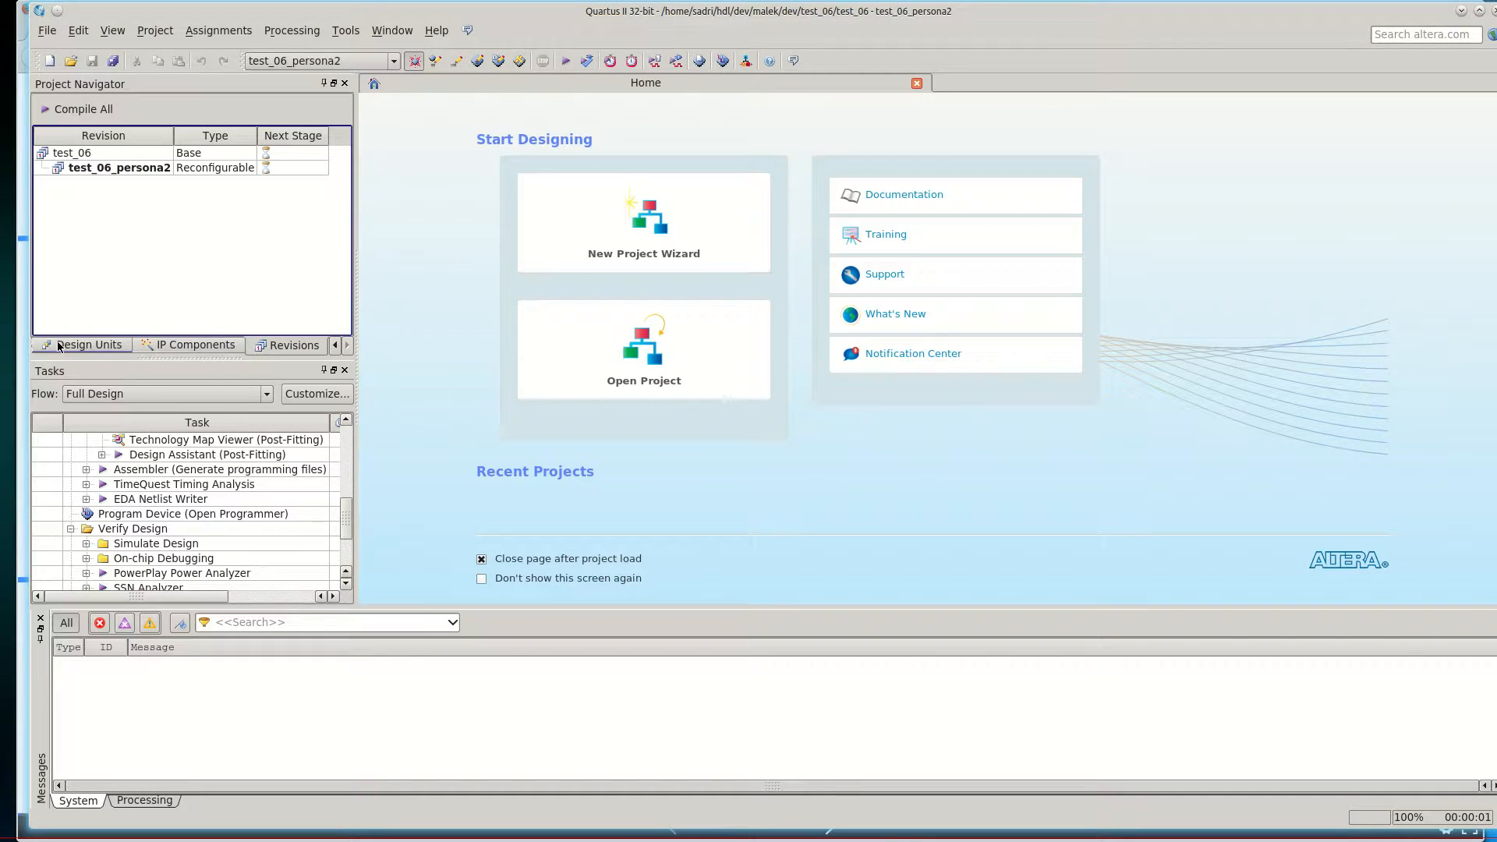
click(335, 345)
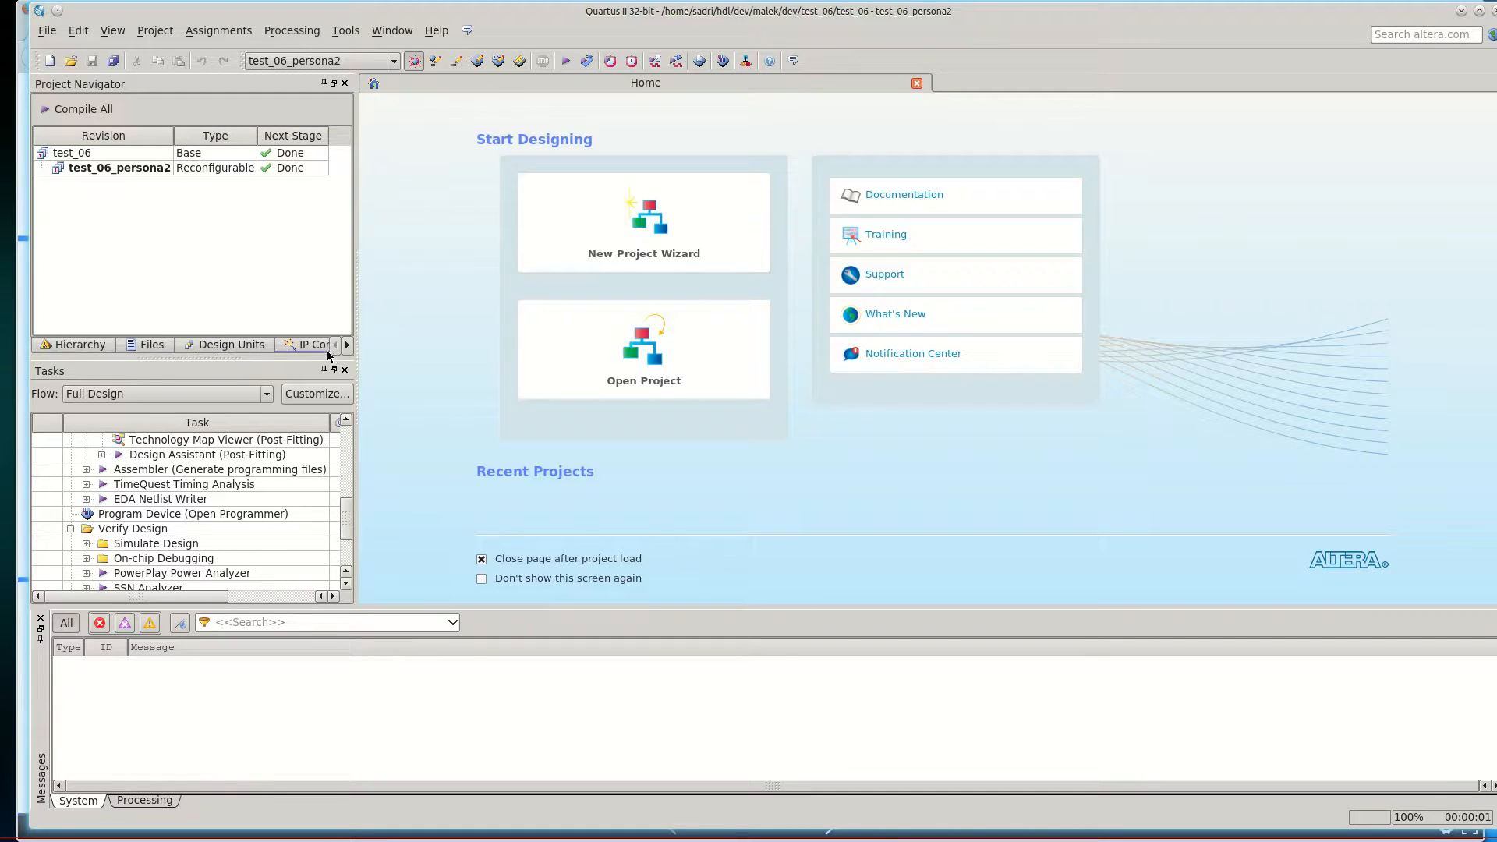
click(145, 344)
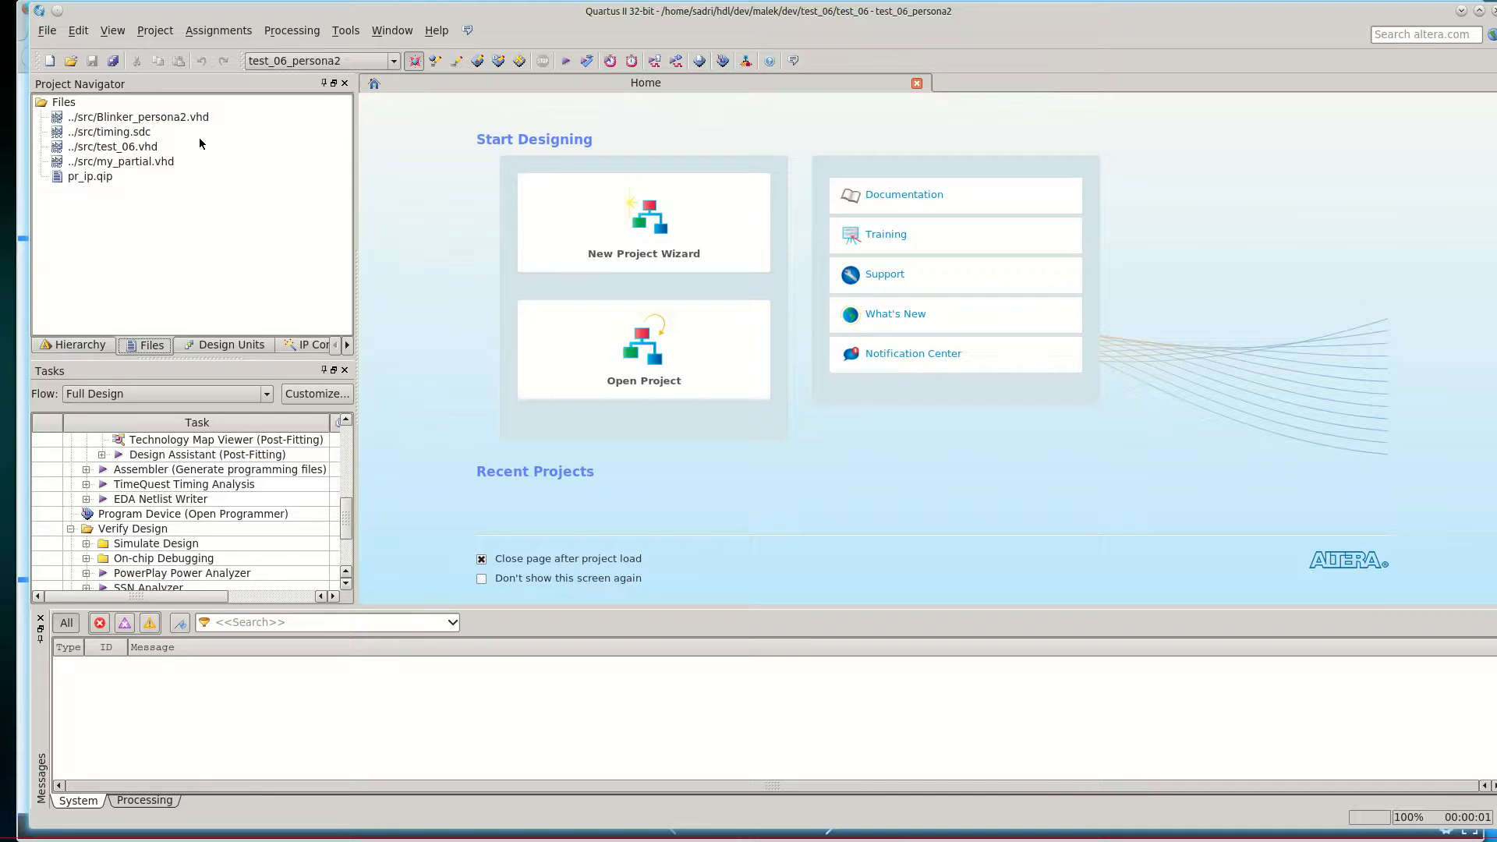
click(188, 117)
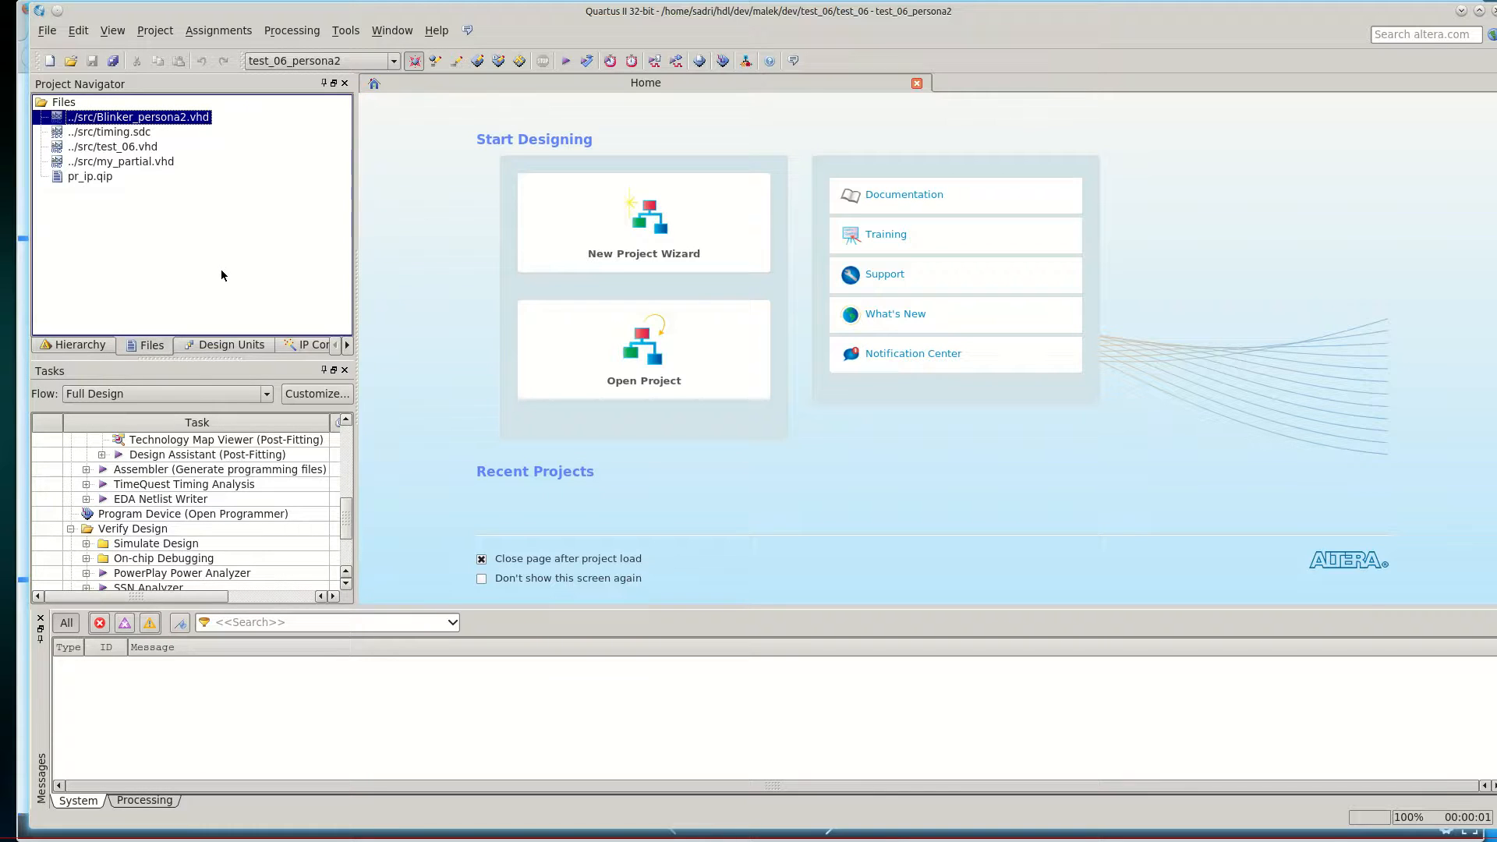
double_click(345, 348)
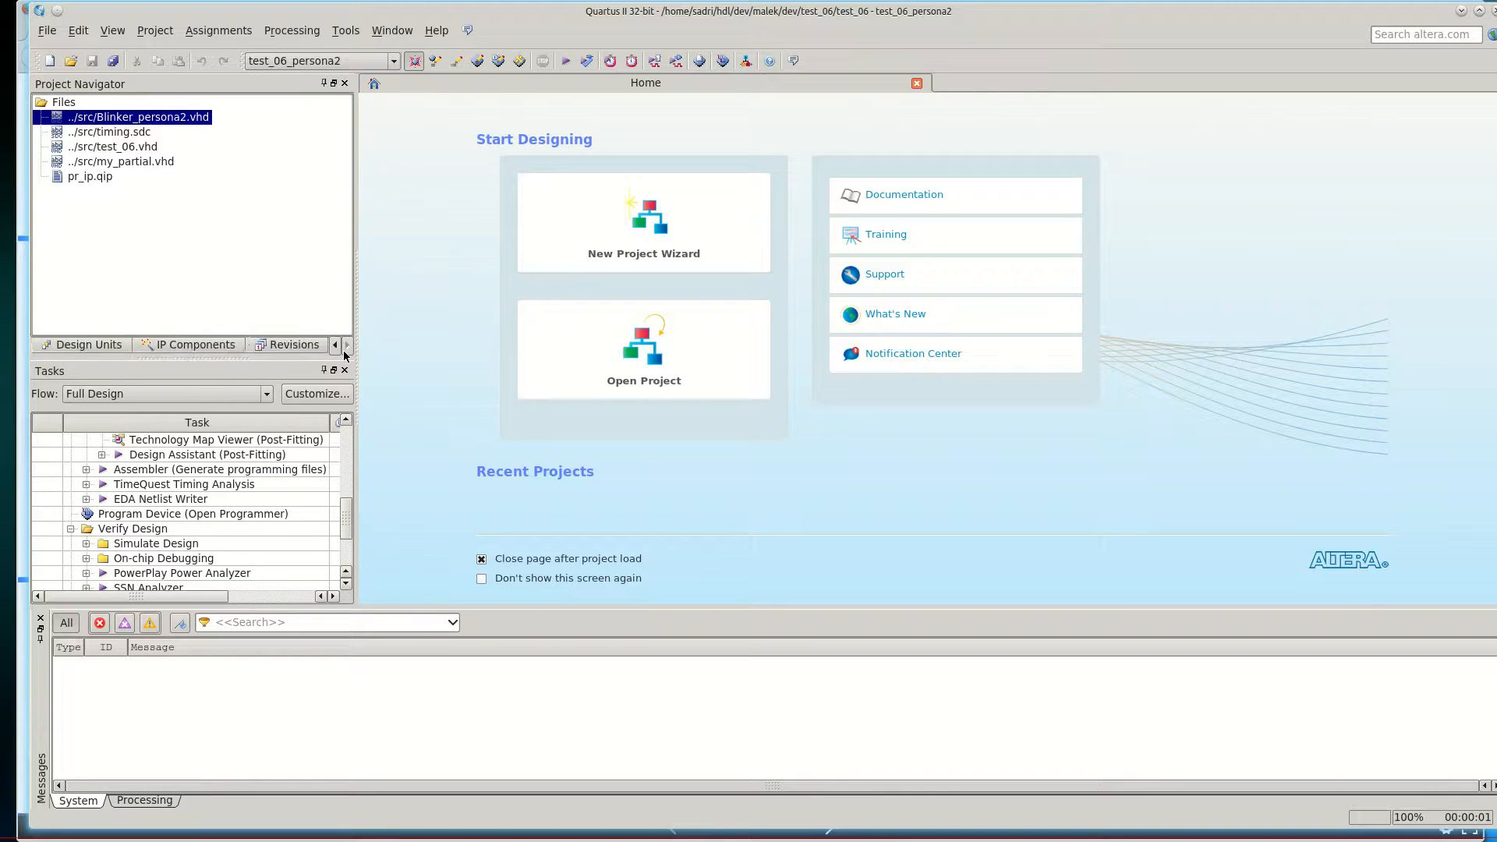
click(295, 345)
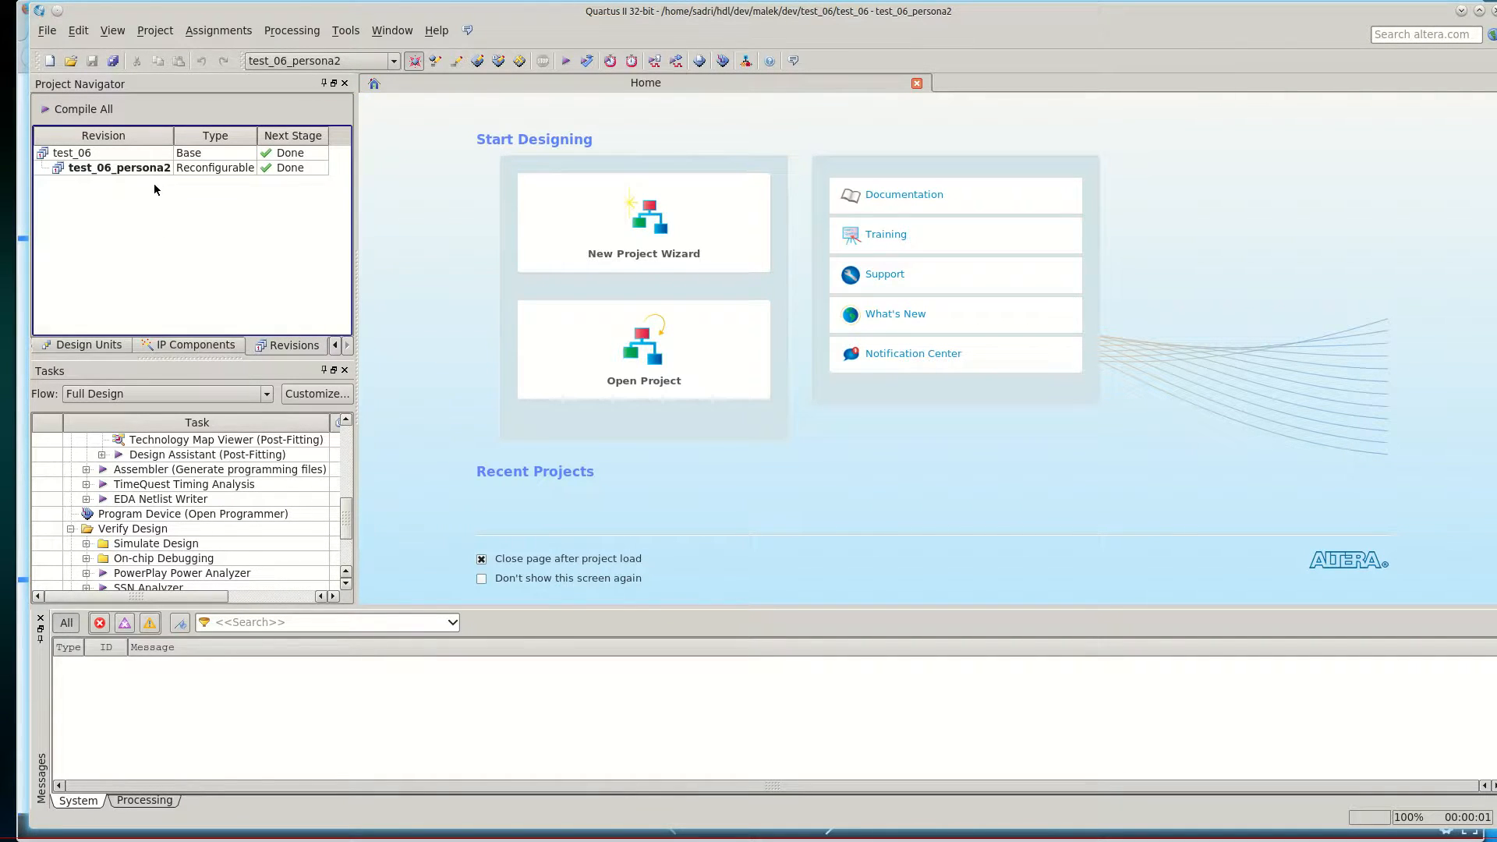
Step: Create a reconfigurable revision named test_06_persona3 based on the test_06 revision
right_click(139, 161)
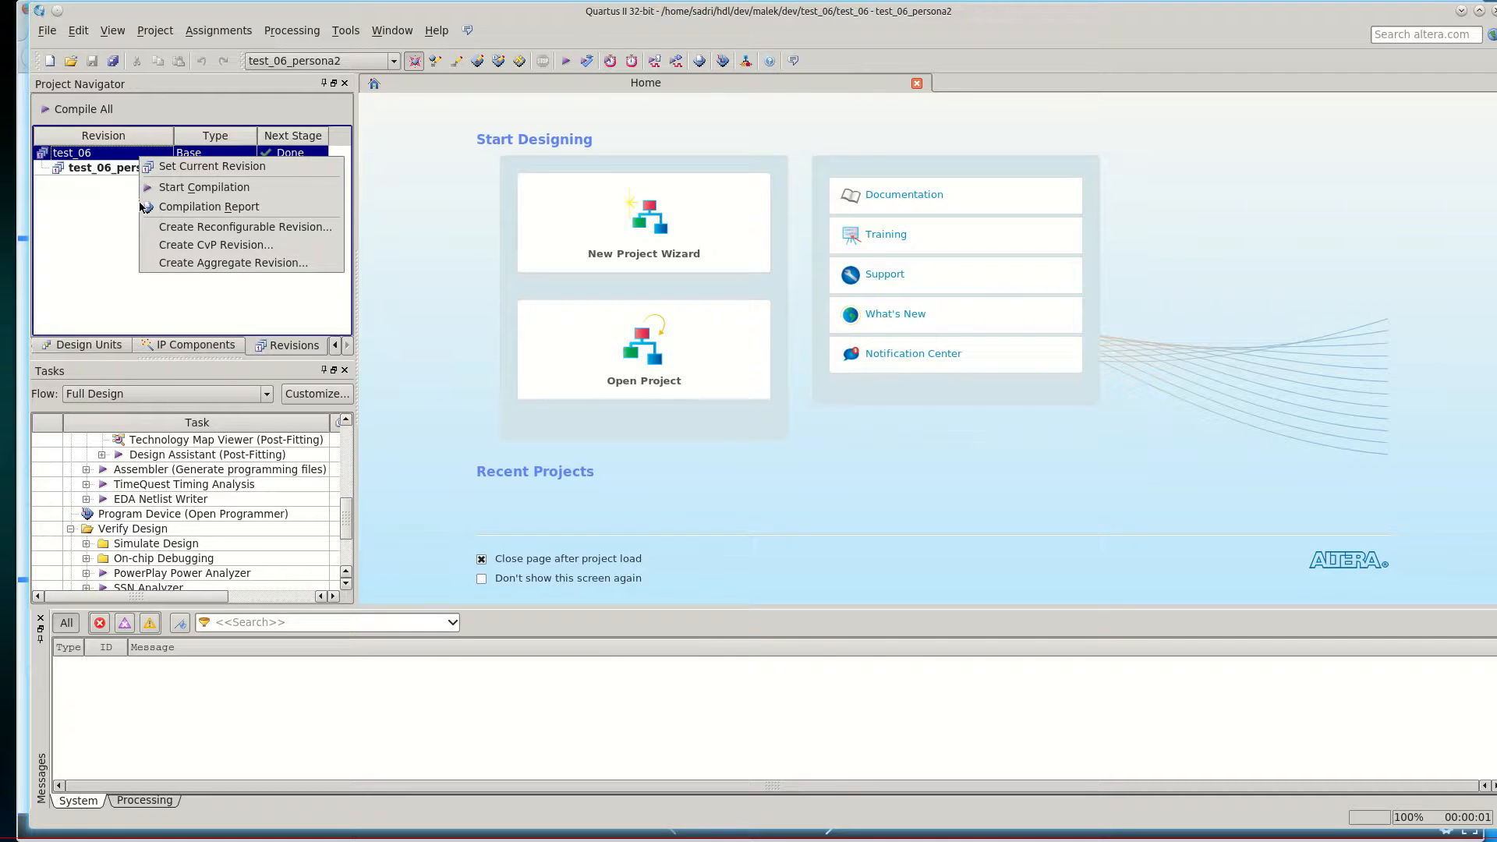
click(164, 231)
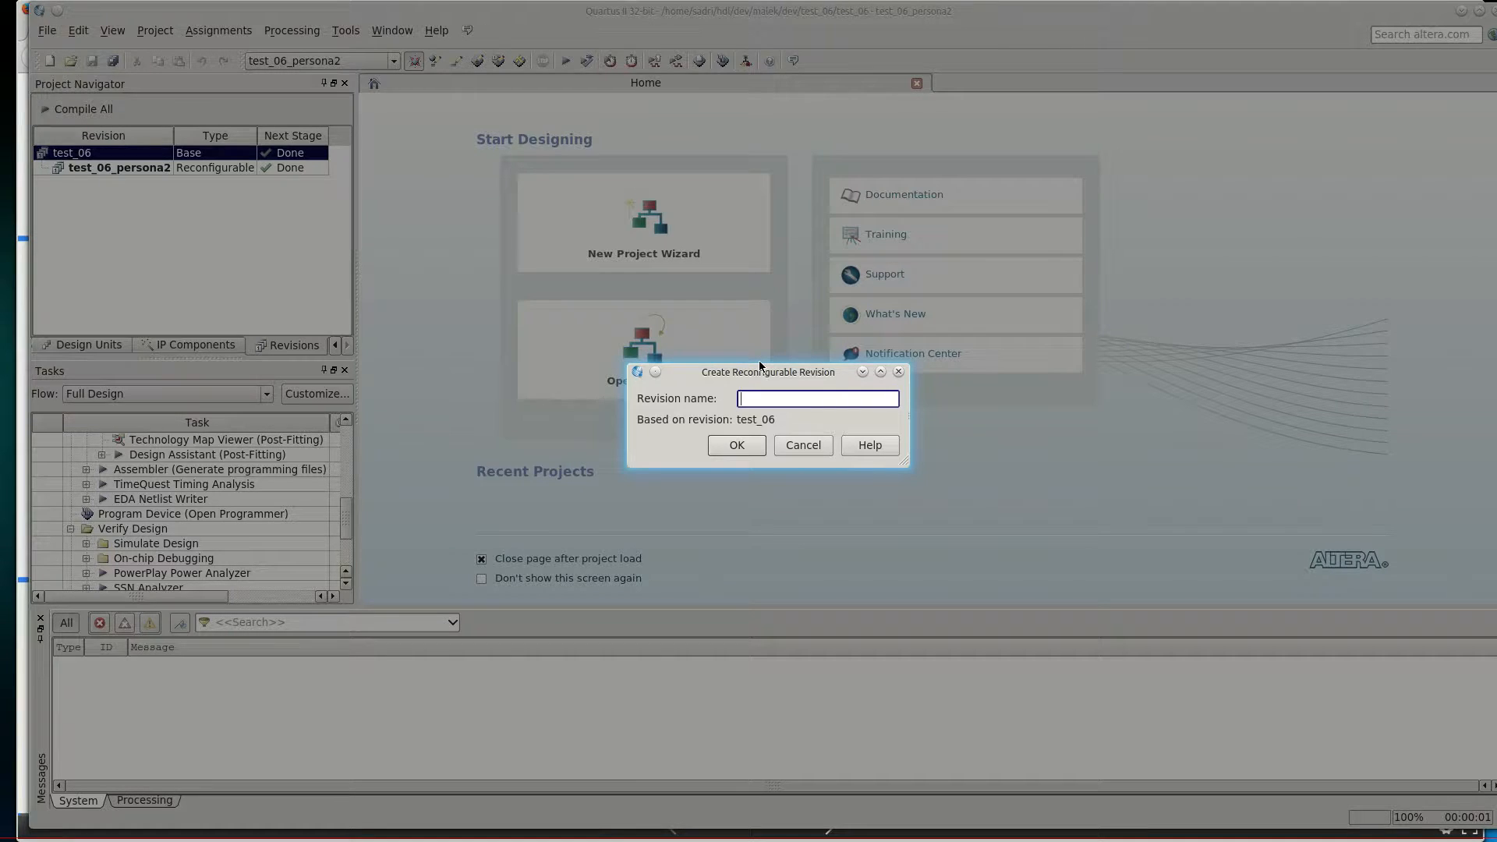
text(test_06_persona3)
click(730, 443)
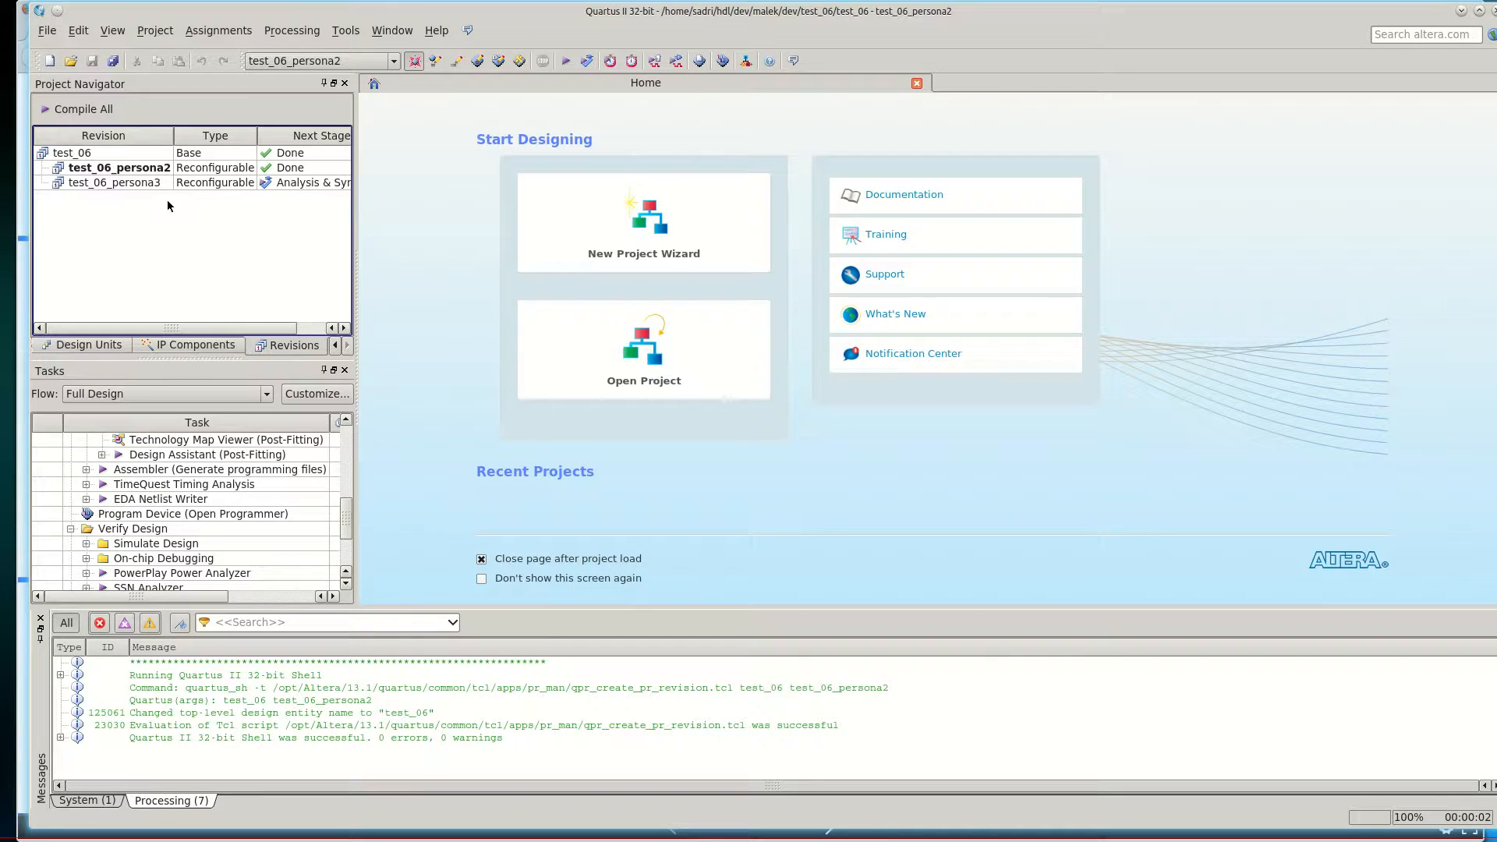
Step: Make test_06_persona3 the current revision and remove ../src/Blinker_persona1.vhd from its project files
click(109, 155)
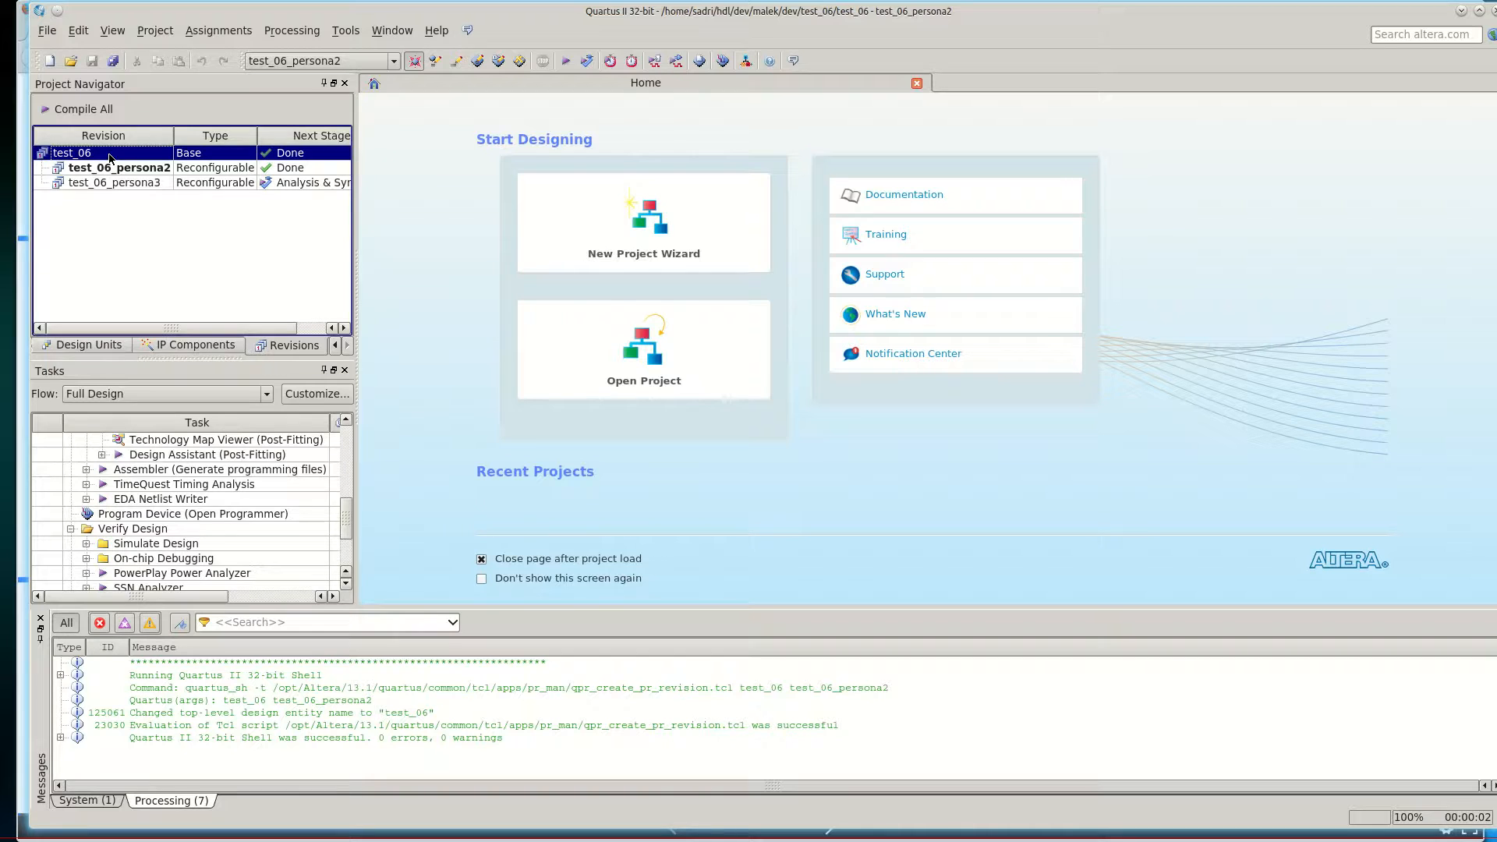
double_click(142, 183)
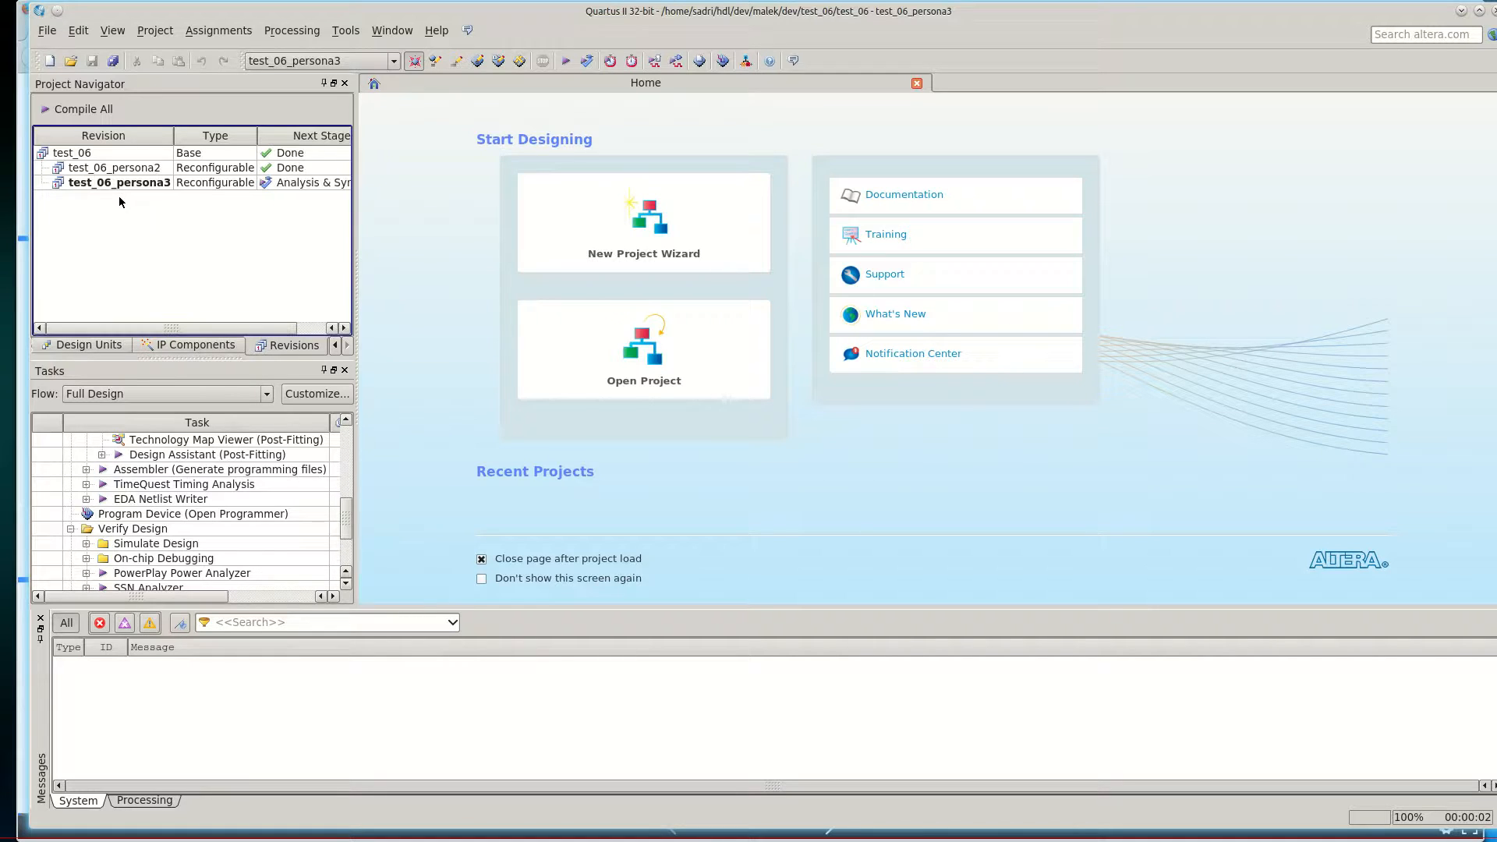
click(336, 347)
click(337, 348)
click(148, 345)
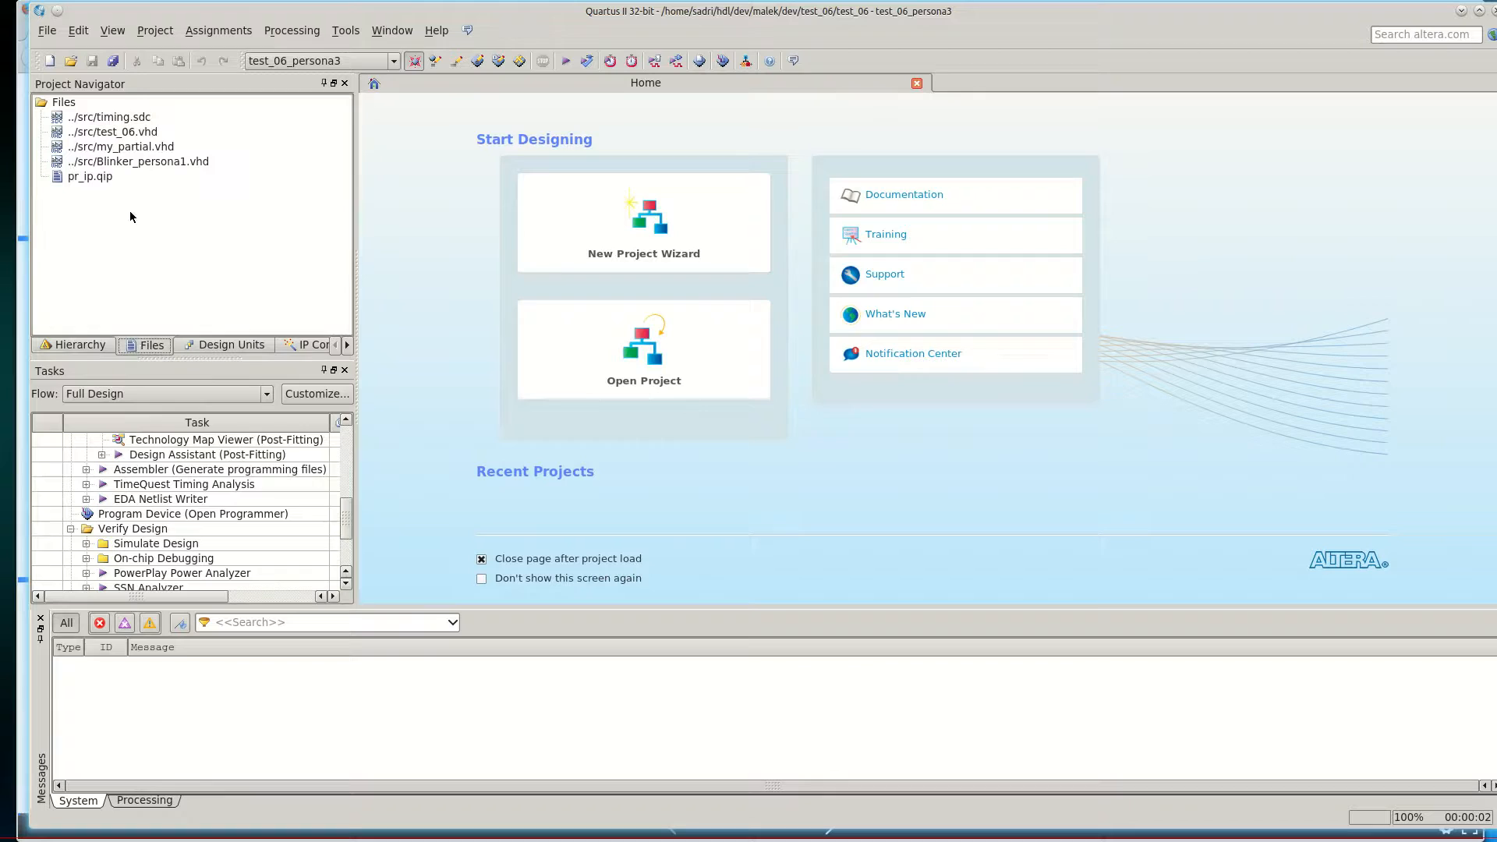
right_click(146, 165)
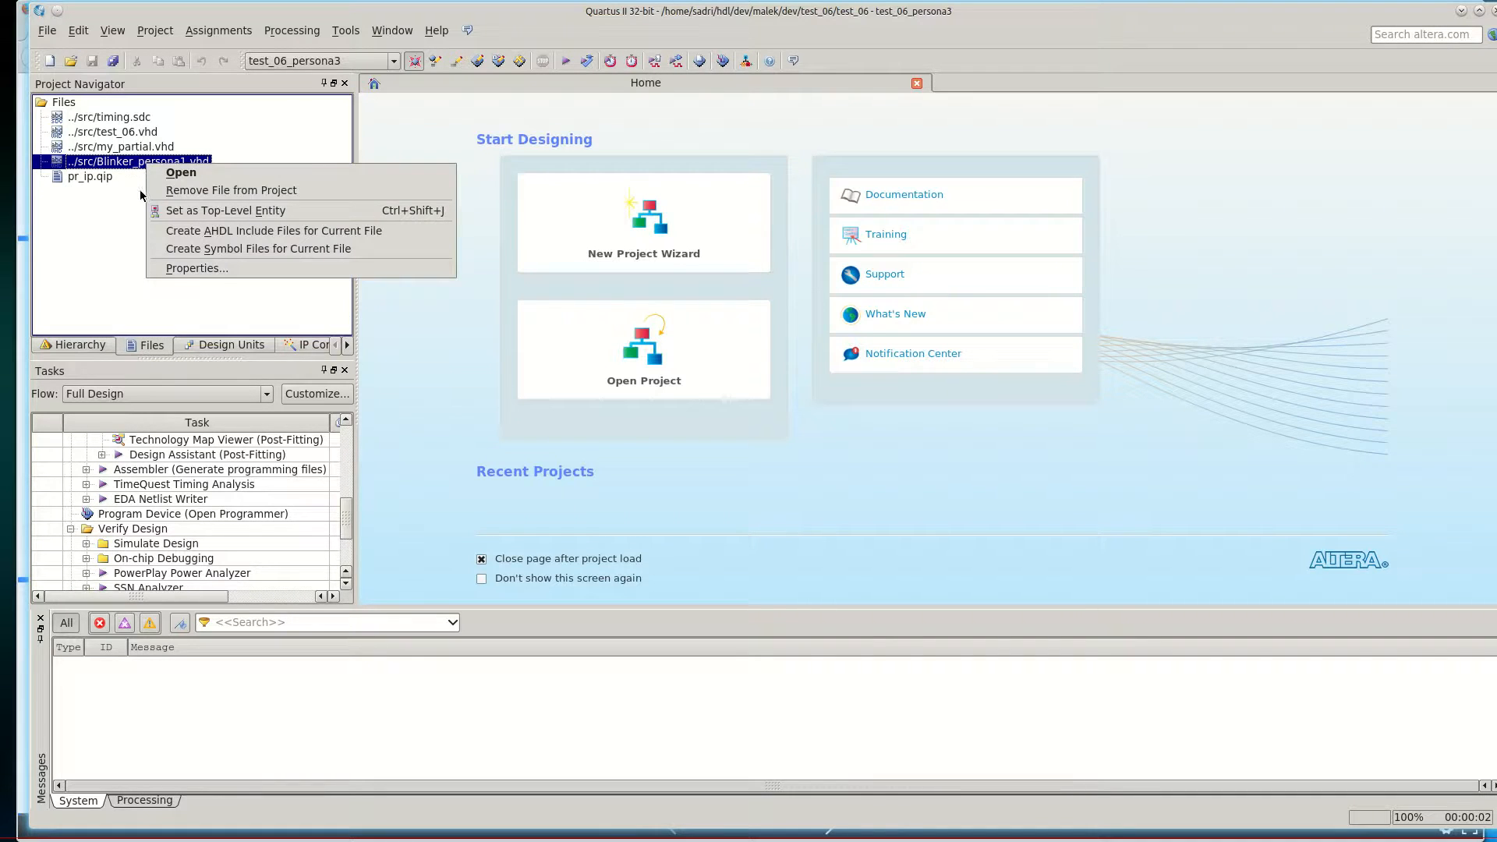
click(154, 192)
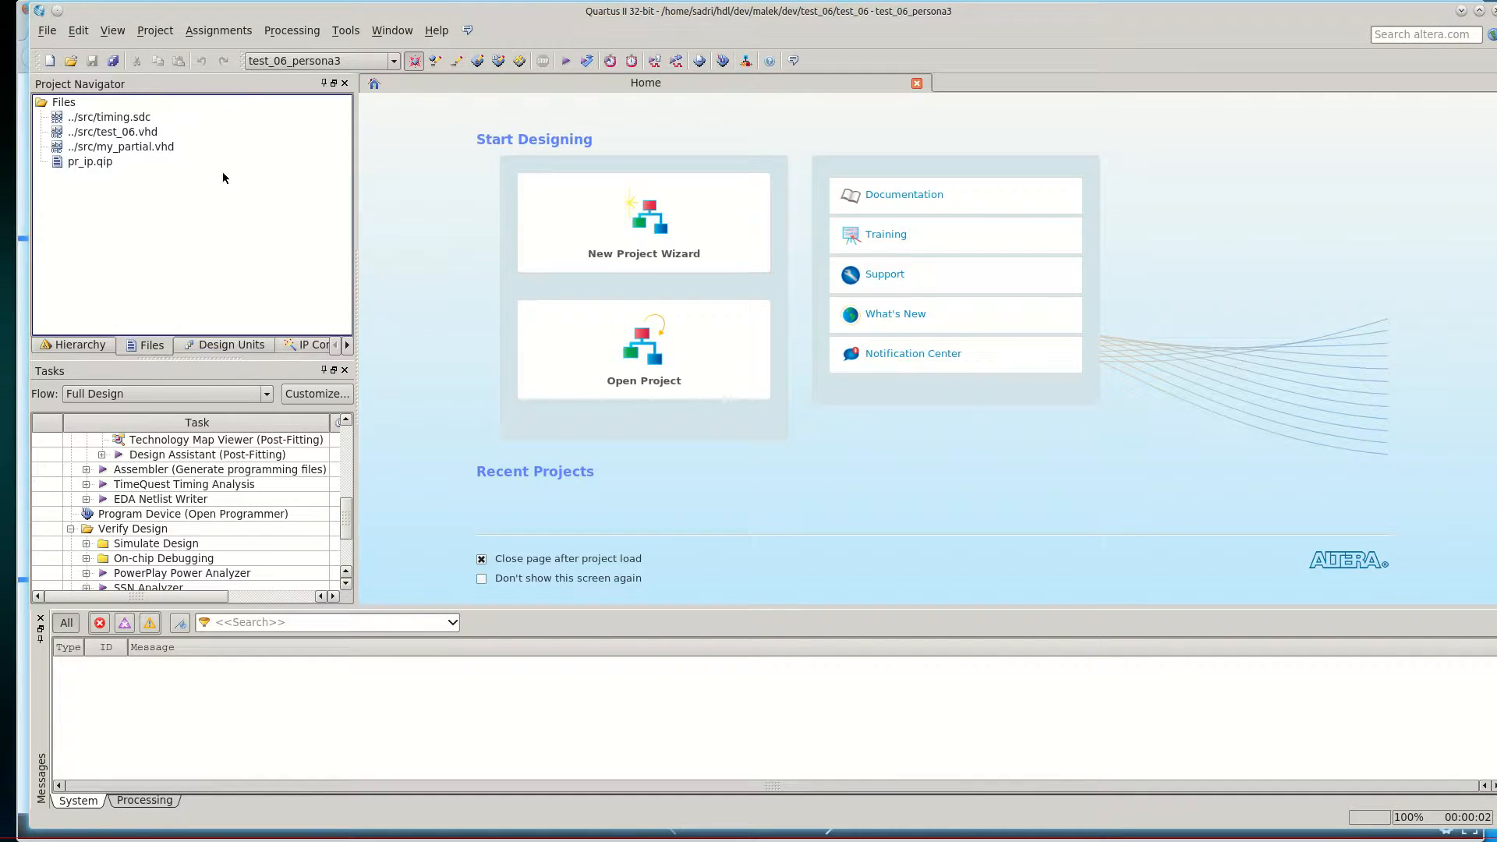
Step: Add Blinker_persona3.vhd from the src folder to the test_06_persona3 project files and accept the settings
click(156, 31)
click(169, 66)
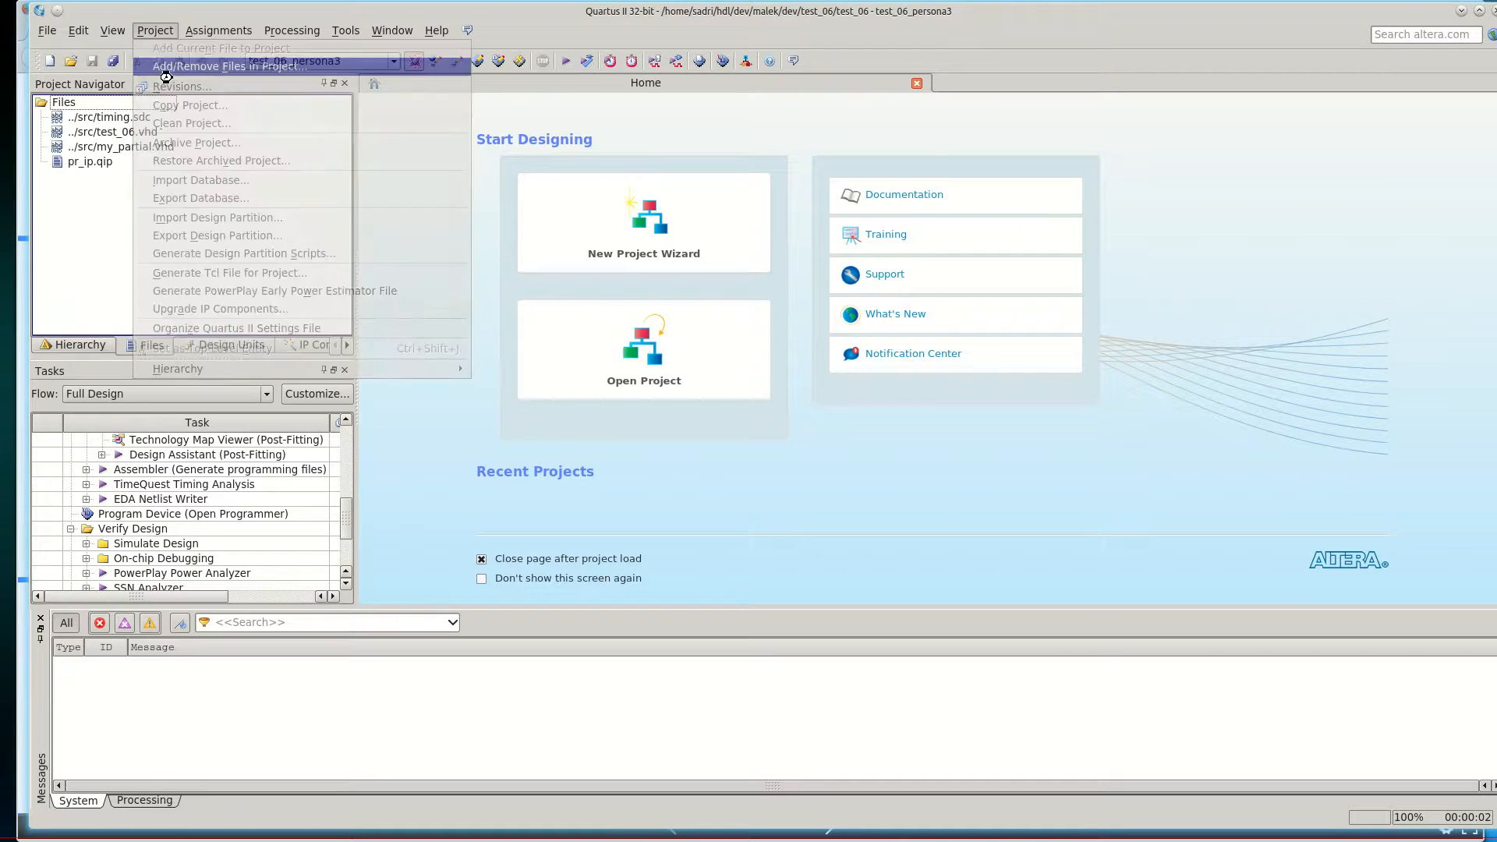
click(826, 196)
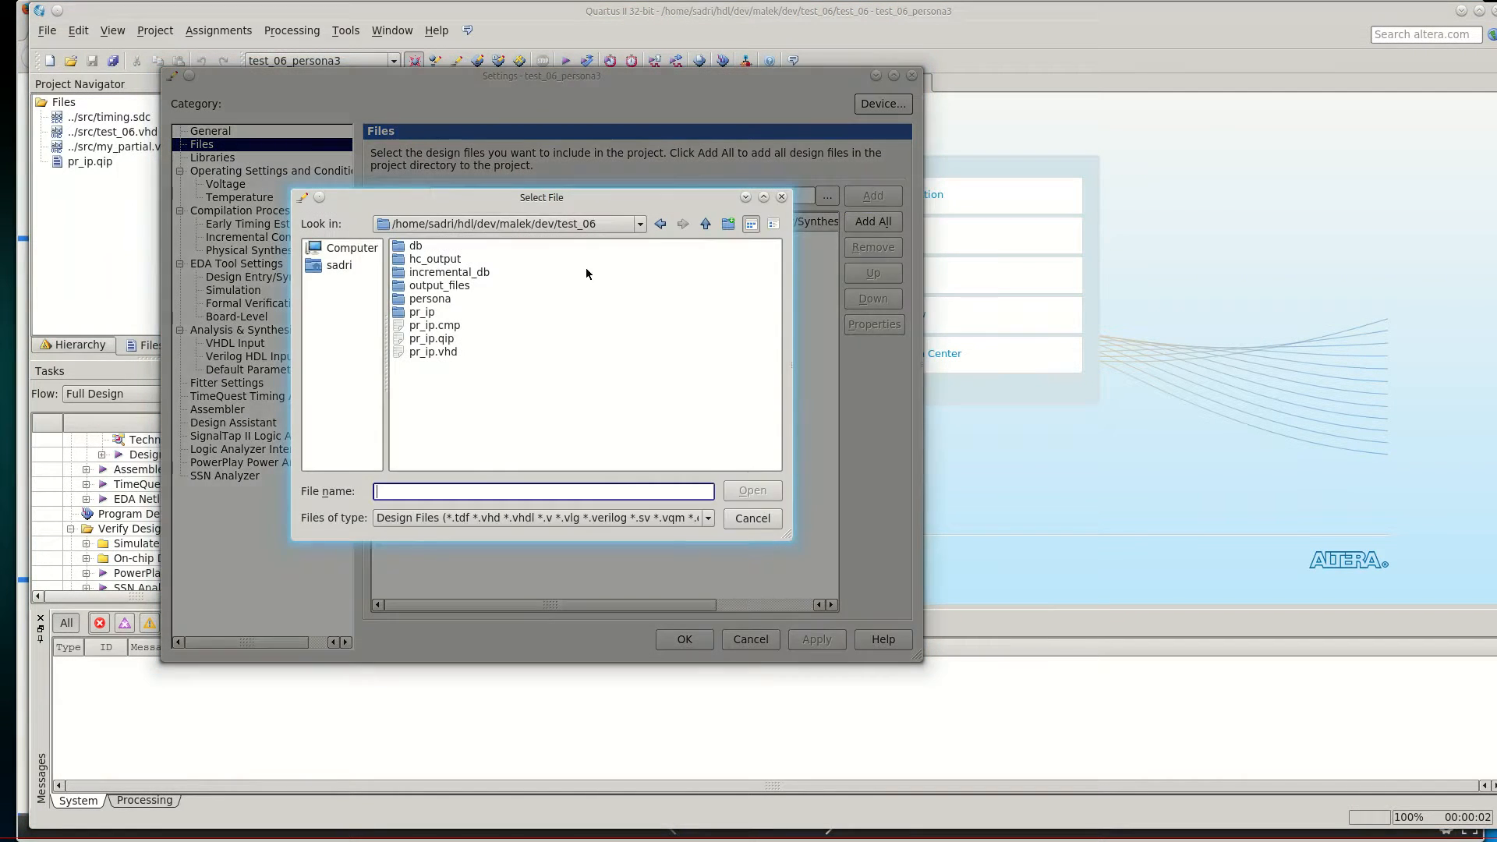
click(705, 223)
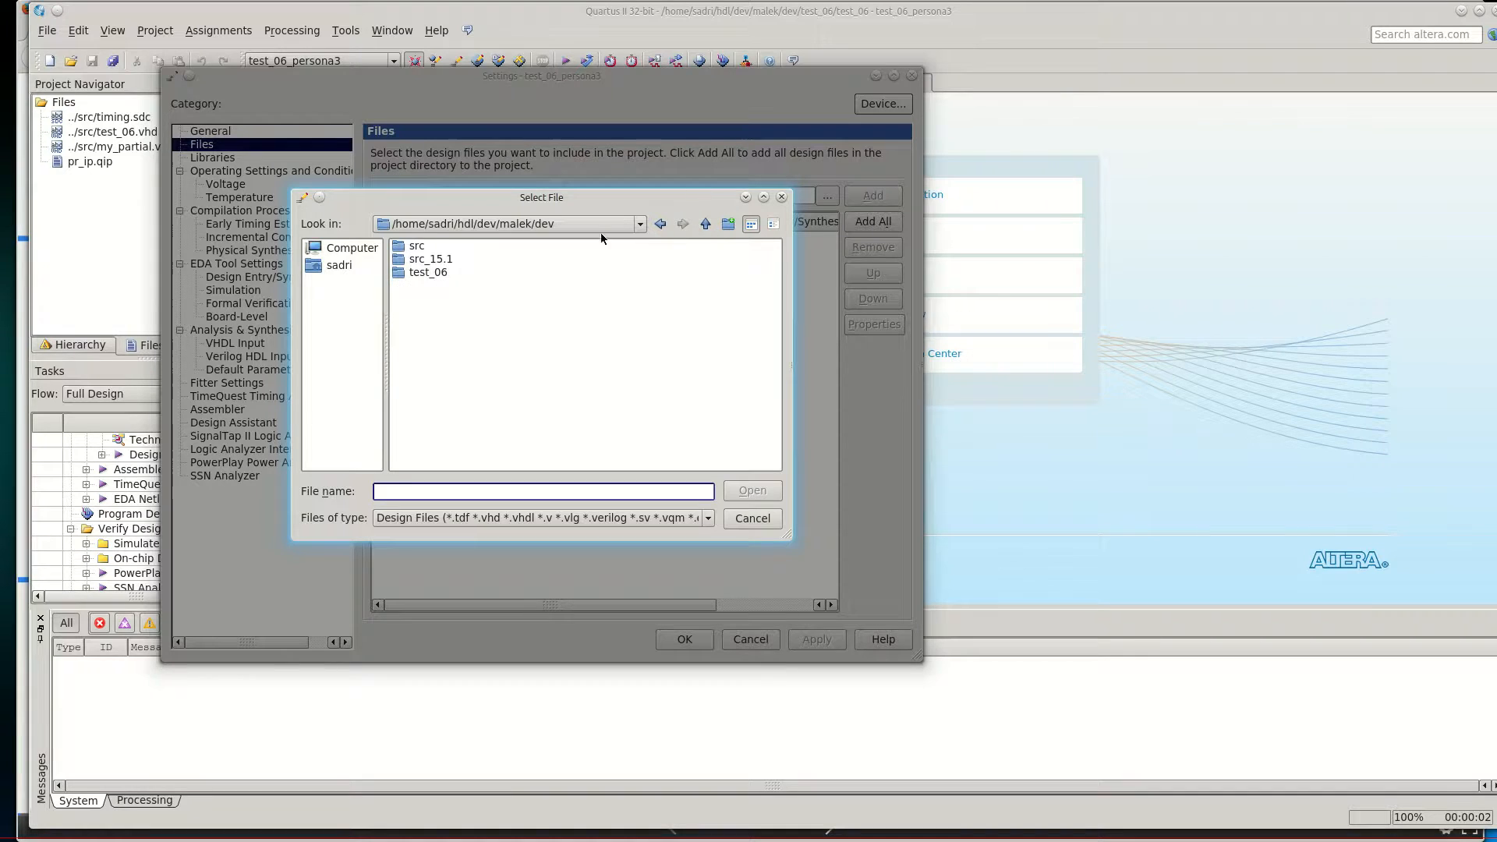
double_click(417, 247)
double_click(464, 272)
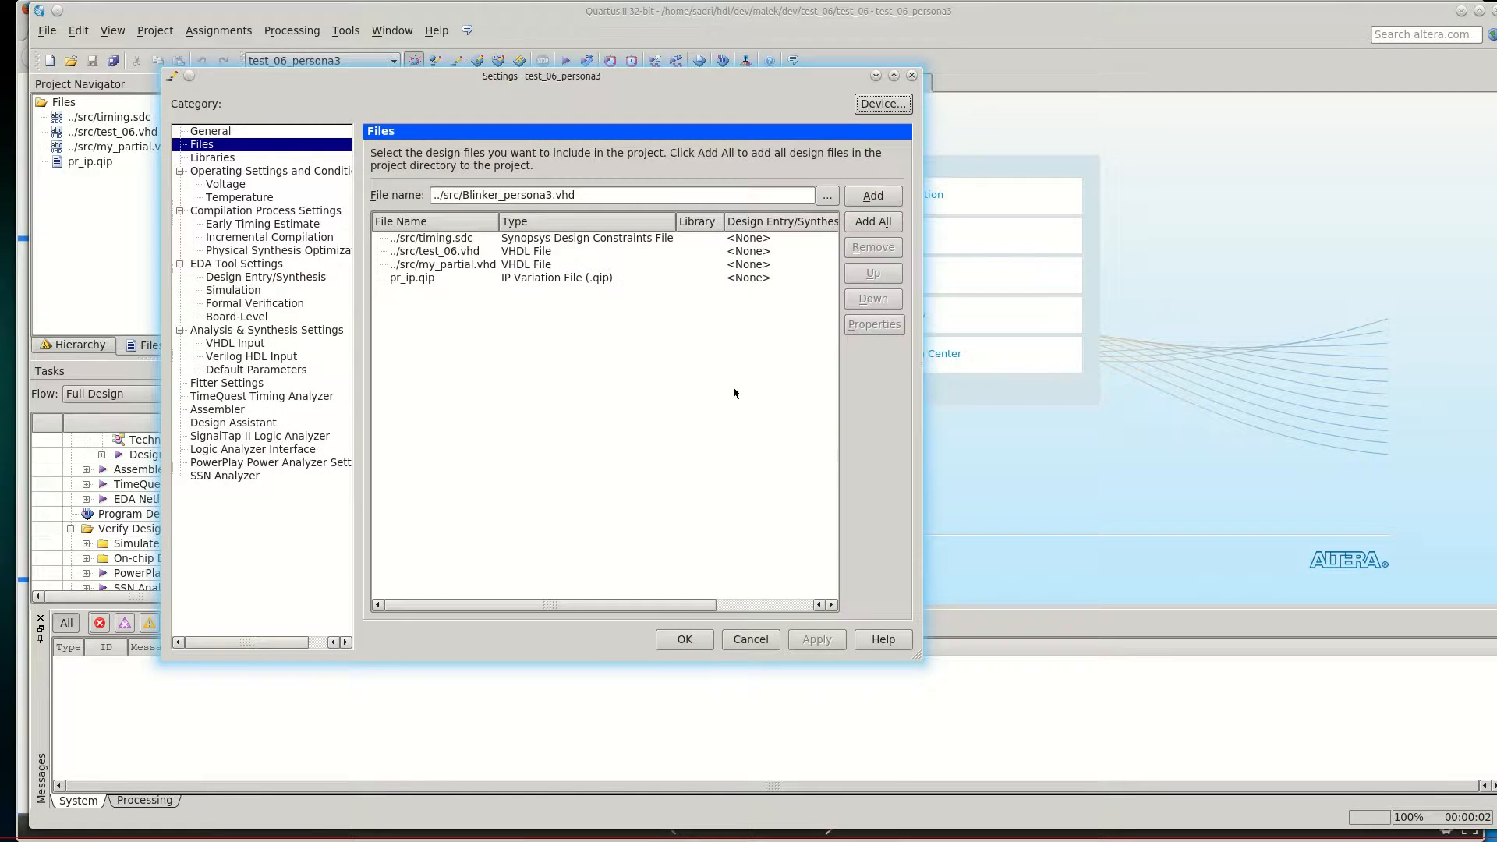
click(873, 196)
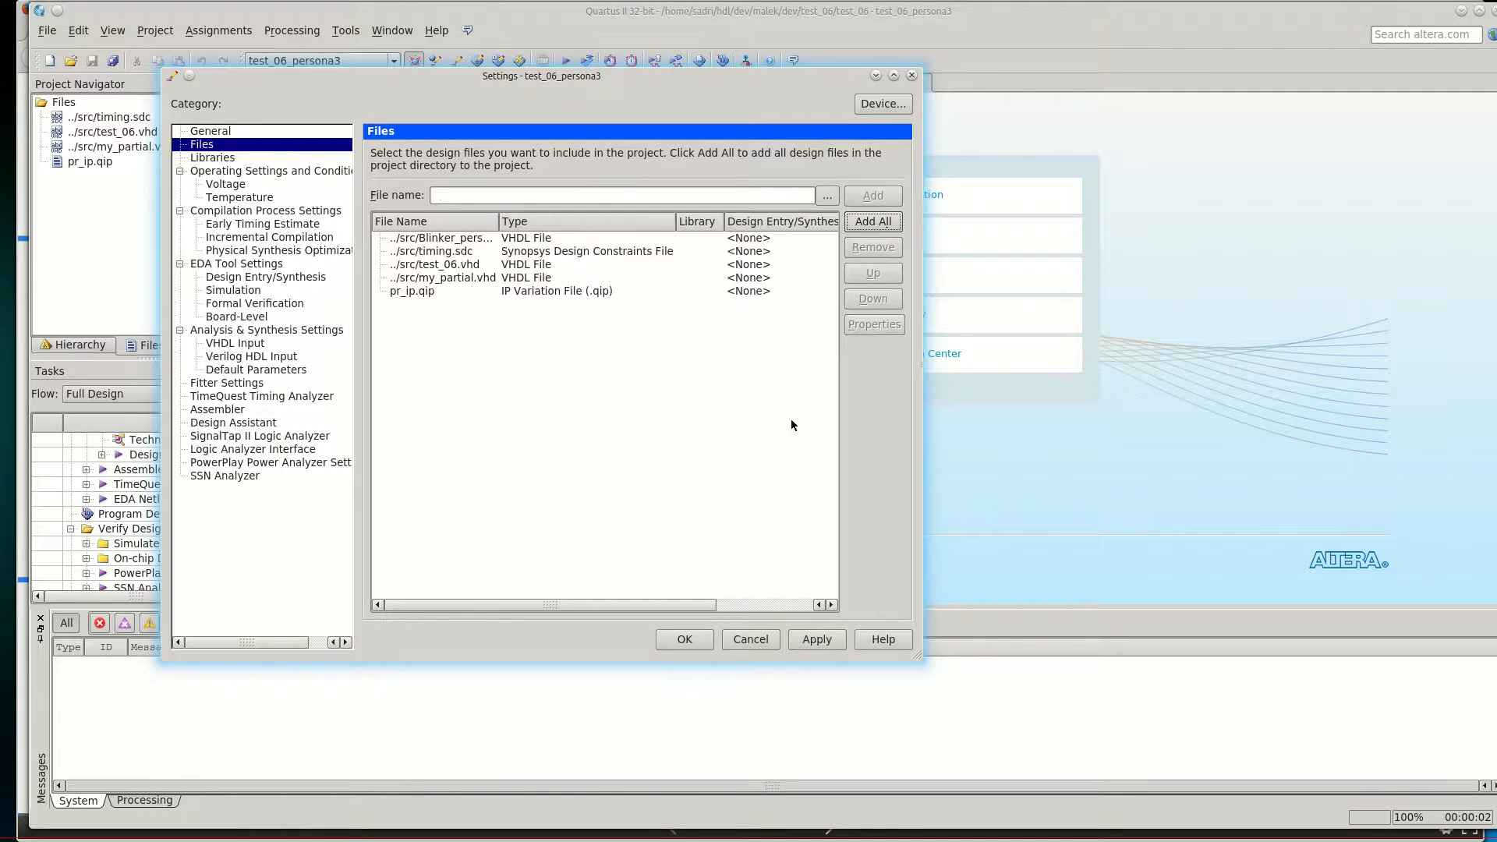
click(692, 641)
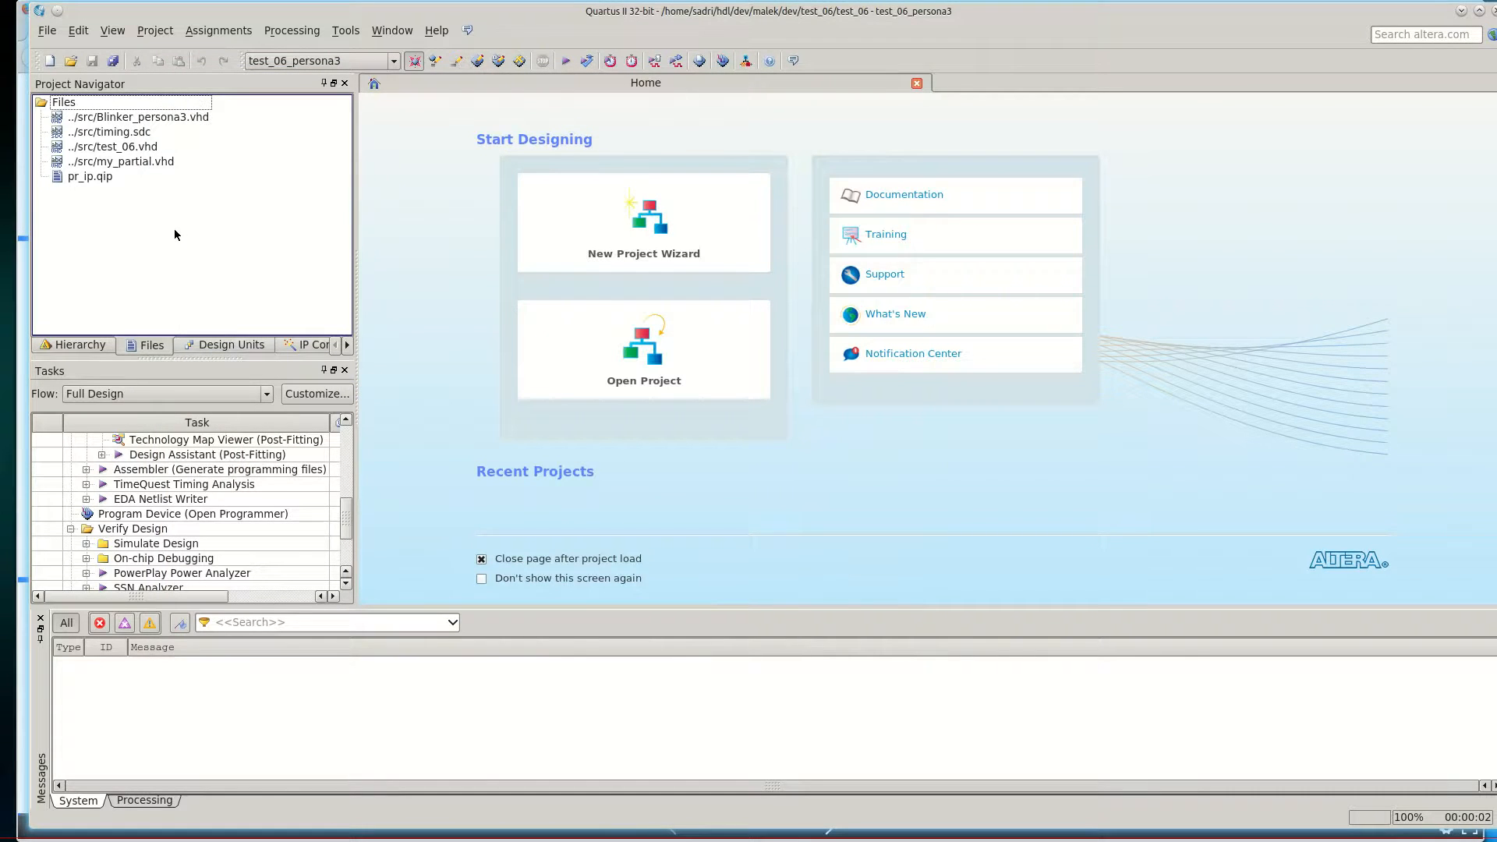
Step: Return to the revision list and make test_06_persona2 the current revision
click(347, 344)
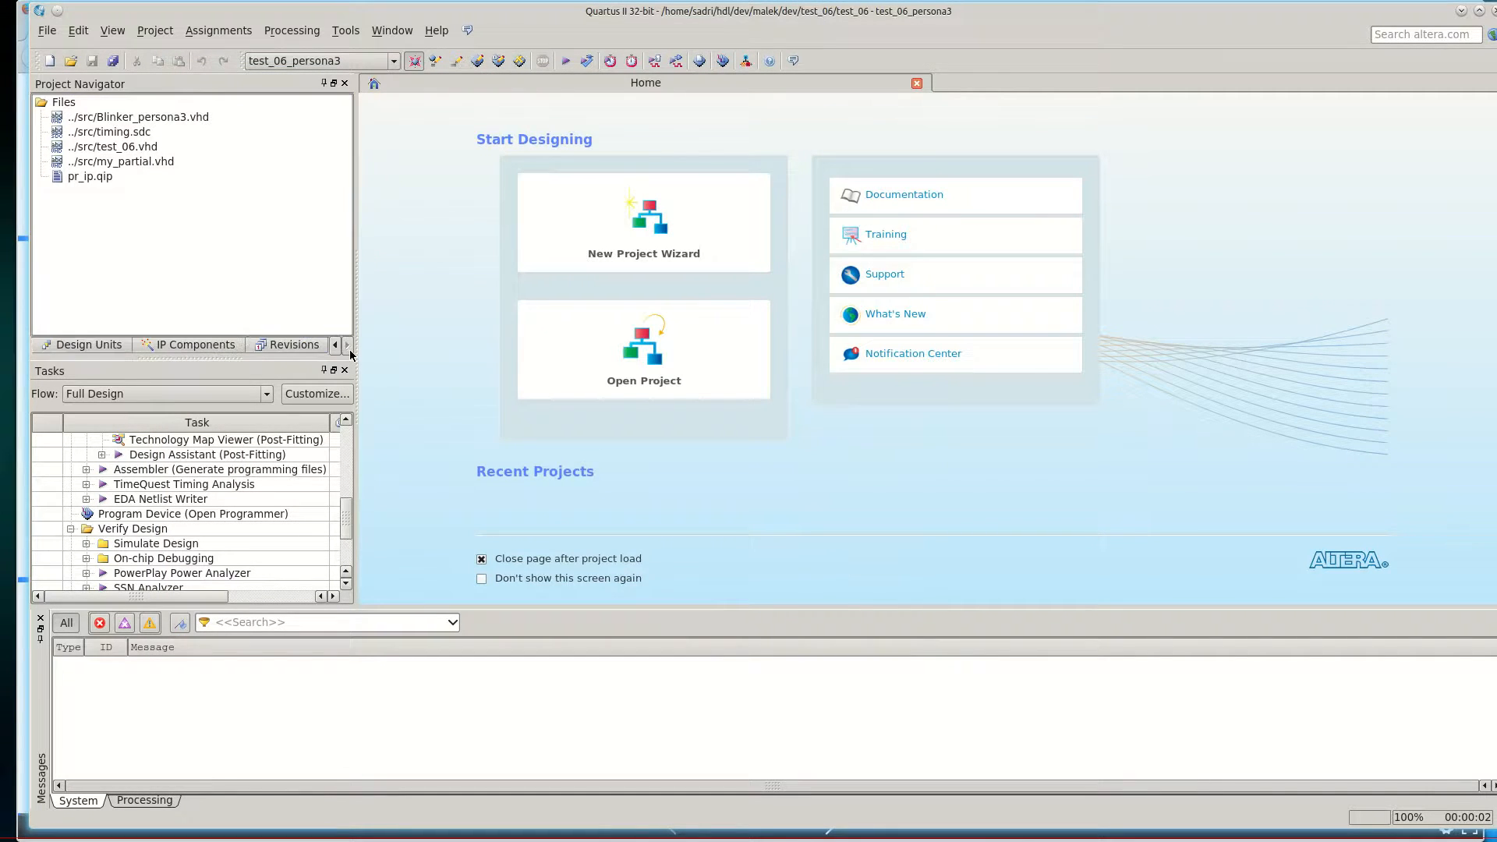
click(273, 346)
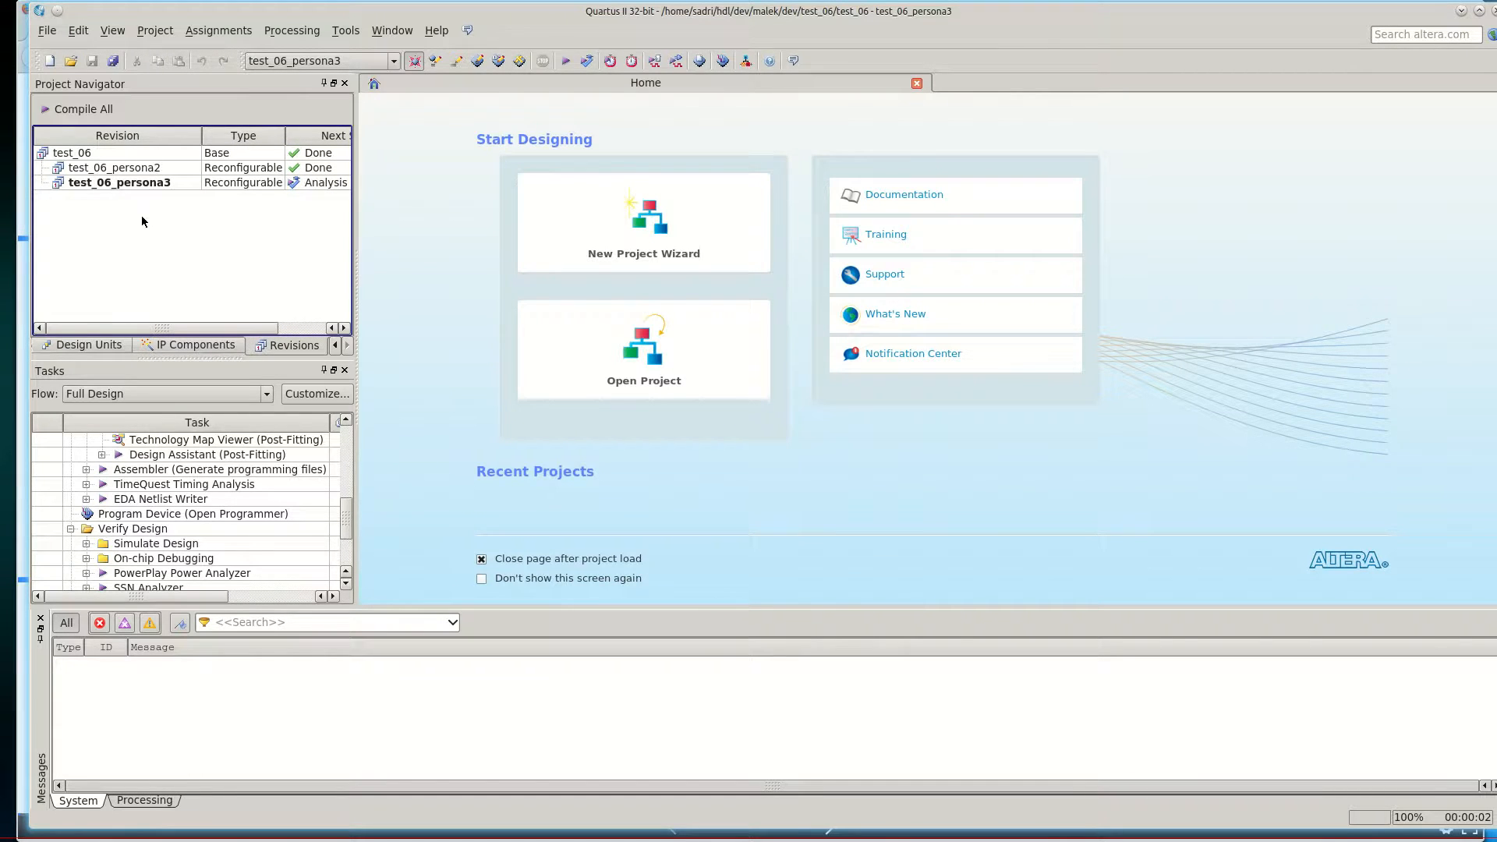
click(128, 168)
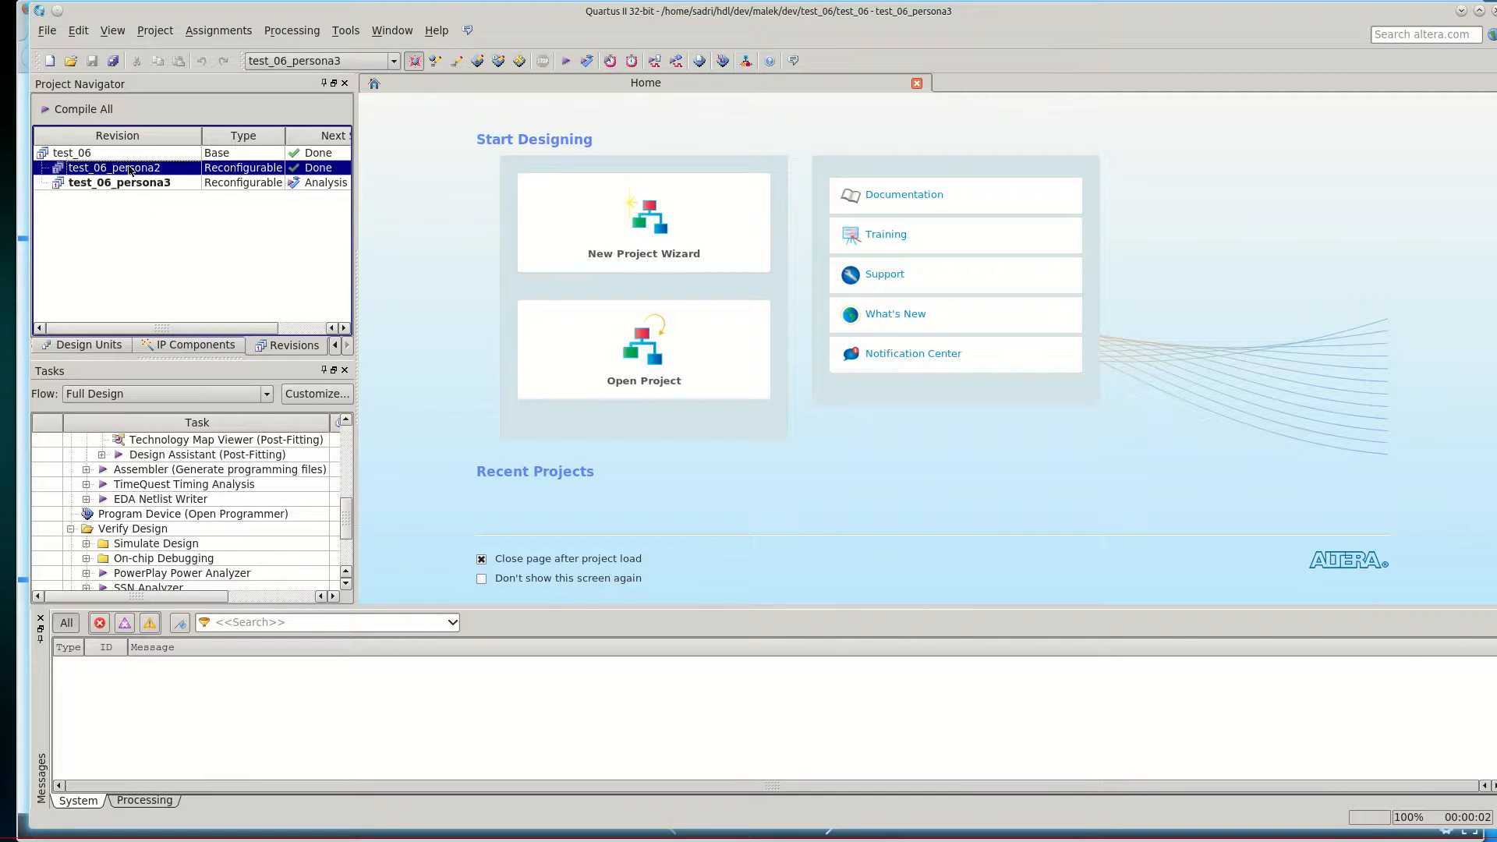
click(98, 155)
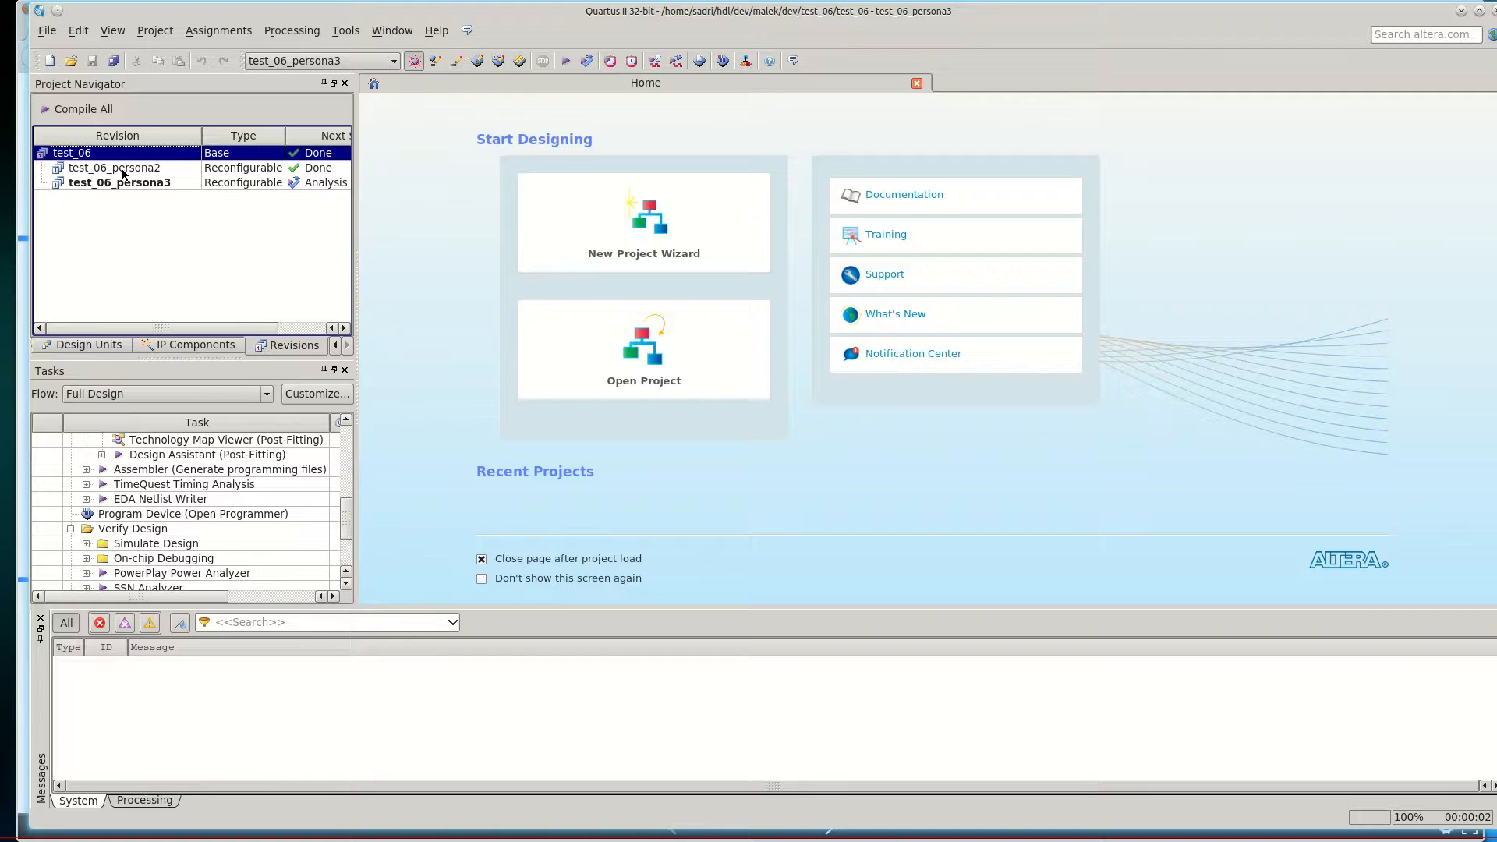
click(131, 171)
double_click(131, 169)
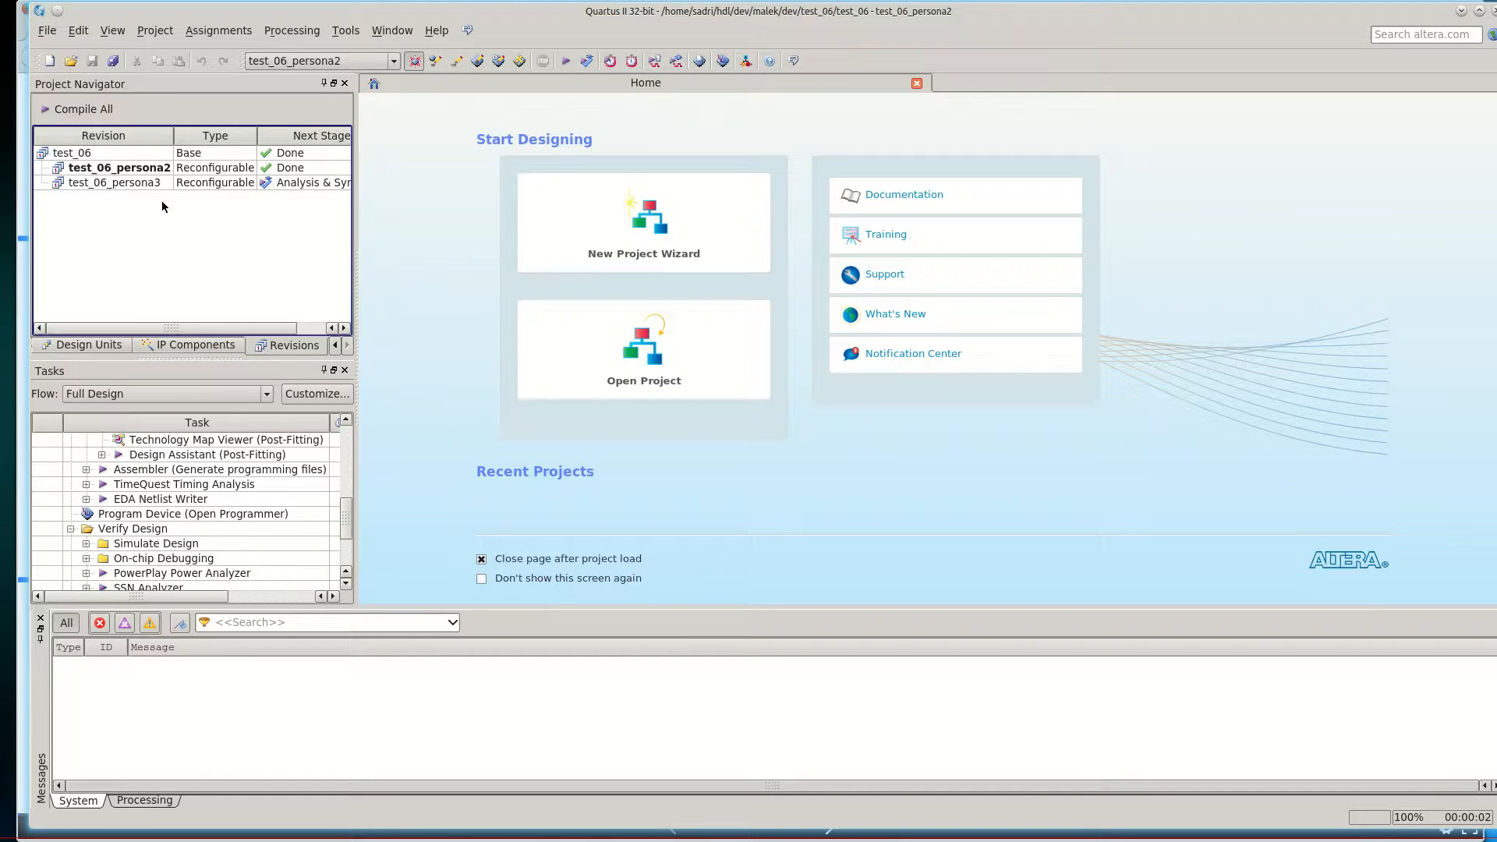
Step: Show the Design Partitions window for test_06_persona2 and enlarge it to reveal the Blinker partitions
click(336, 346)
click(336, 345)
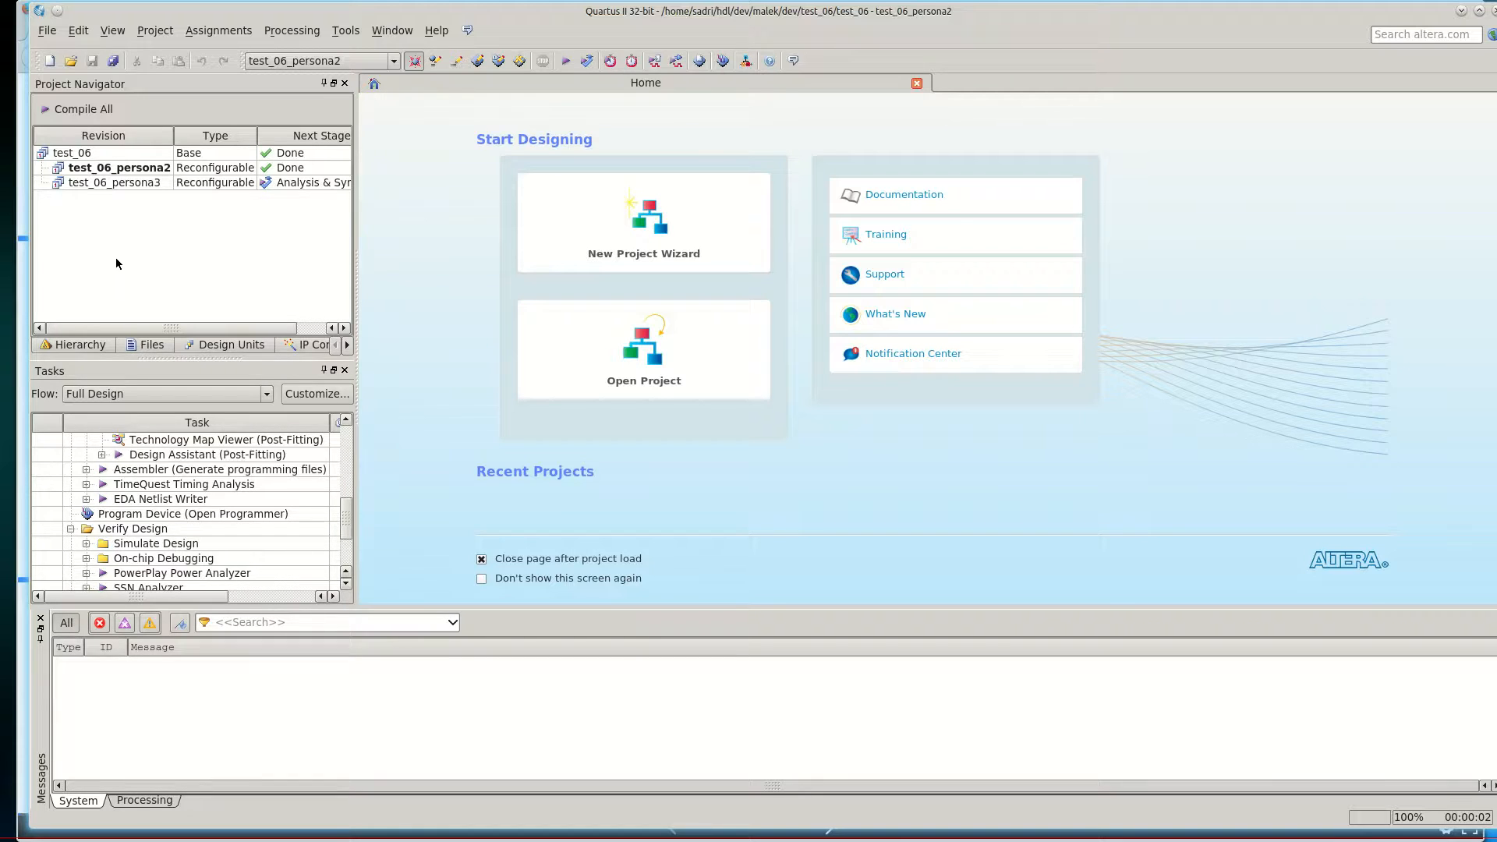
click(218, 30)
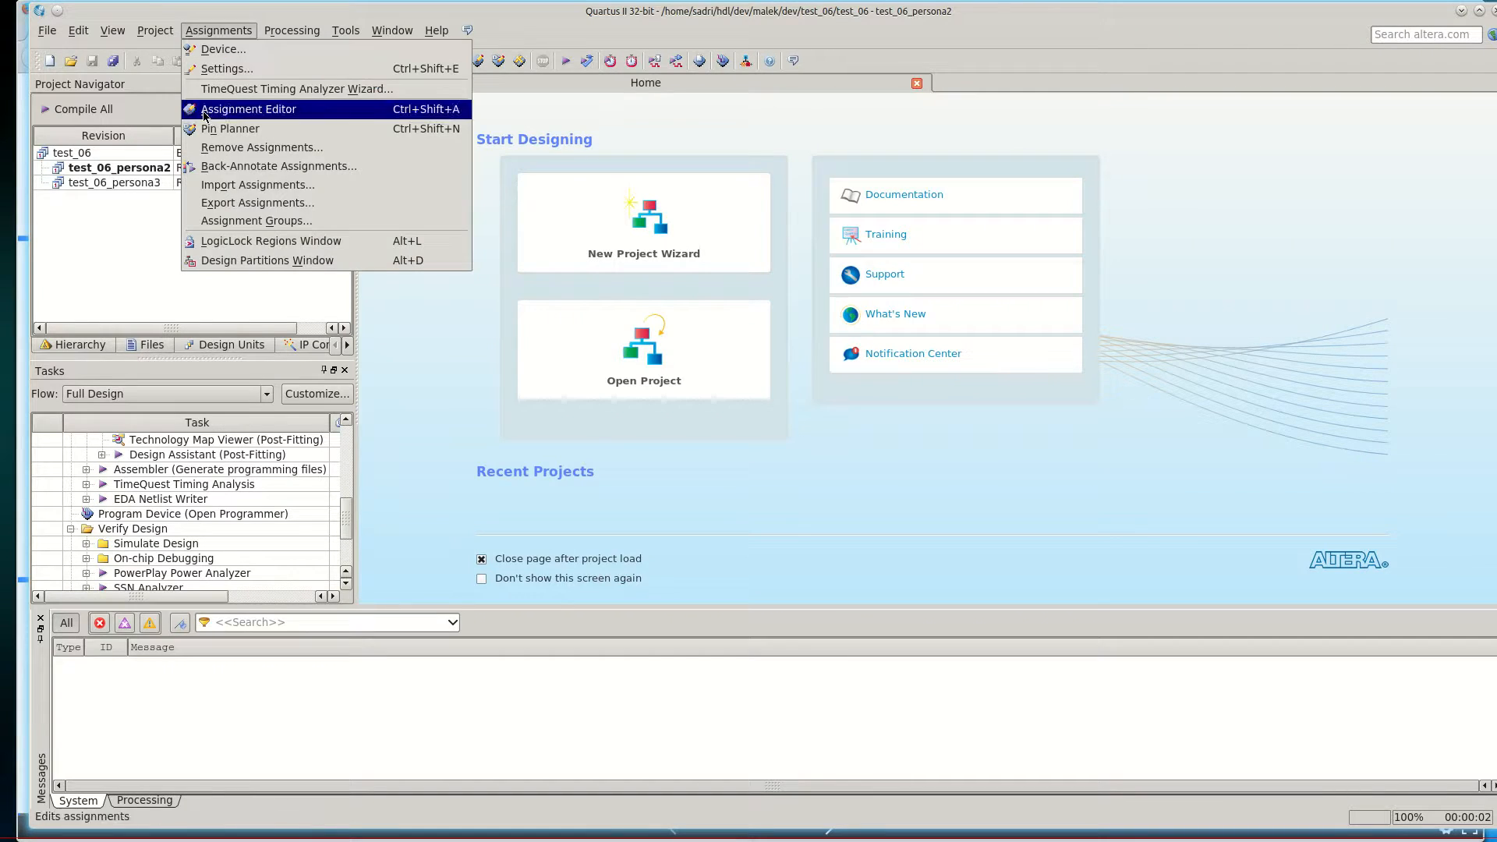
click(246, 264)
drag(316, 575, 317, 501)
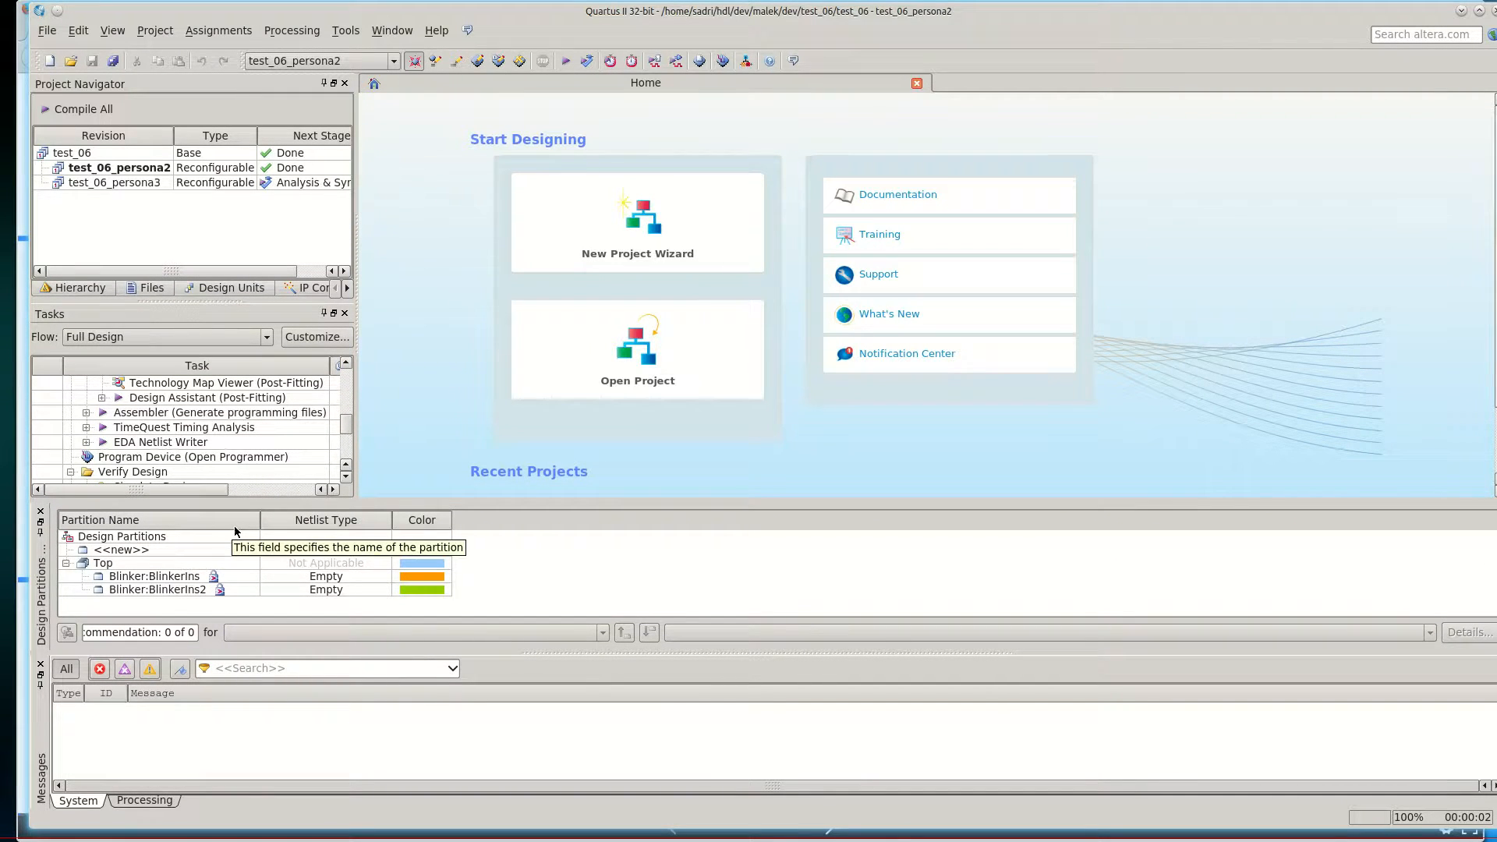
Step: Switch to the base revision test_06 to inspect its partition netlist types, and switch back to test_06_persona2
click(348, 289)
double_click(157, 155)
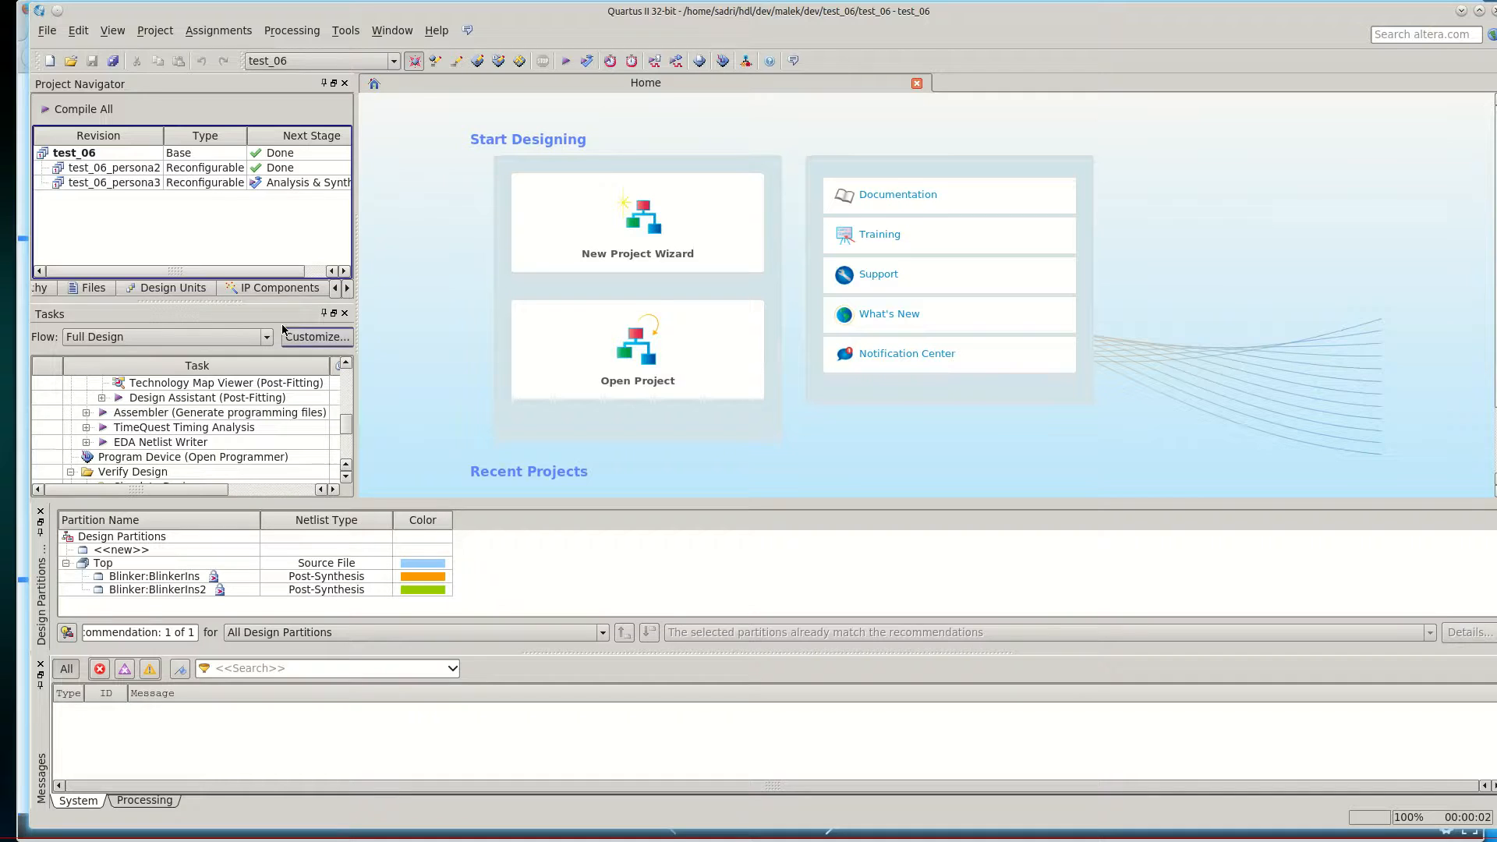
click(169, 167)
double_click(141, 167)
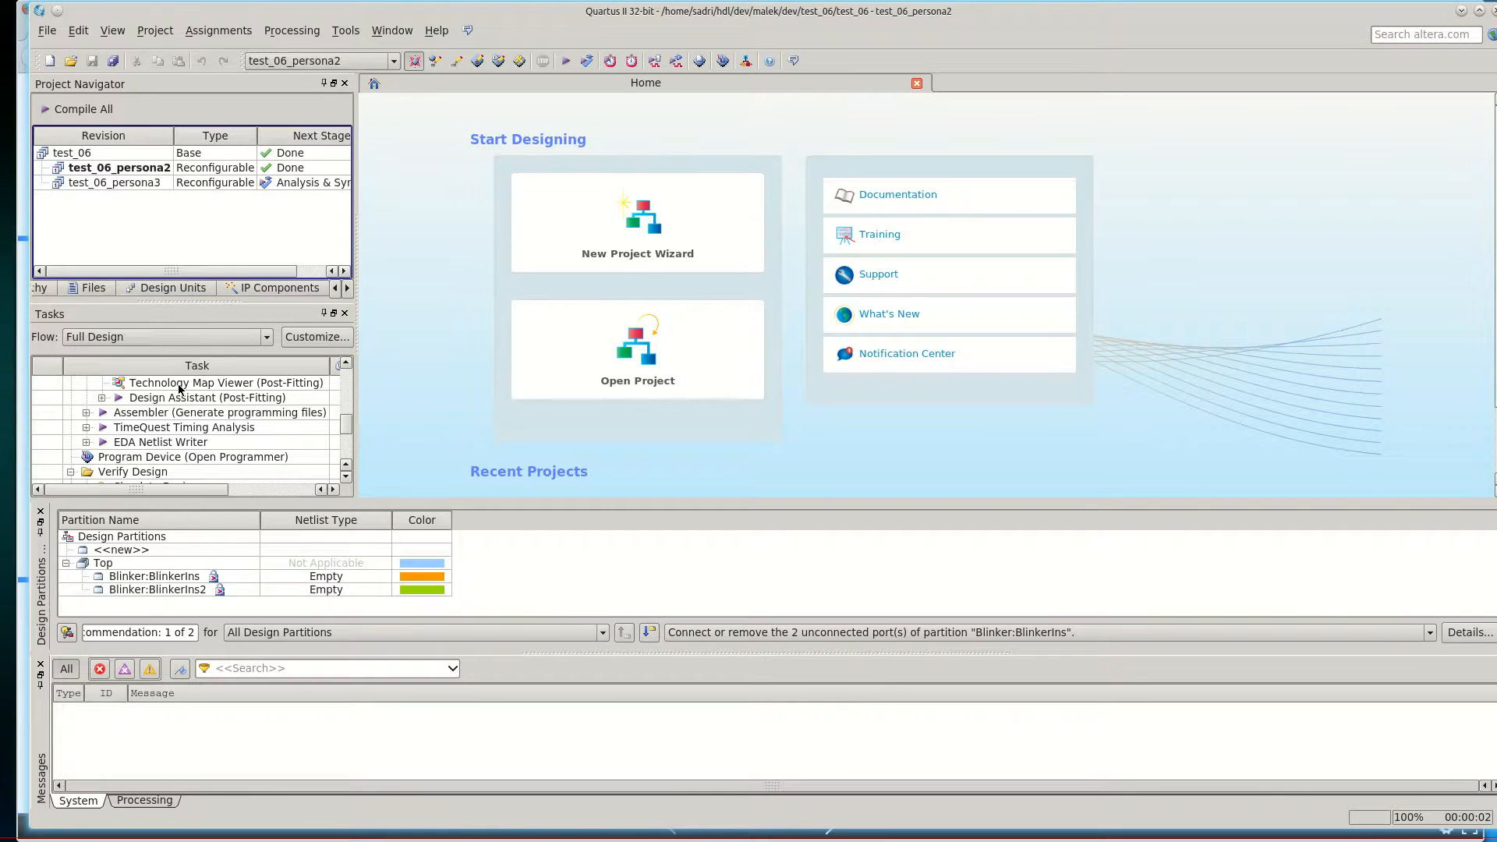
Step: Set the netlist type of partitions Blinker:BlinkerIns and Blinker:BlinkerIns2 to Source File in revision test_06_persona2
click(320, 578)
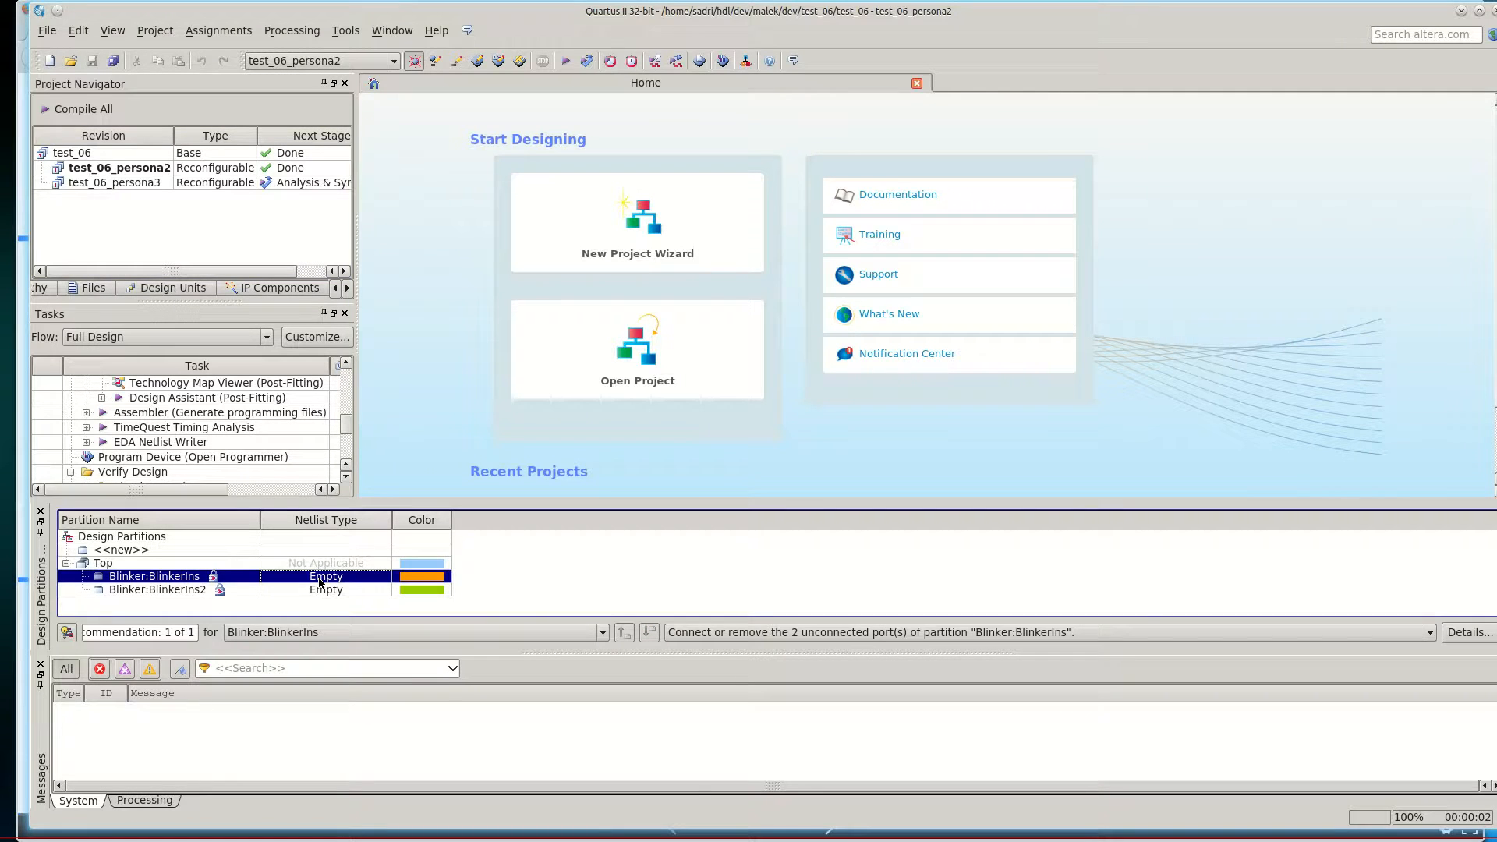
double_click(320, 580)
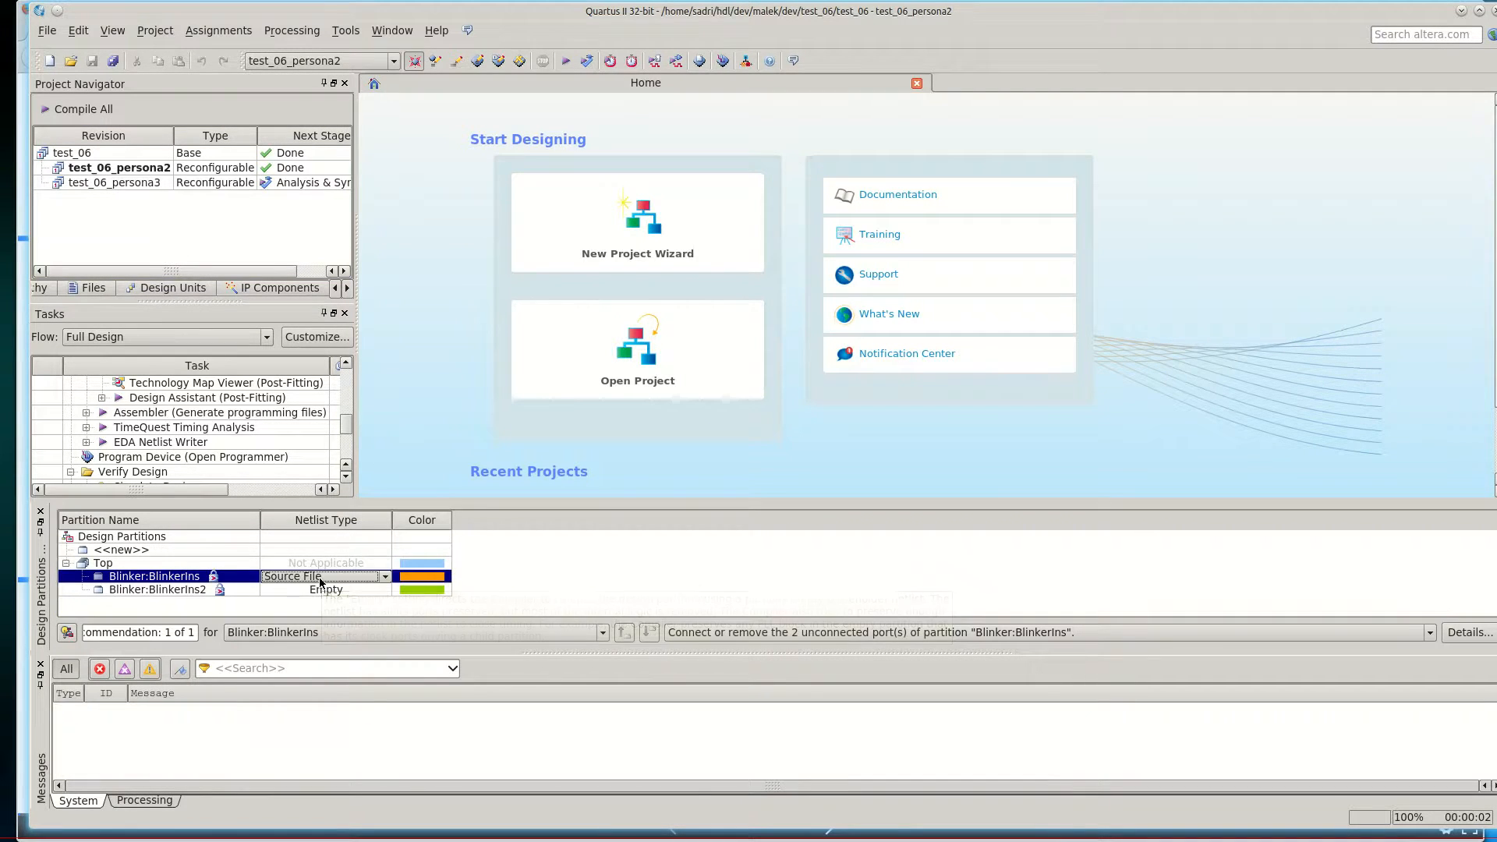
click(328, 589)
double_click(328, 589)
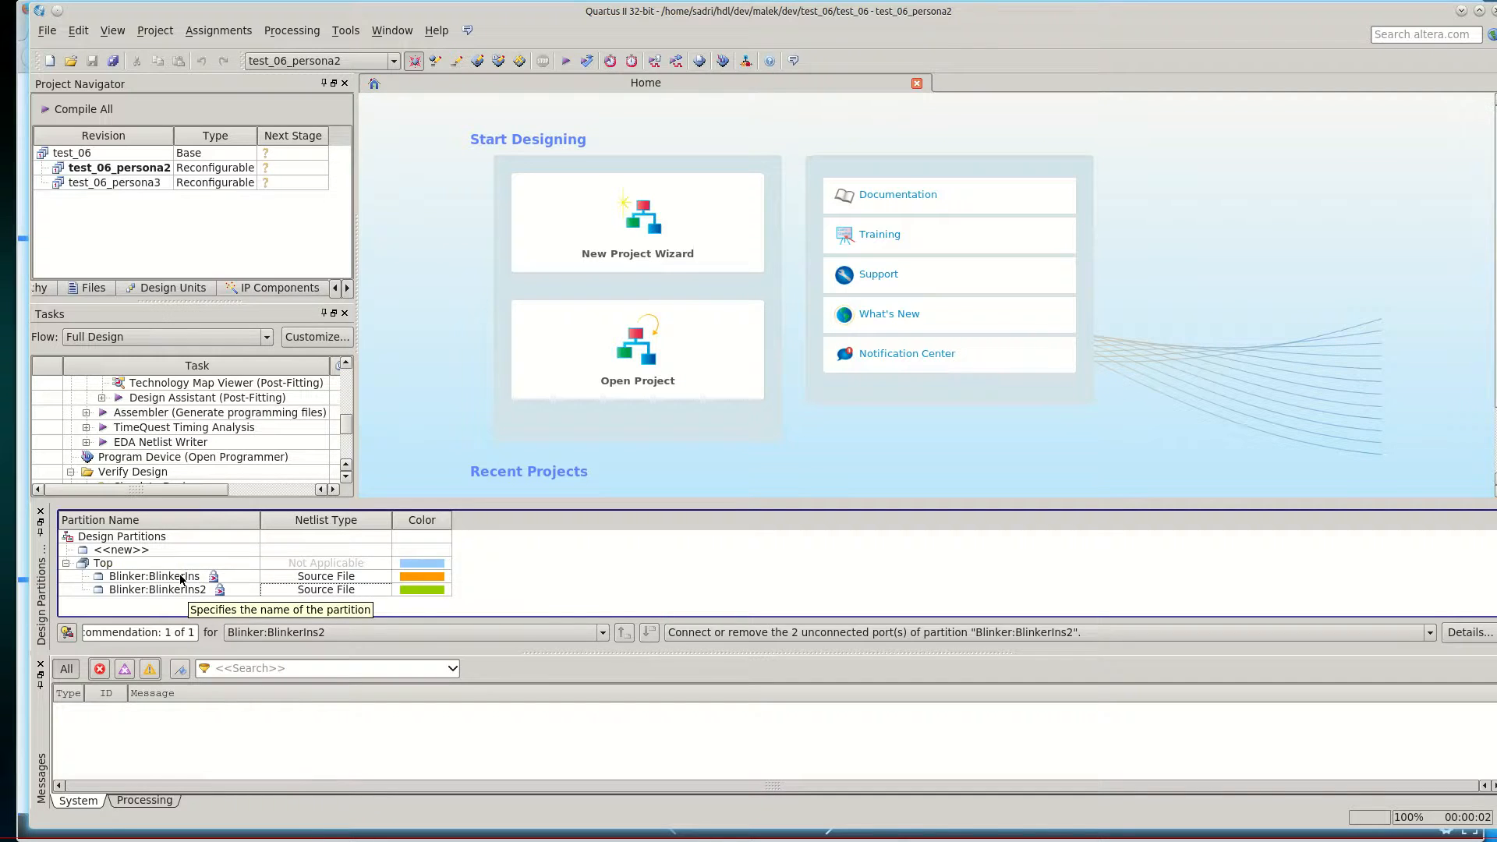
click(217, 576)
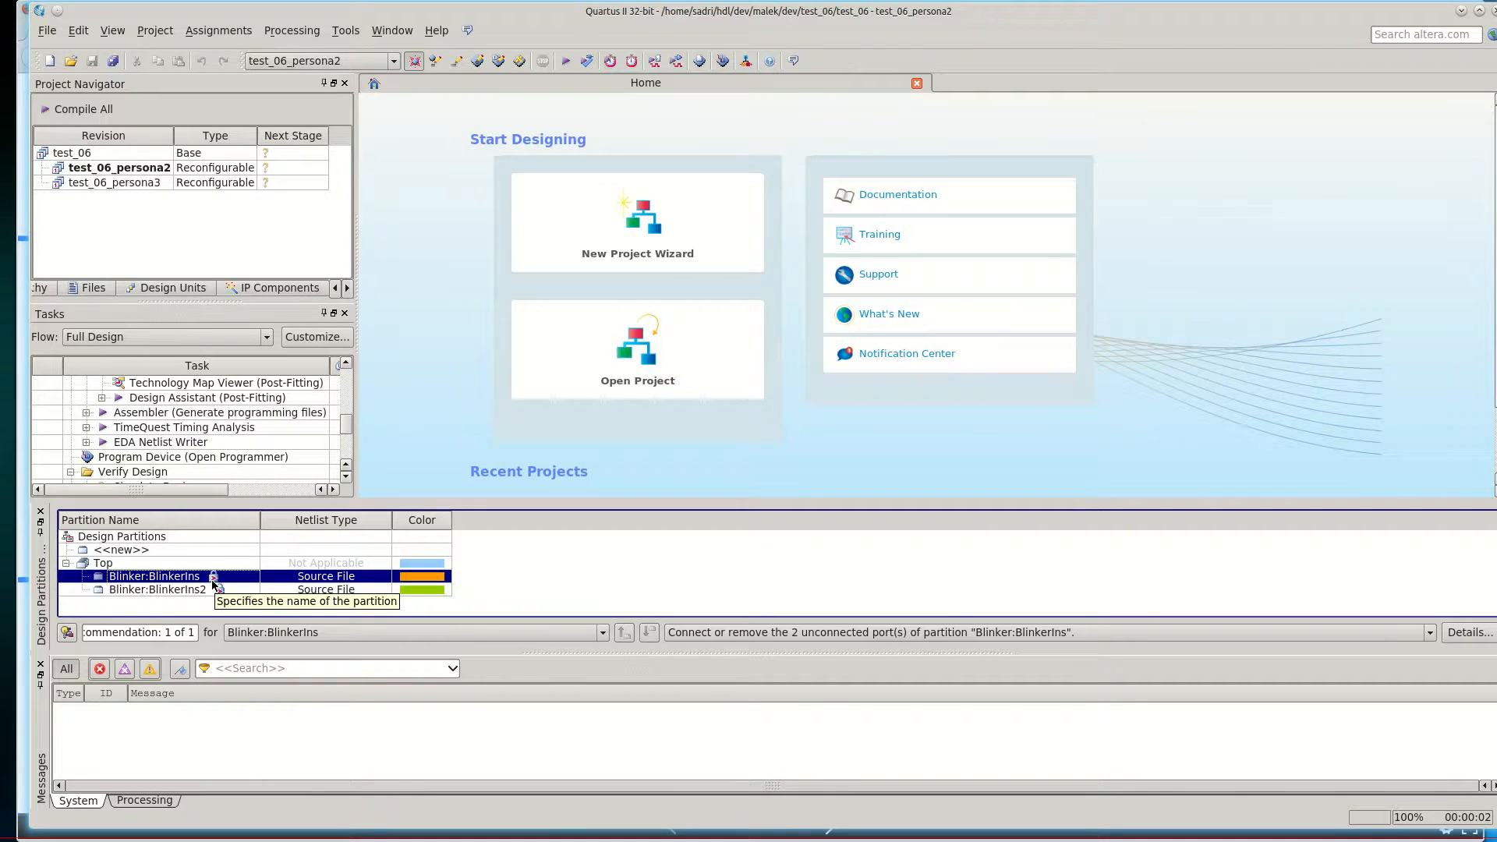
Step: Switch to revision test_06_persona3 and set the netlist type of both Blinker partitions to Source File
double_click(140, 185)
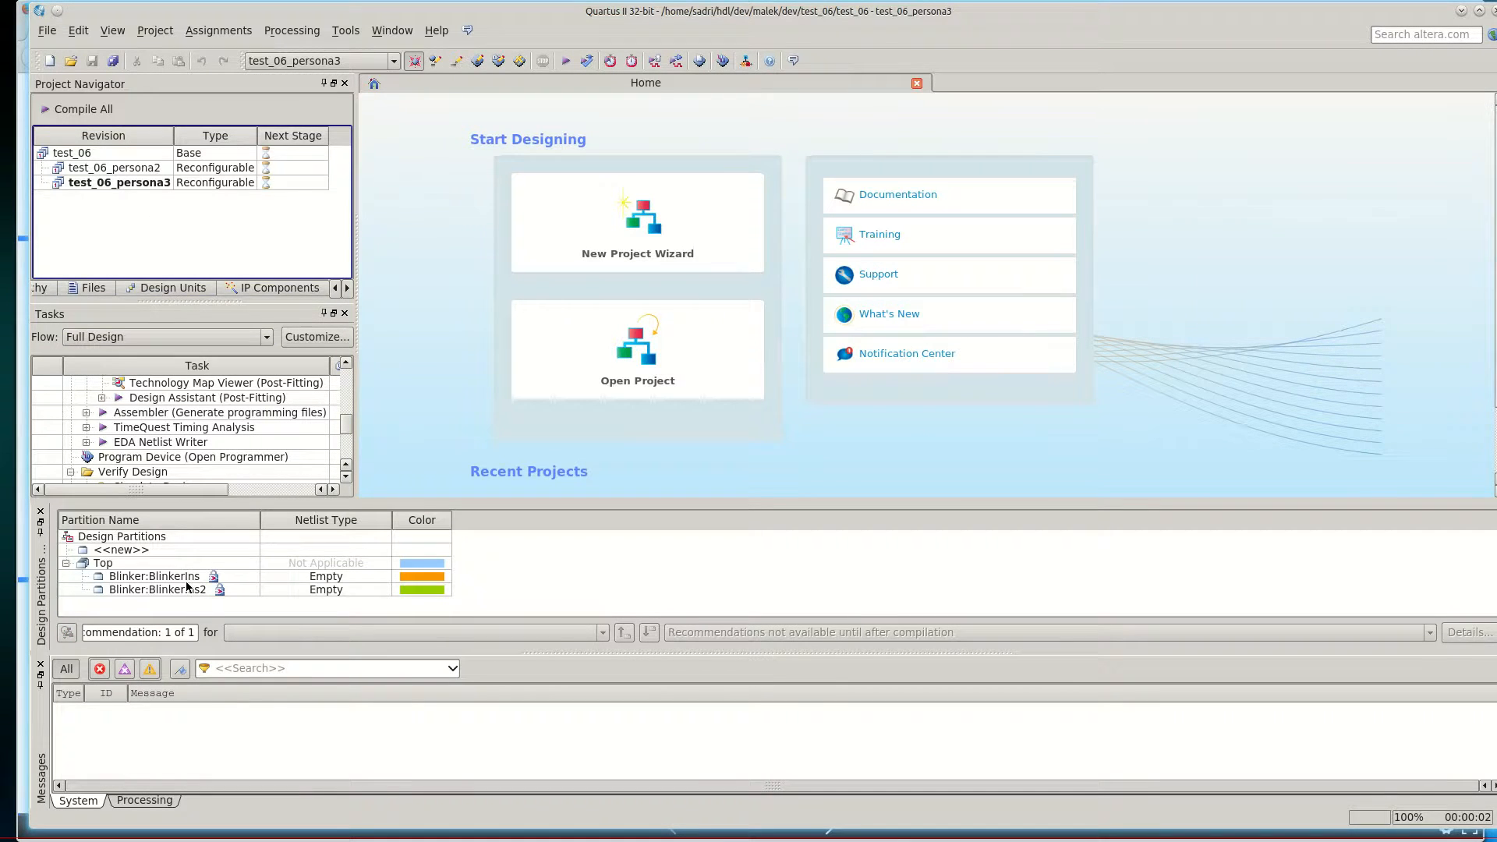
double_click(306, 577)
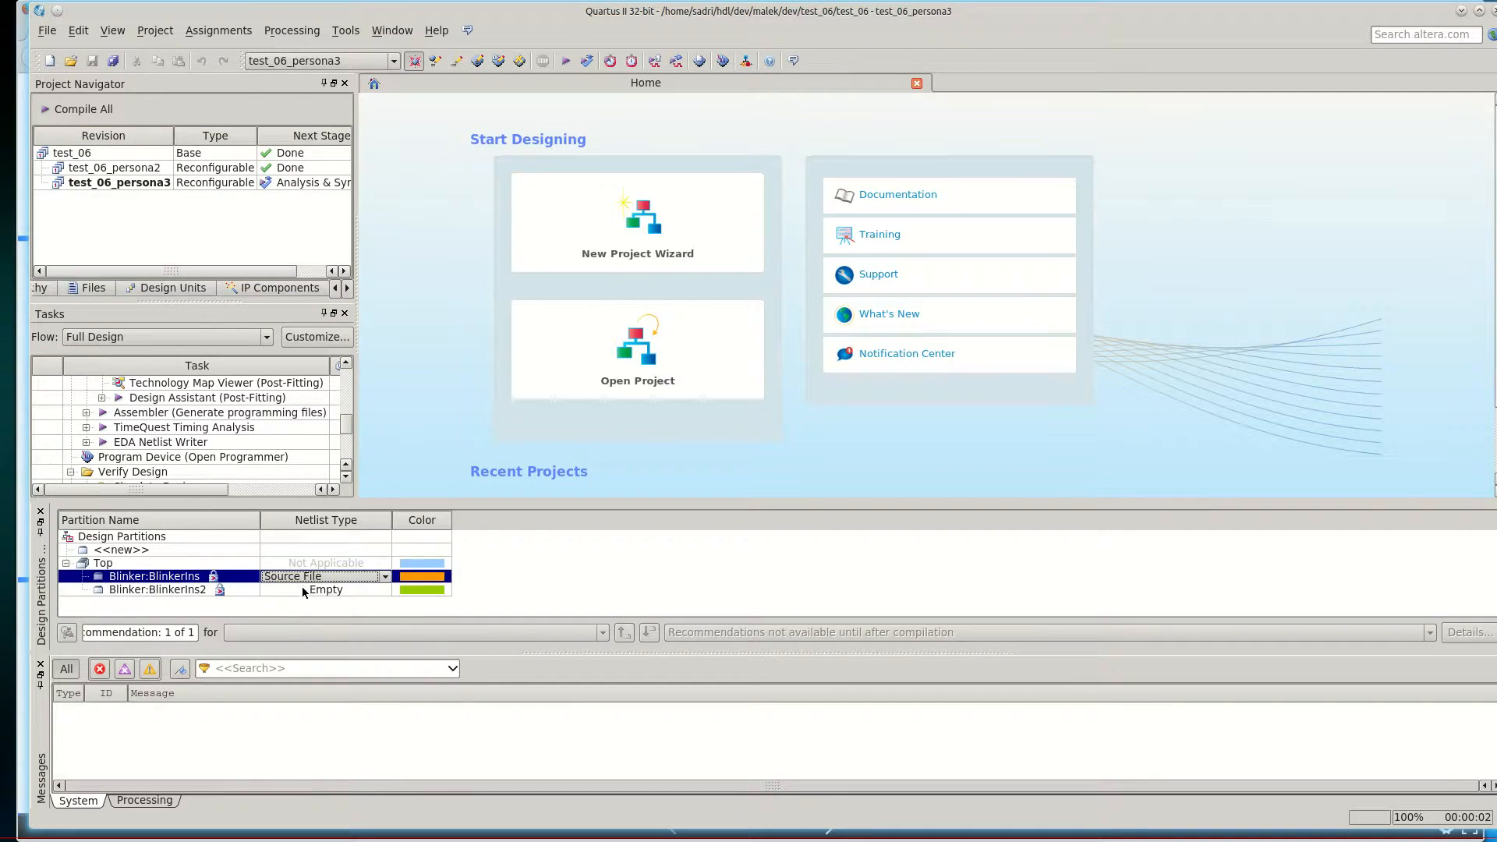
double_click(302, 588)
click(141, 616)
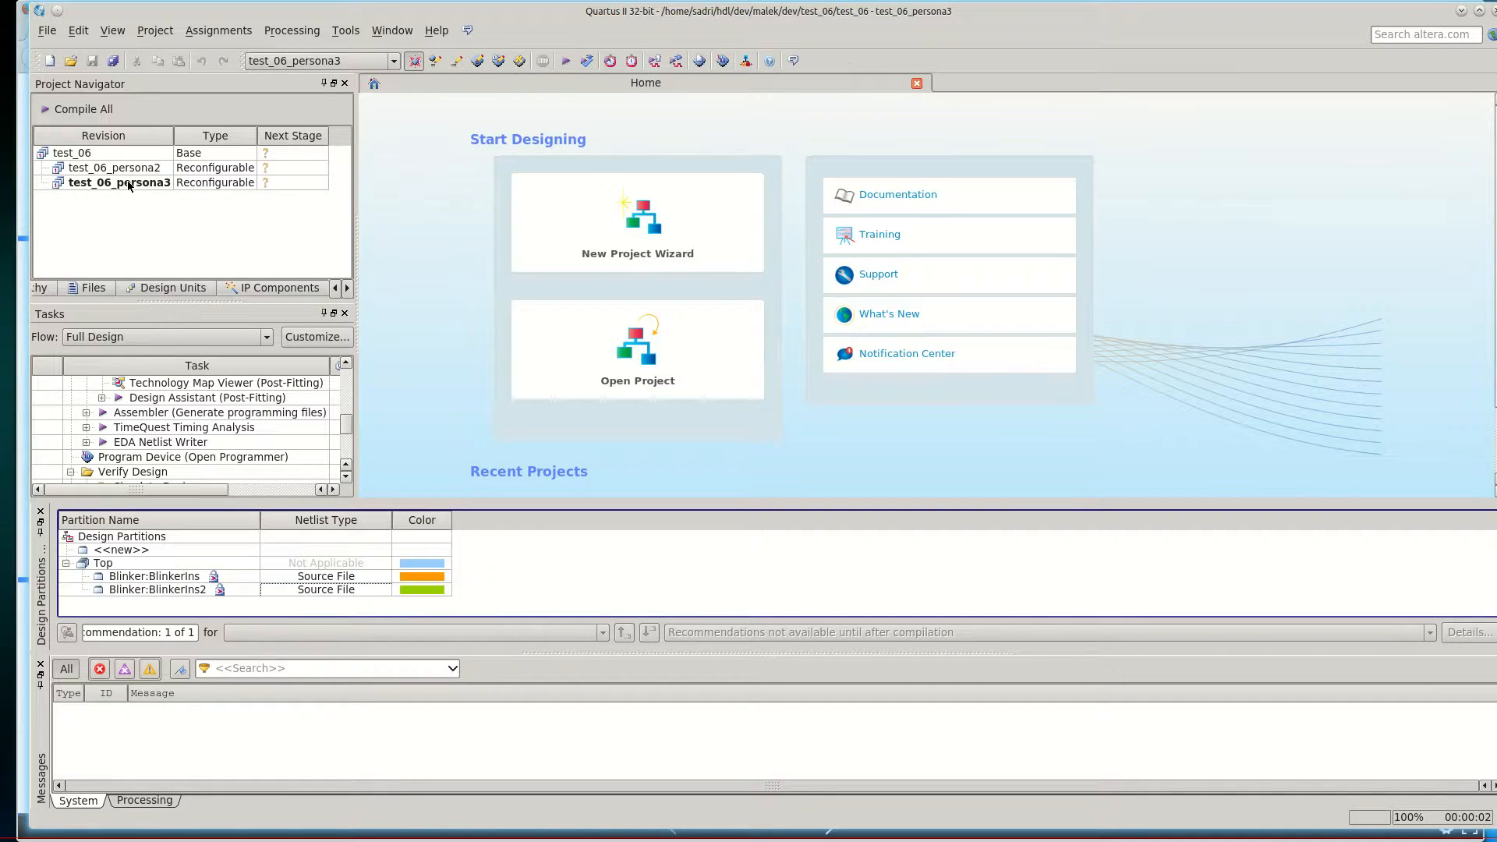
Step: Check the partition netlist types in base revision test_06, and make test_06_persona2 the current revision
double_click(108, 155)
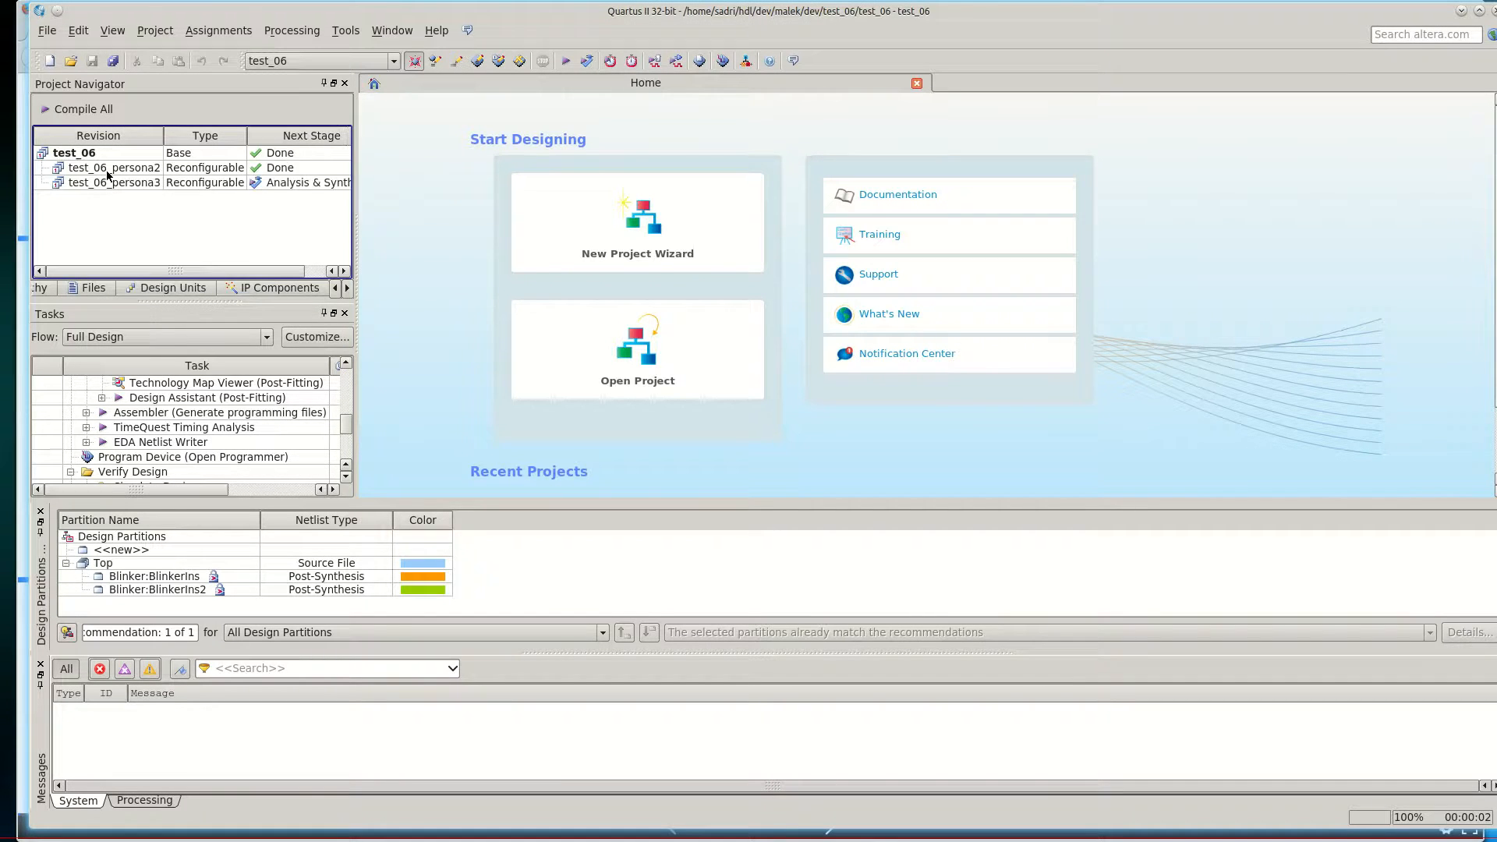
double_click(109, 182)
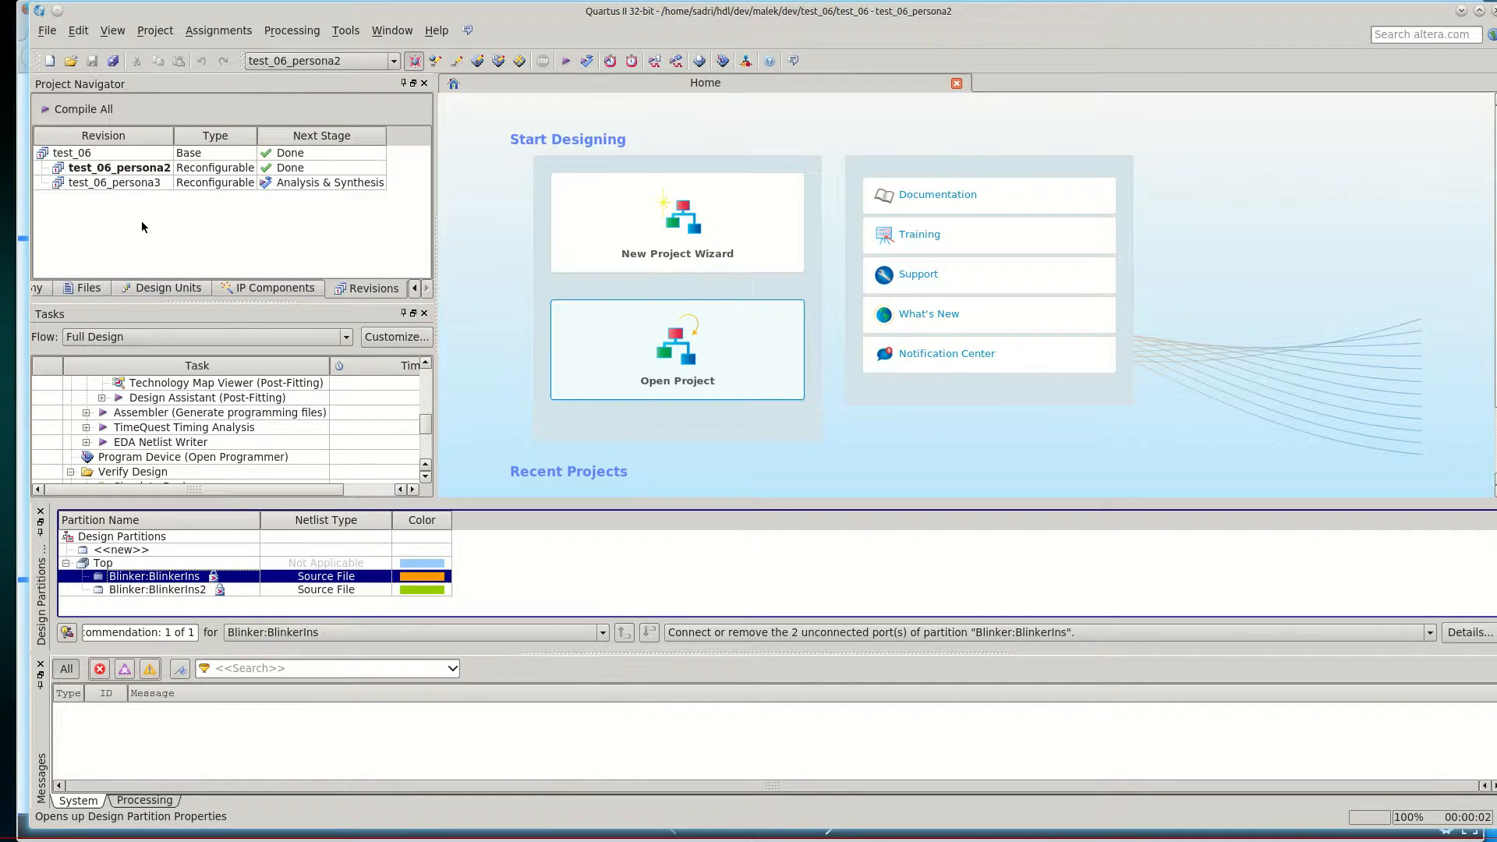
Step: Try to generate the programming files for revision test_06_persona2 with the Assembler
click(147, 167)
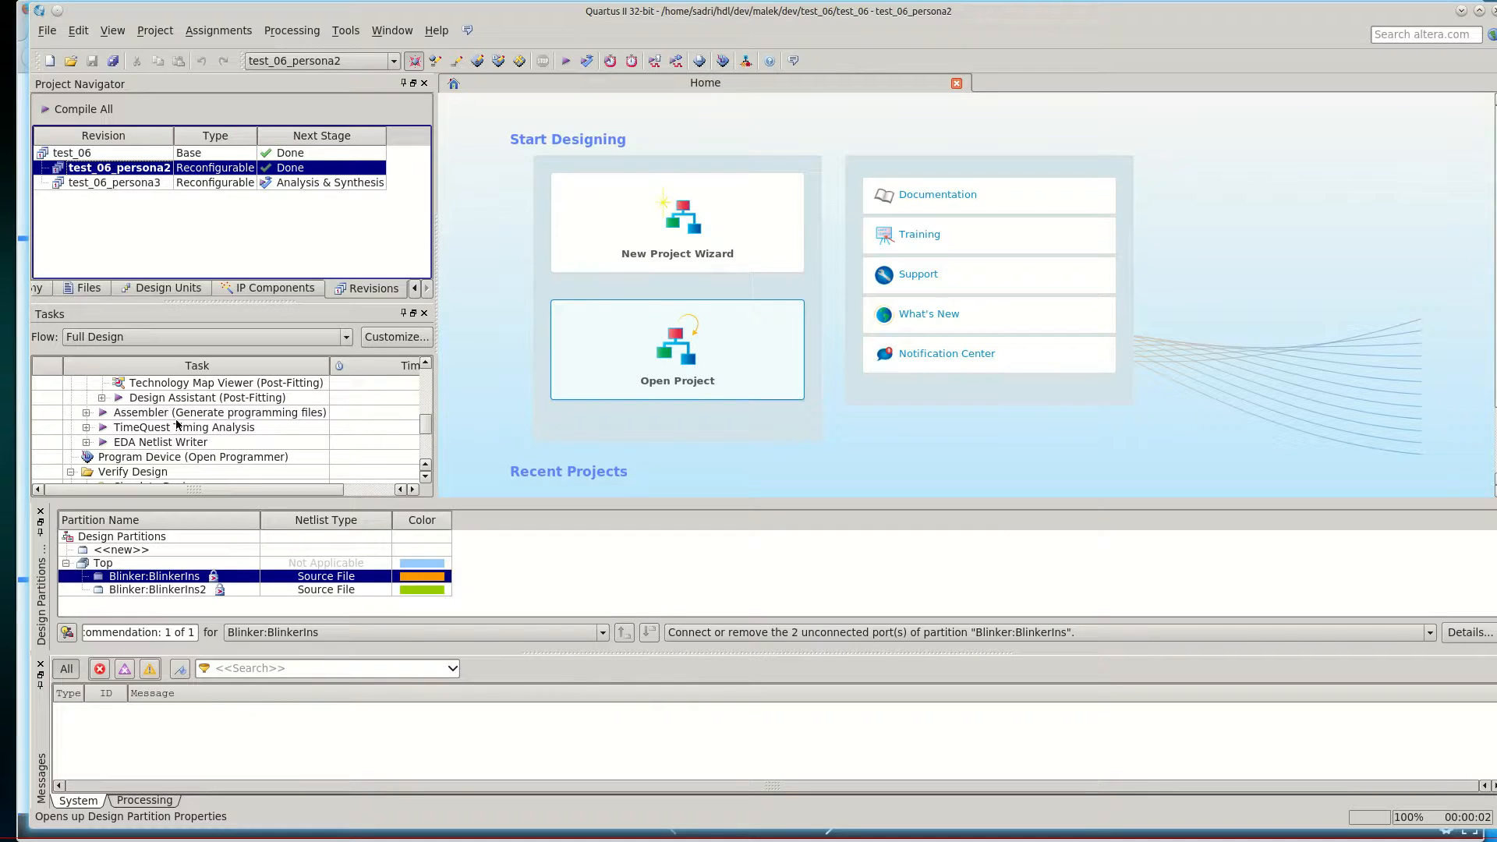
right_click(258, 414)
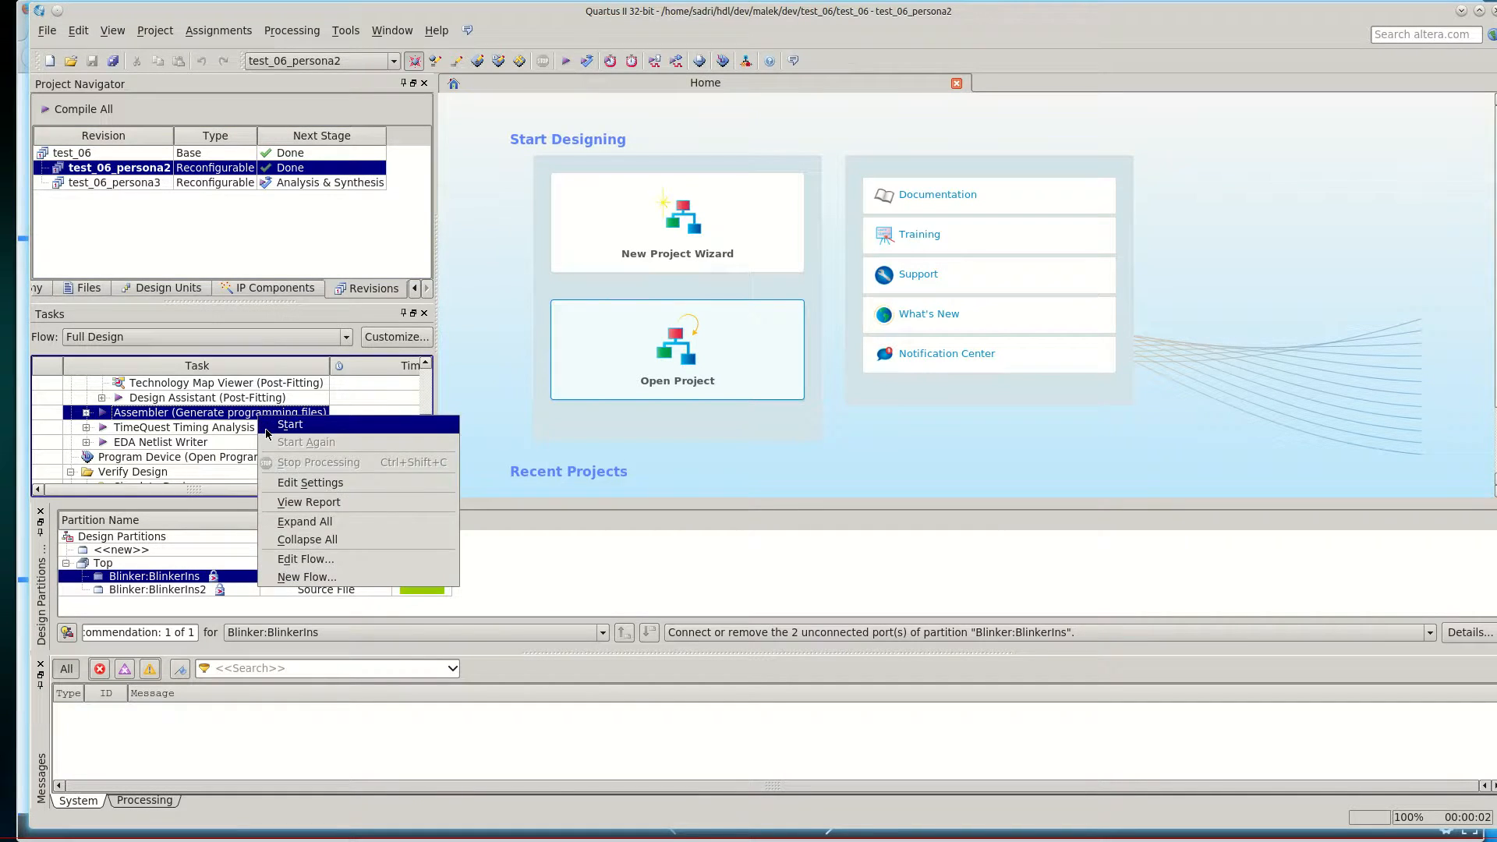
click(285, 425)
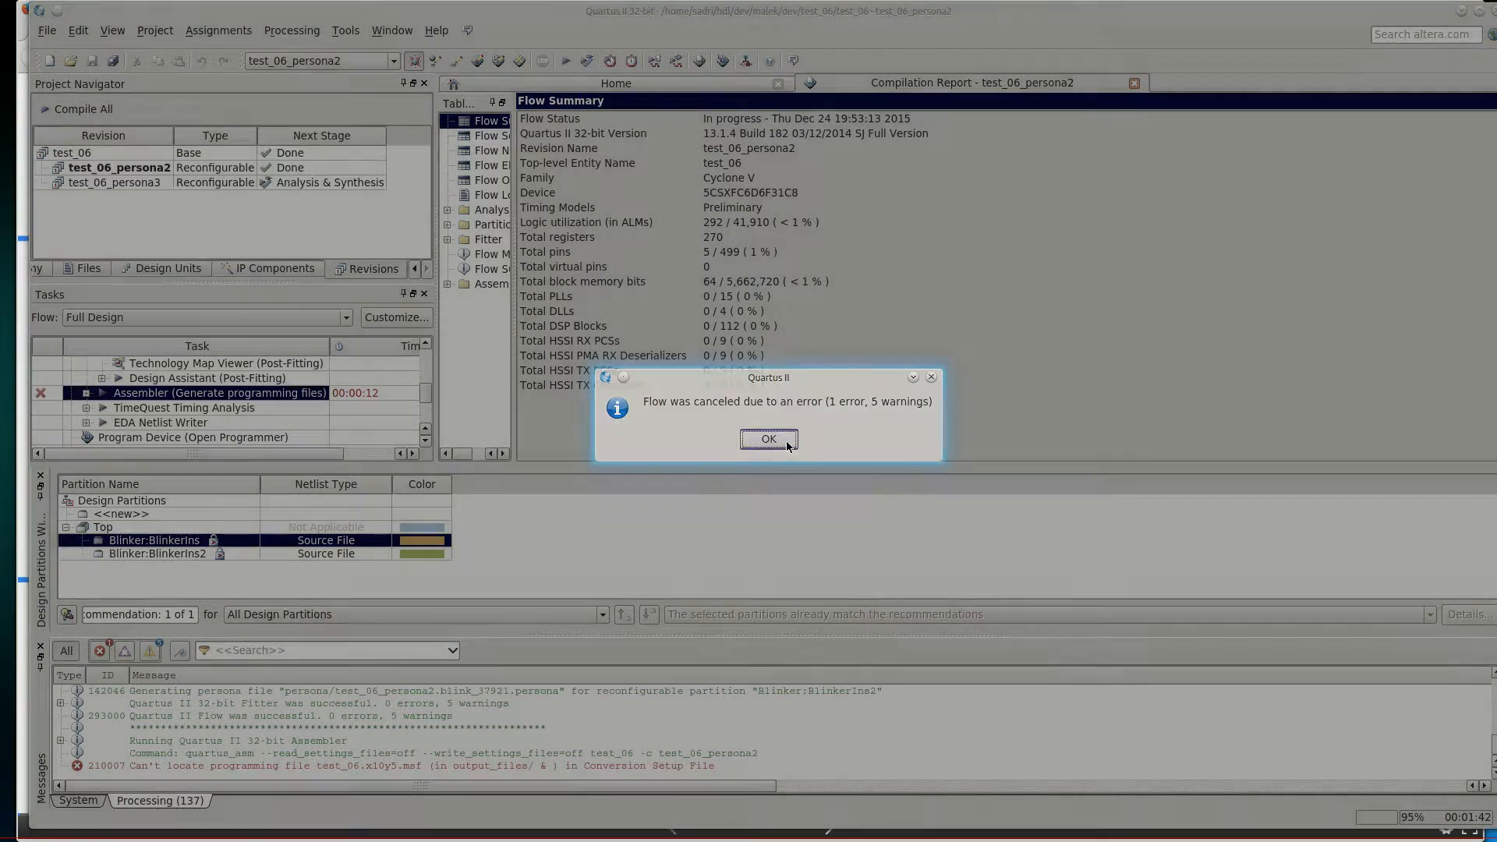
click(766, 434)
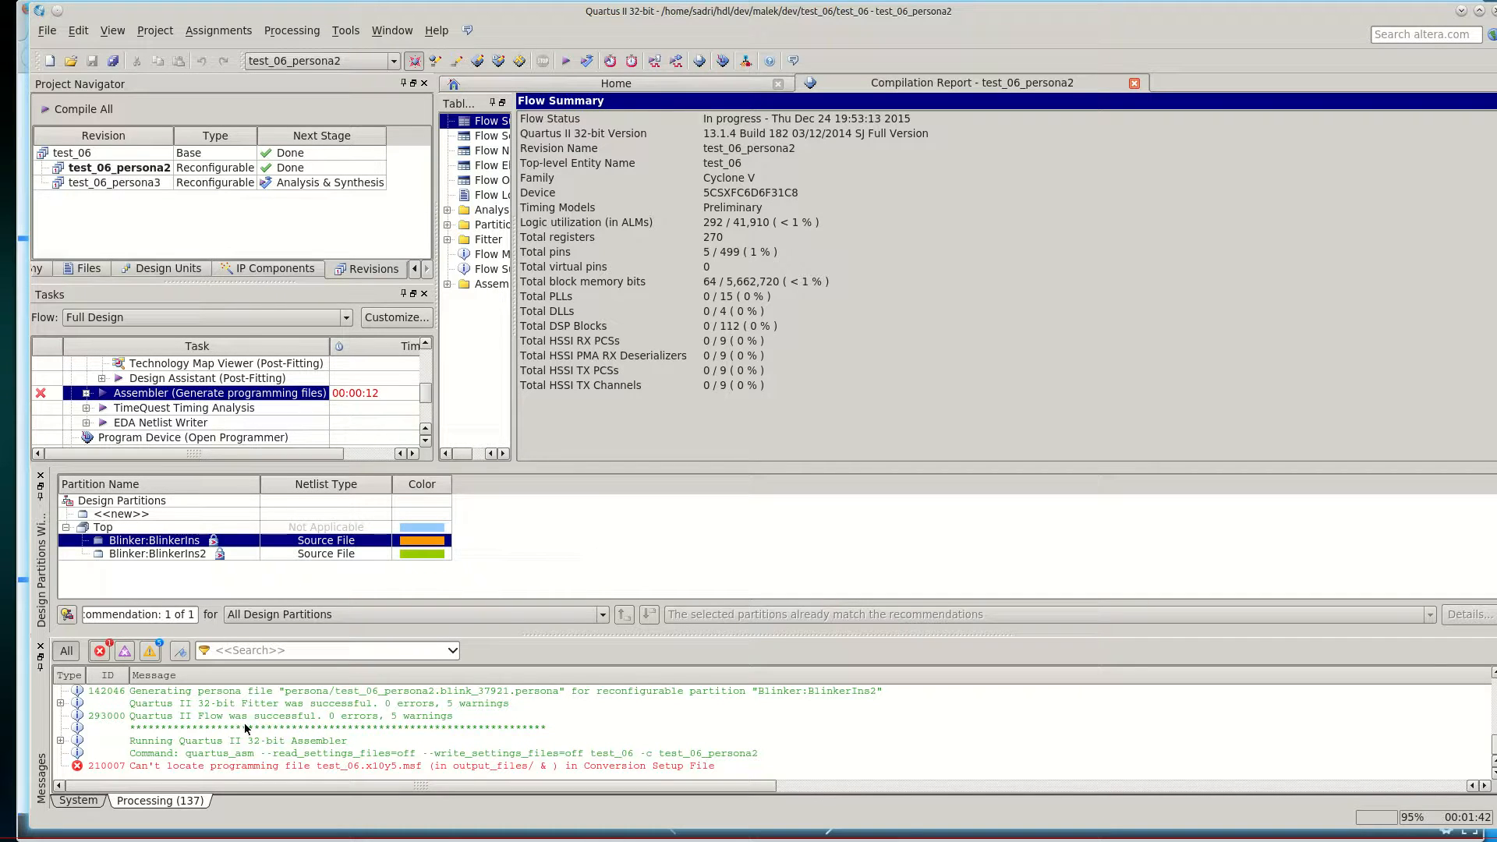
Step: Examine the Assembler's command line and error message in the processing messages
click(248, 769)
click(602, 758)
click(604, 764)
click(606, 754)
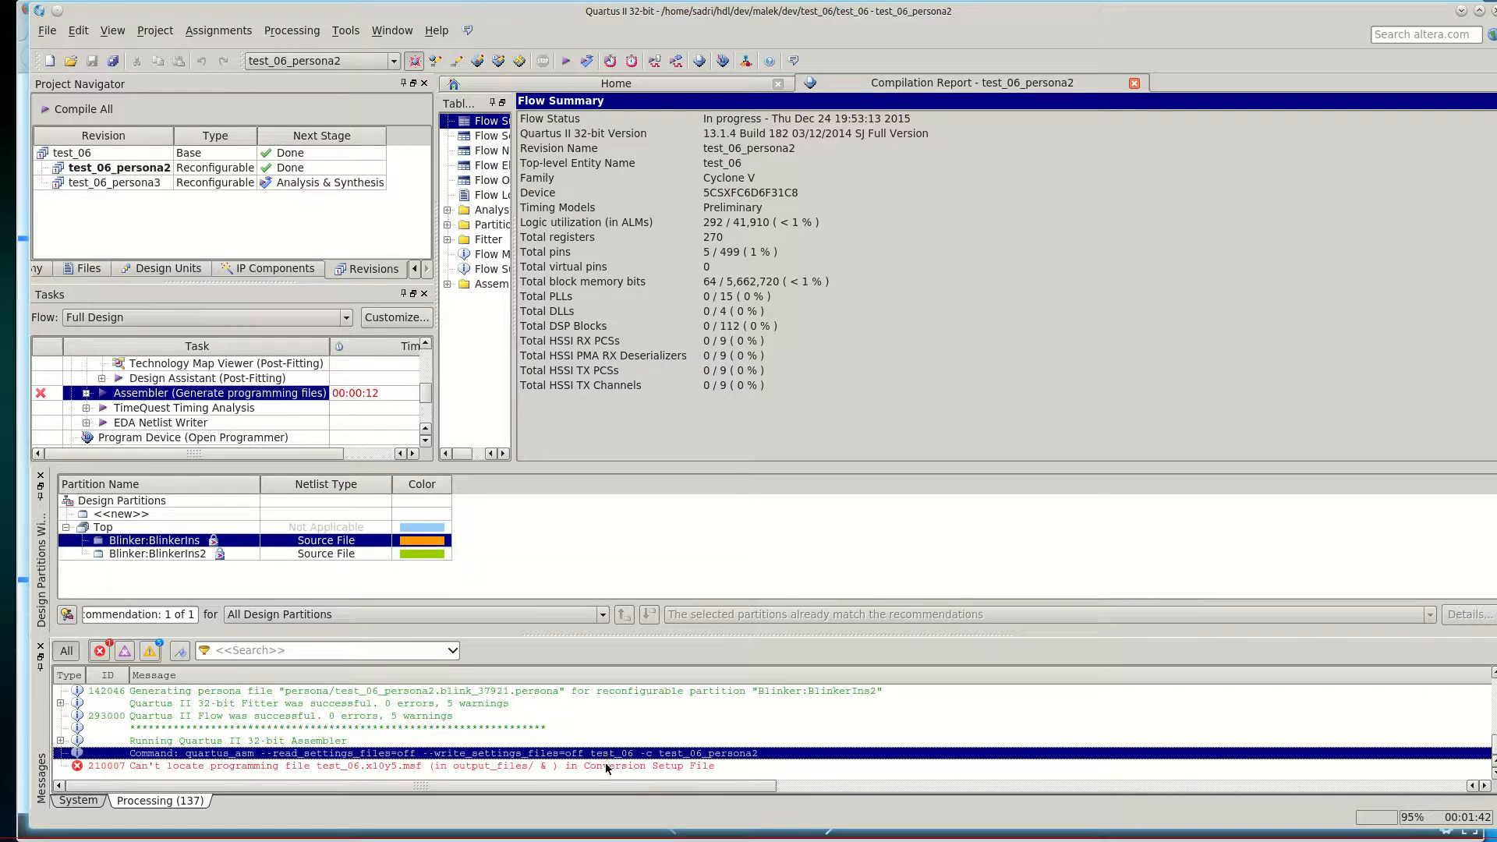
click(481, 767)
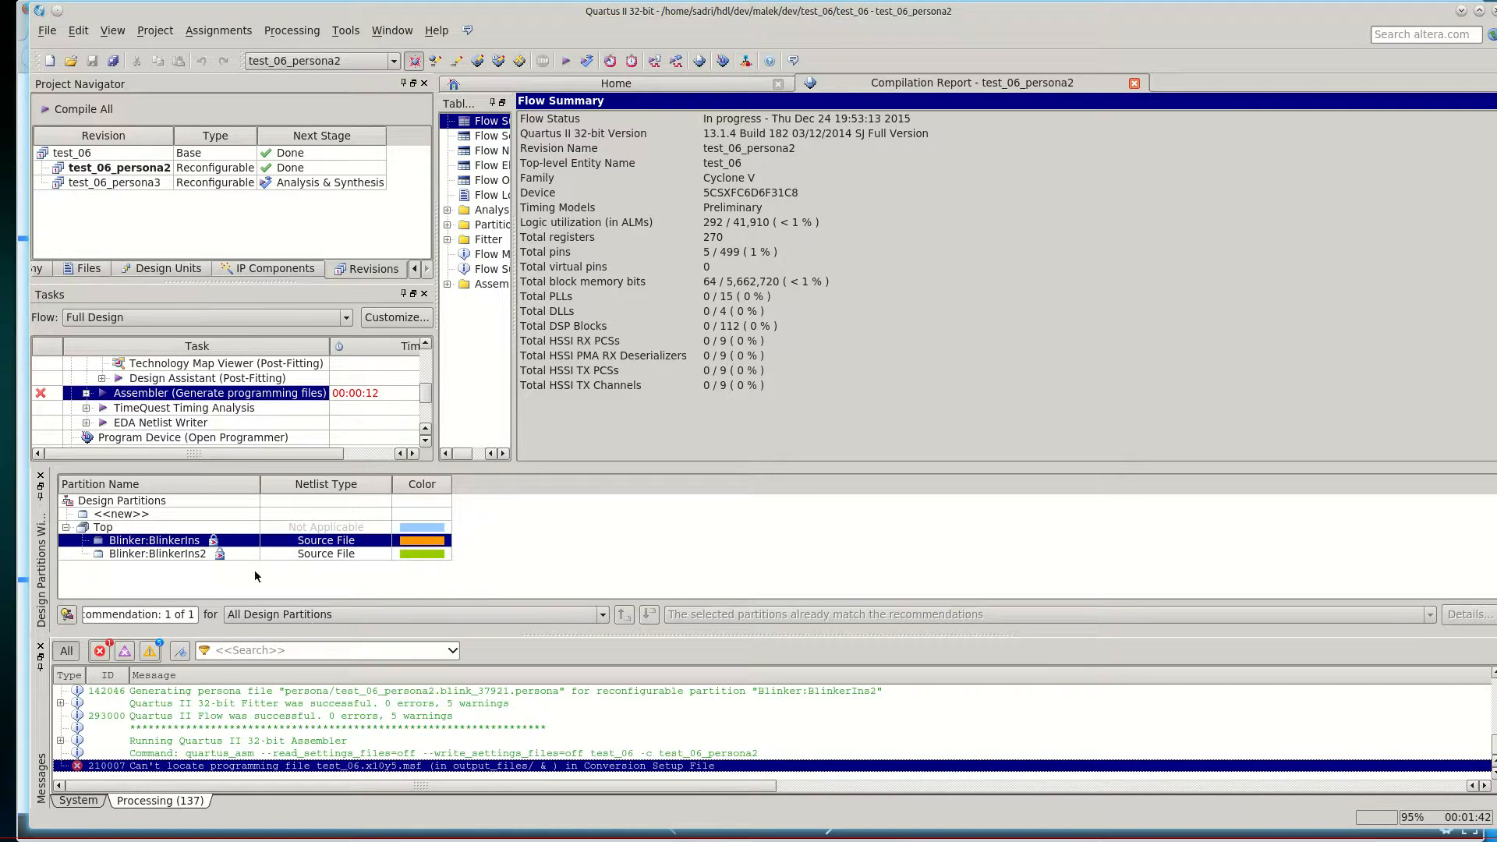
Step: Make base revision test_06 current and run the Assembler to generate its programming files
click(143, 184)
click(148, 173)
click(148, 182)
click(148, 170)
click(148, 182)
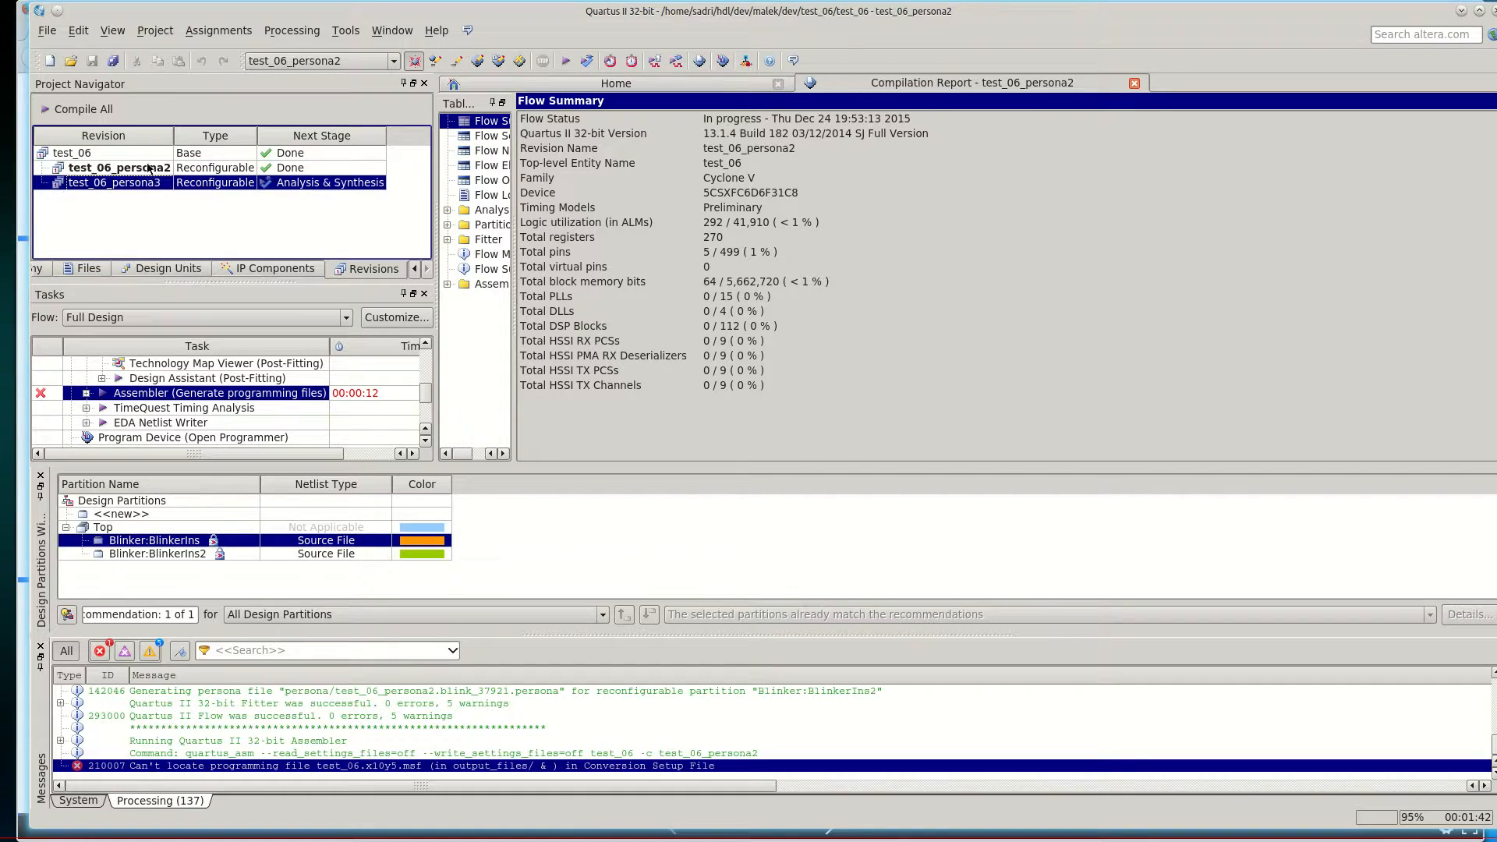
click(148, 156)
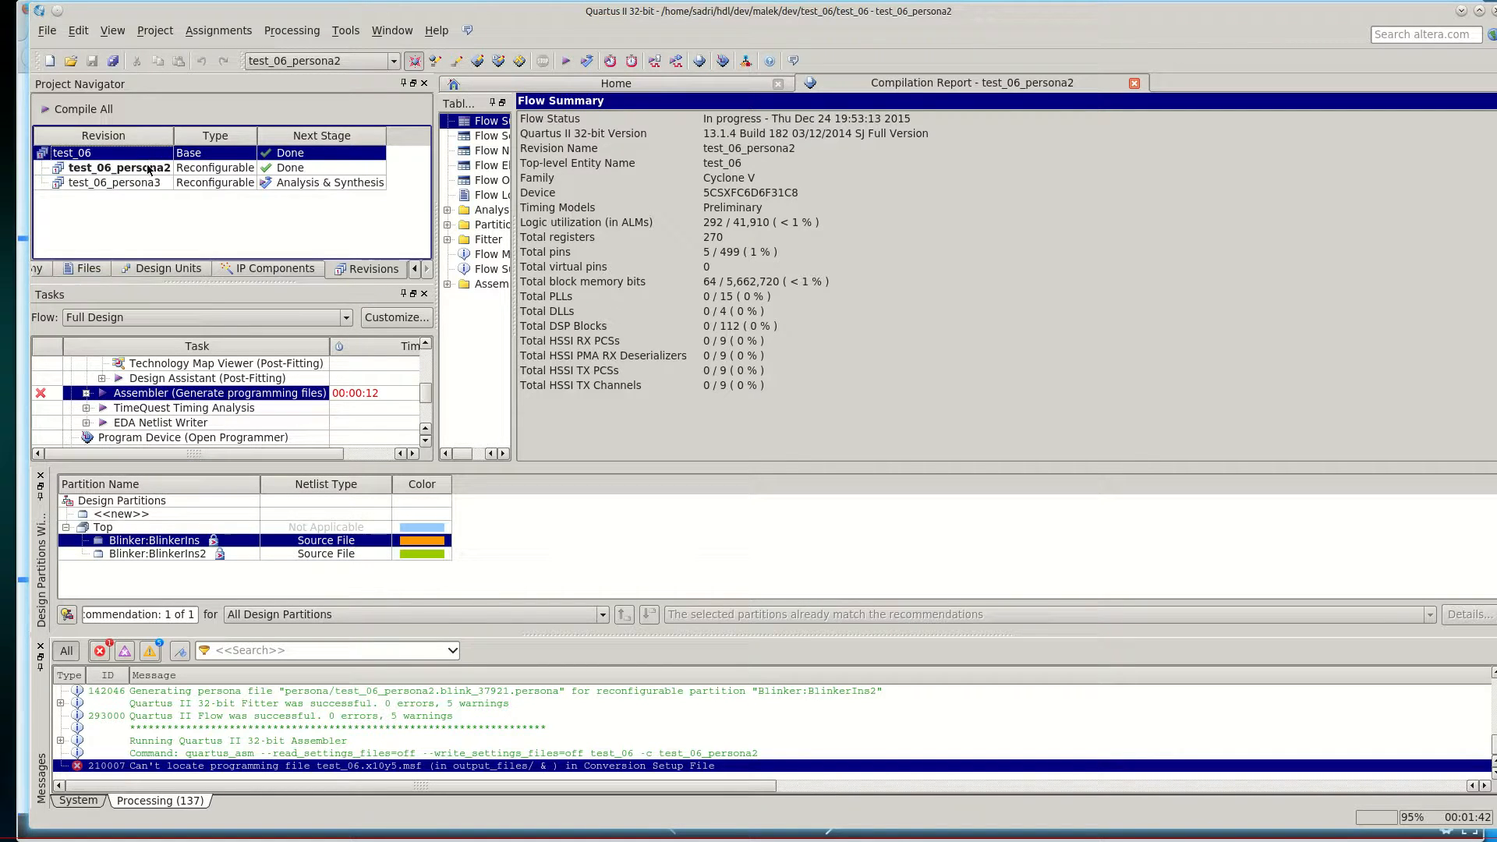
double_click(145, 159)
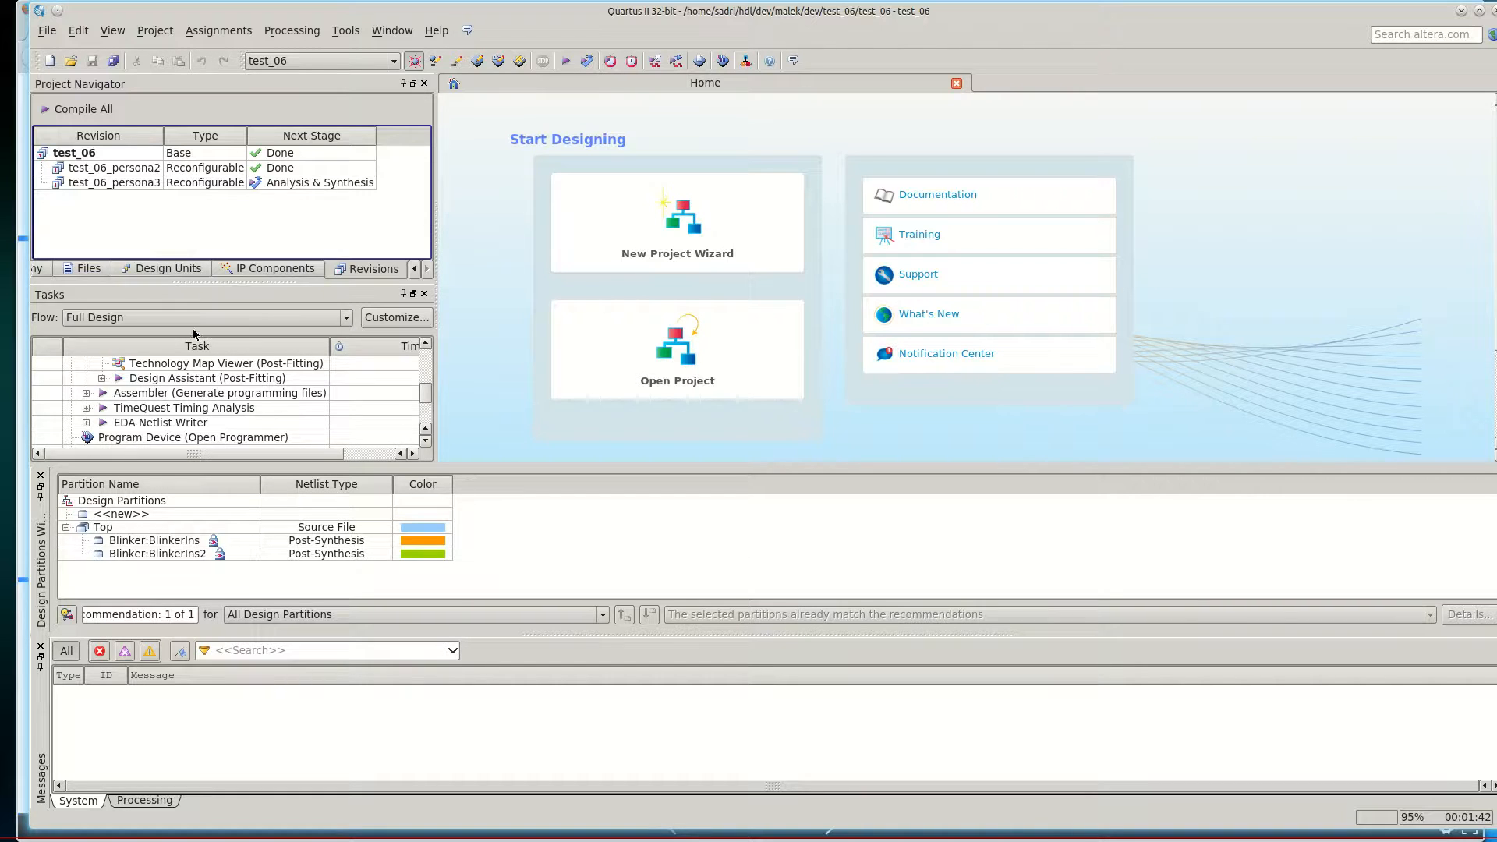
scroll(218, 378, up, 1)
scroll(218, 377, down, 2)
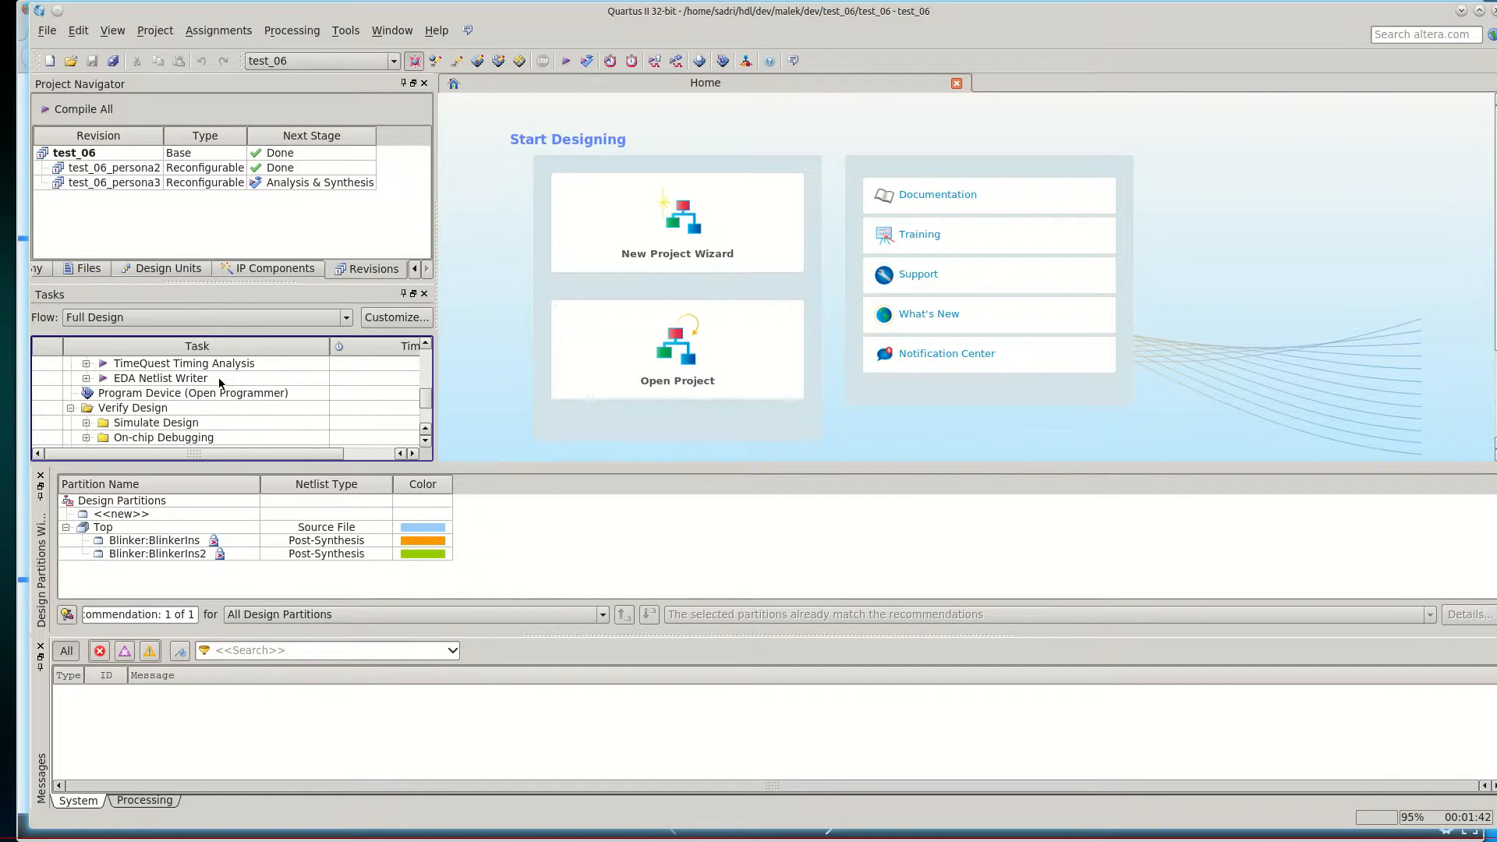
scroll(239, 397, up, 1)
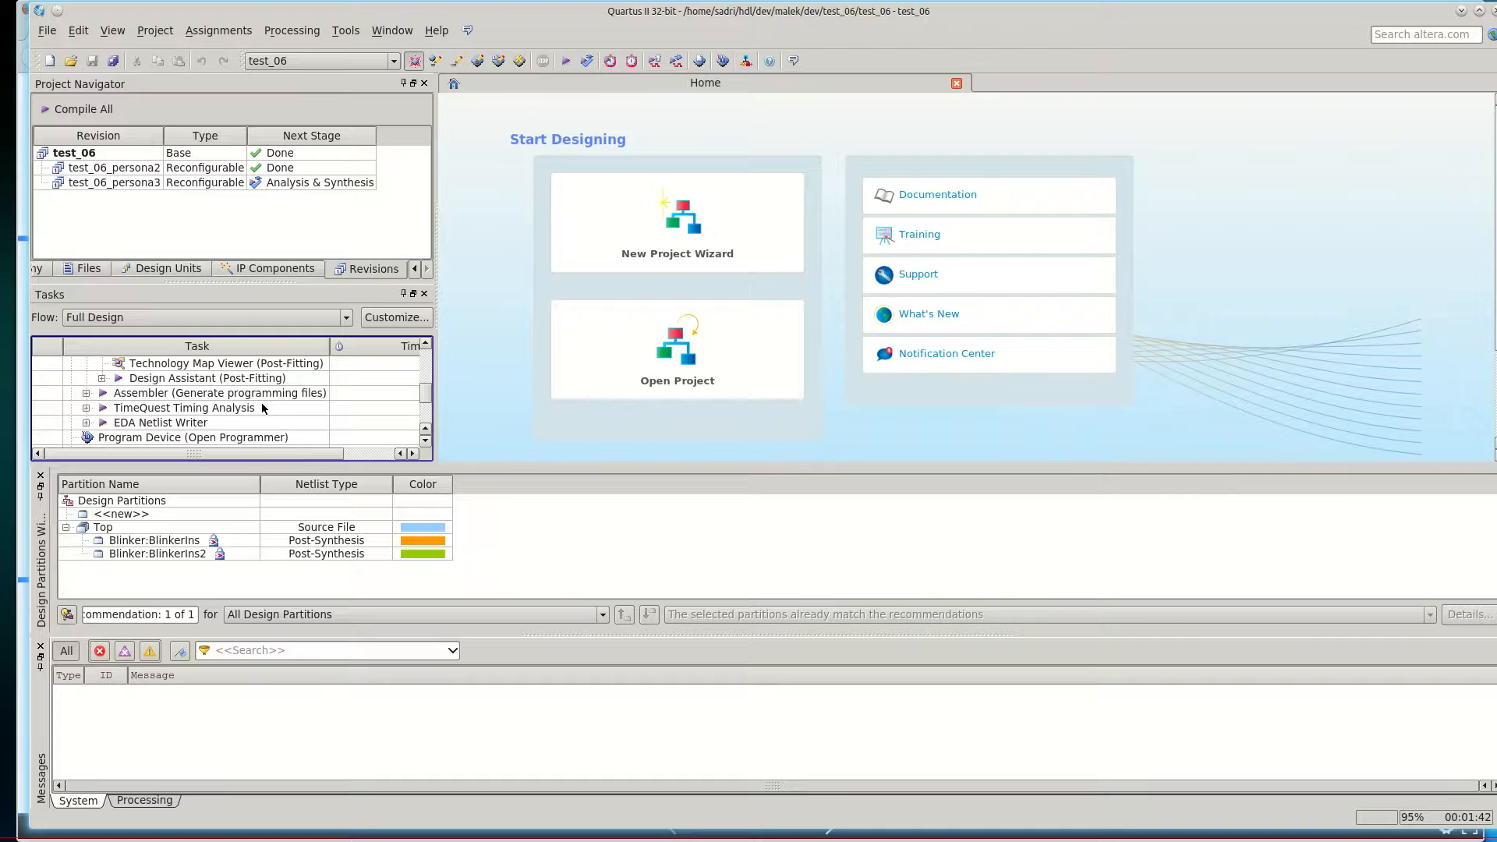
double_click(265, 394)
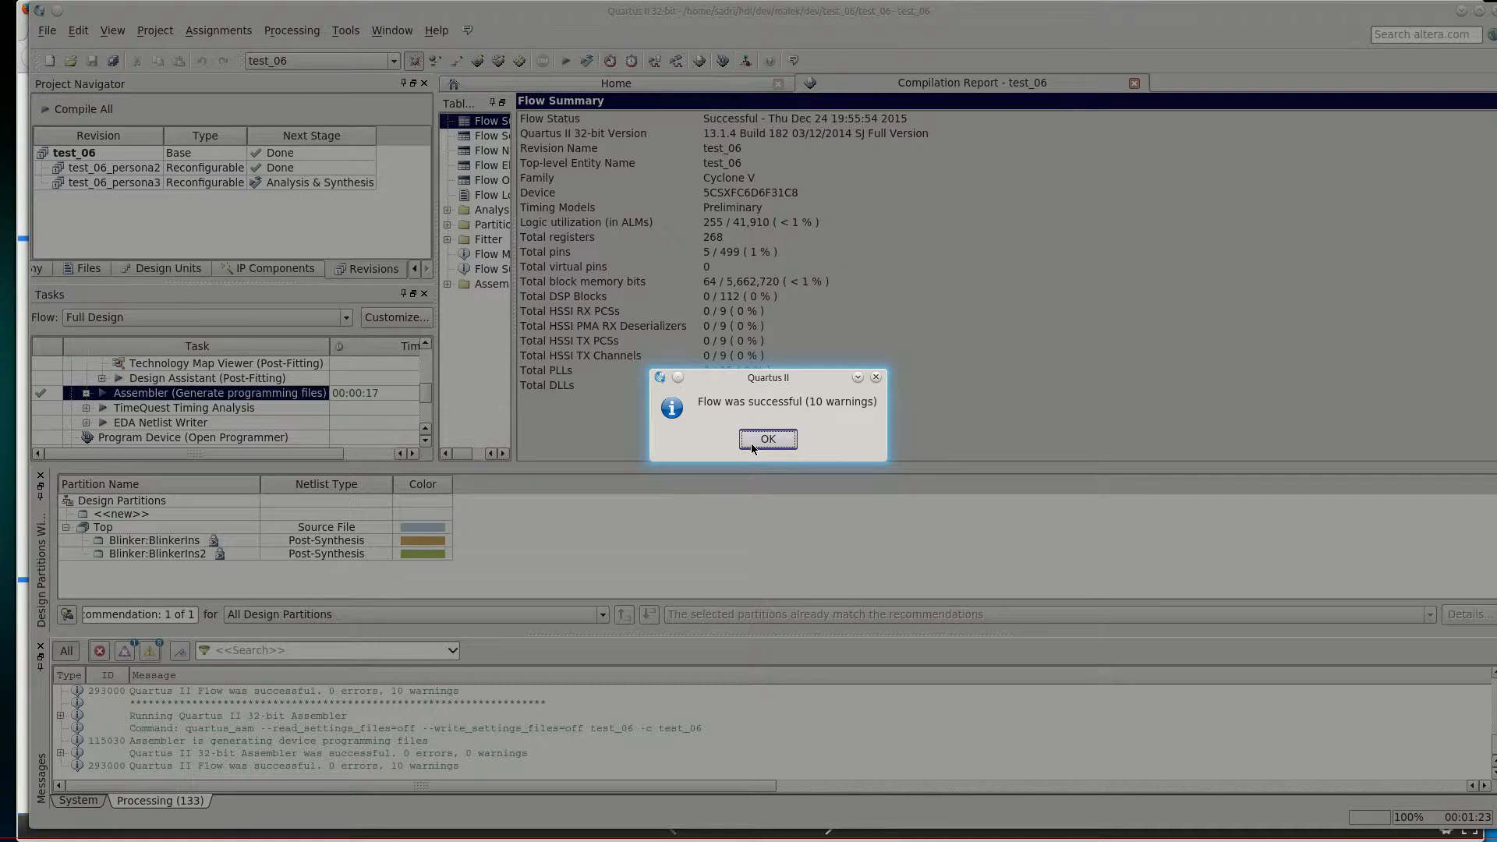
click(767, 439)
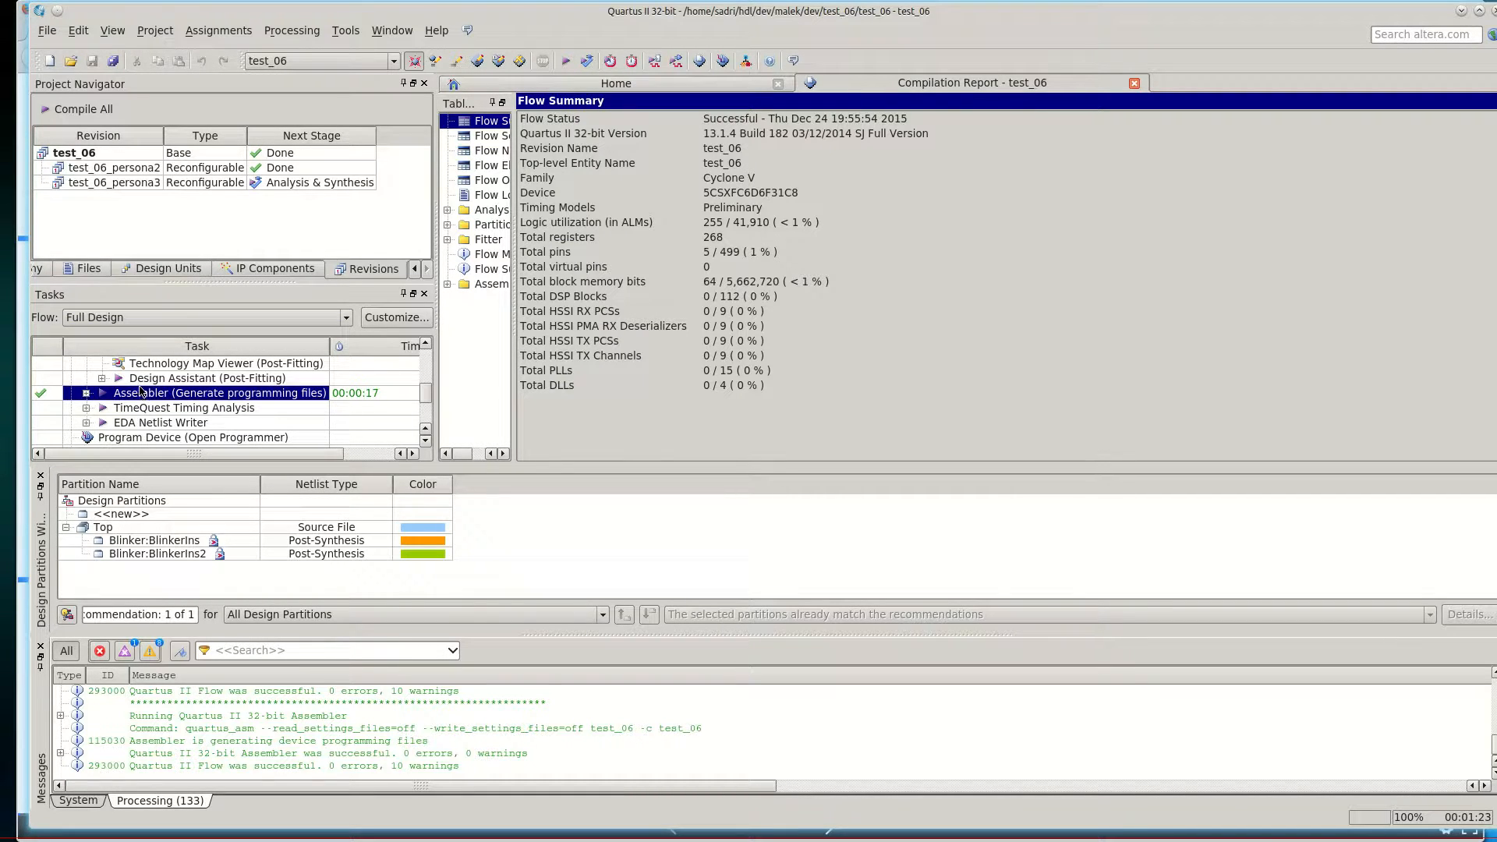
Step: Switch to revision test_06_persona2 and run the Assembler to generate its programming files
double_click(151, 167)
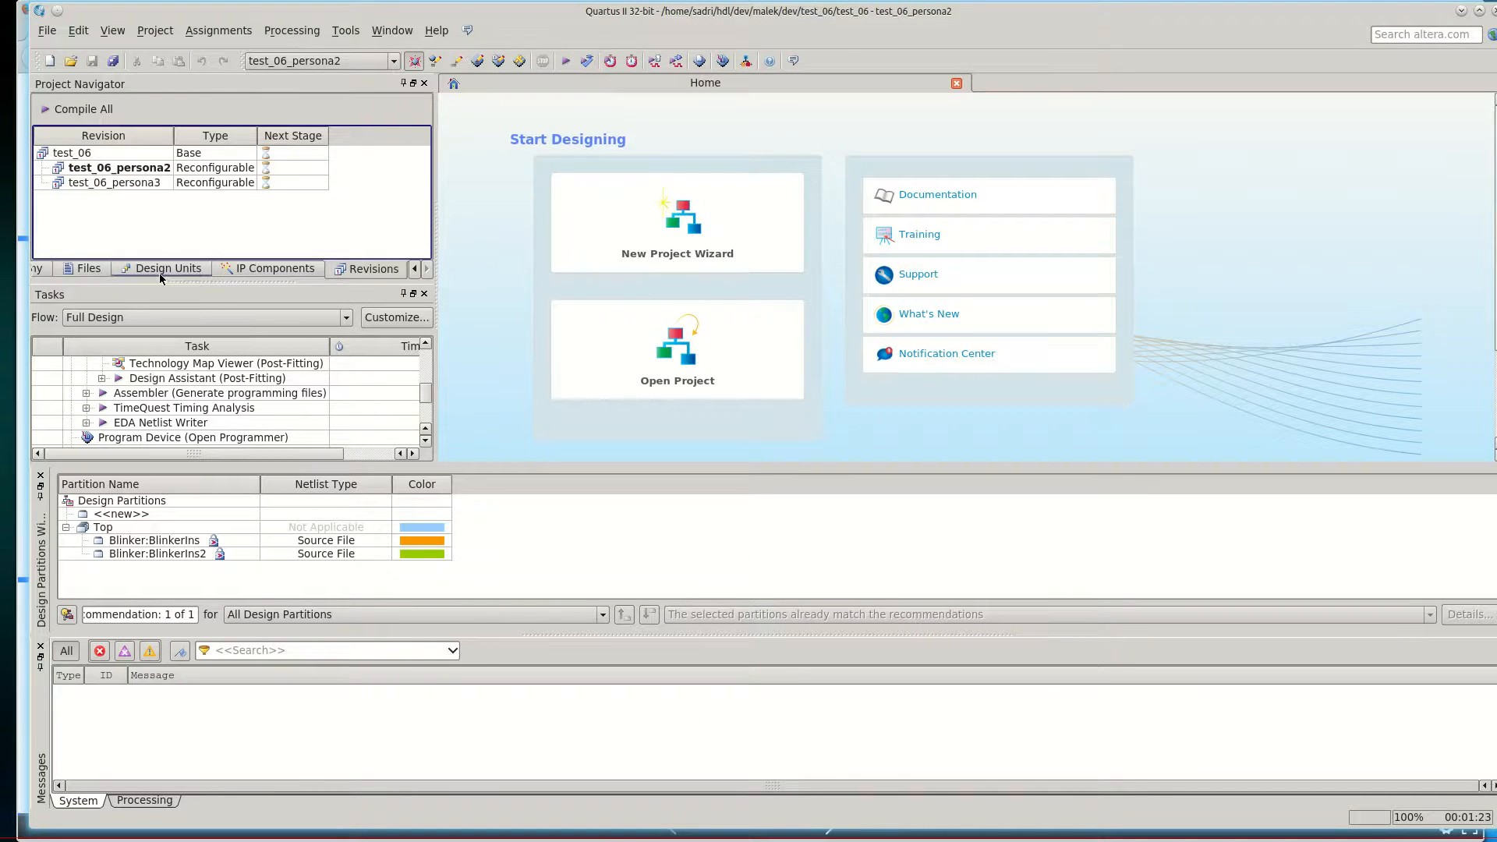
double_click(210, 397)
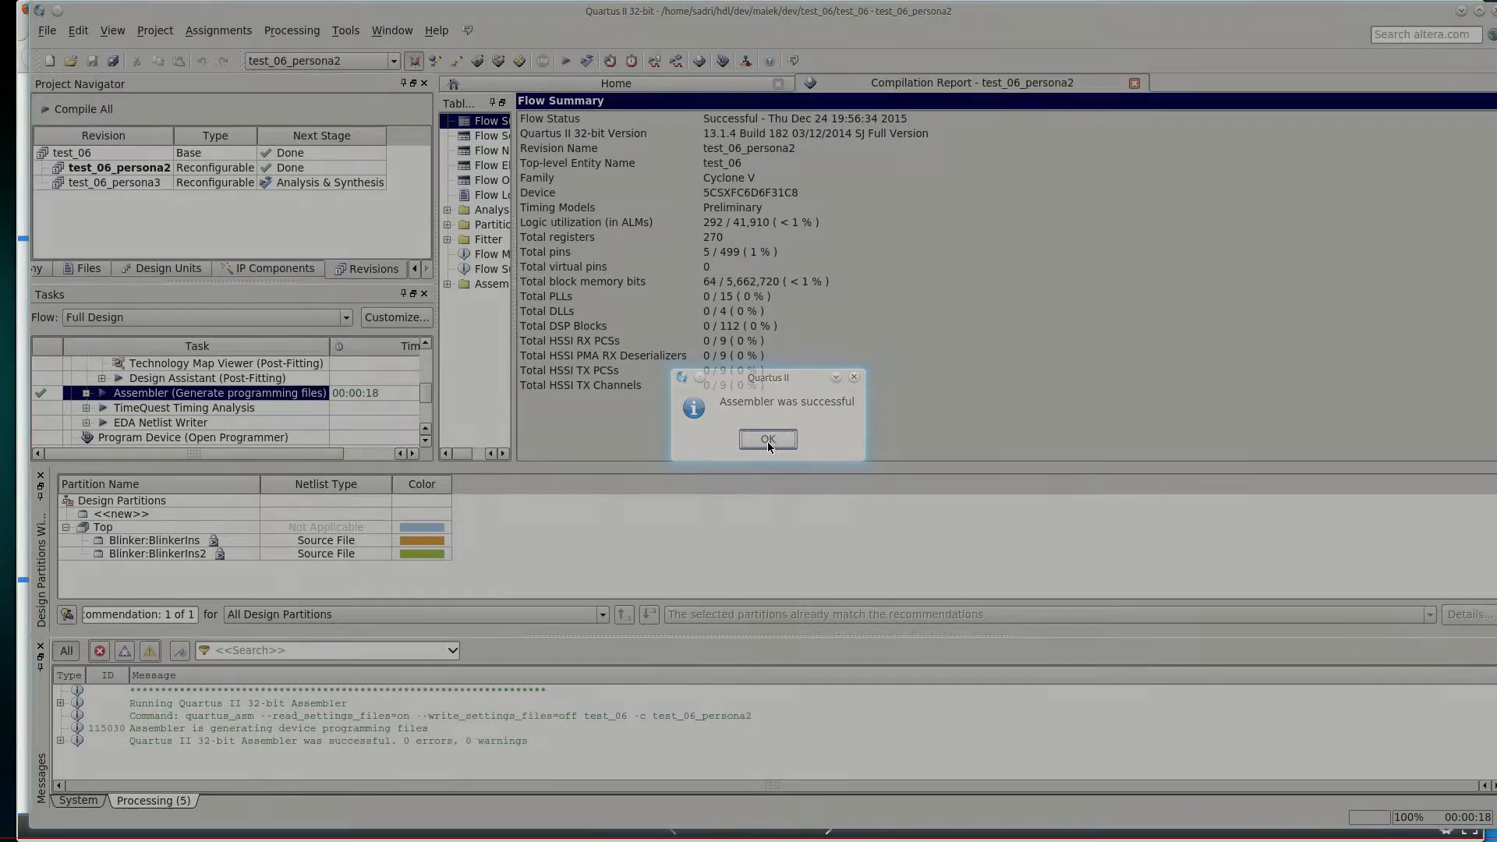
click(768, 440)
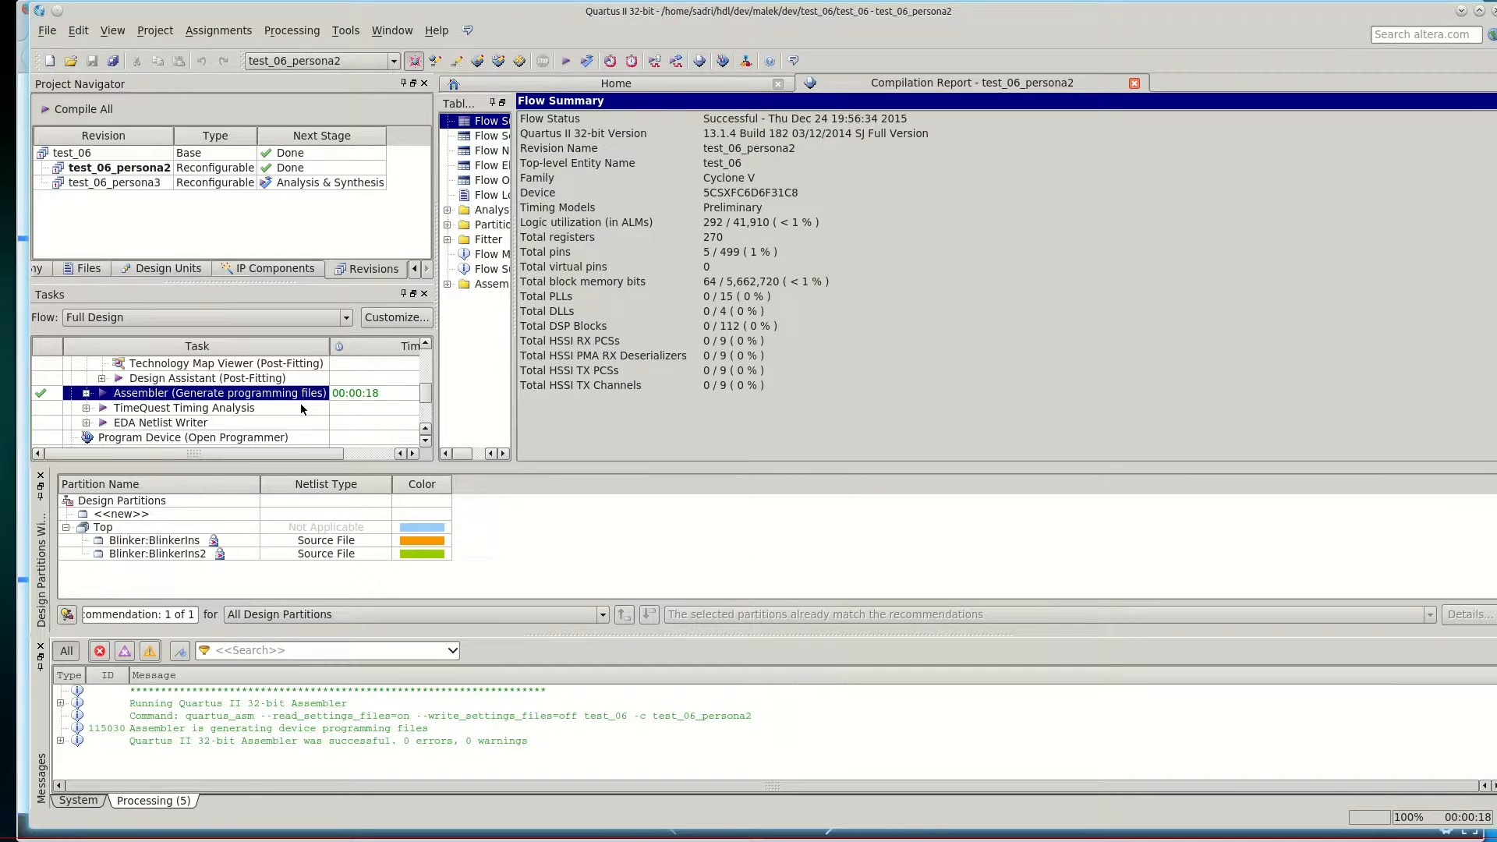
Step: Switch to revision test_06_persona3 and run the Assembler to generate its programming files
double_click(144, 185)
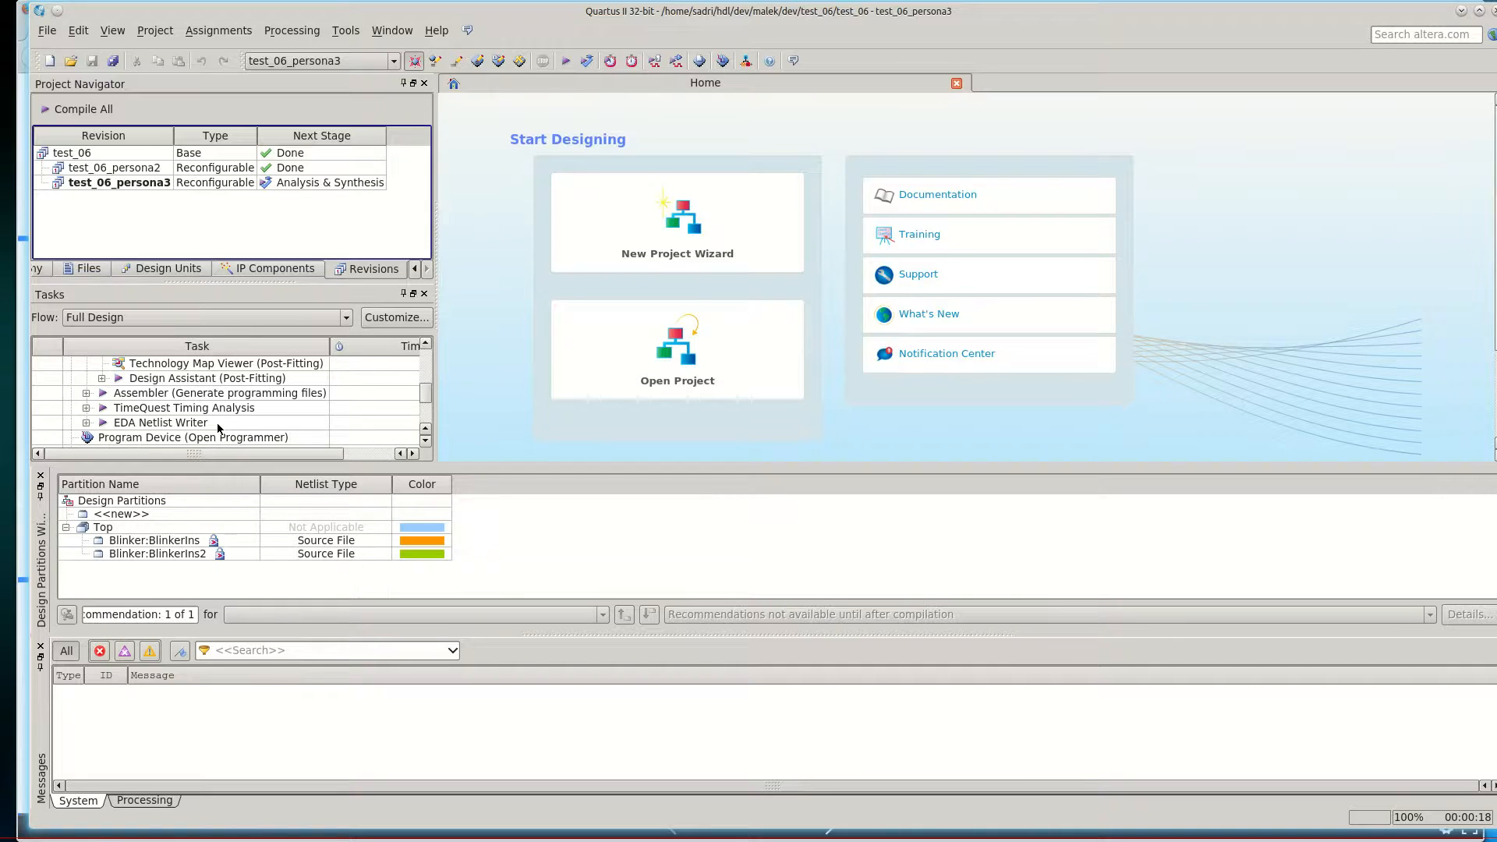
double_click(254, 394)
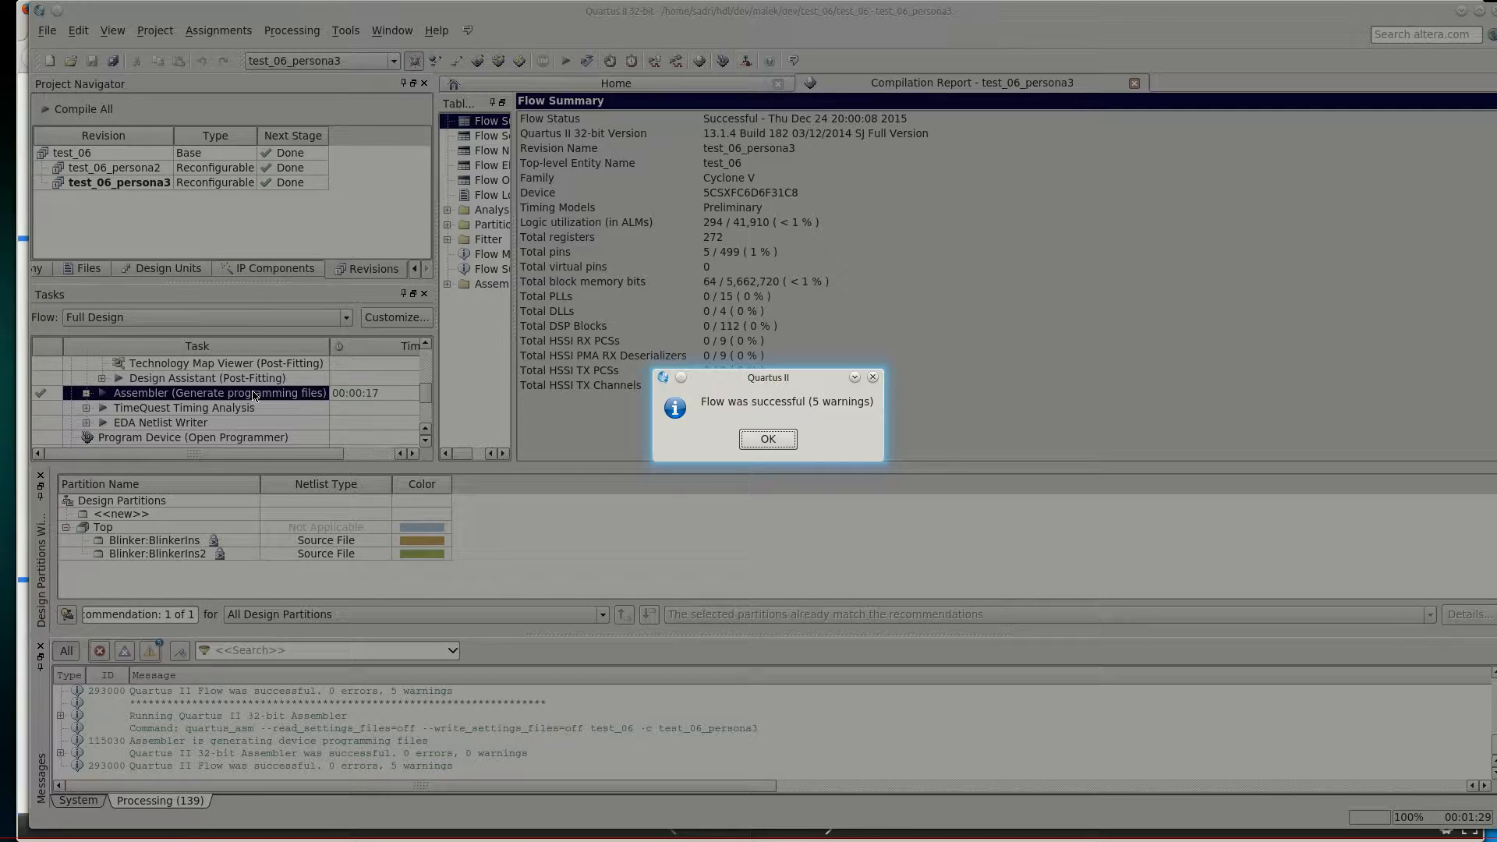
click(776, 440)
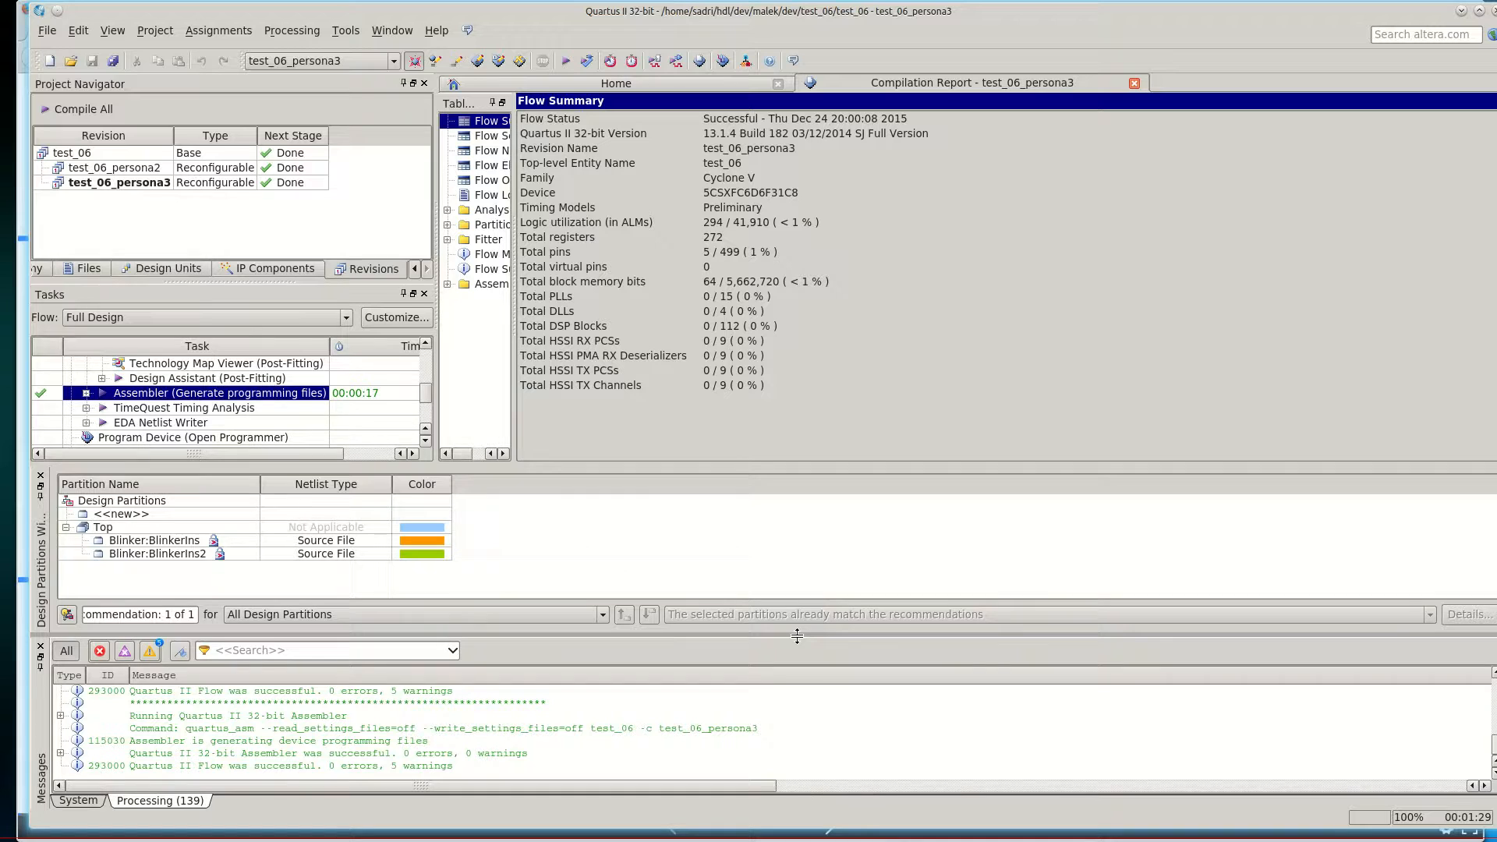
Step: Widen the compilation report's table of contents so its entries can be read in full
click(141, 160)
click(148, 185)
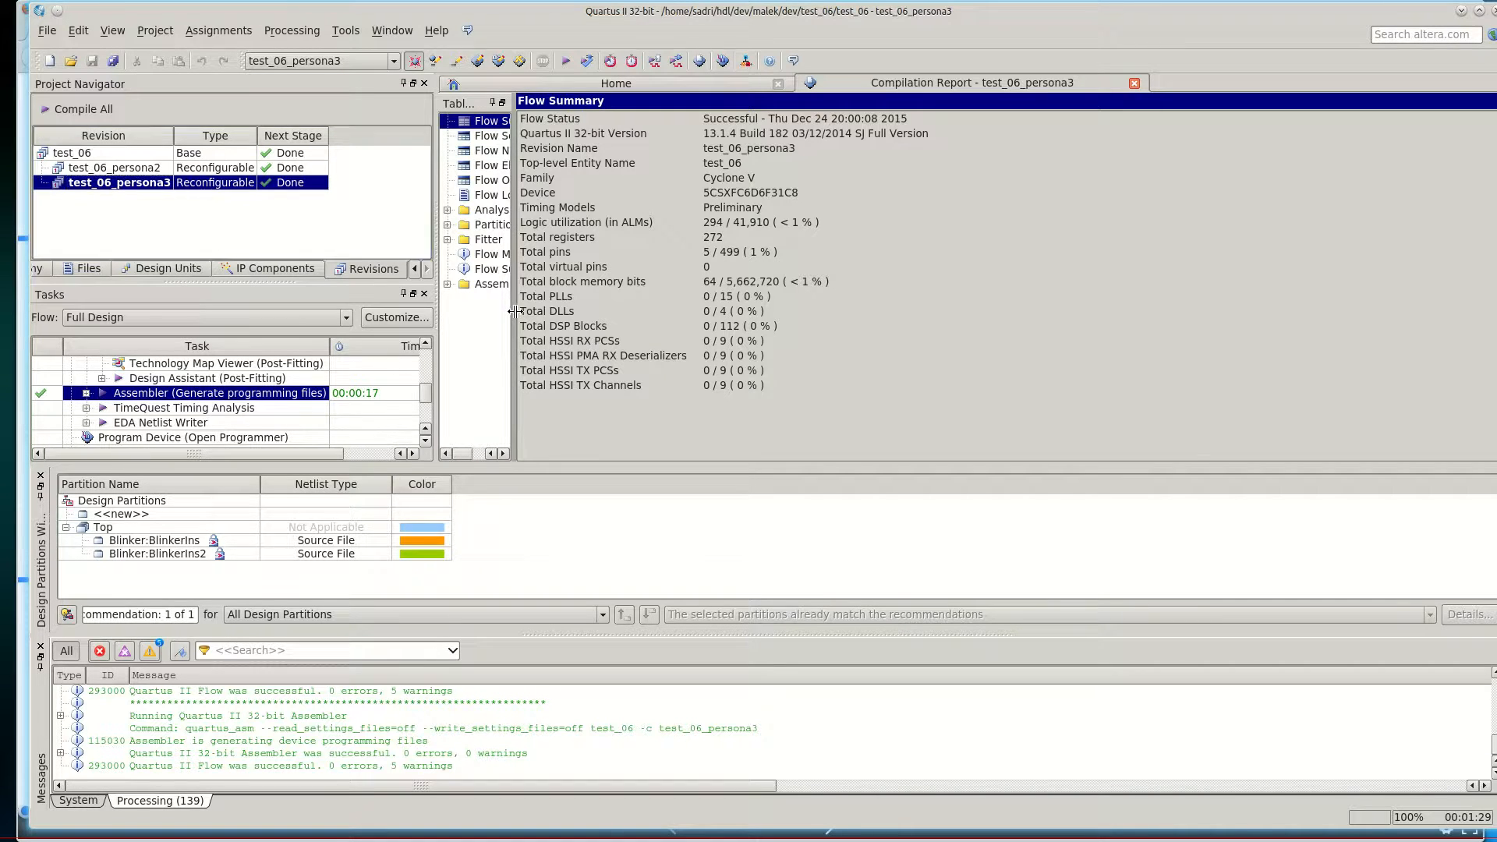
drag(516, 311, 801, 327)
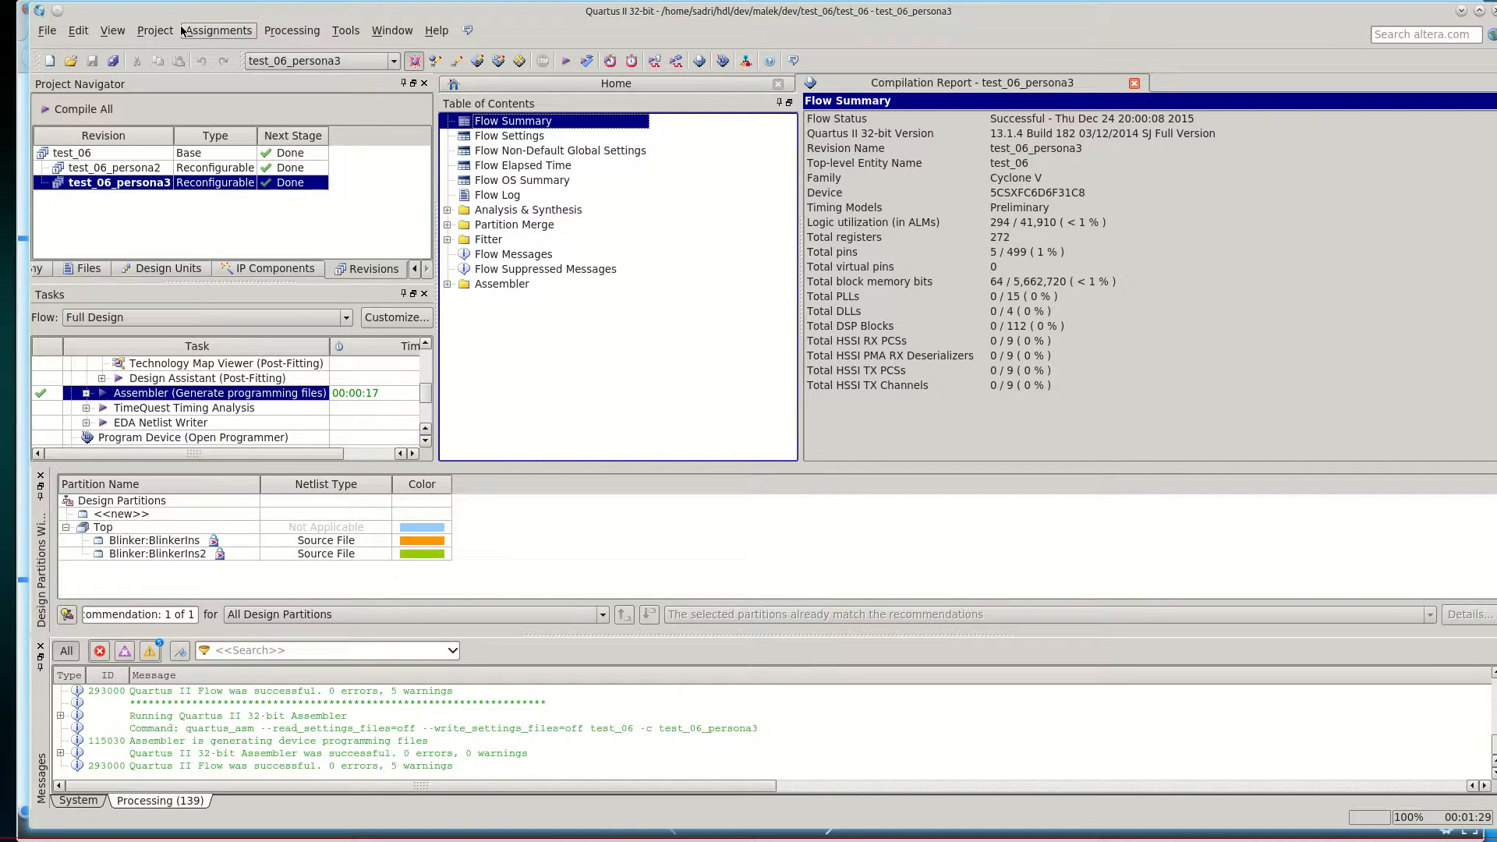
Step: Open the Convert Programming Files dialog and set the programming file type to Partial-Masked SRAM Object File (.pmsf)
click(48, 31)
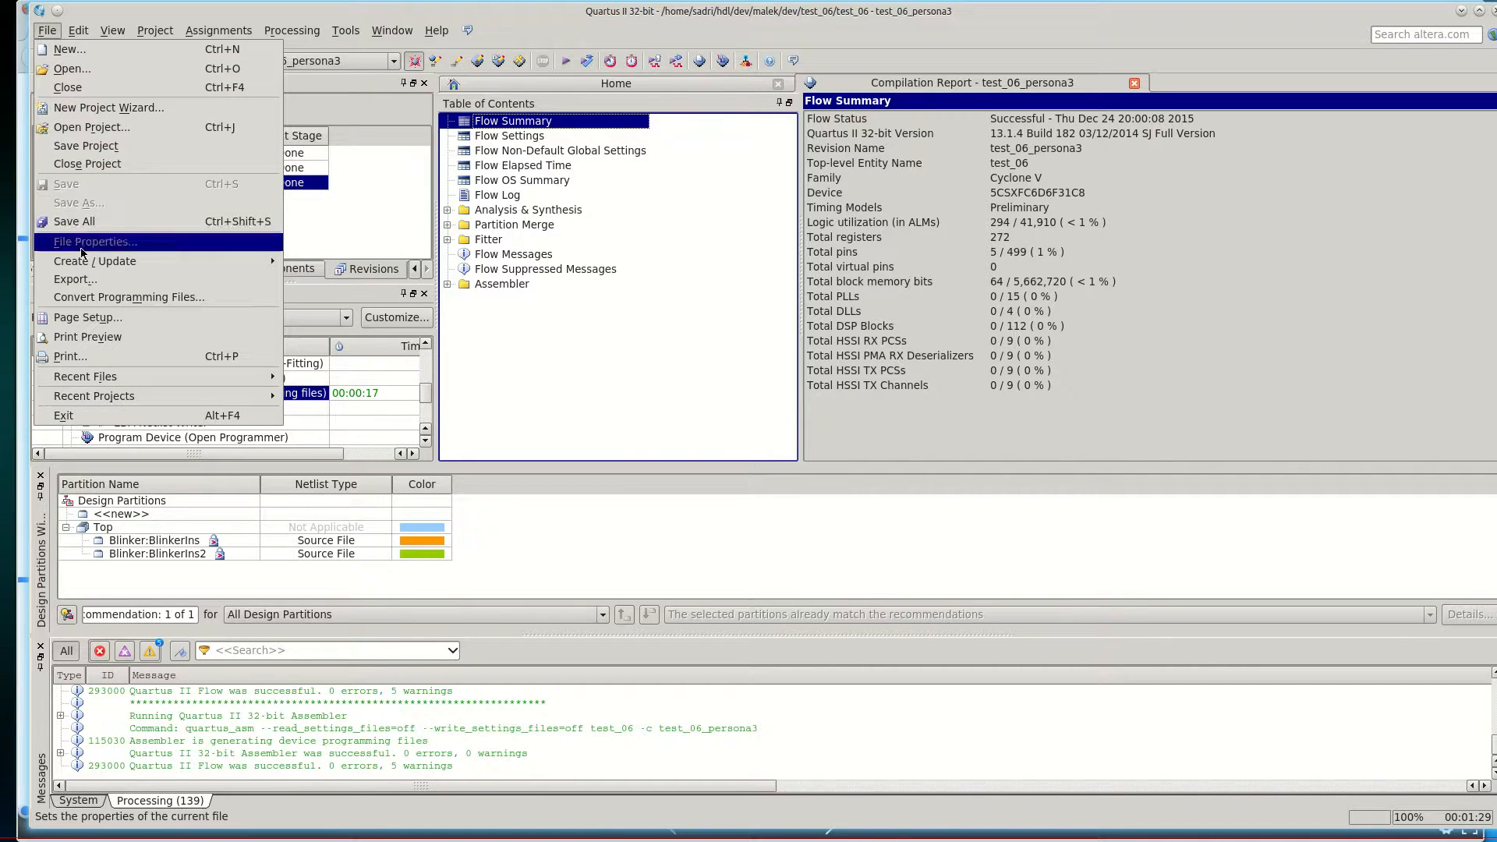
click(153, 304)
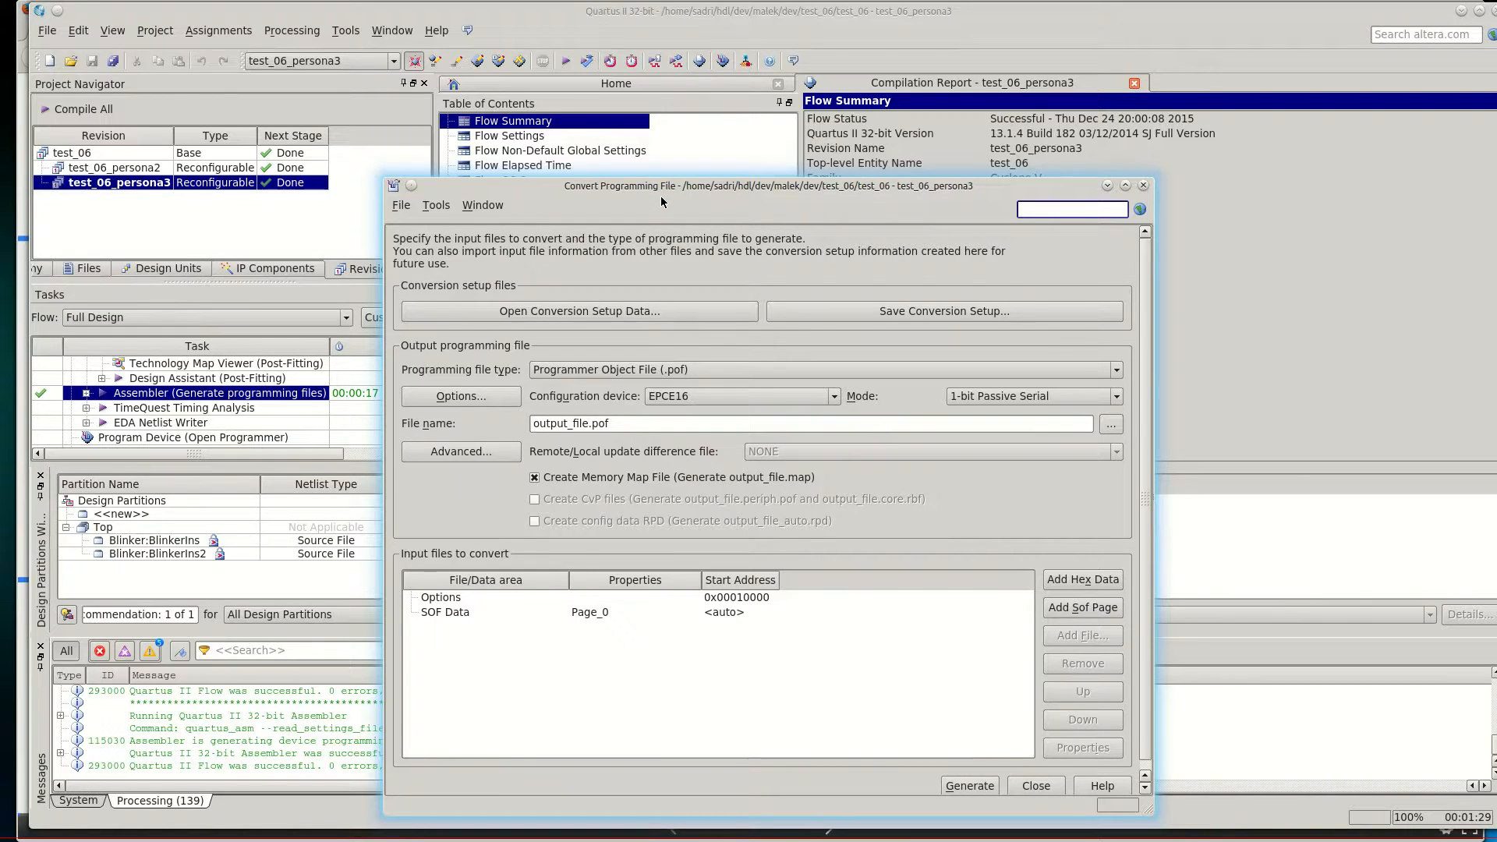
click(649, 371)
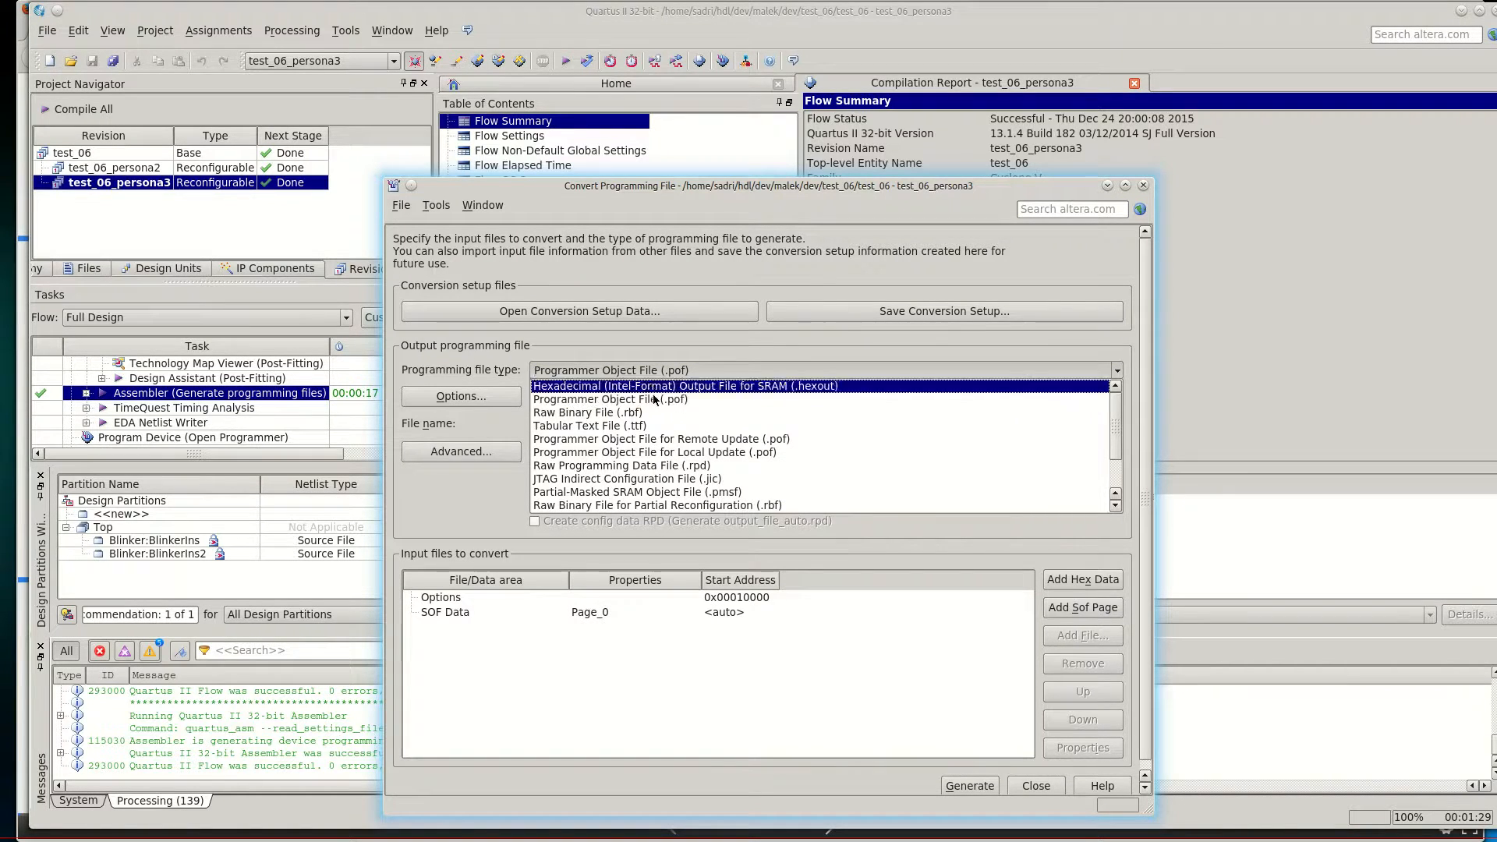
click(683, 494)
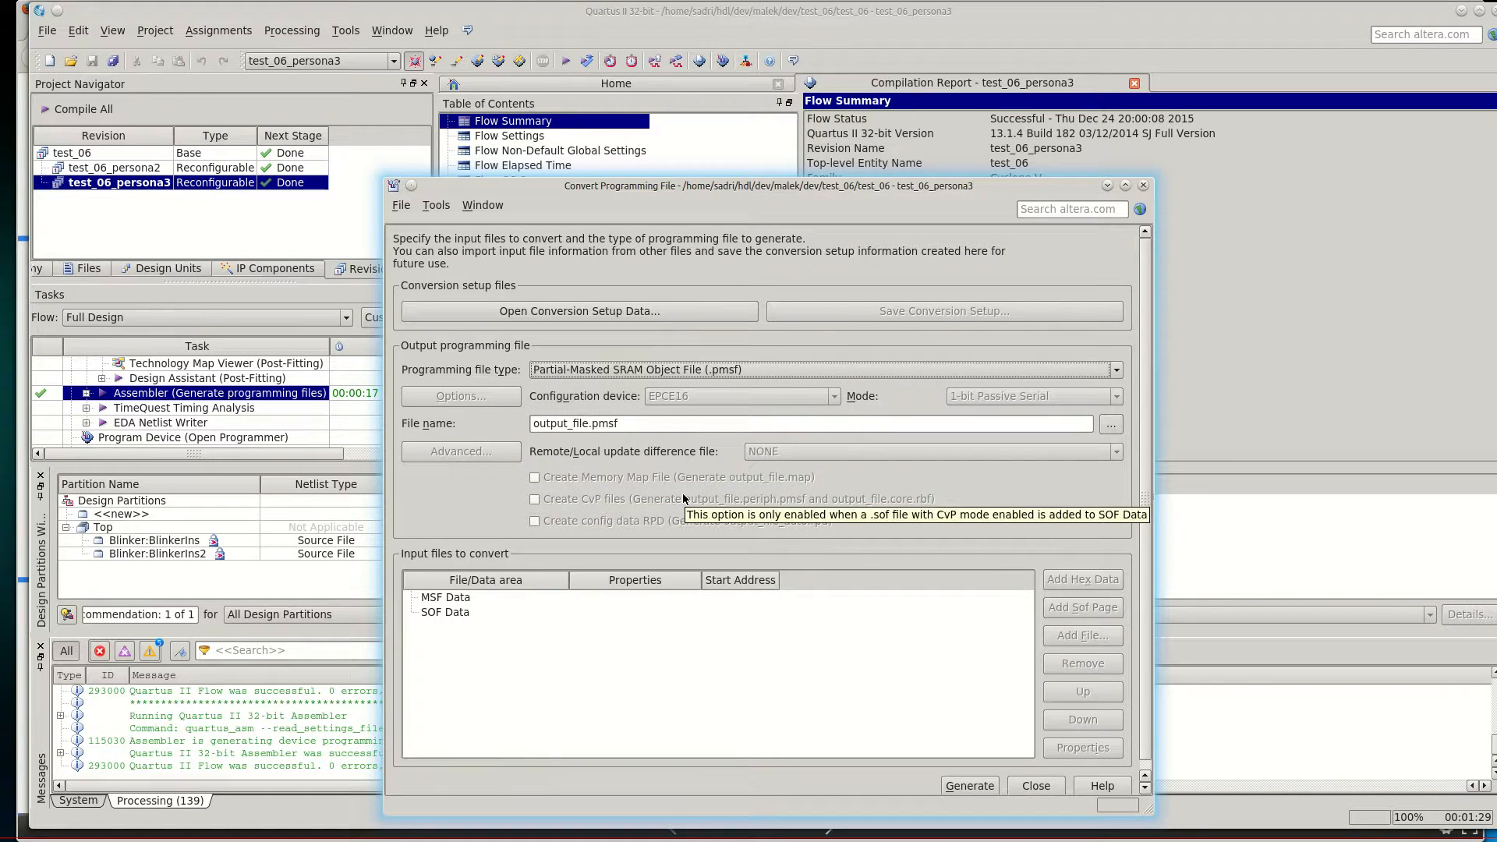
click(669, 373)
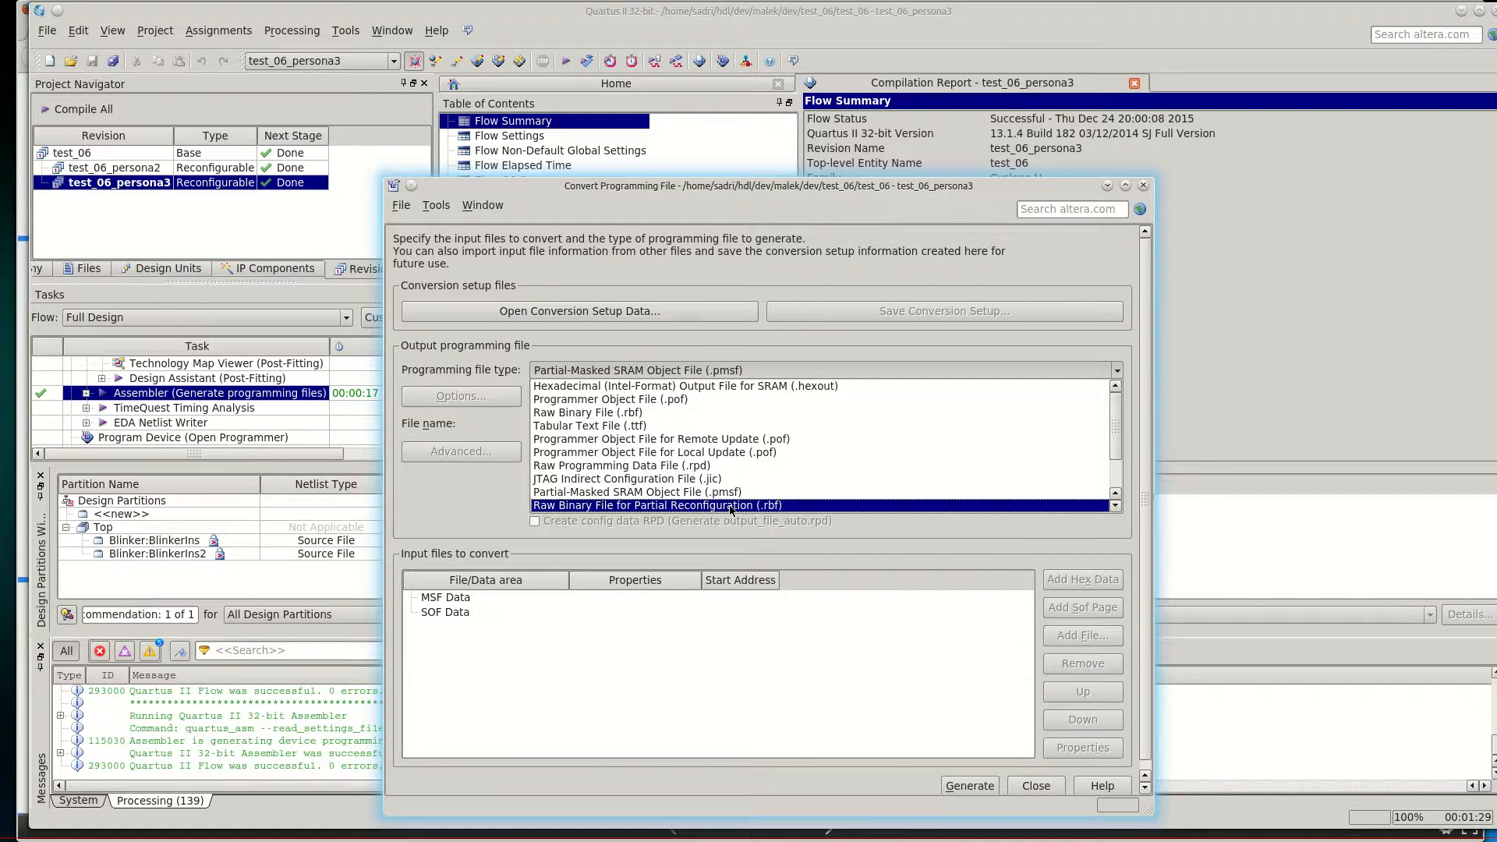
click(779, 492)
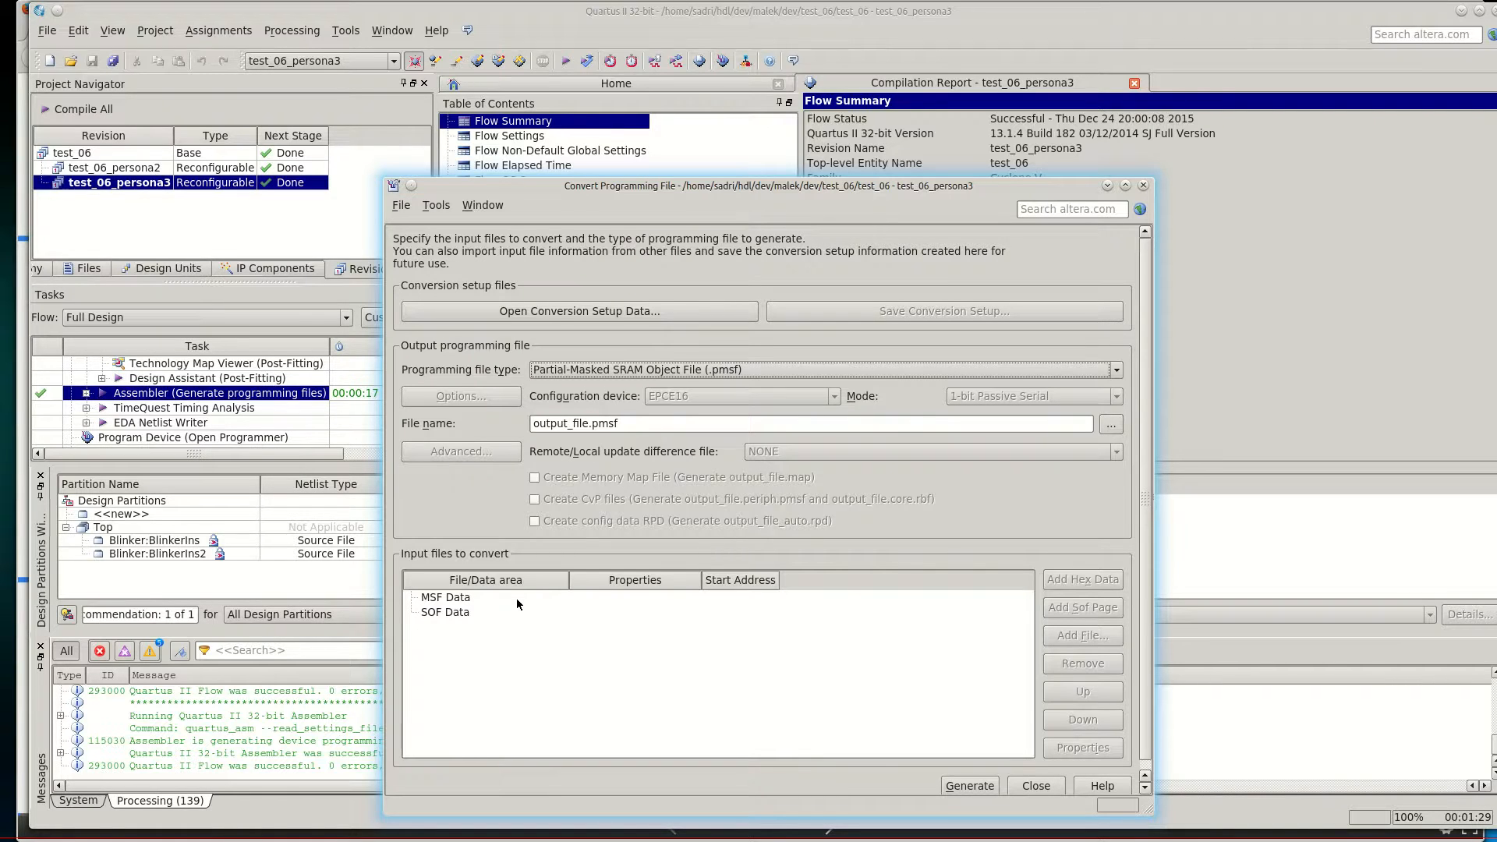
Step: Set the conversion's output file to area1_persona1.pmsf in the output_files folder, accepting replacement of the existing file
click(452, 615)
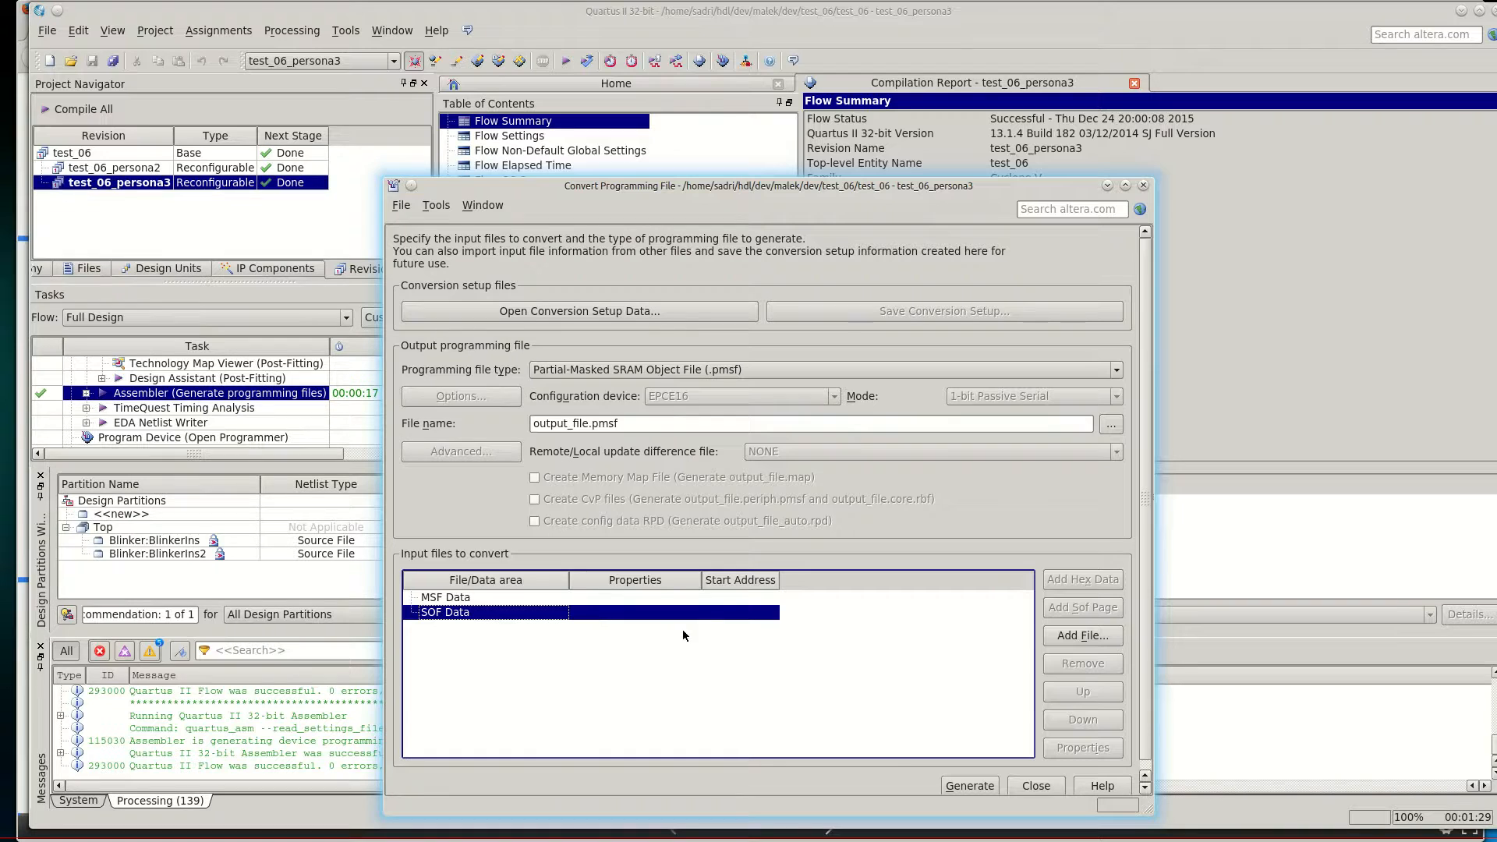
click(1112, 424)
double_click(665, 417)
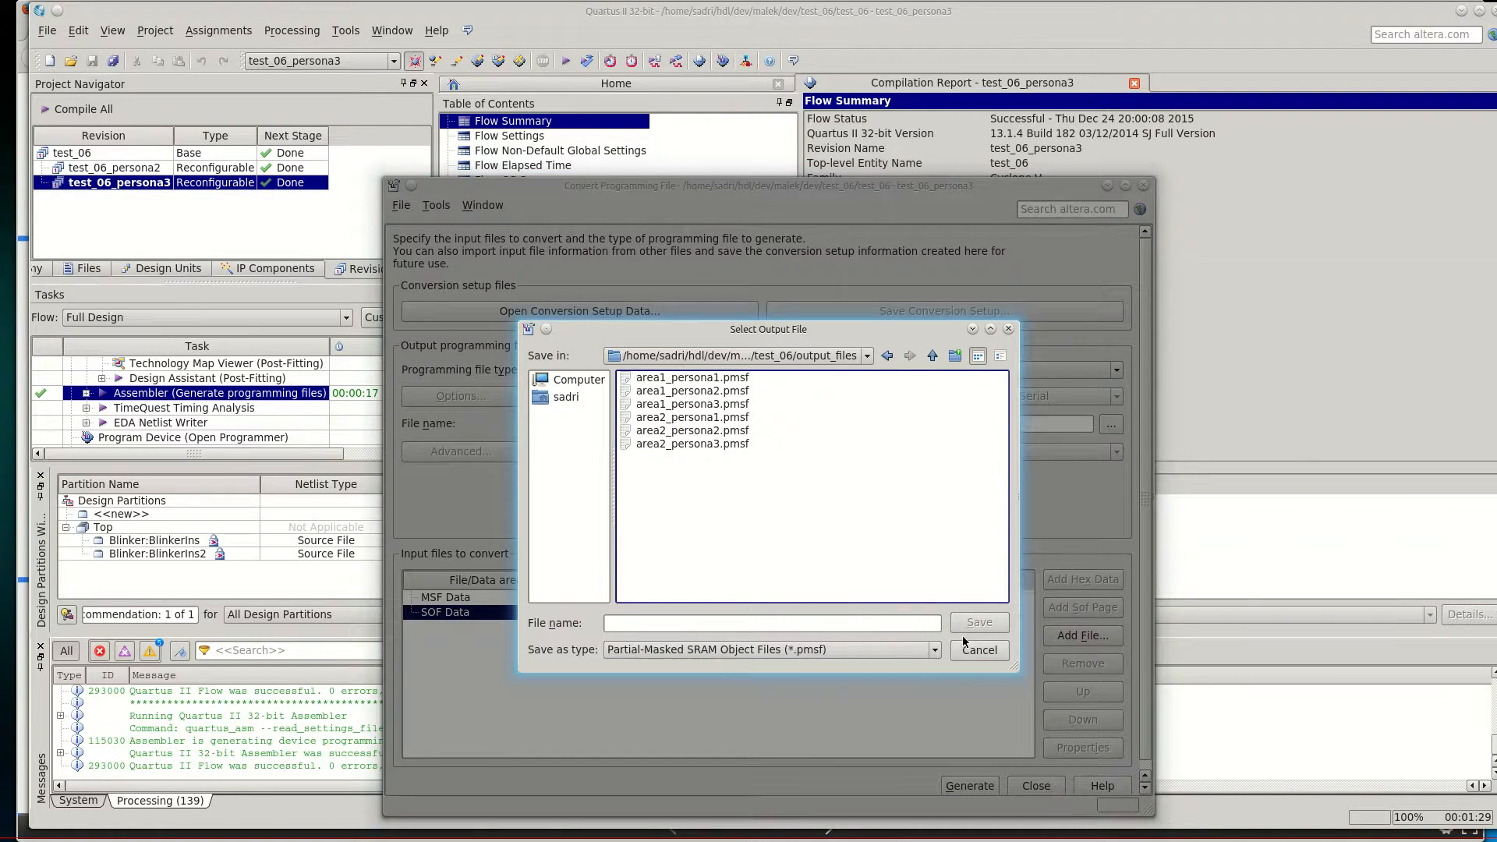
click(820, 623)
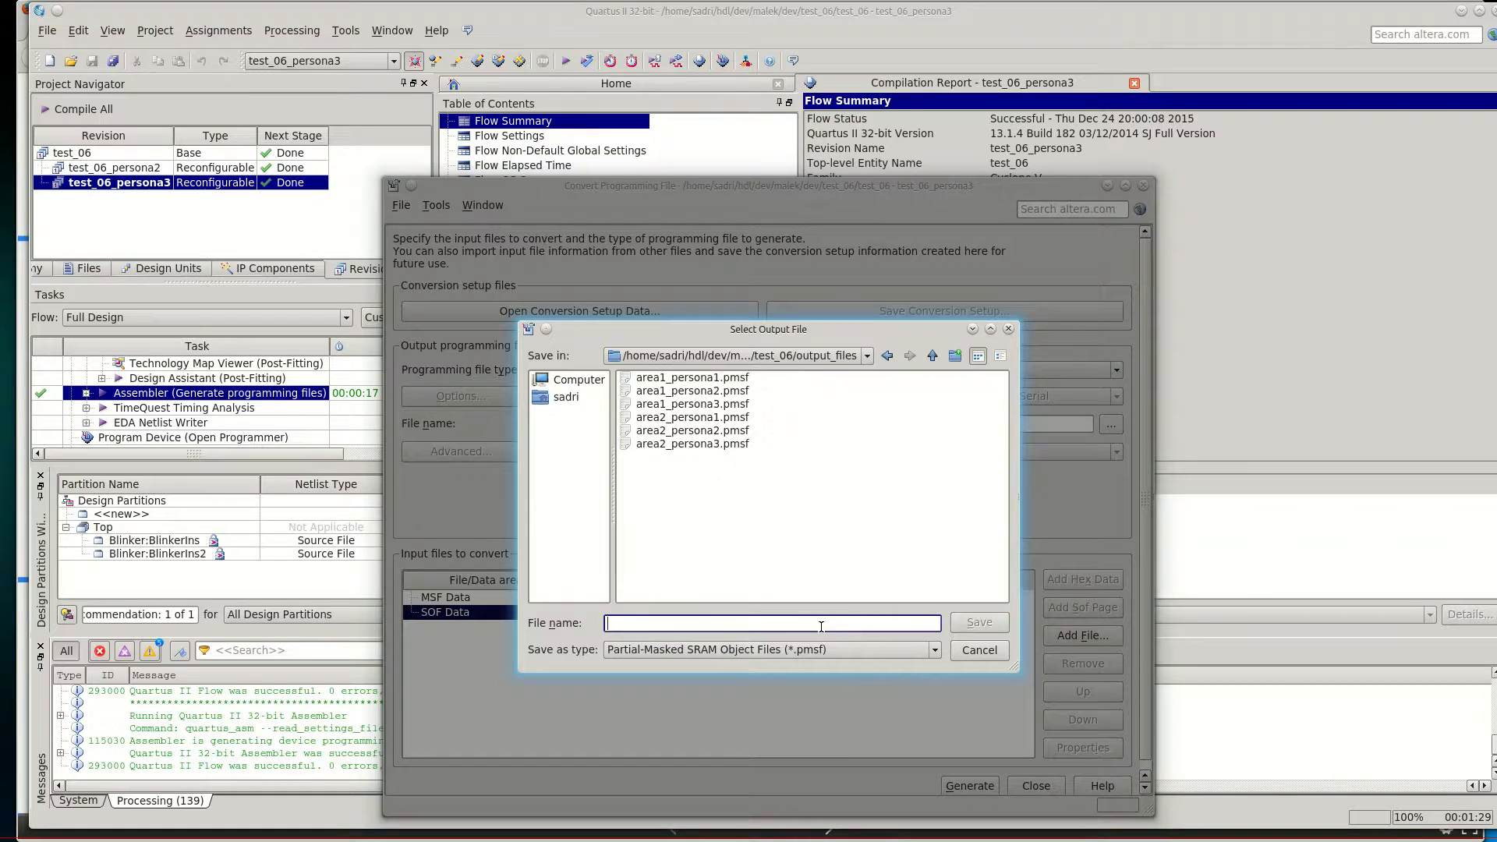
click(706, 379)
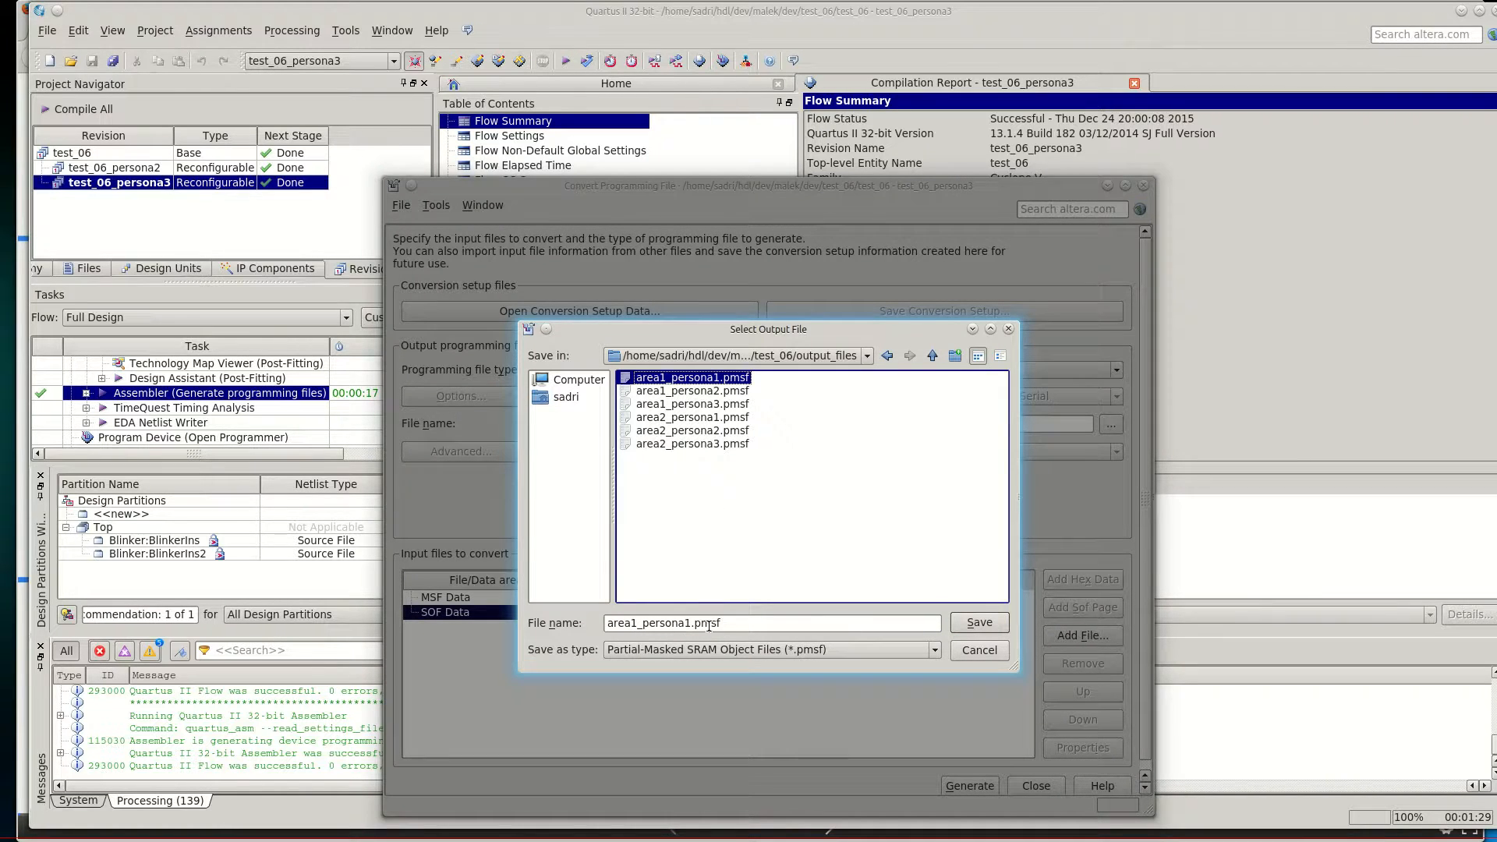
click(735, 623)
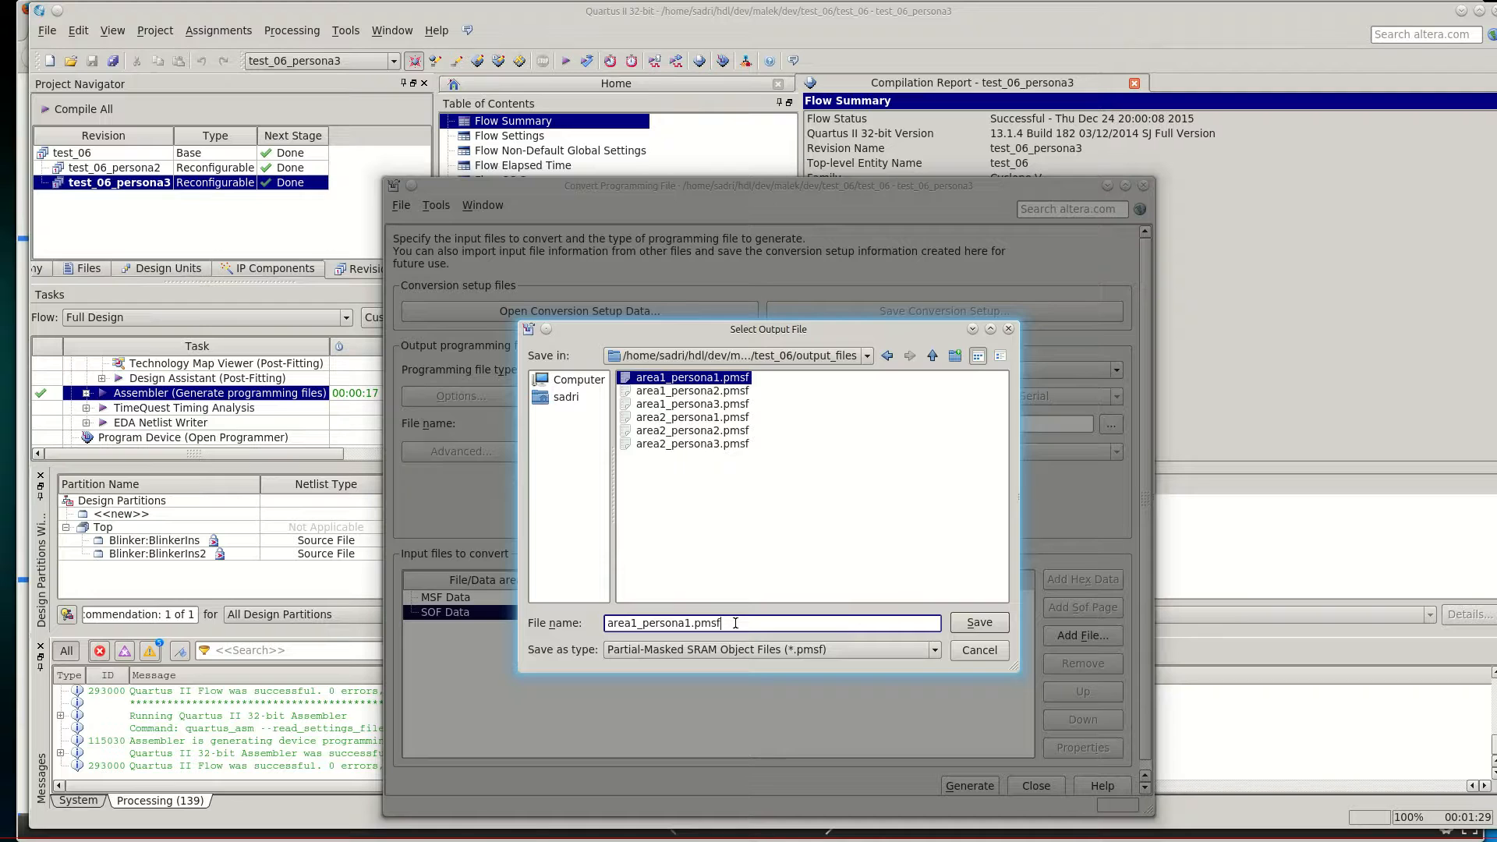
key(Return)
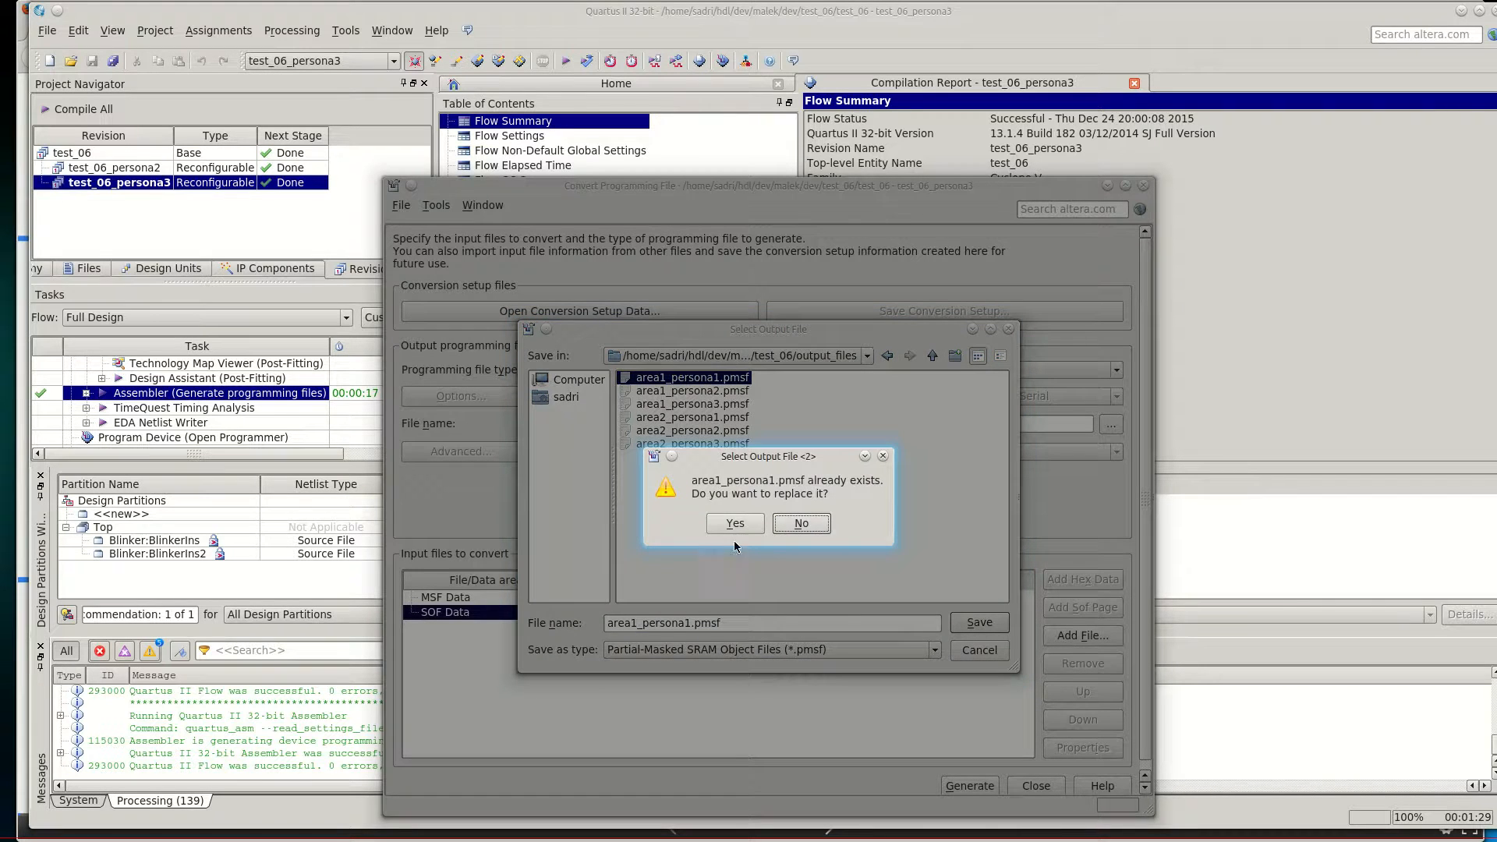
key(Return)
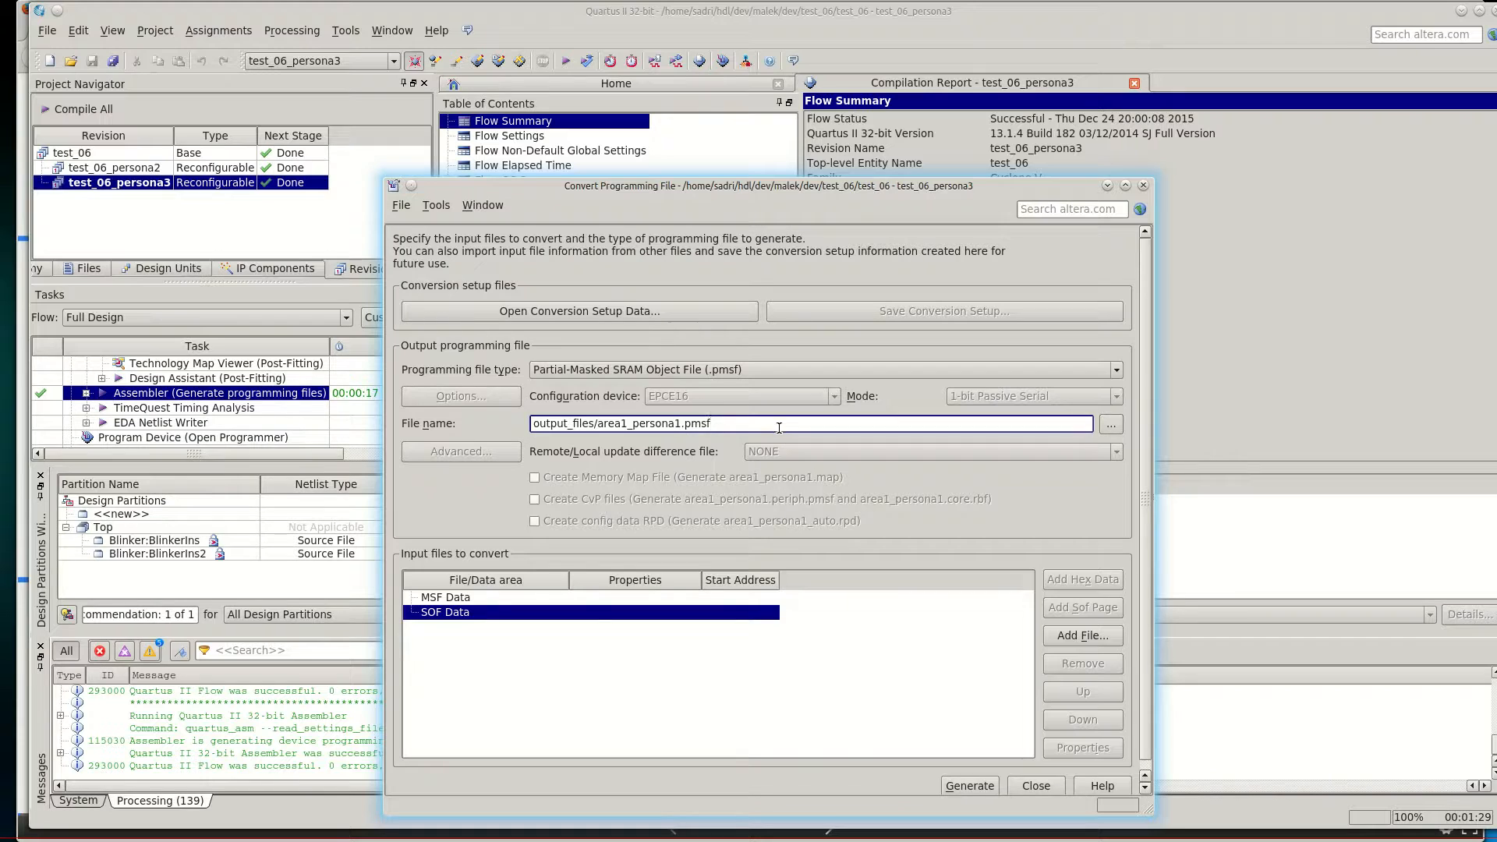
drag(714, 423, 604, 423)
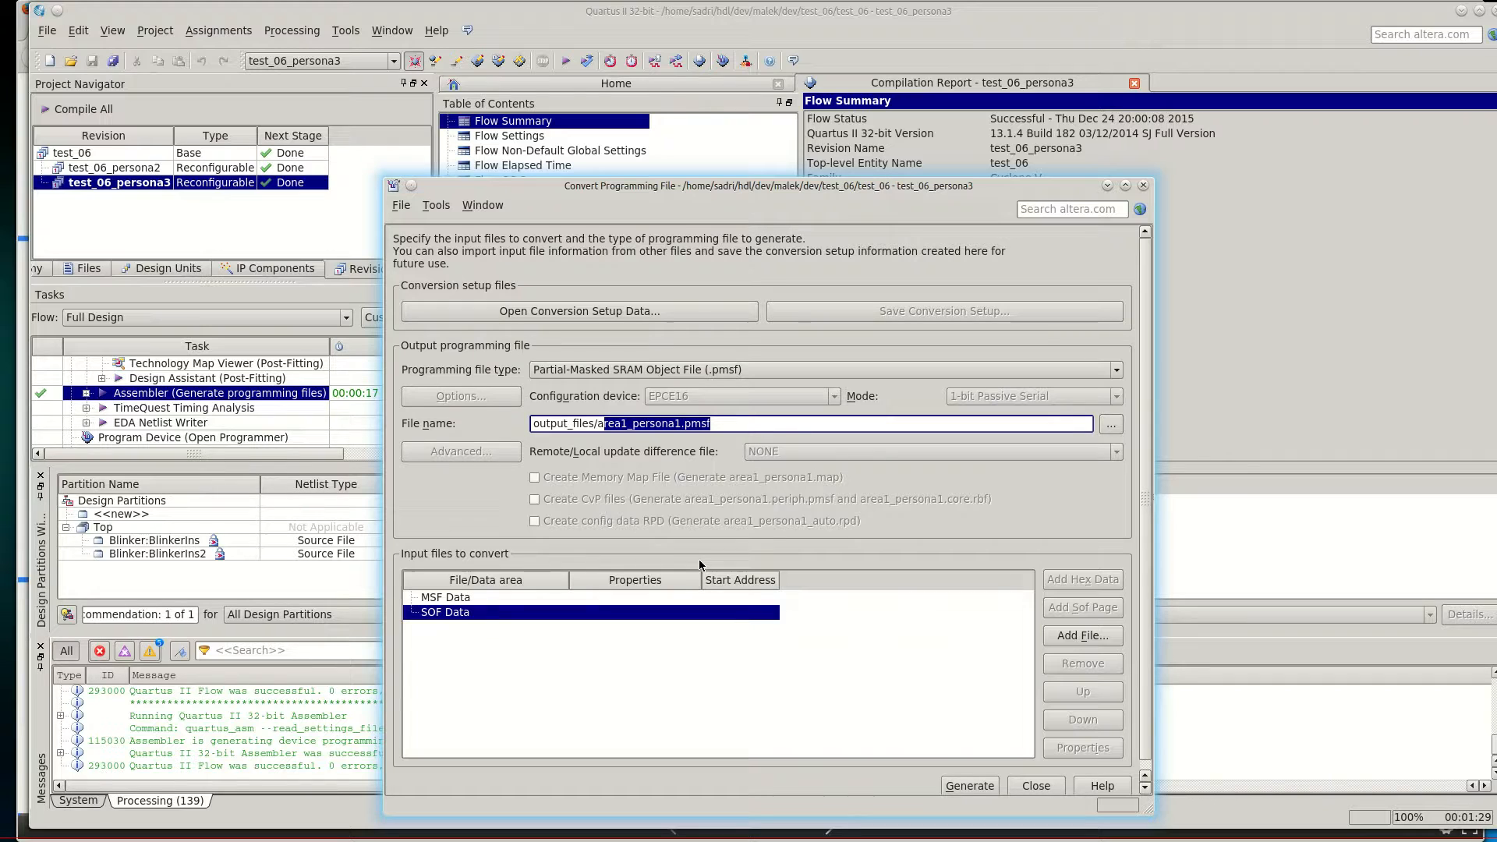
Step: Start adding a file to MSF Data and browse to the mask settings files in the output_files folder
click(732, 425)
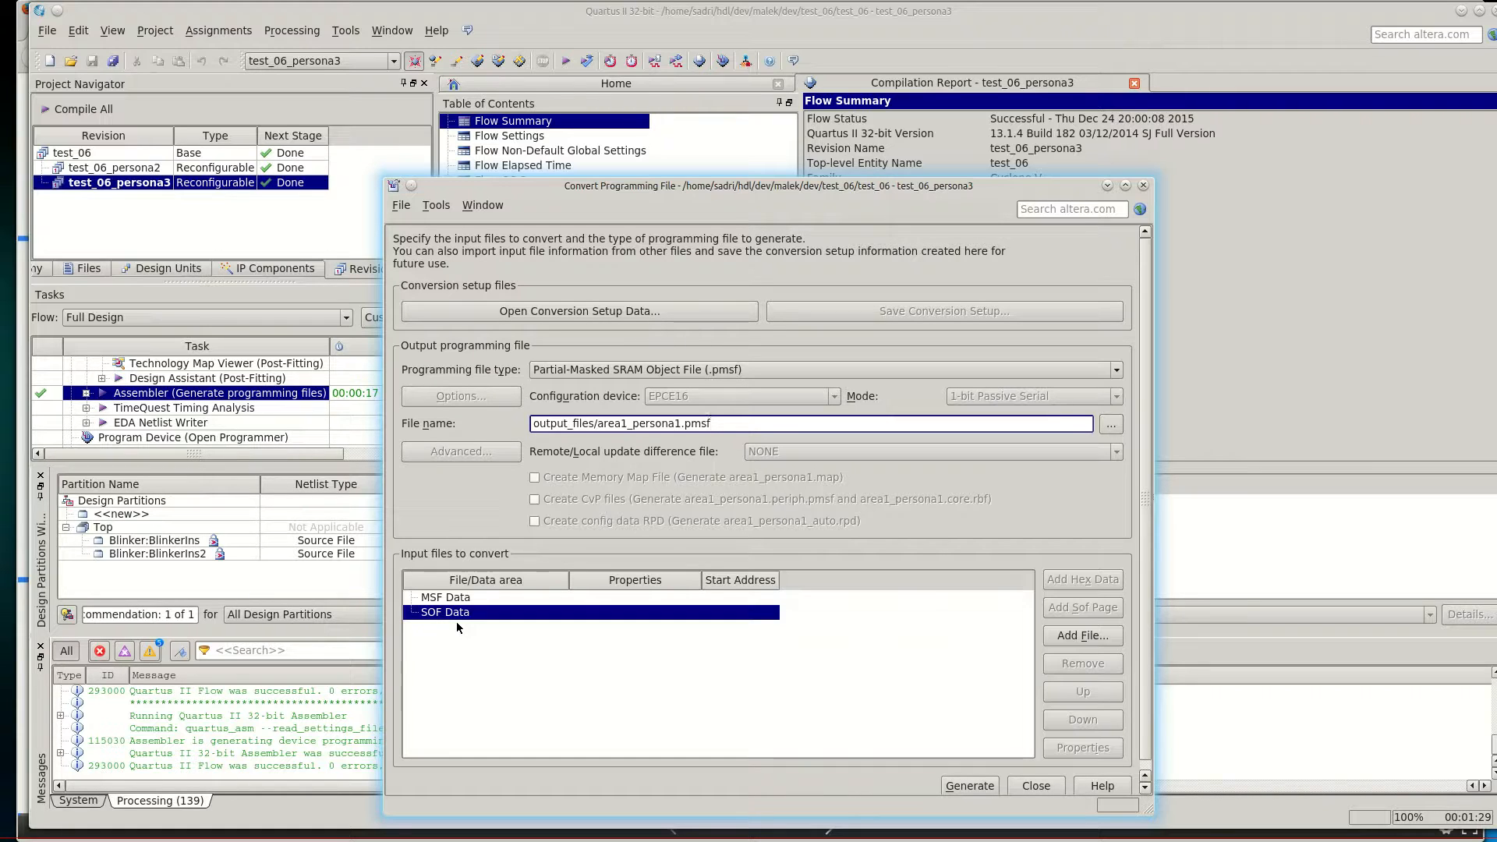
click(477, 596)
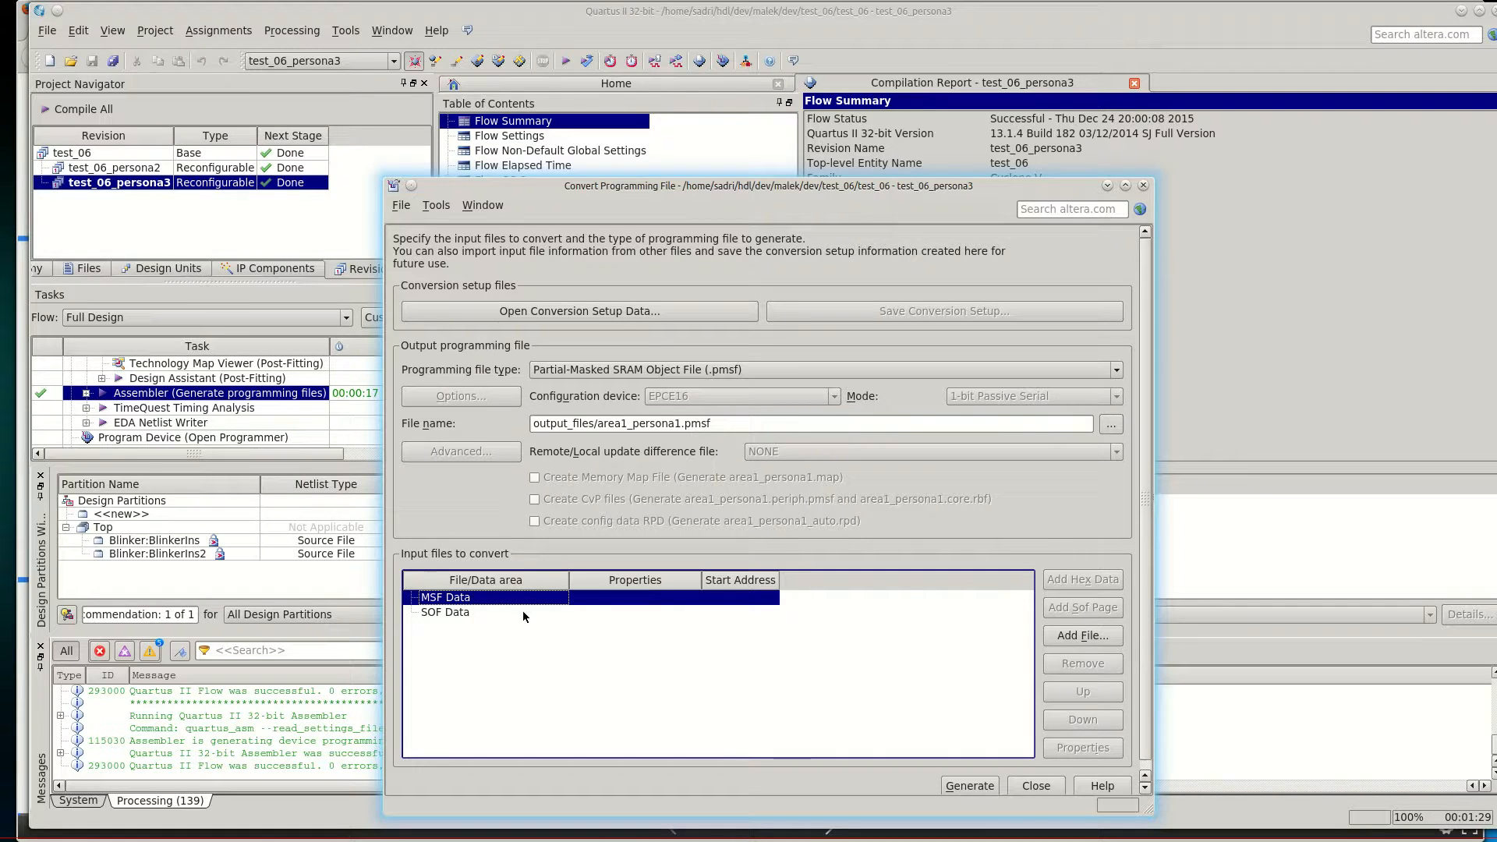
click(1070, 643)
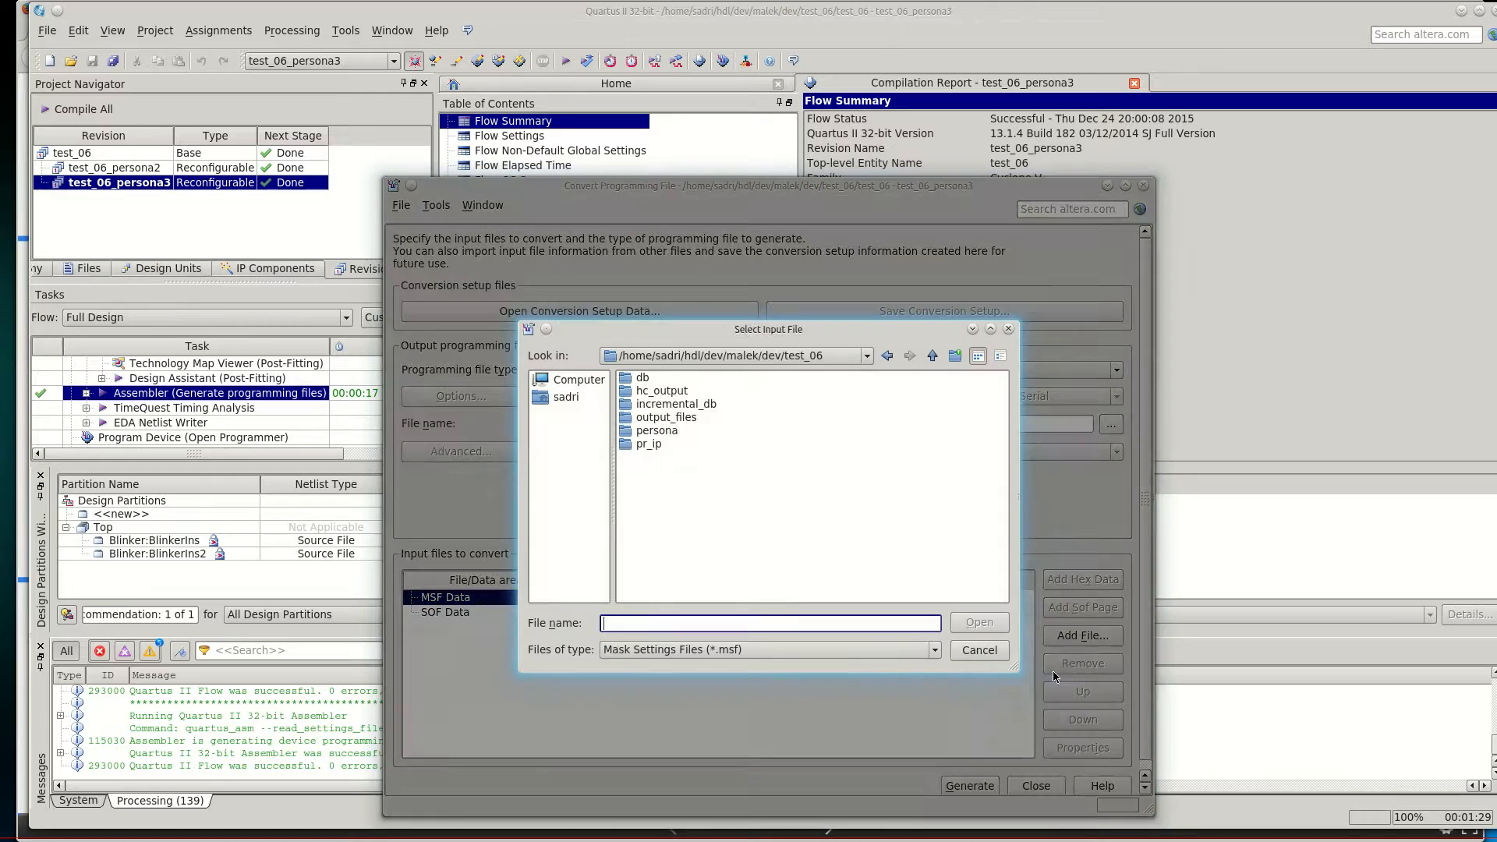
double_click(680, 419)
click(680, 421)
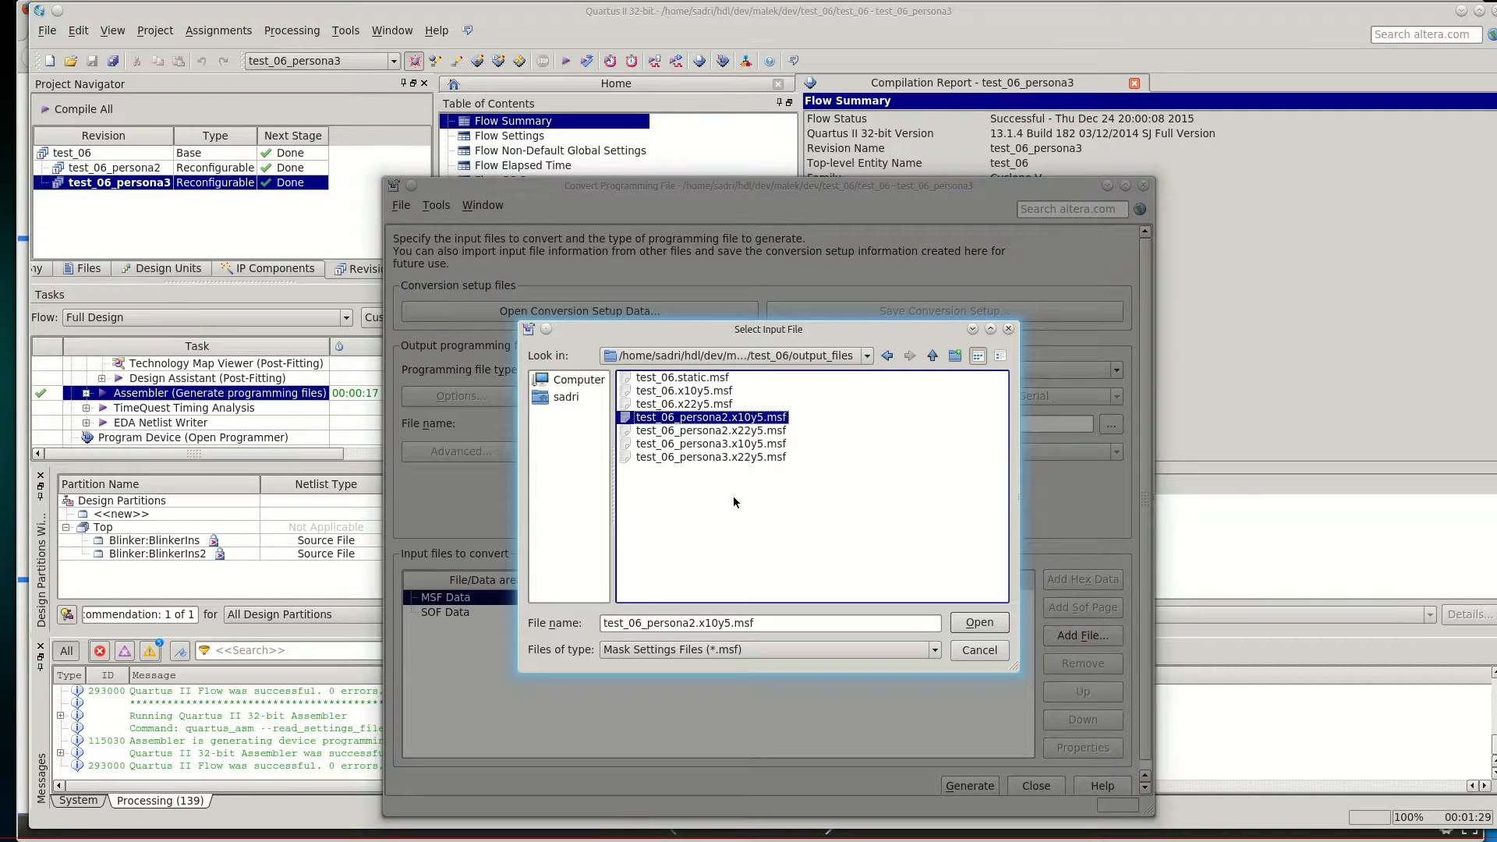
click(702, 392)
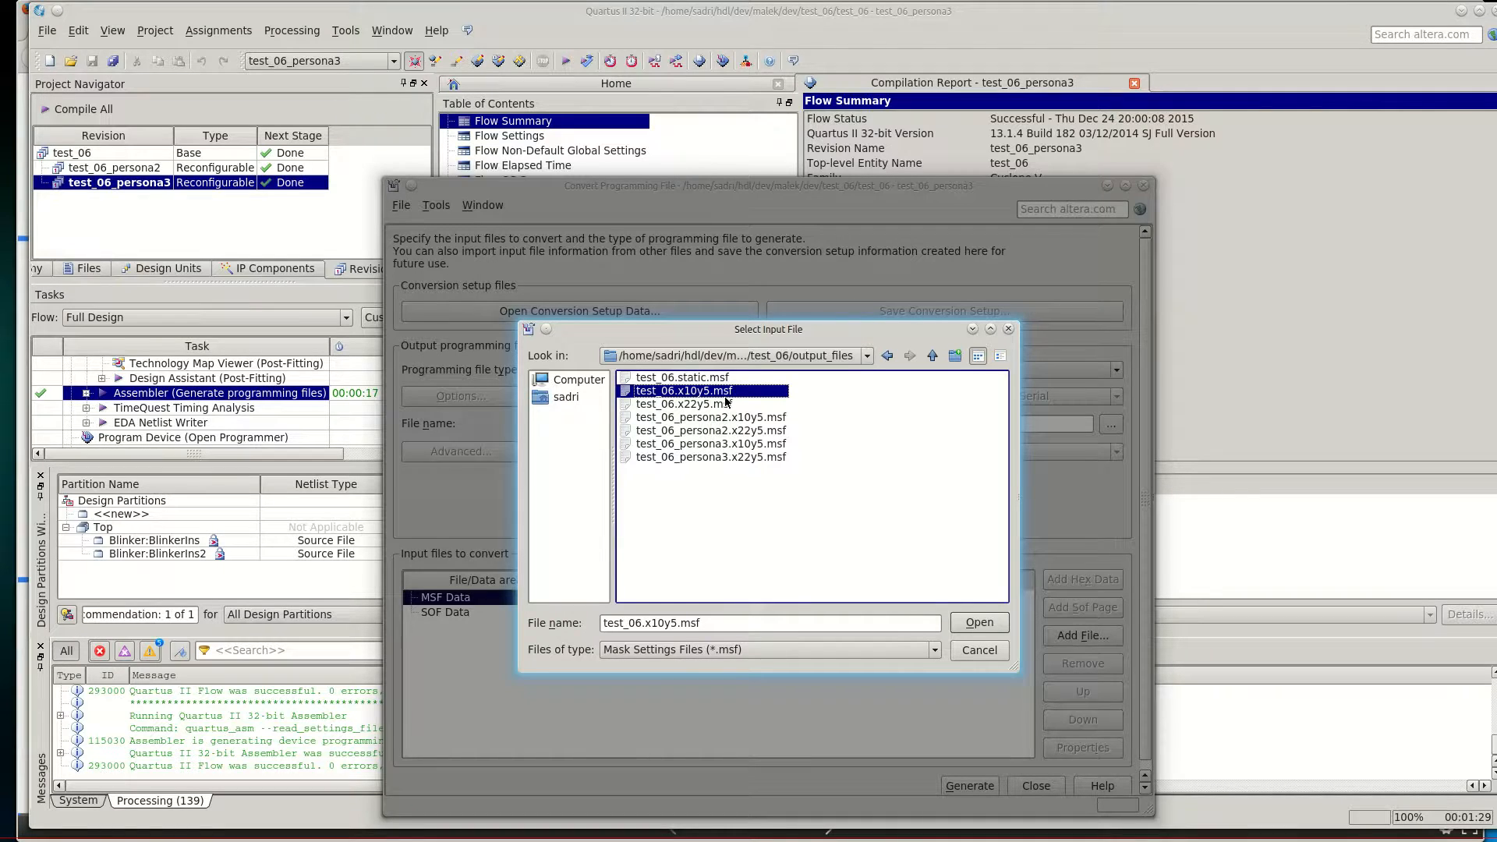
drag(741, 330, 942, 466)
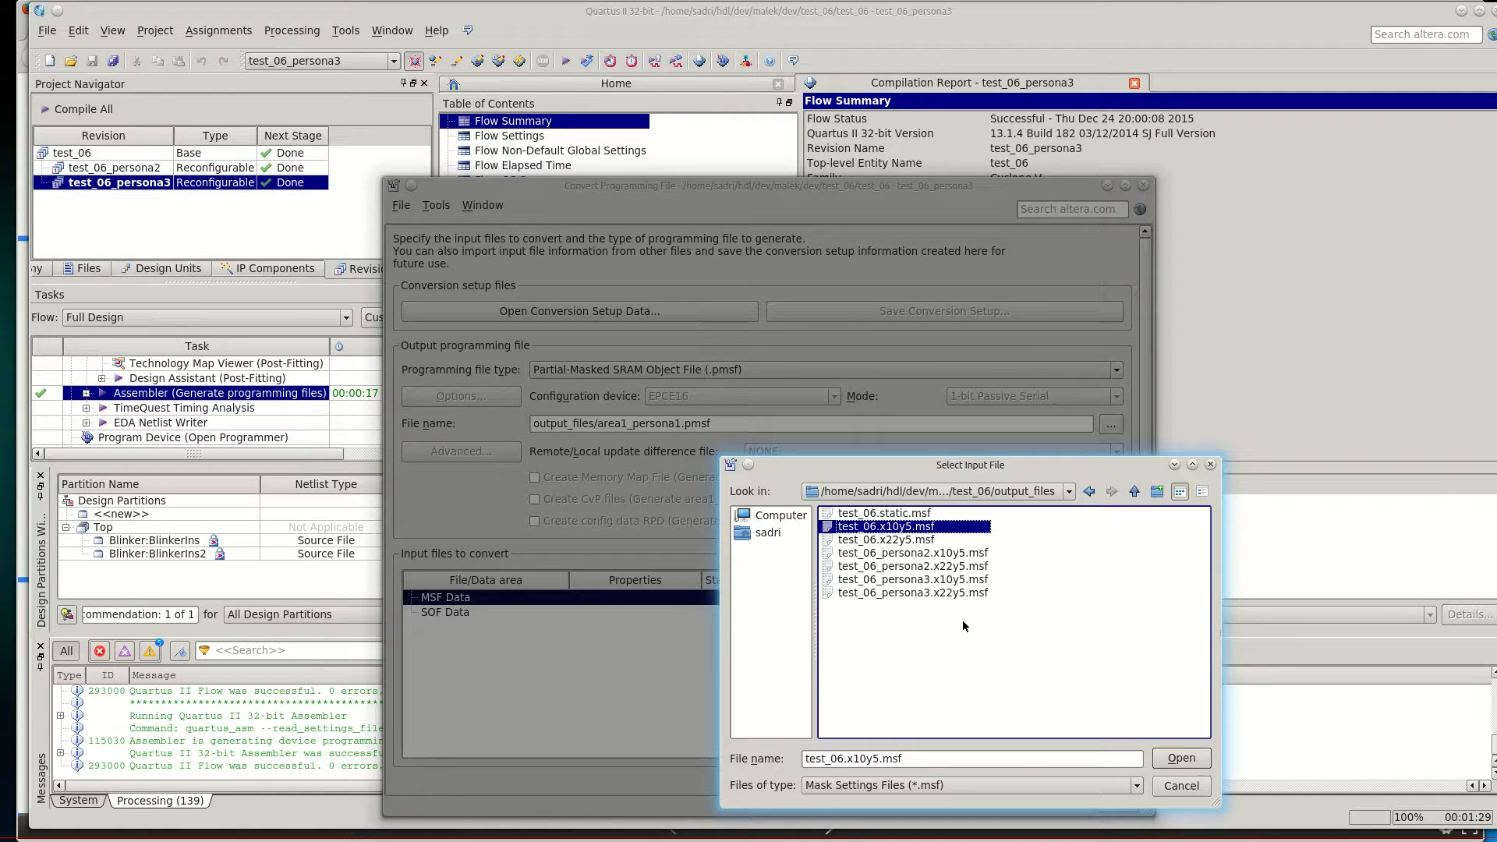
Step: Examine the x10y5 and x22y5 mask settings files available for the base revision, persona2 and persona3
click(888, 537)
click(886, 526)
click(886, 541)
click(886, 527)
click(886, 541)
click(886, 527)
click(886, 541)
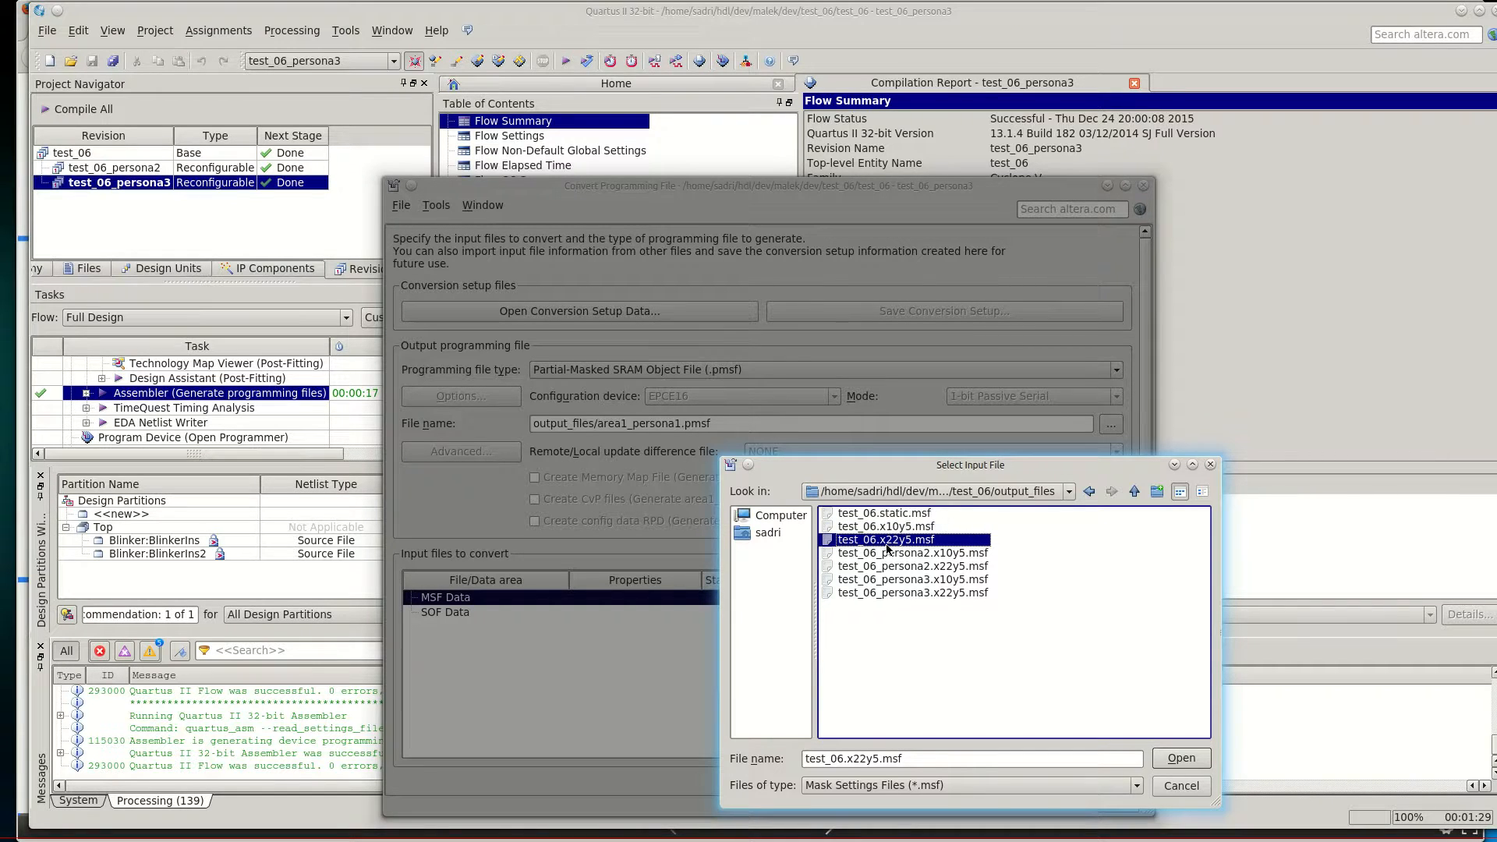
click(940, 553)
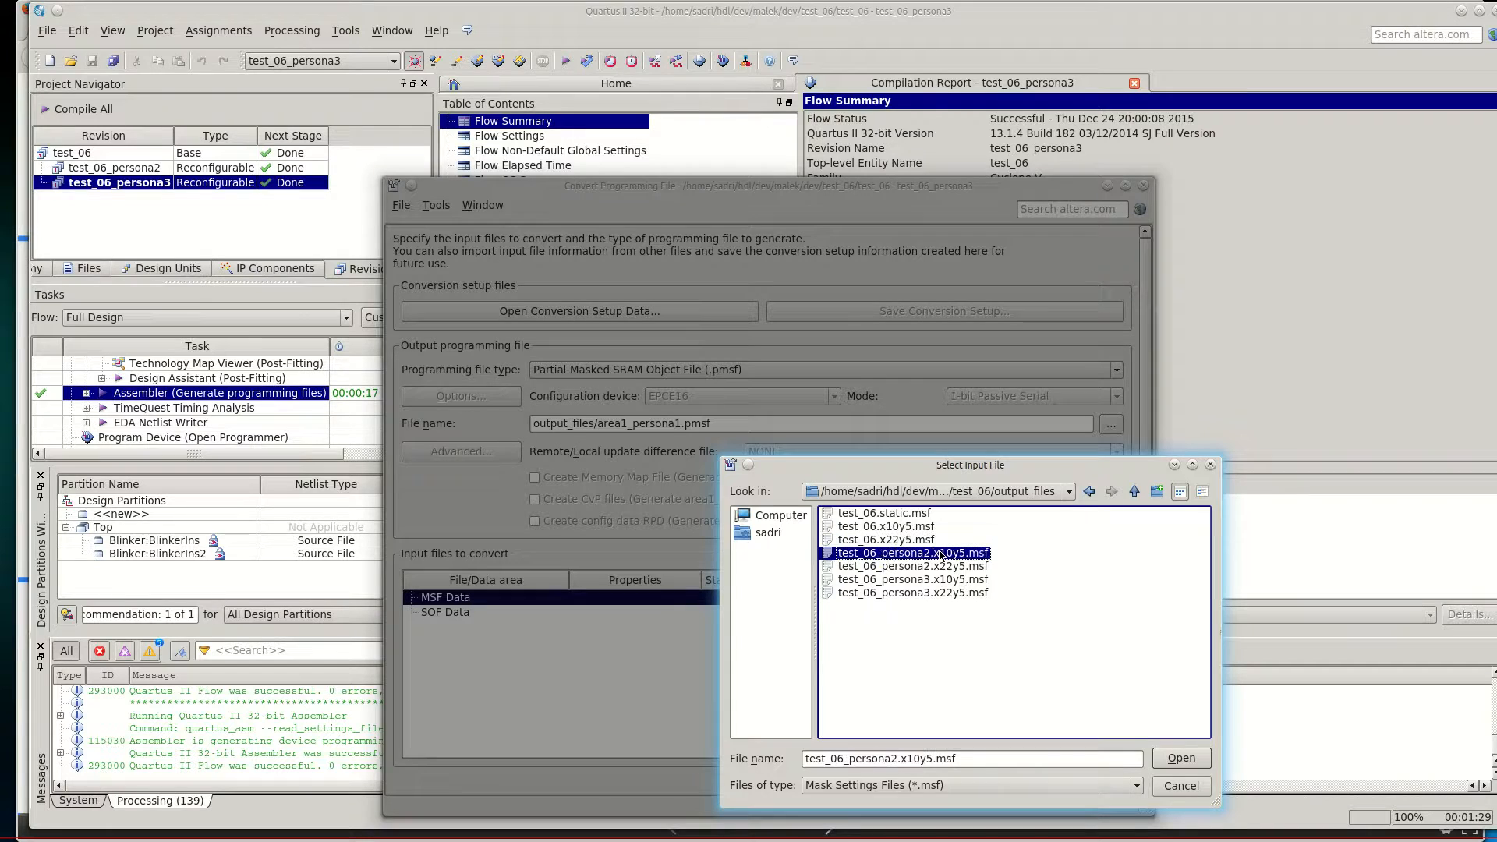
click(942, 565)
click(941, 555)
click(943, 566)
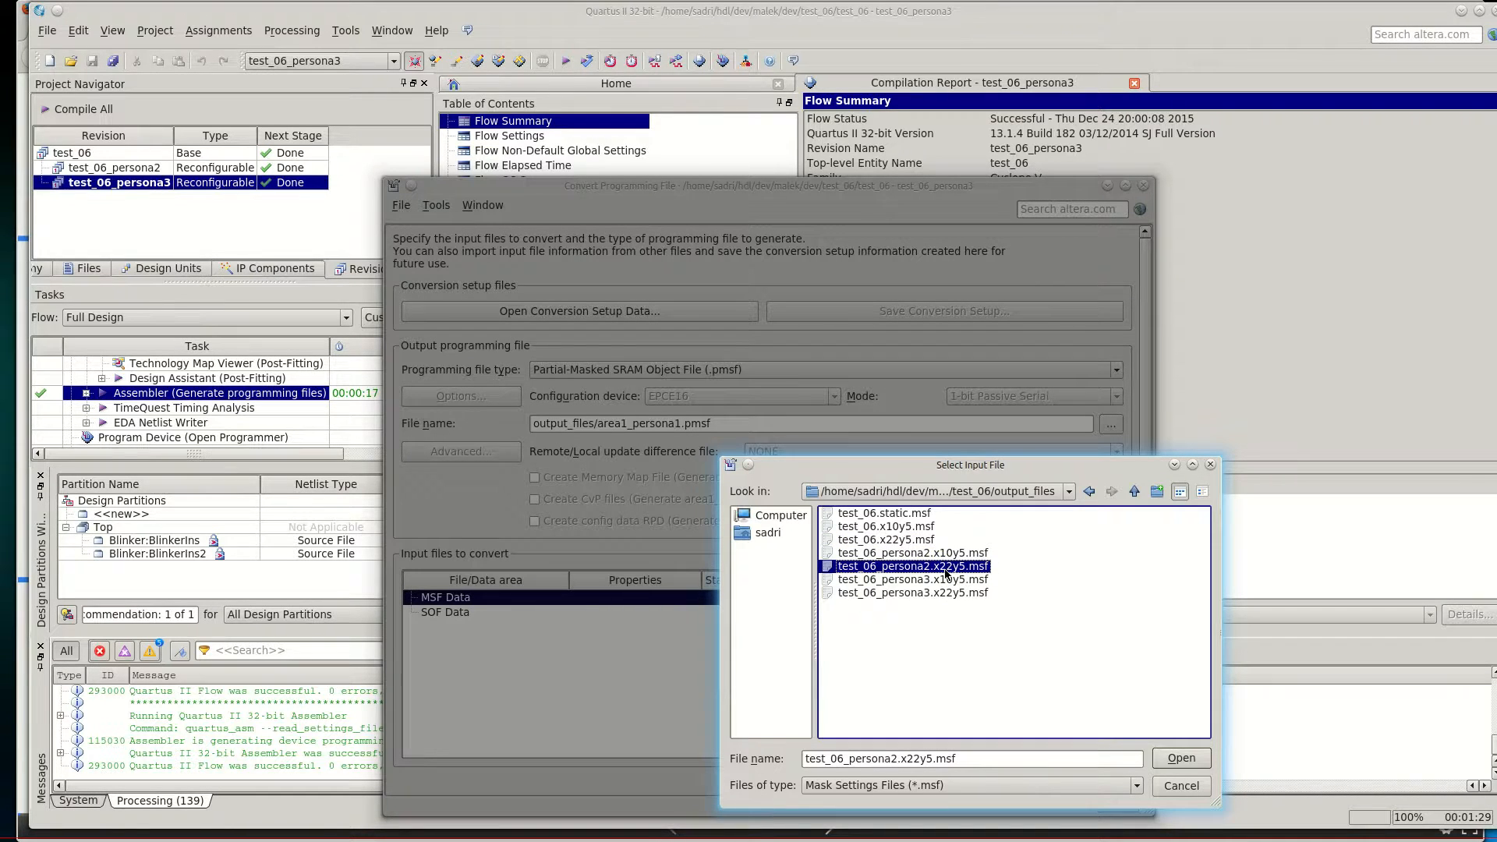
click(944, 579)
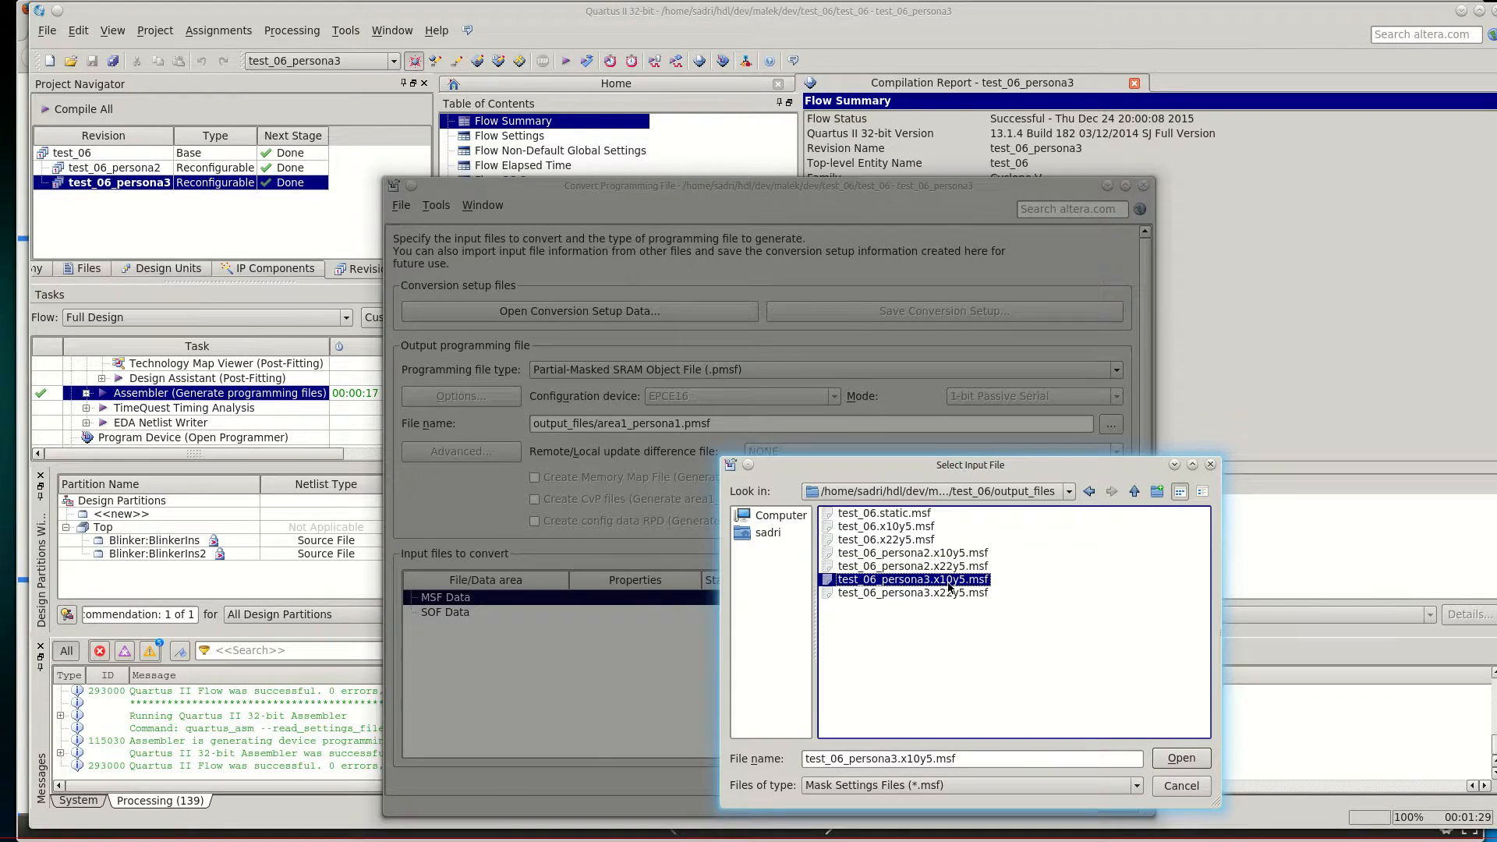
click(943, 600)
click(946, 594)
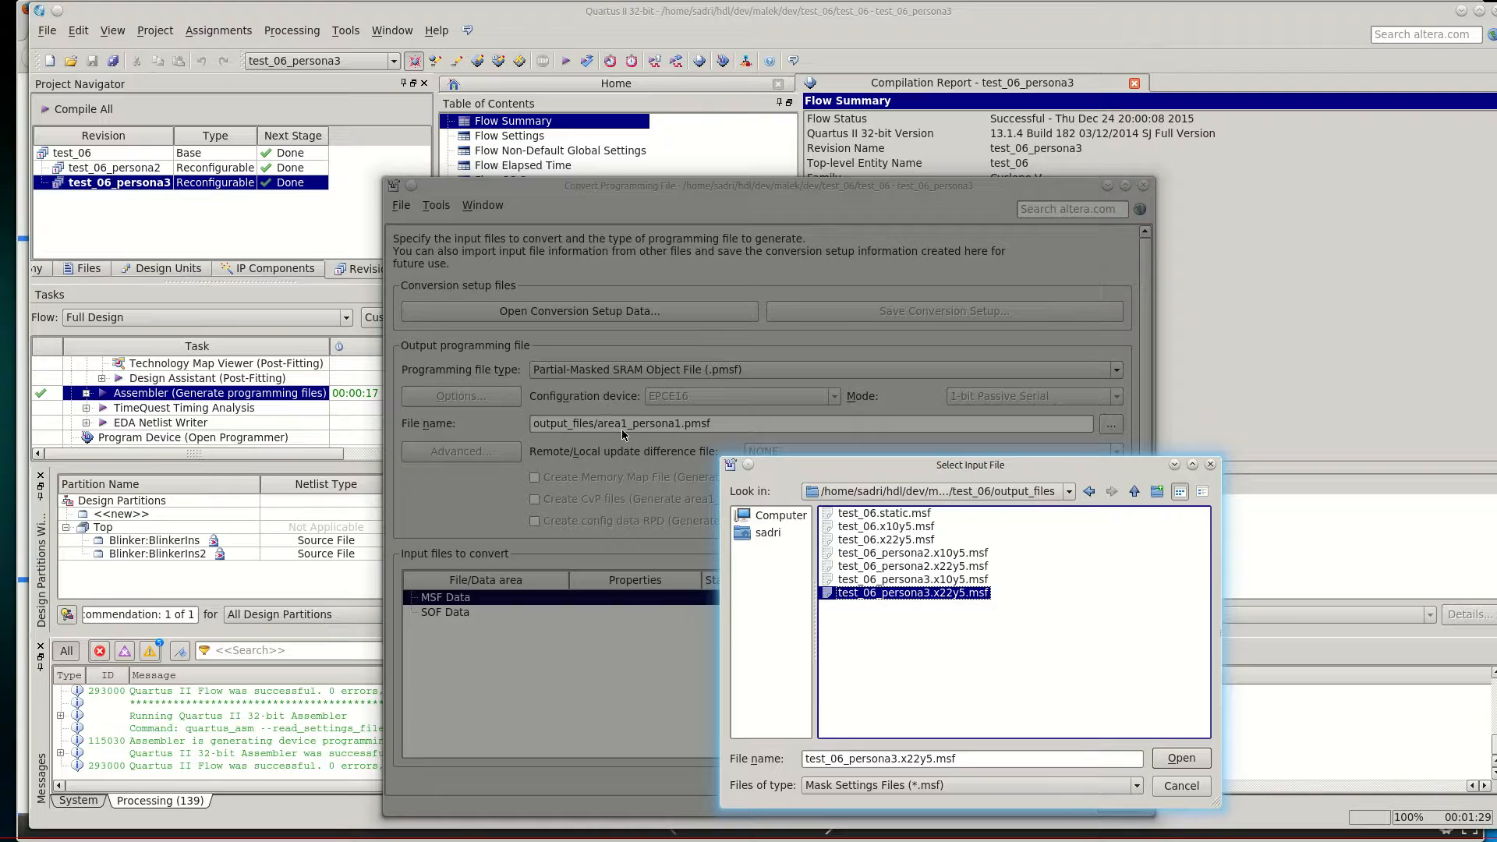
Step: Add test_06.x10y5.msf as the MSF data input and test_06.sof as the SOF data input
click(904, 527)
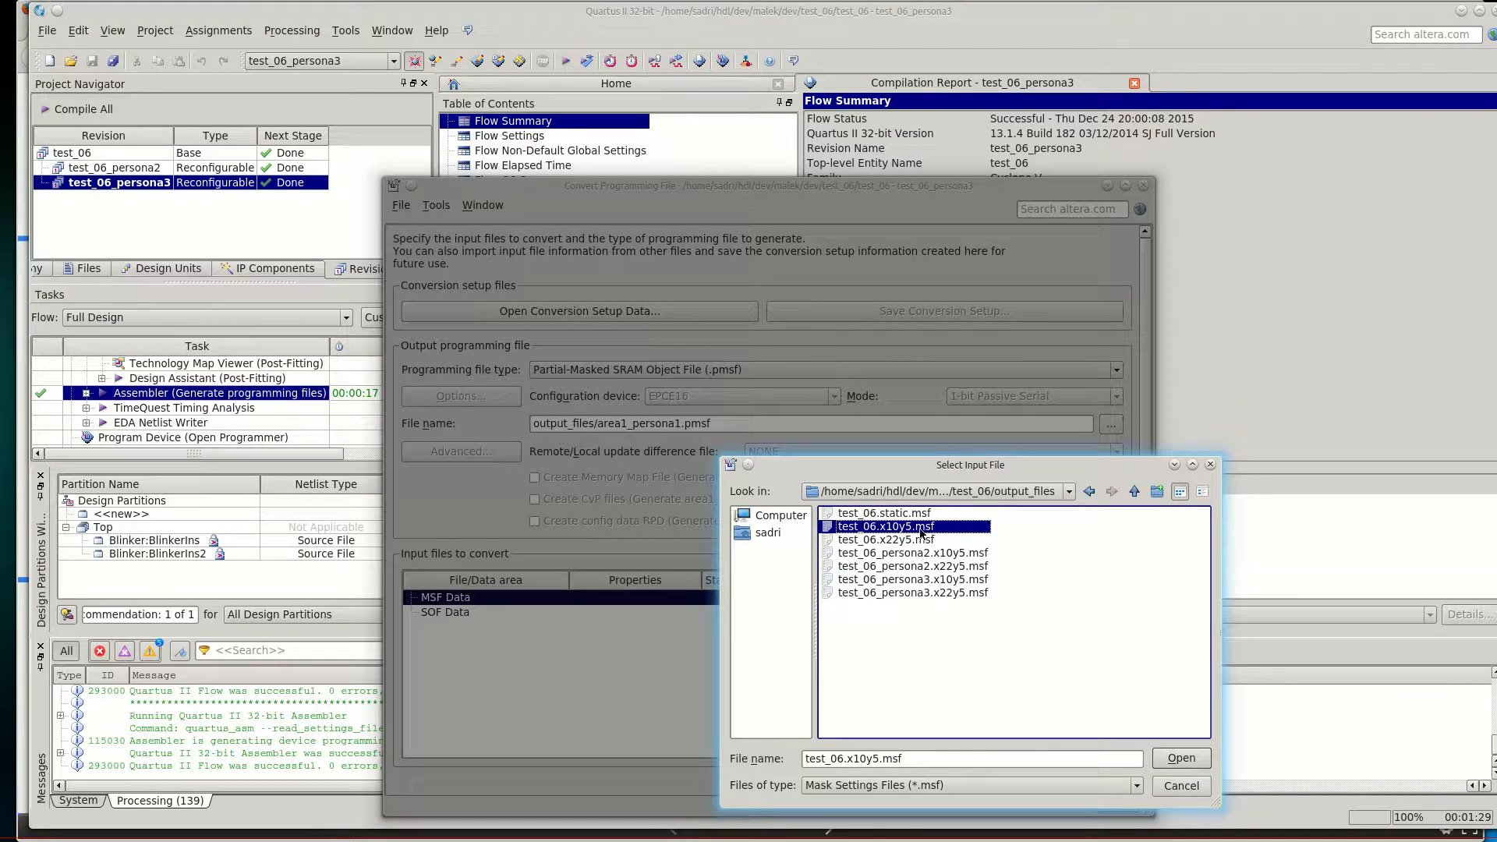
click(1204, 762)
click(465, 619)
click(1054, 626)
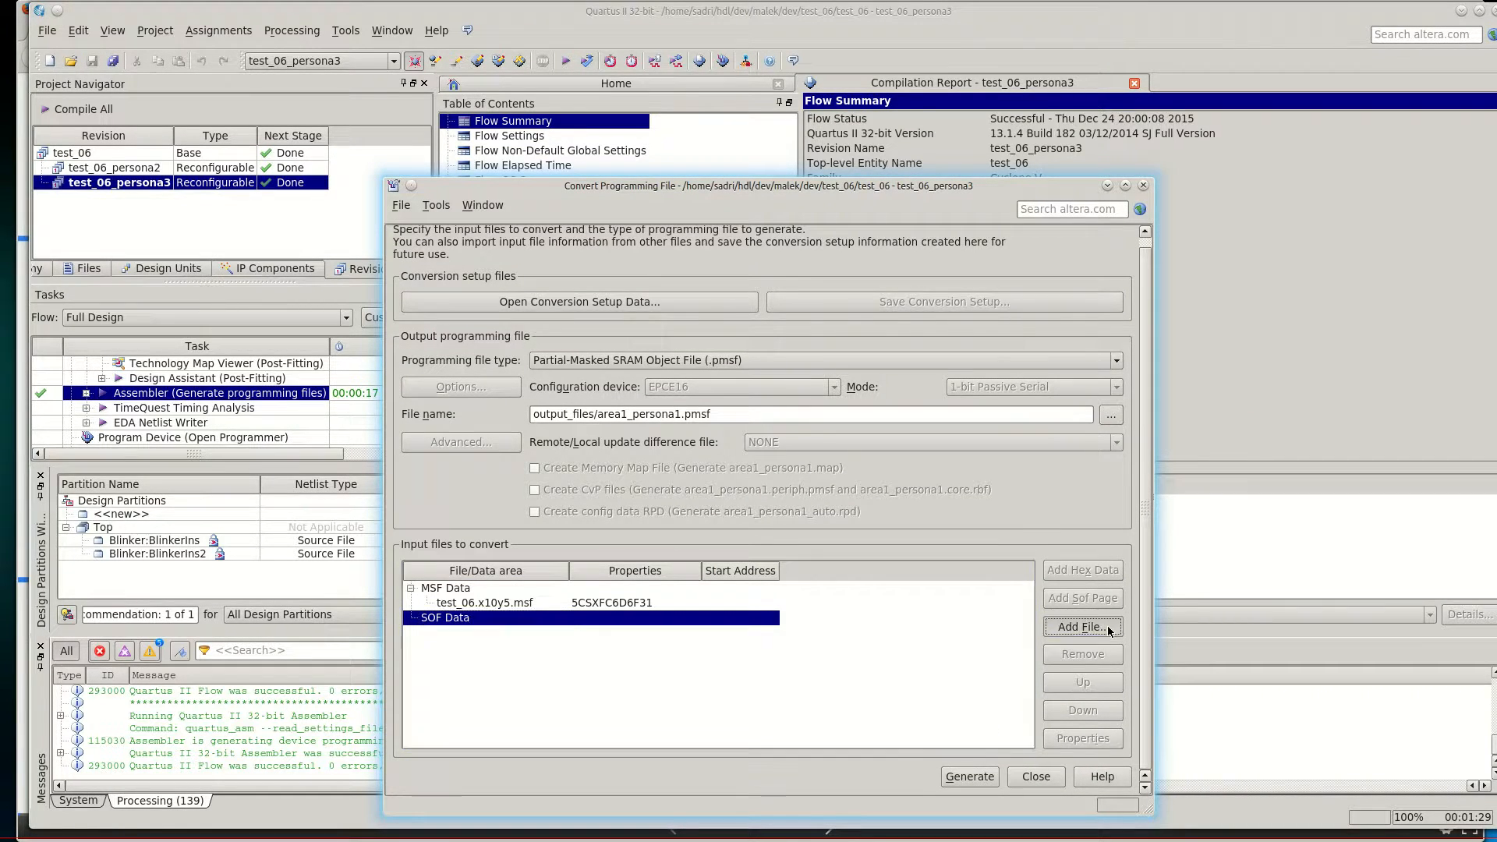
click(659, 378)
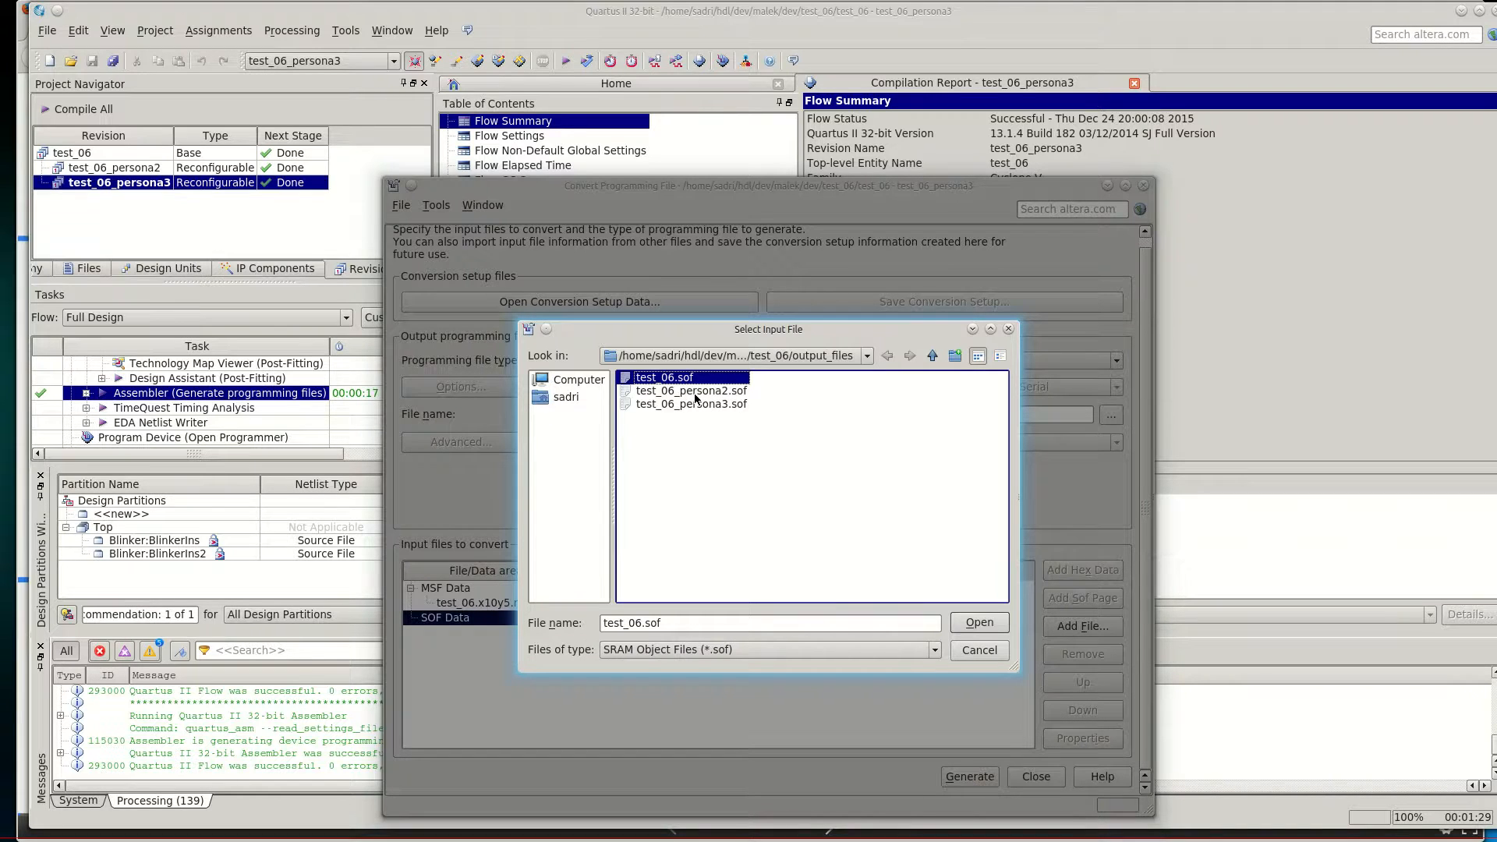
click(979, 622)
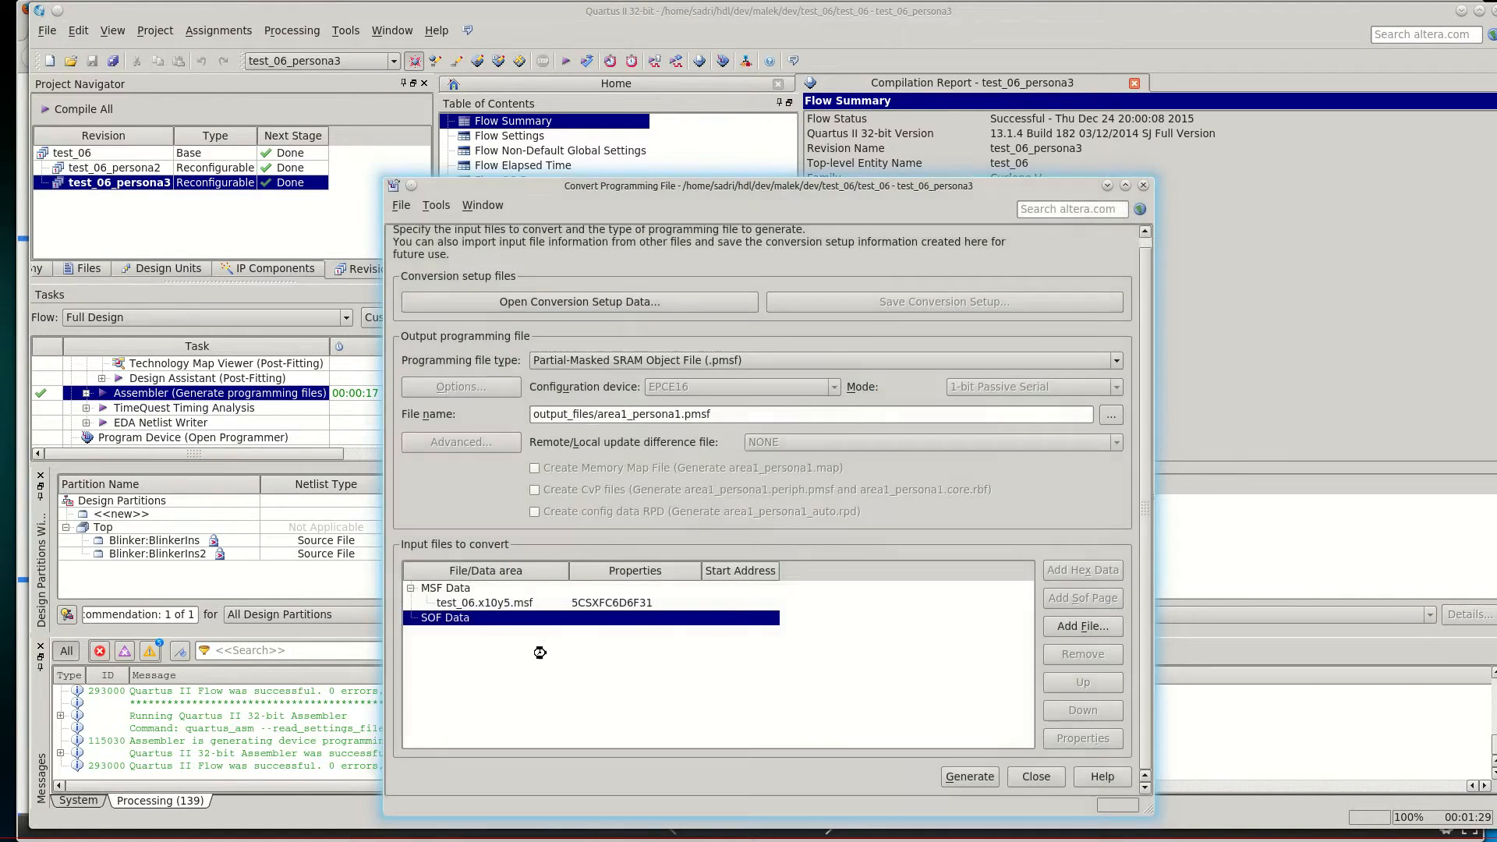
Step: Generate output_files/area1_persona1.pmsf from the added inputs, overwriting the existing file
click(718, 409)
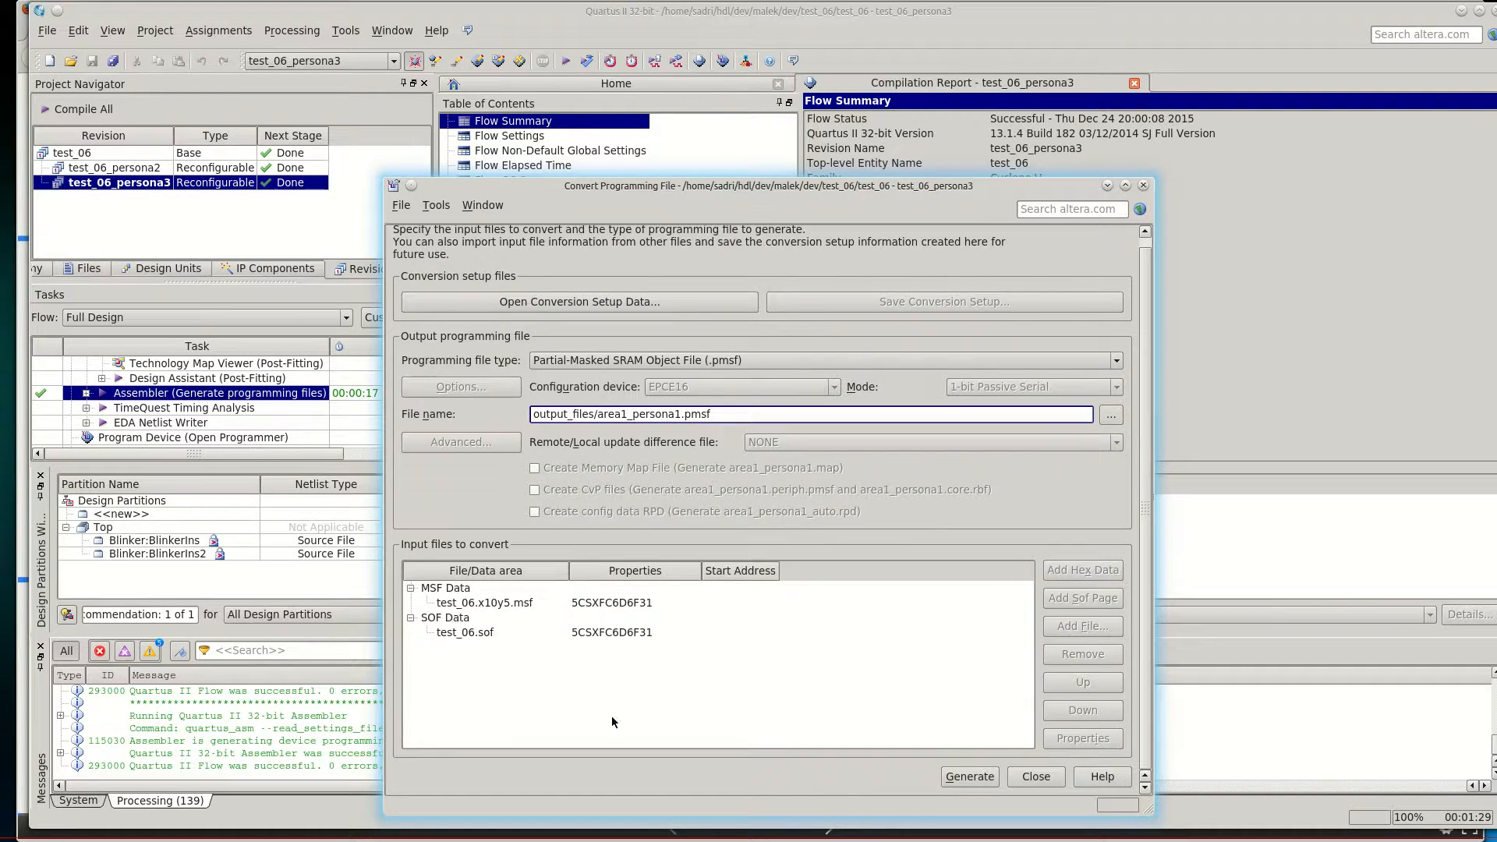
click(964, 775)
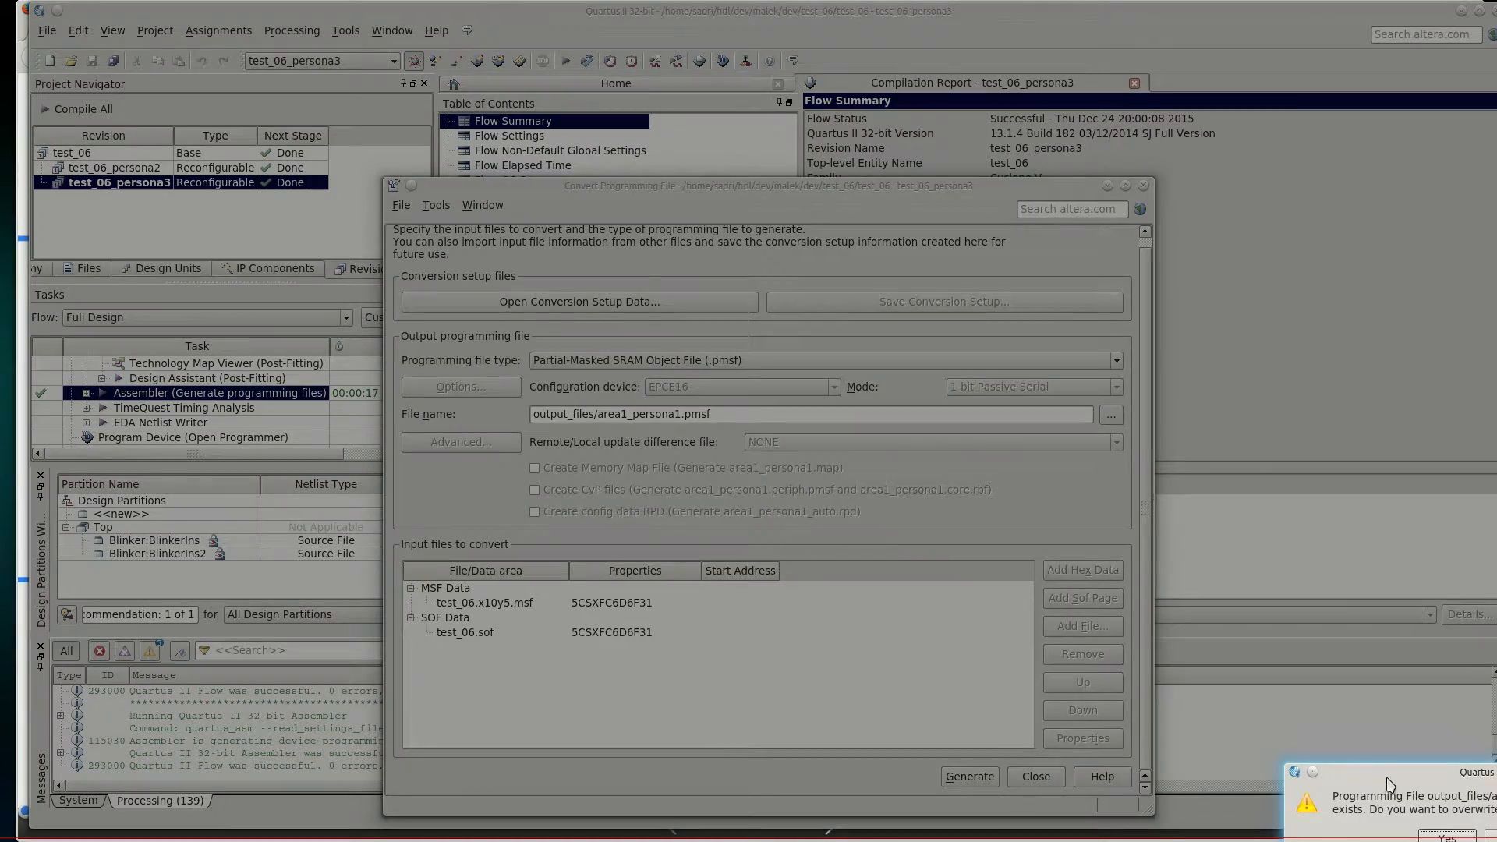
click(725, 612)
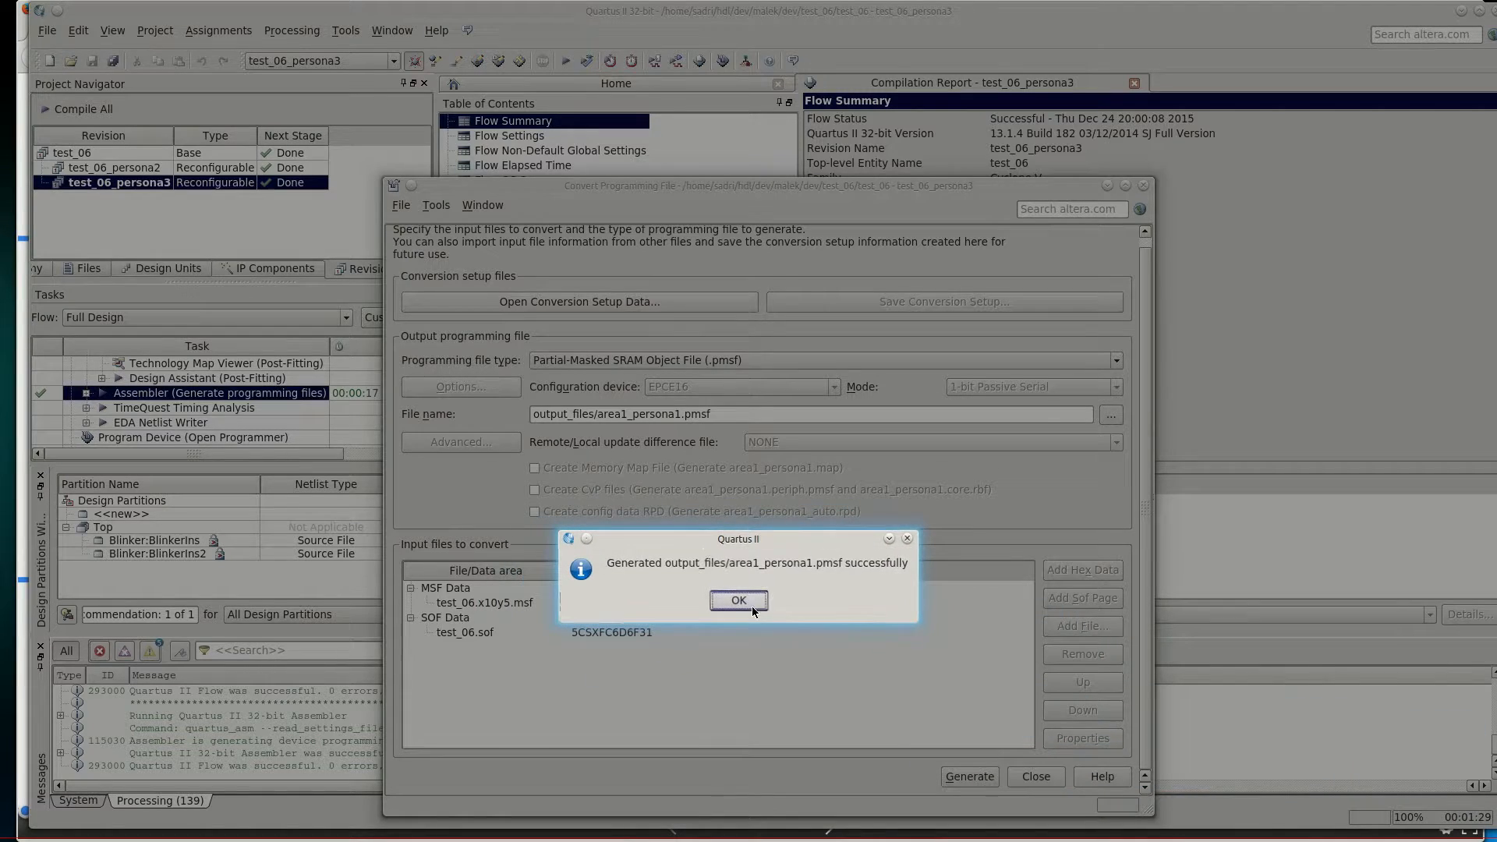
click(725, 604)
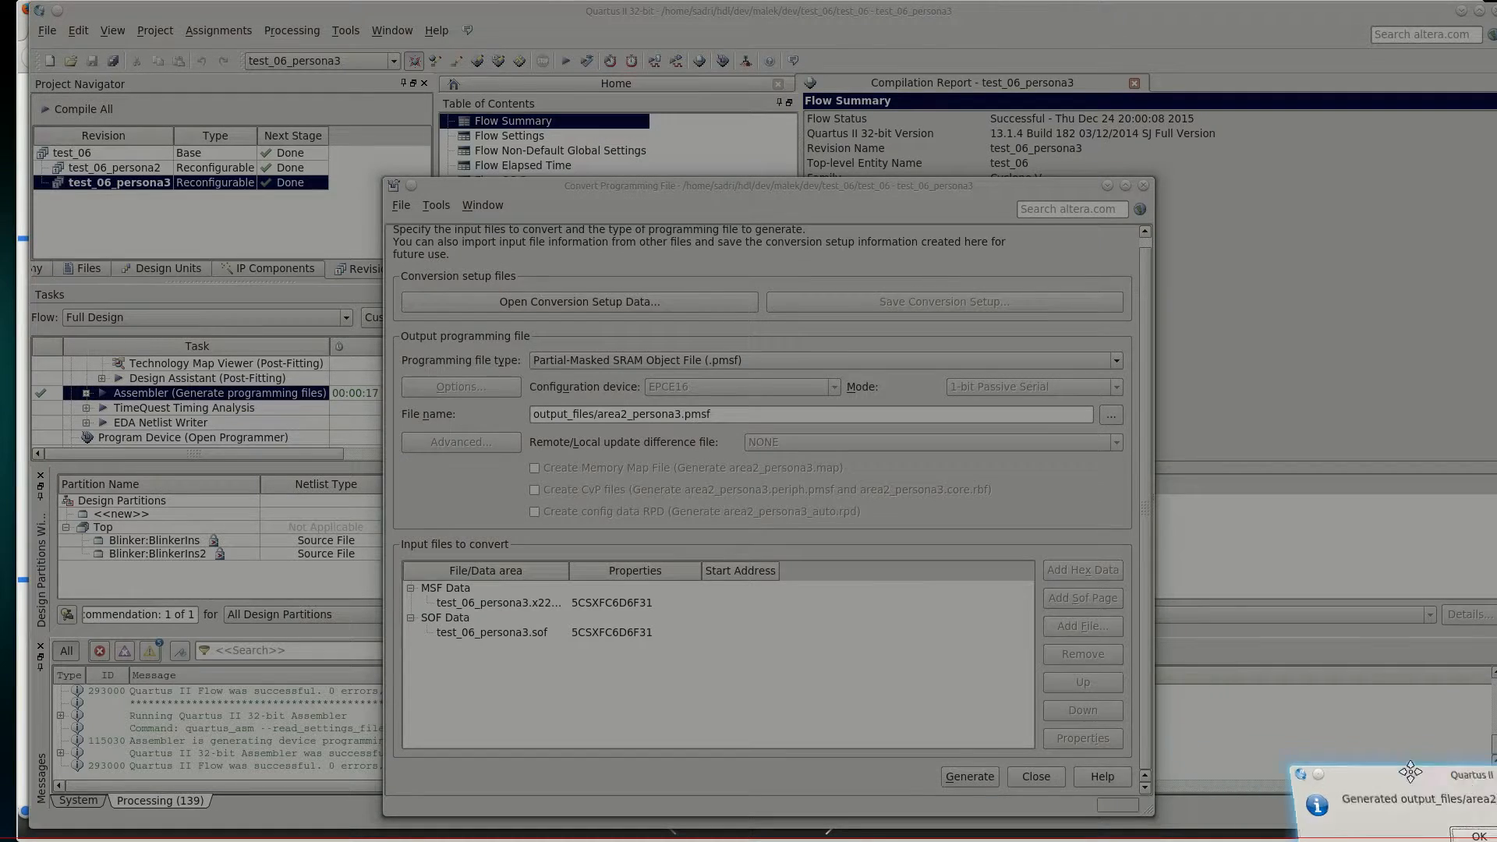
click(908, 646)
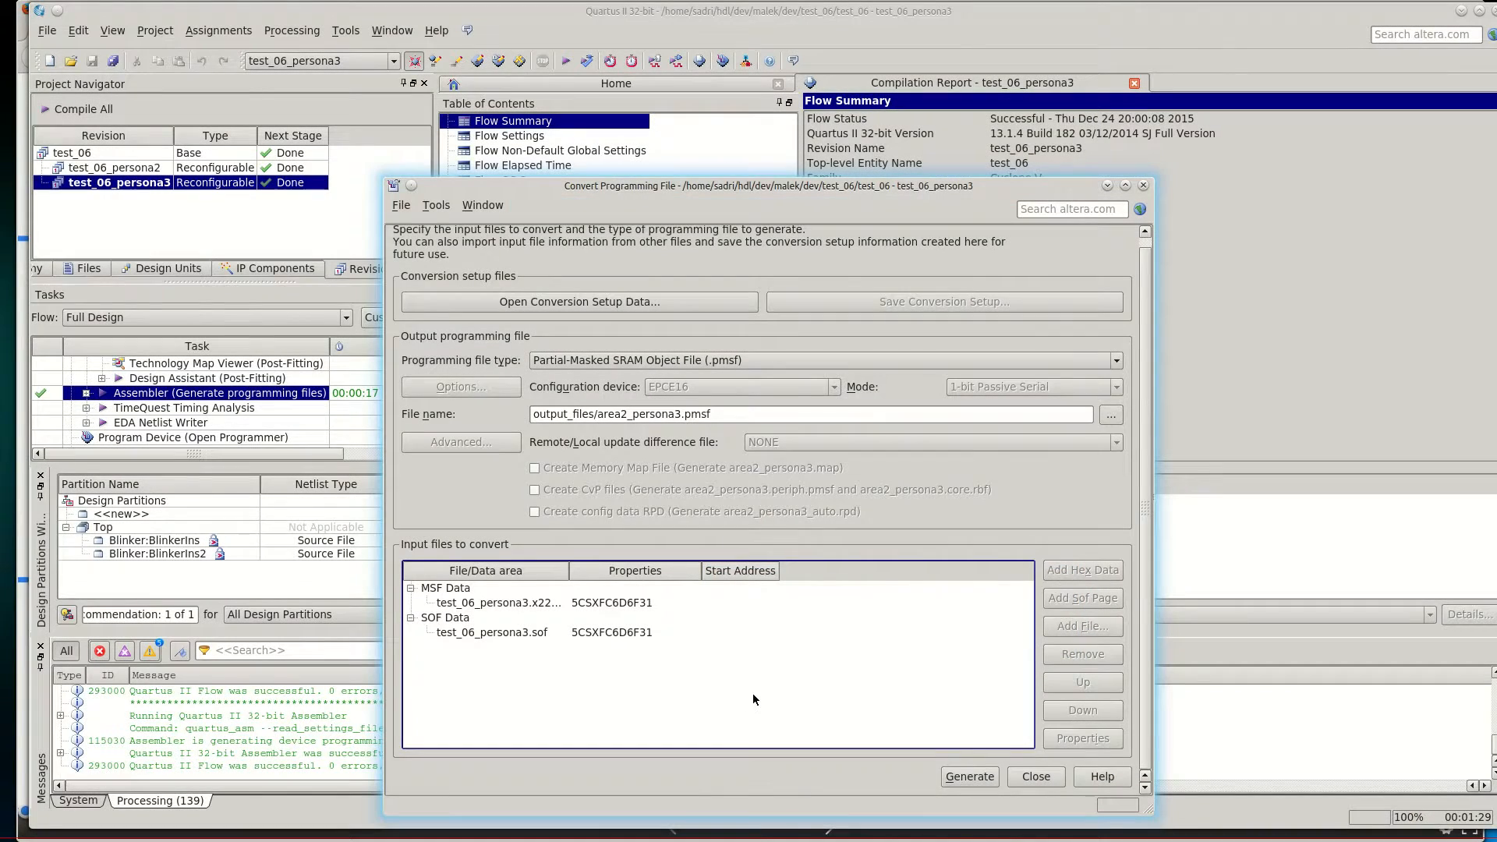
Step: Switch to the Dolphin file manager and examine the .pmsf files in test_06's output_files folder in a detailed list, then return to the converter
drag(672, 839, 755, 234)
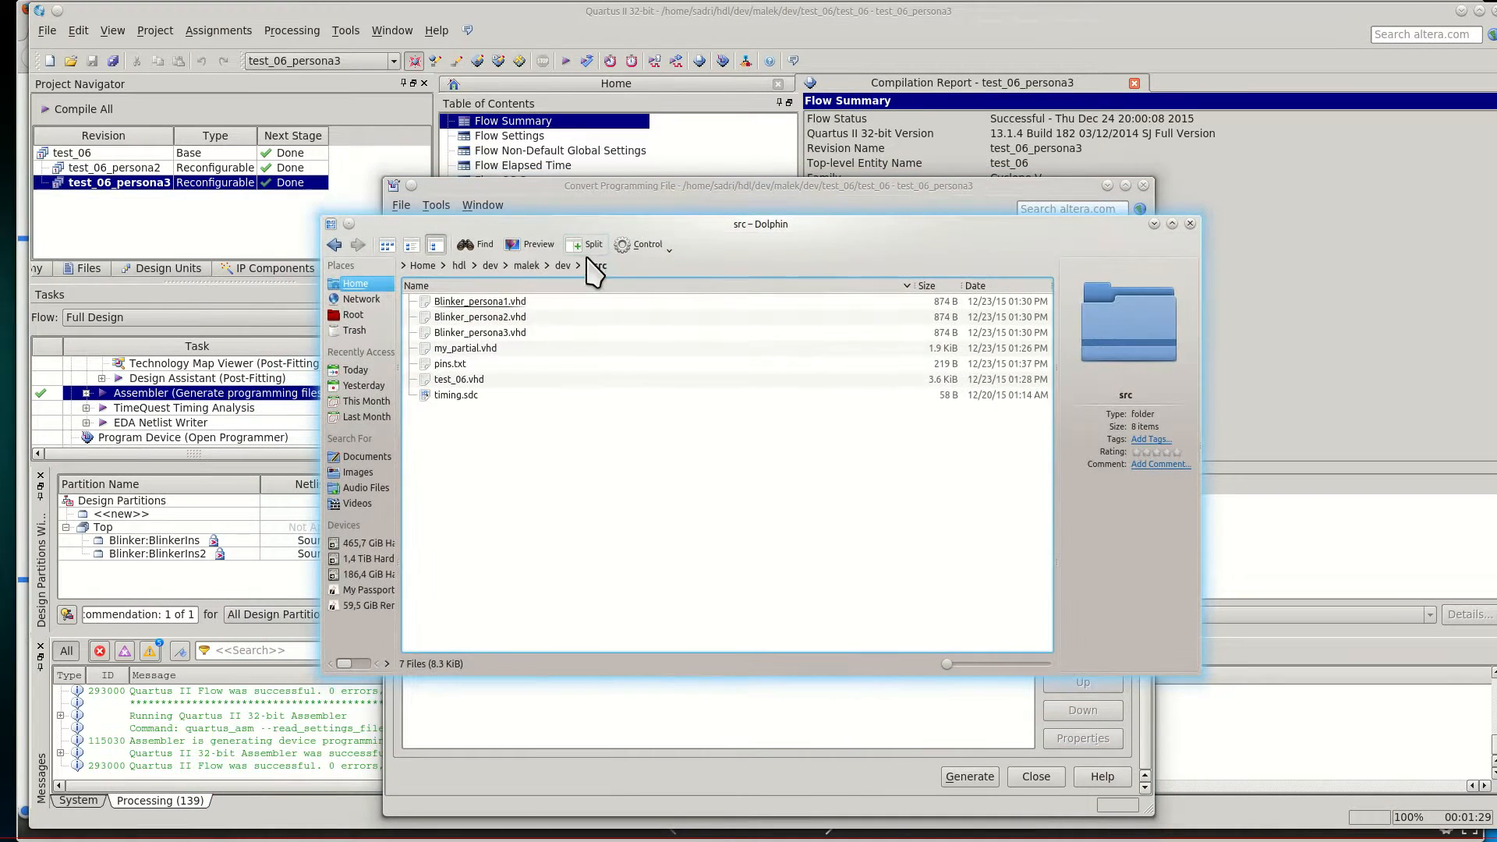
click(570, 266)
click(628, 319)
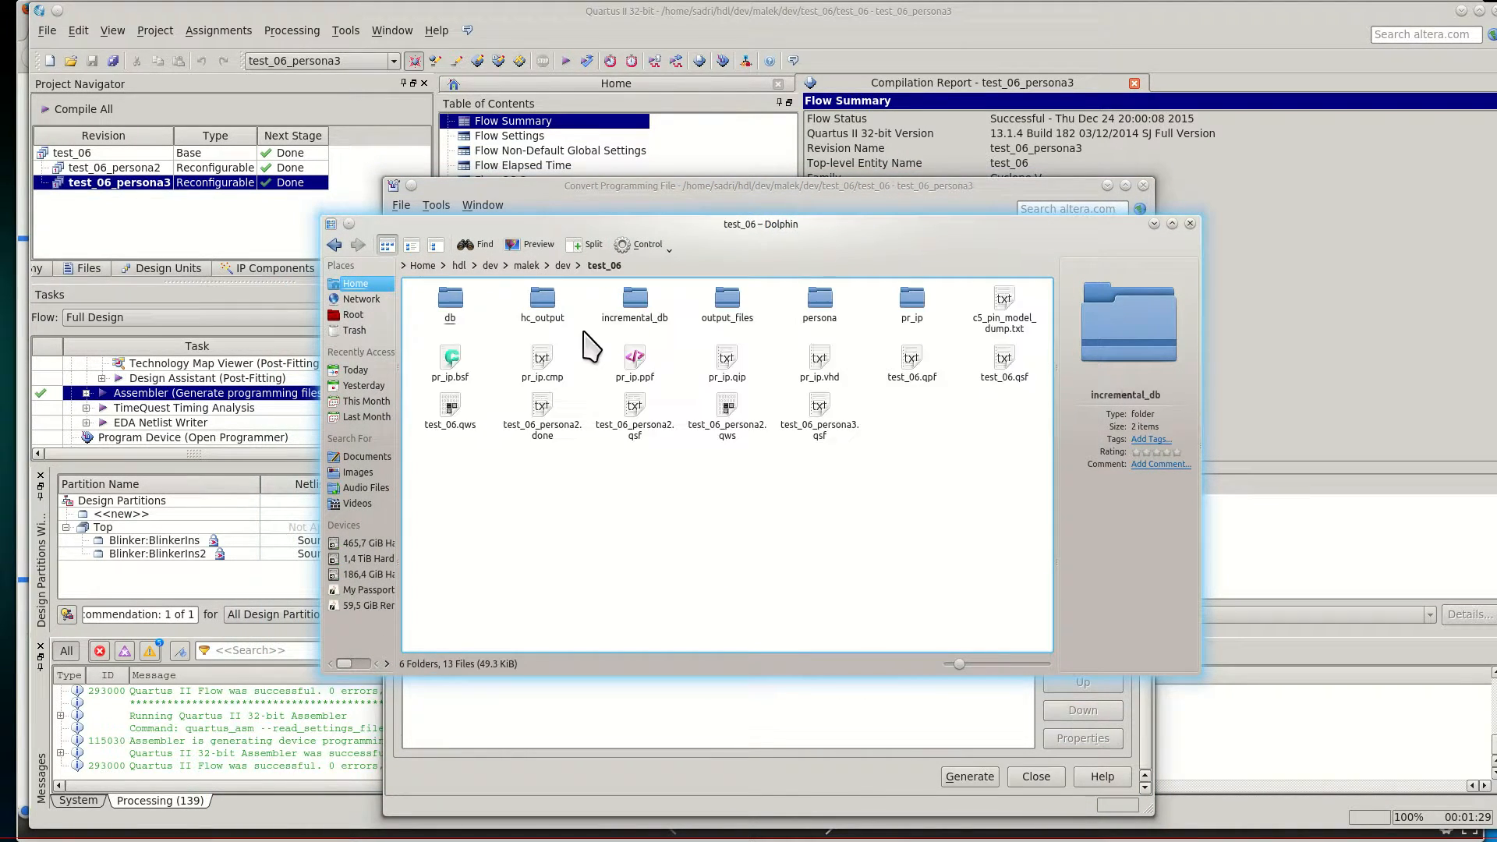
click(718, 328)
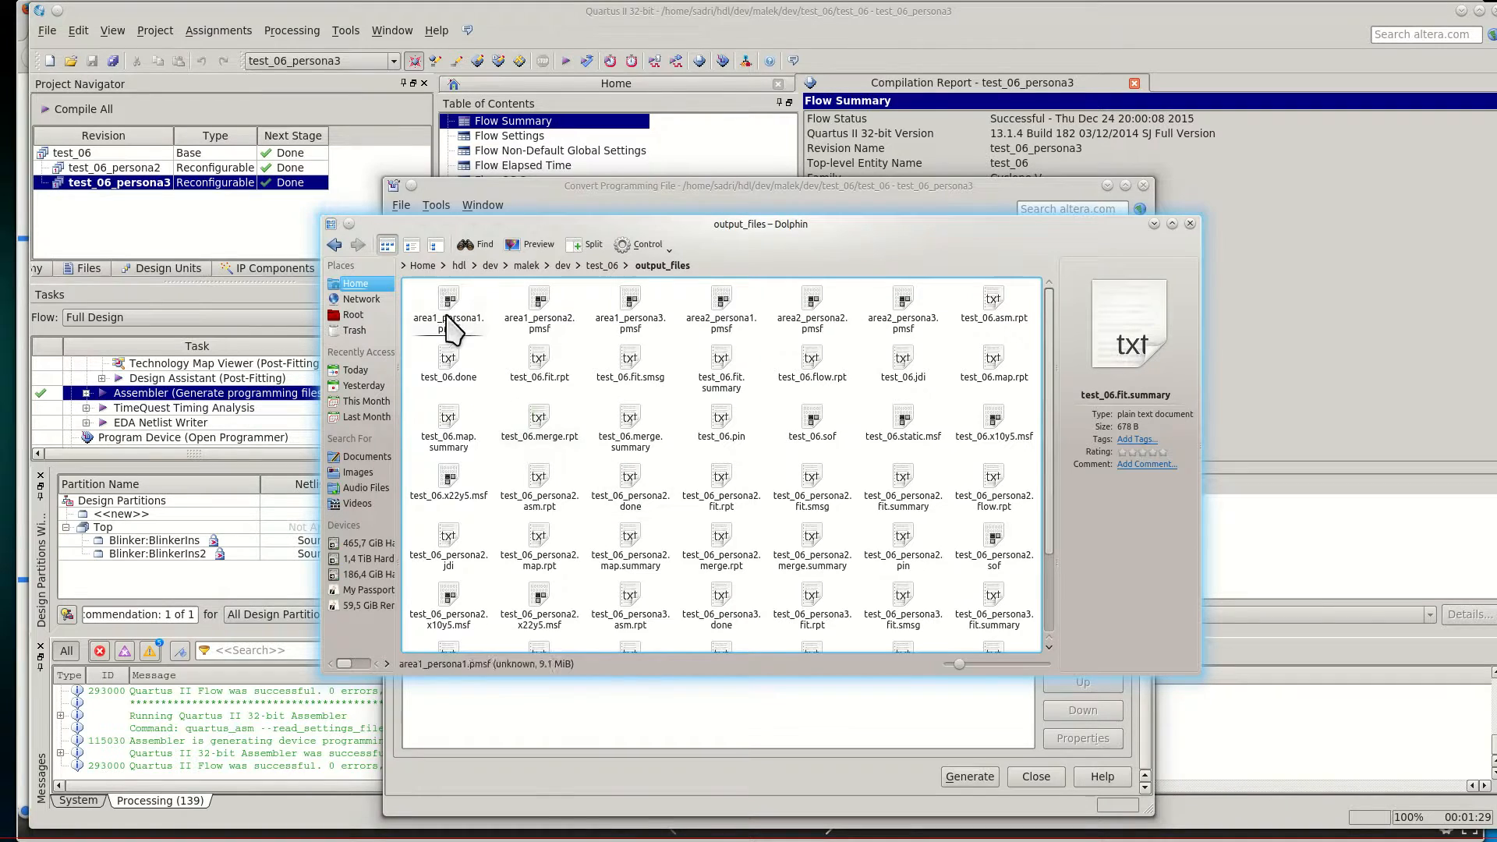
click(435, 244)
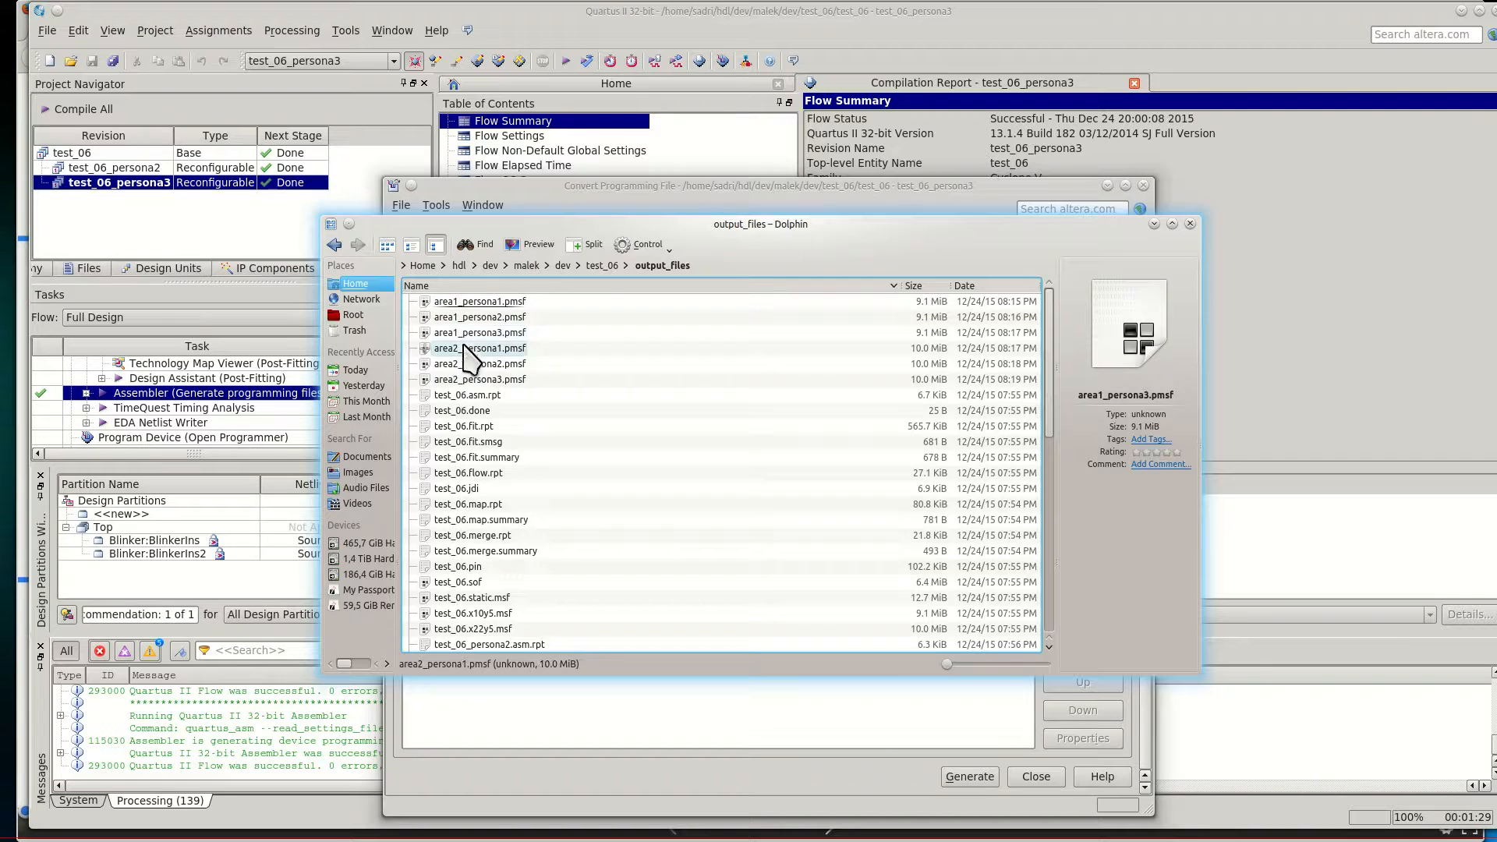
drag(715, 227, 768, 841)
click(736, 703)
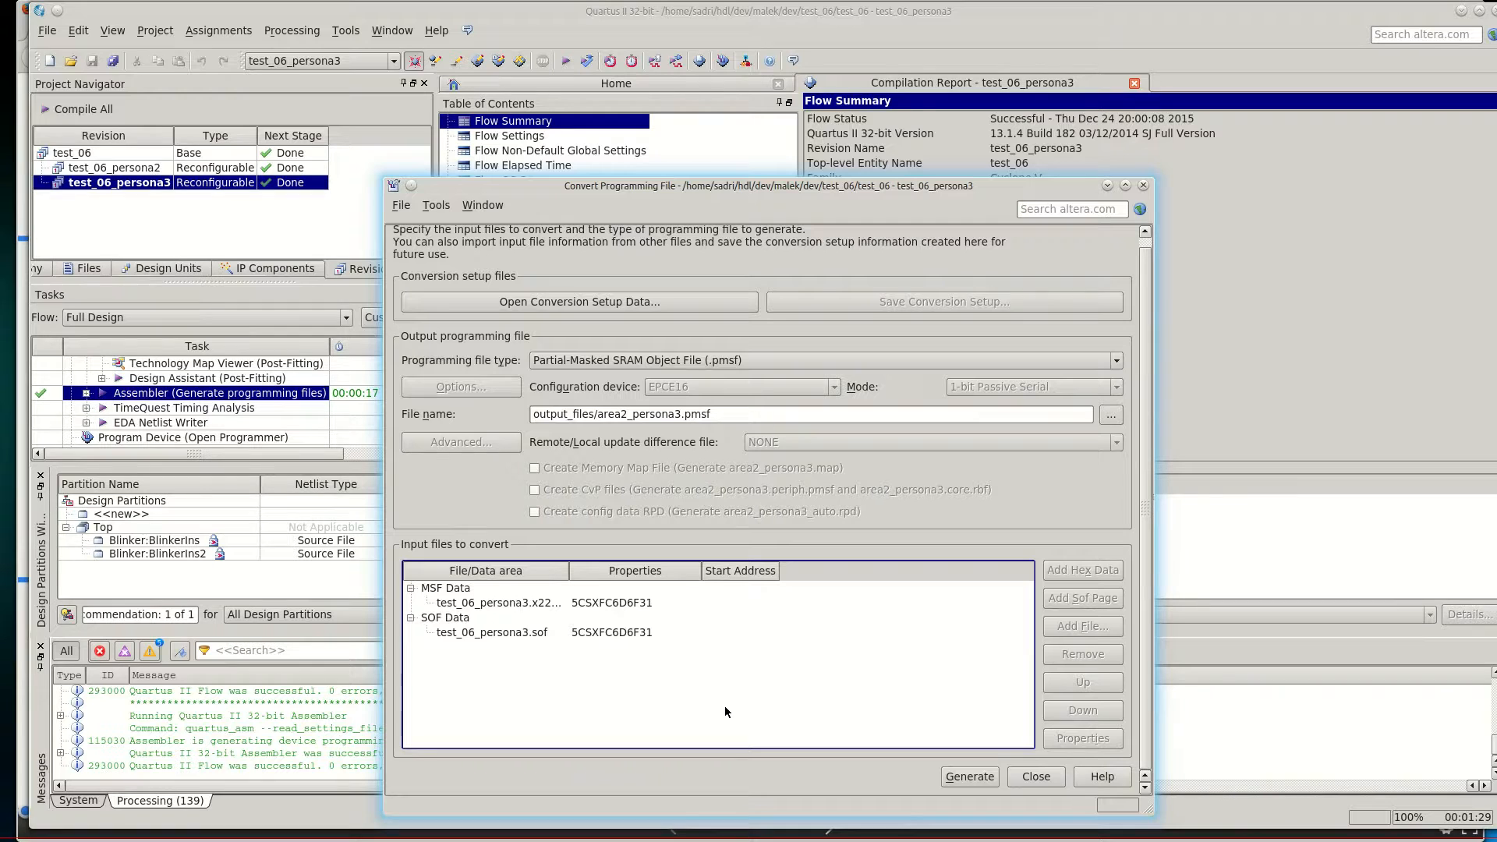
Step: Set the programming file type to Raw Binary File for Partial Reconfiguration (.rbf) and the output file to output_files/area1_persona1.rbf
click(759, 365)
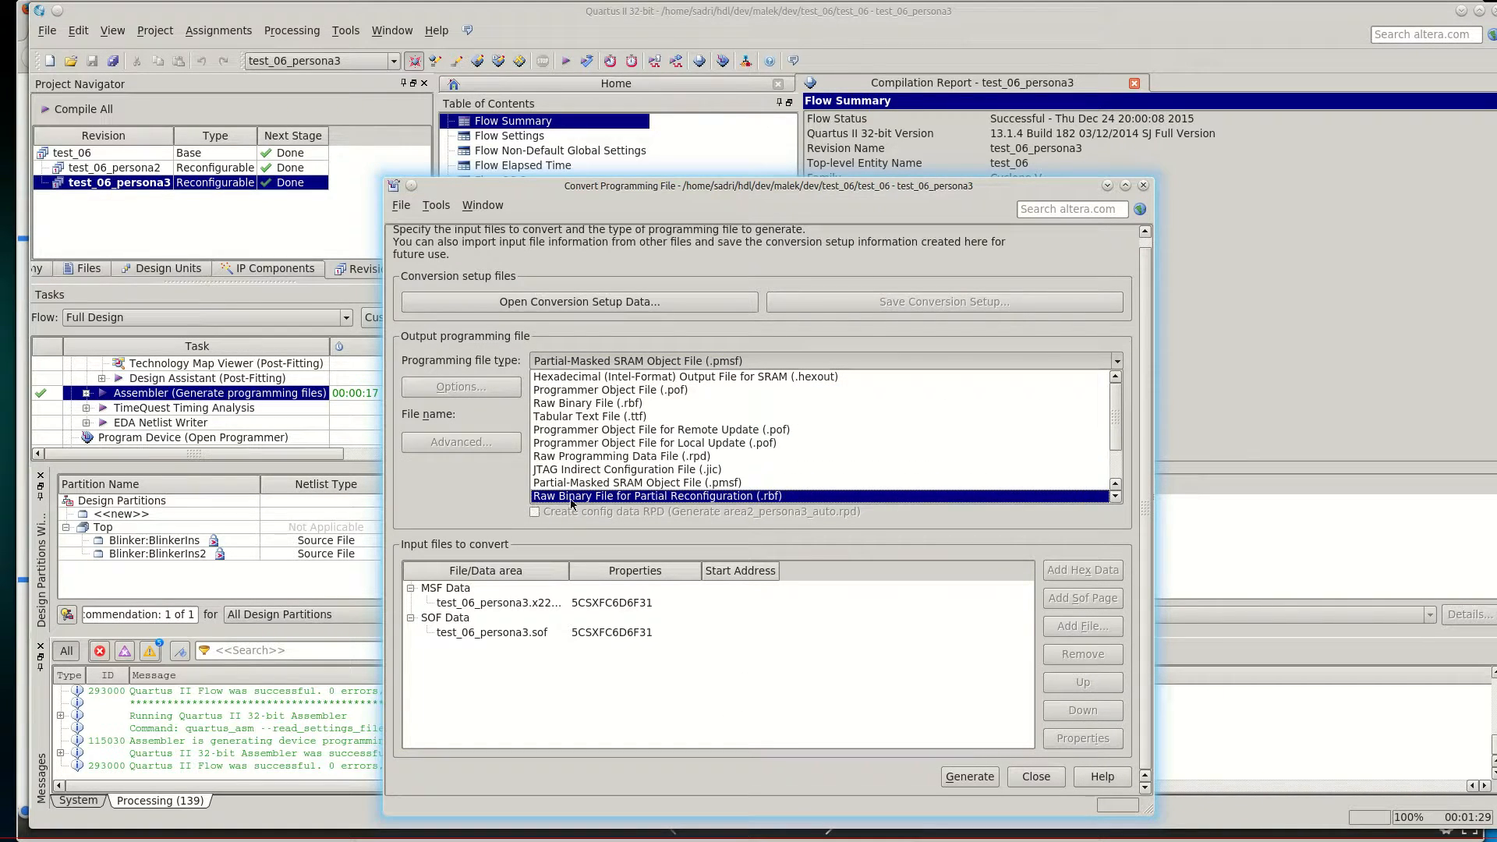
click(706, 497)
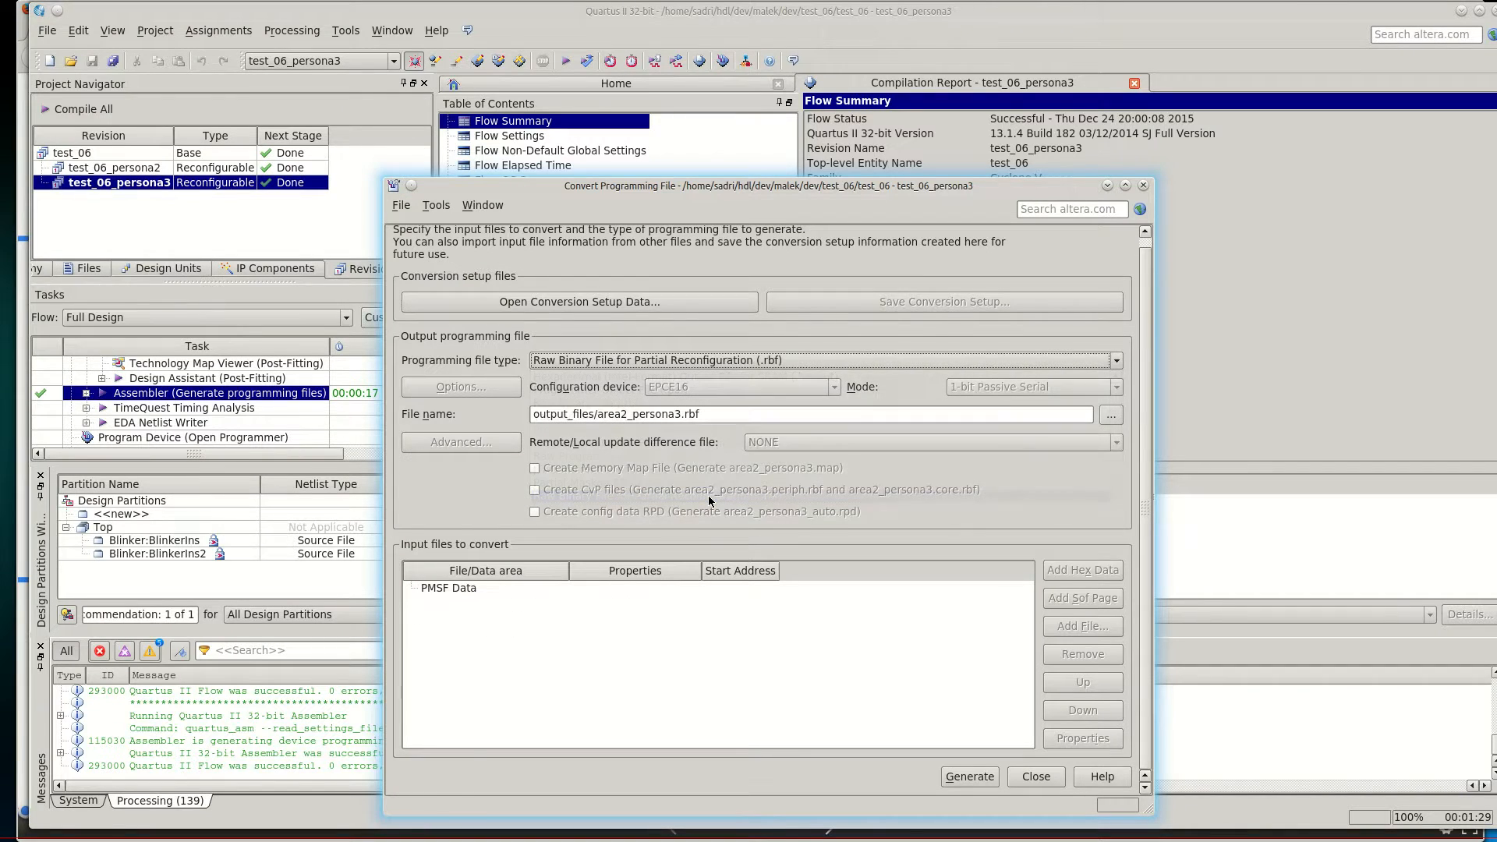
click(724, 409)
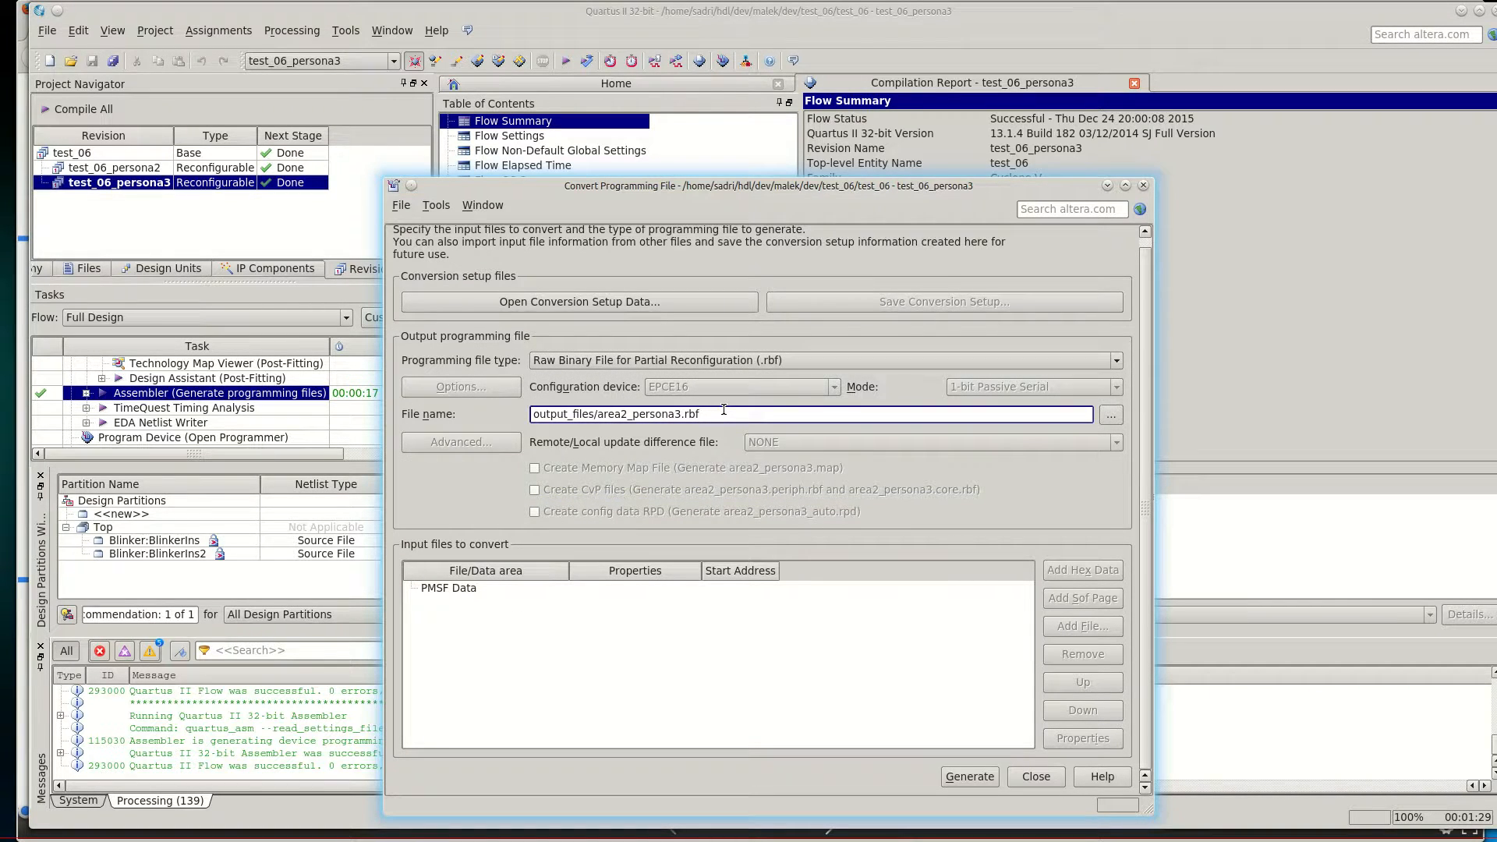
click(684, 419)
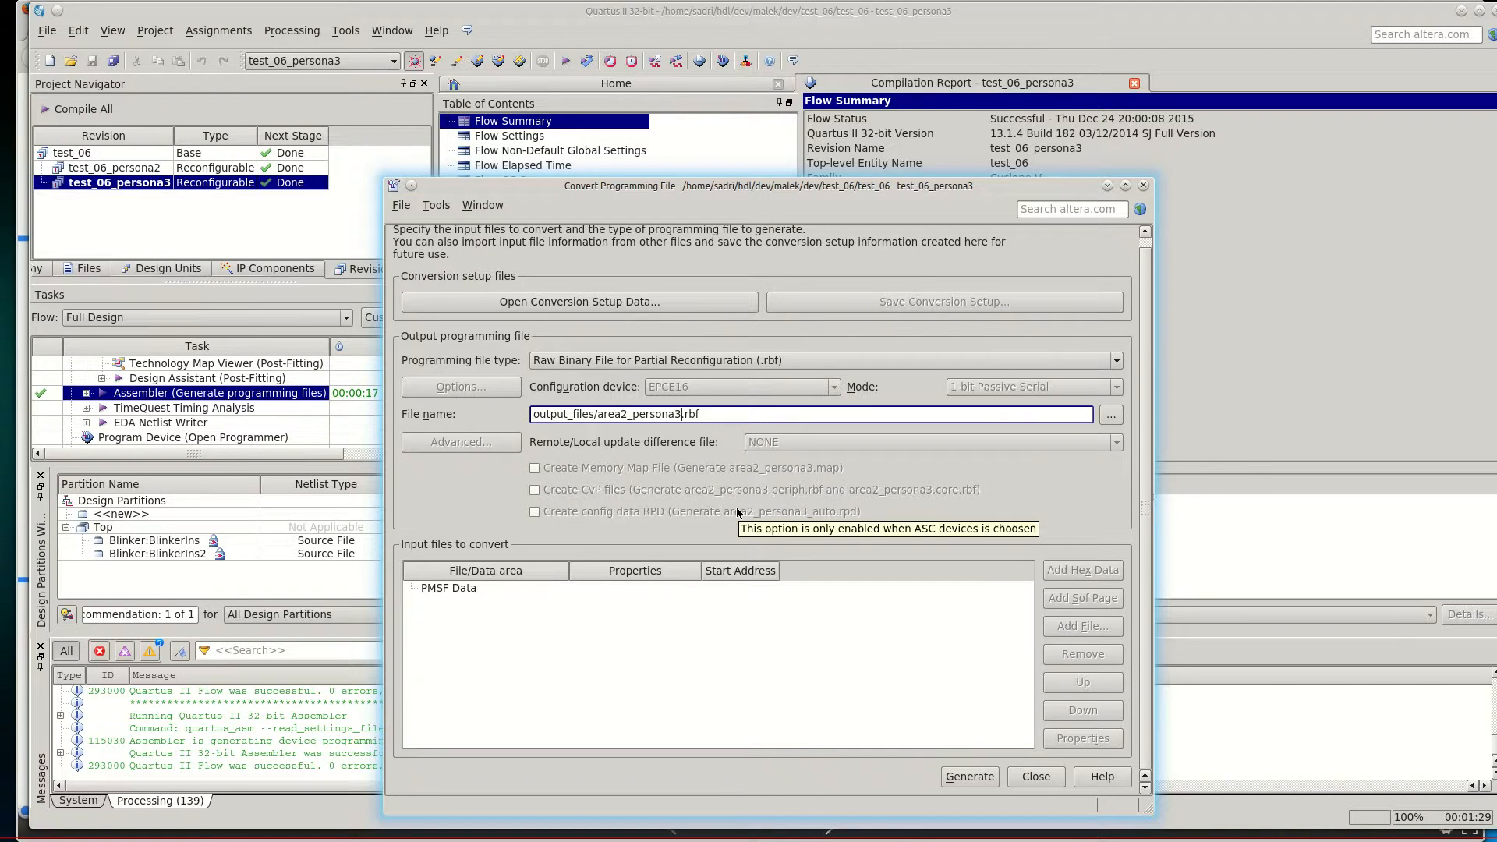
key(BackSpace)
text(1)
key(Right)
key(Right)
key(Right)
key(Right)
key(shift+Right)
text(1)
Step: Add area1_persona1.pmsf from the output_files folder as the PMSF data input
click(463, 593)
click(463, 589)
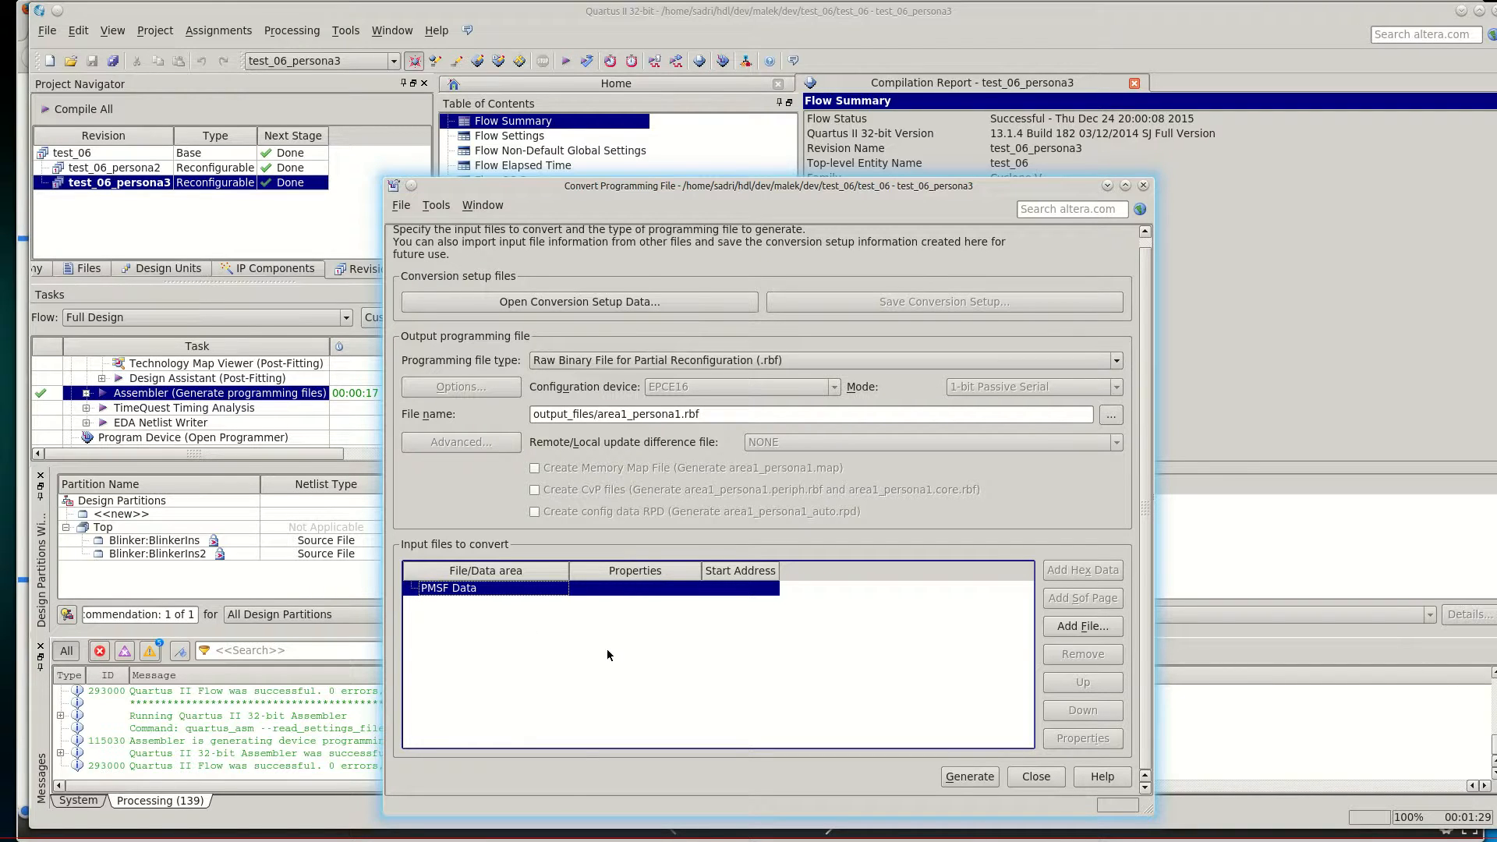
click(1107, 629)
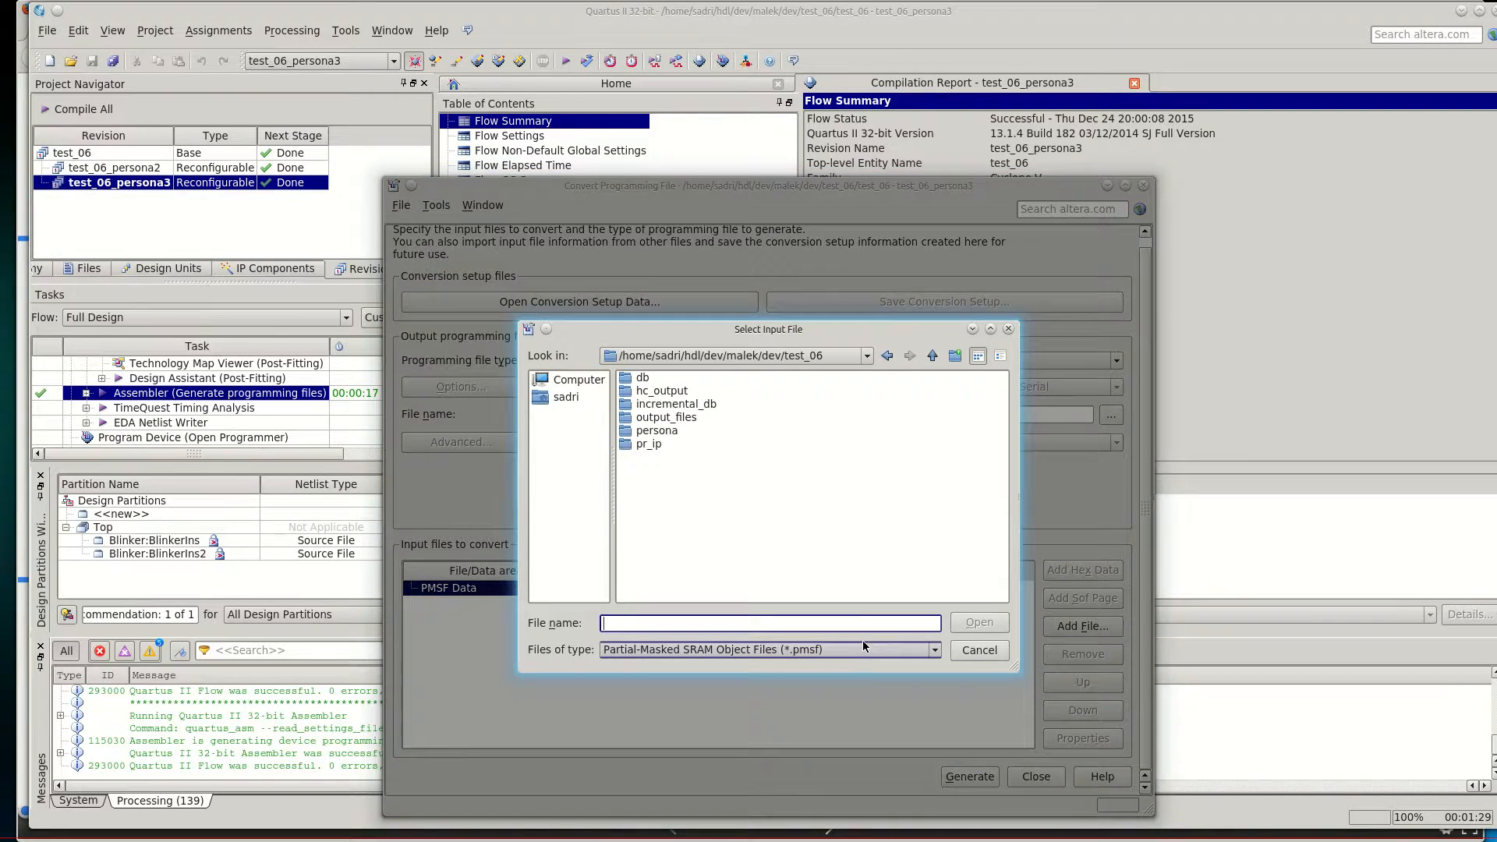
double_click(679, 417)
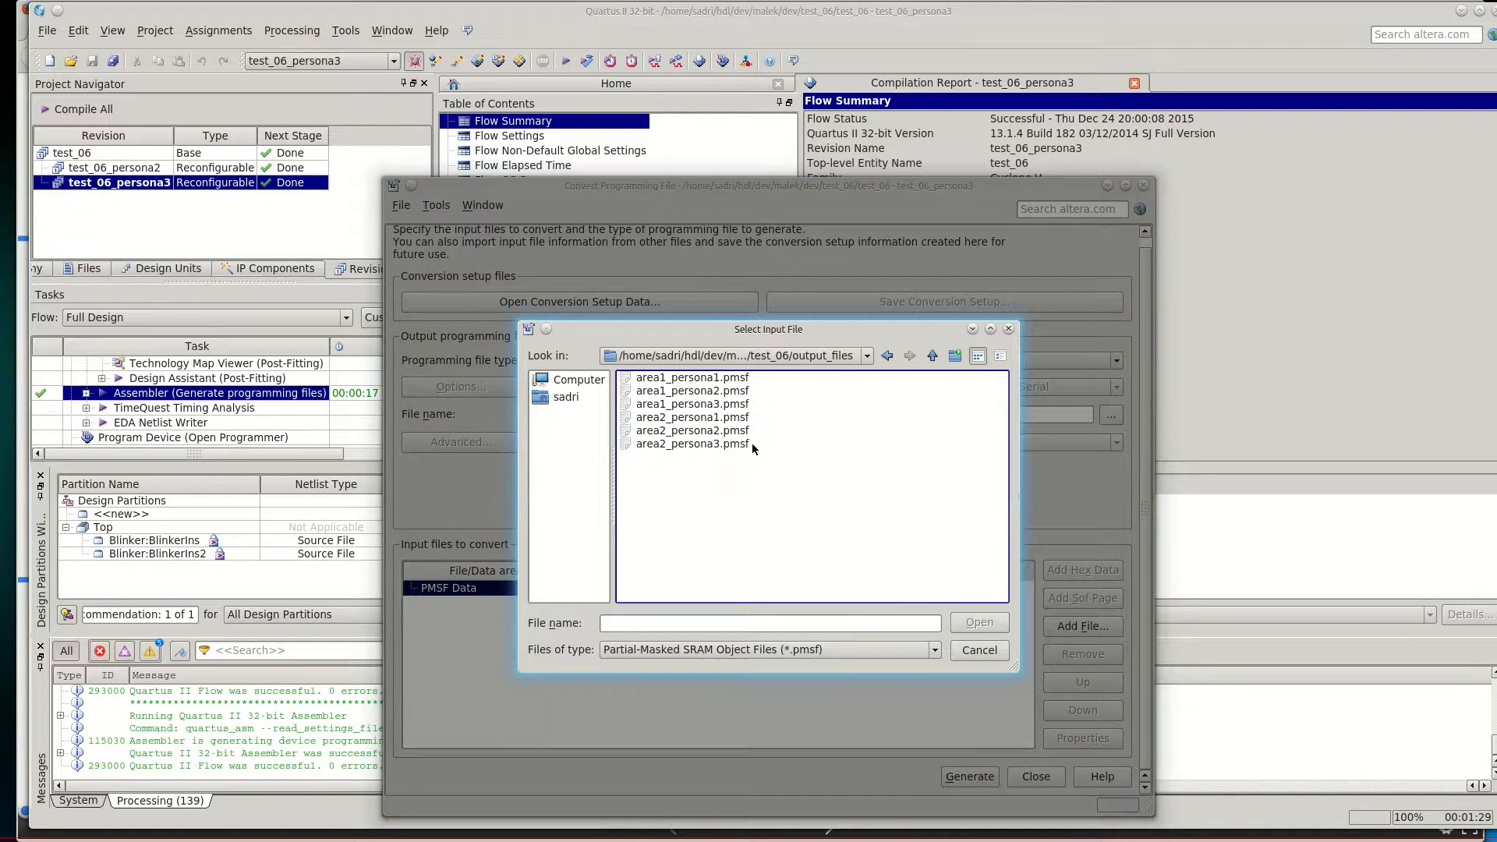
drag(769, 336, 920, 460)
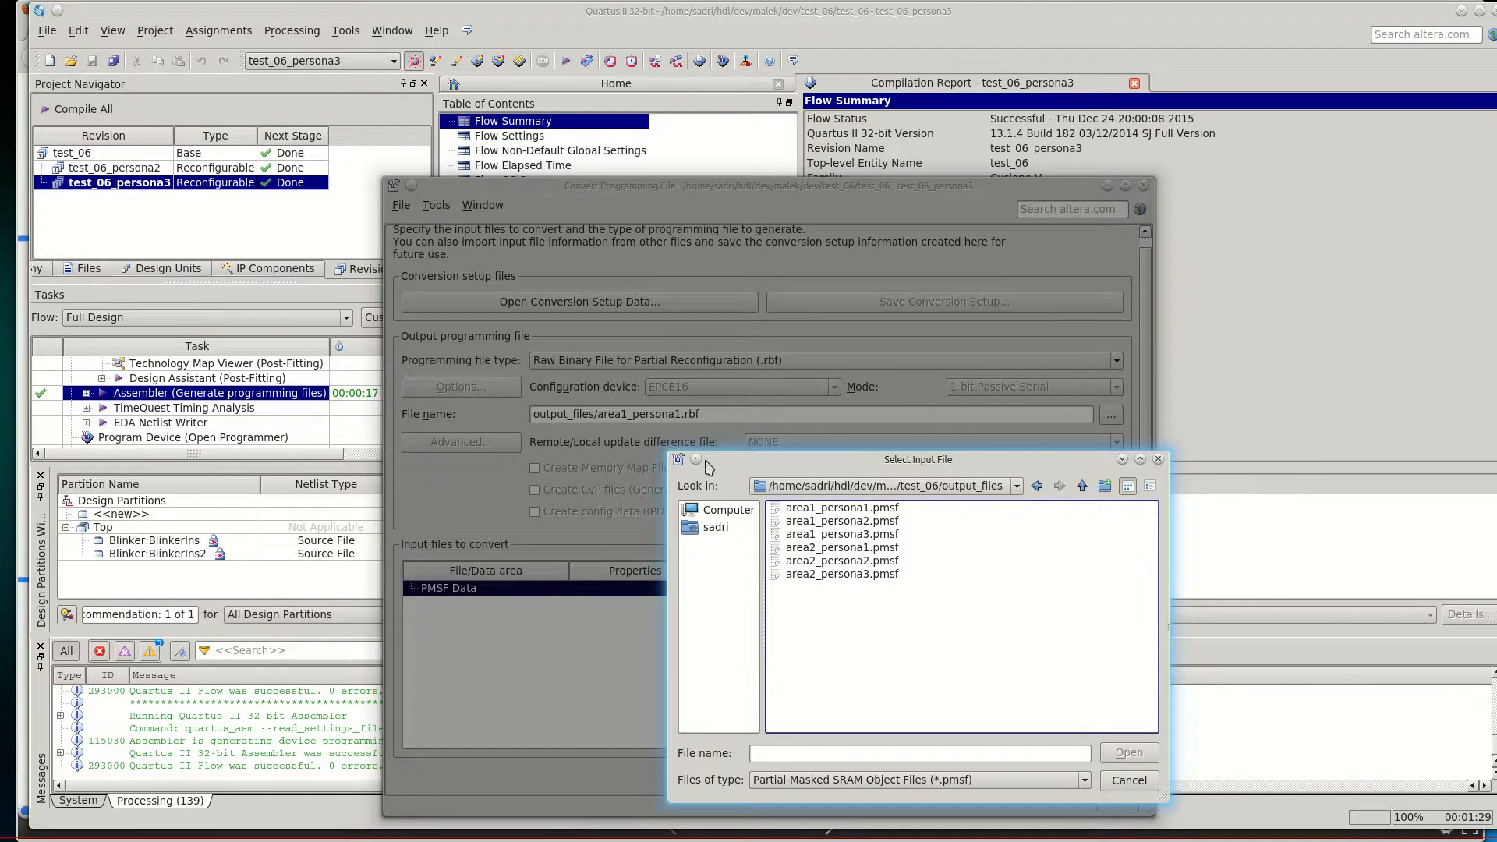
click(820, 511)
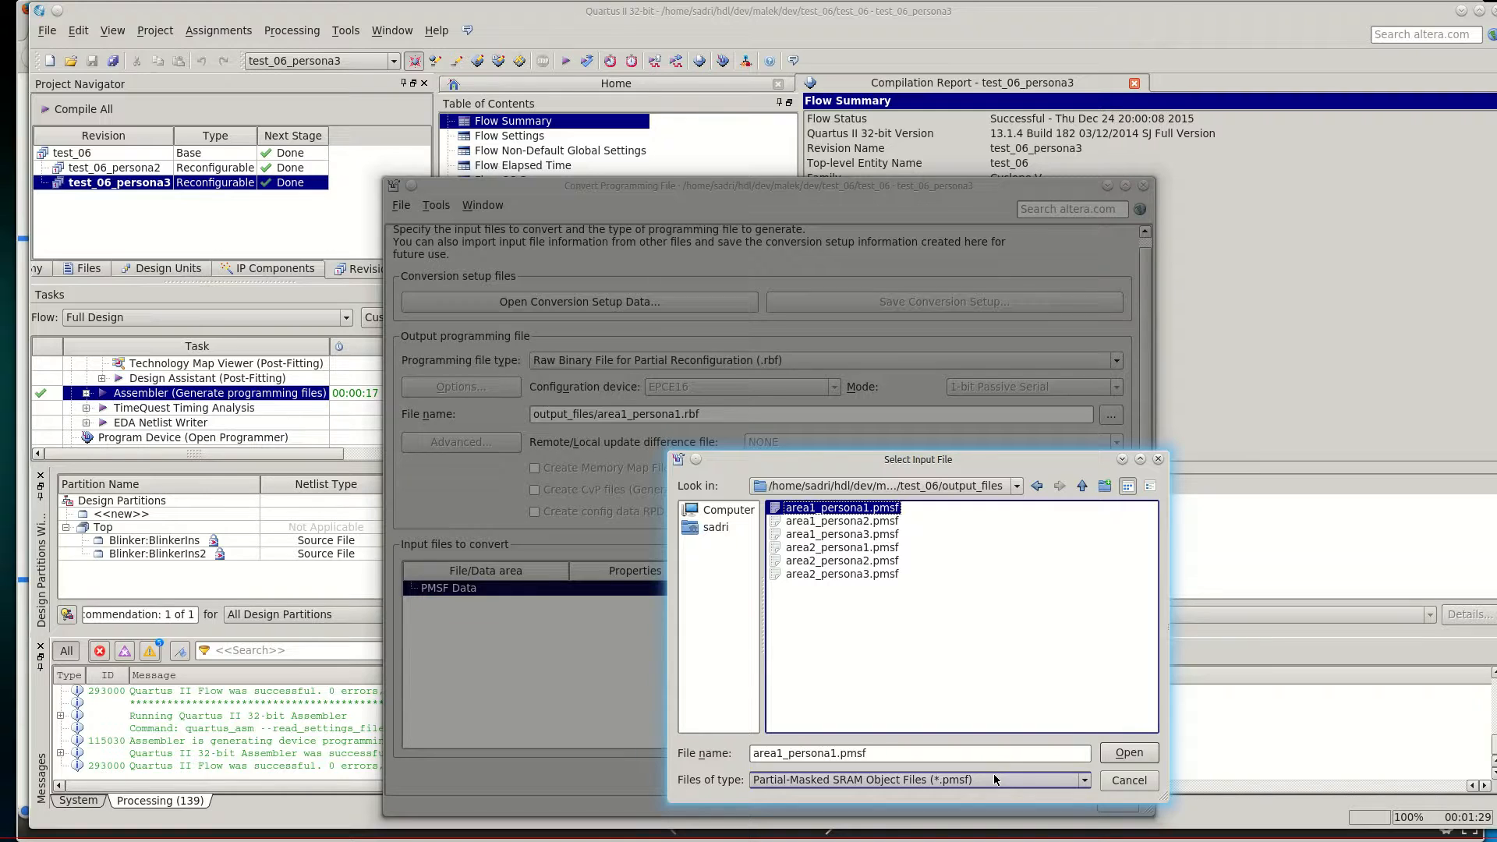
click(1127, 753)
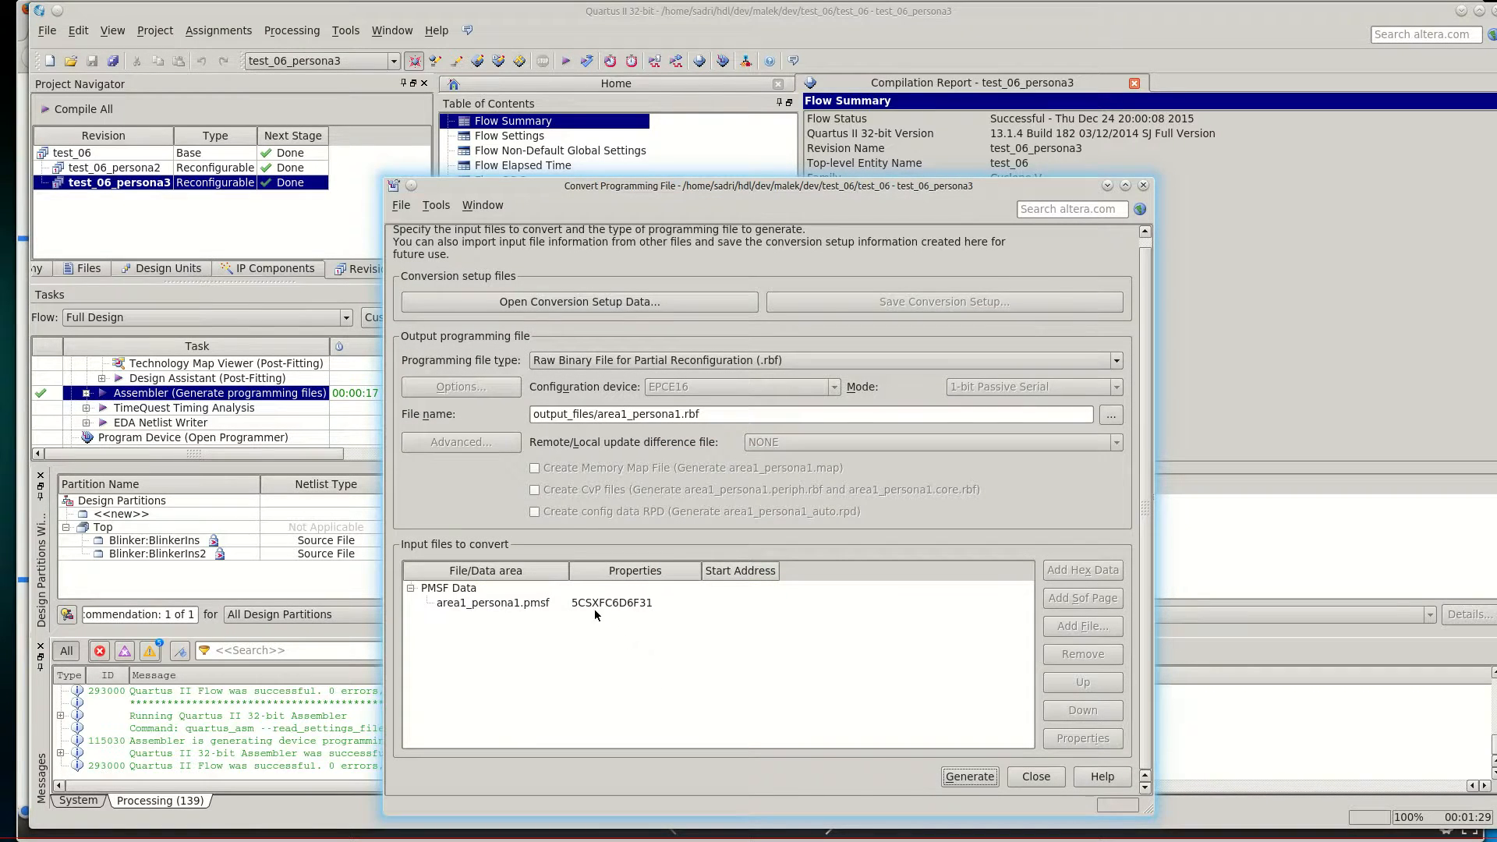
Step: Accept the properties of area1_persona1.pmsf with compression, SCRUB mode and memory-content writing off, and generate output_files/area1_persona1.rbf
click(593, 605)
click(1083, 738)
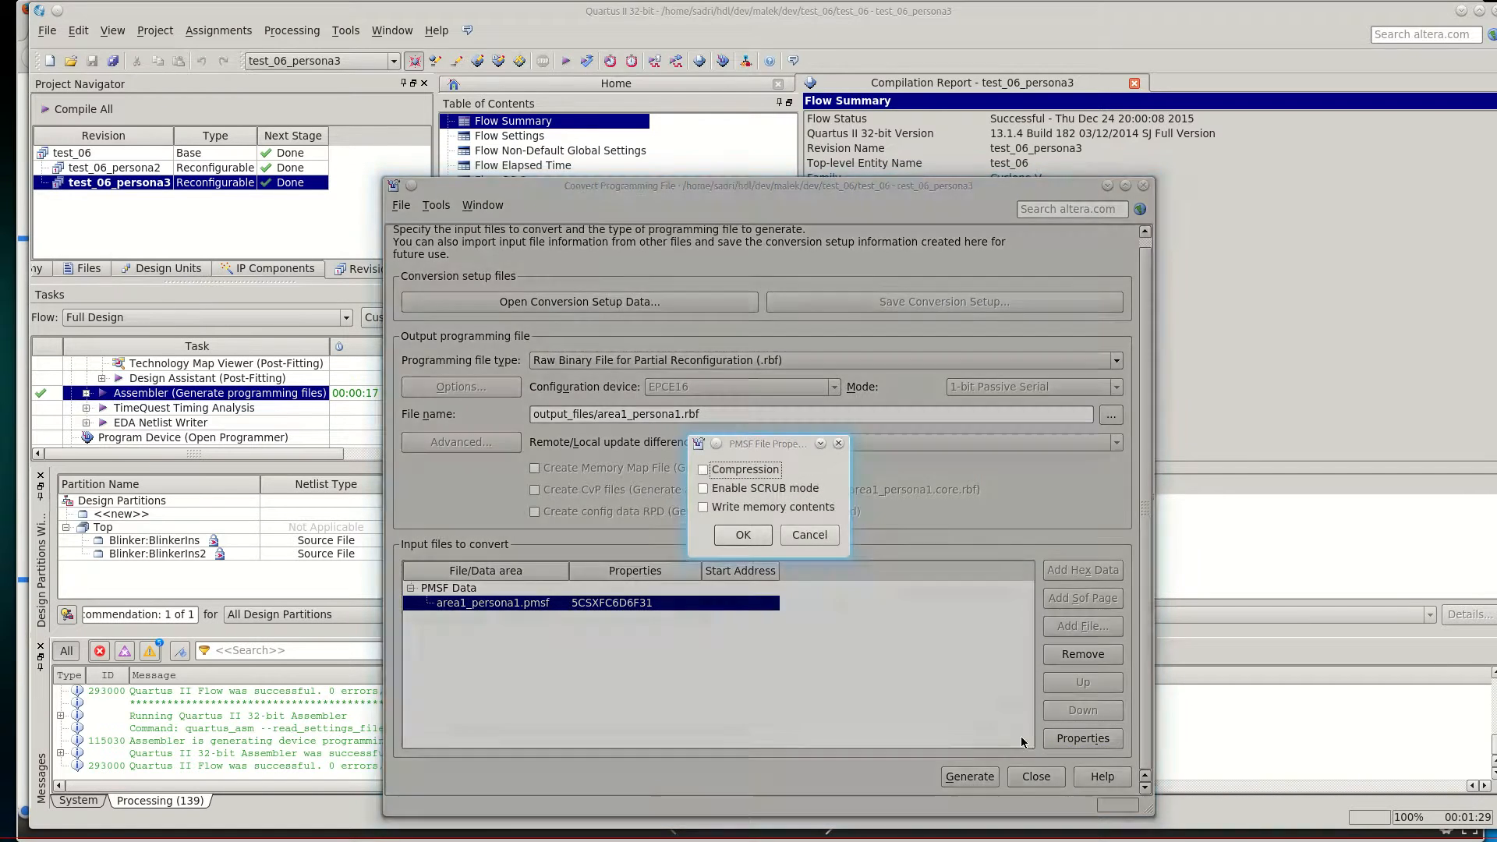
drag(767, 453, 758, 559)
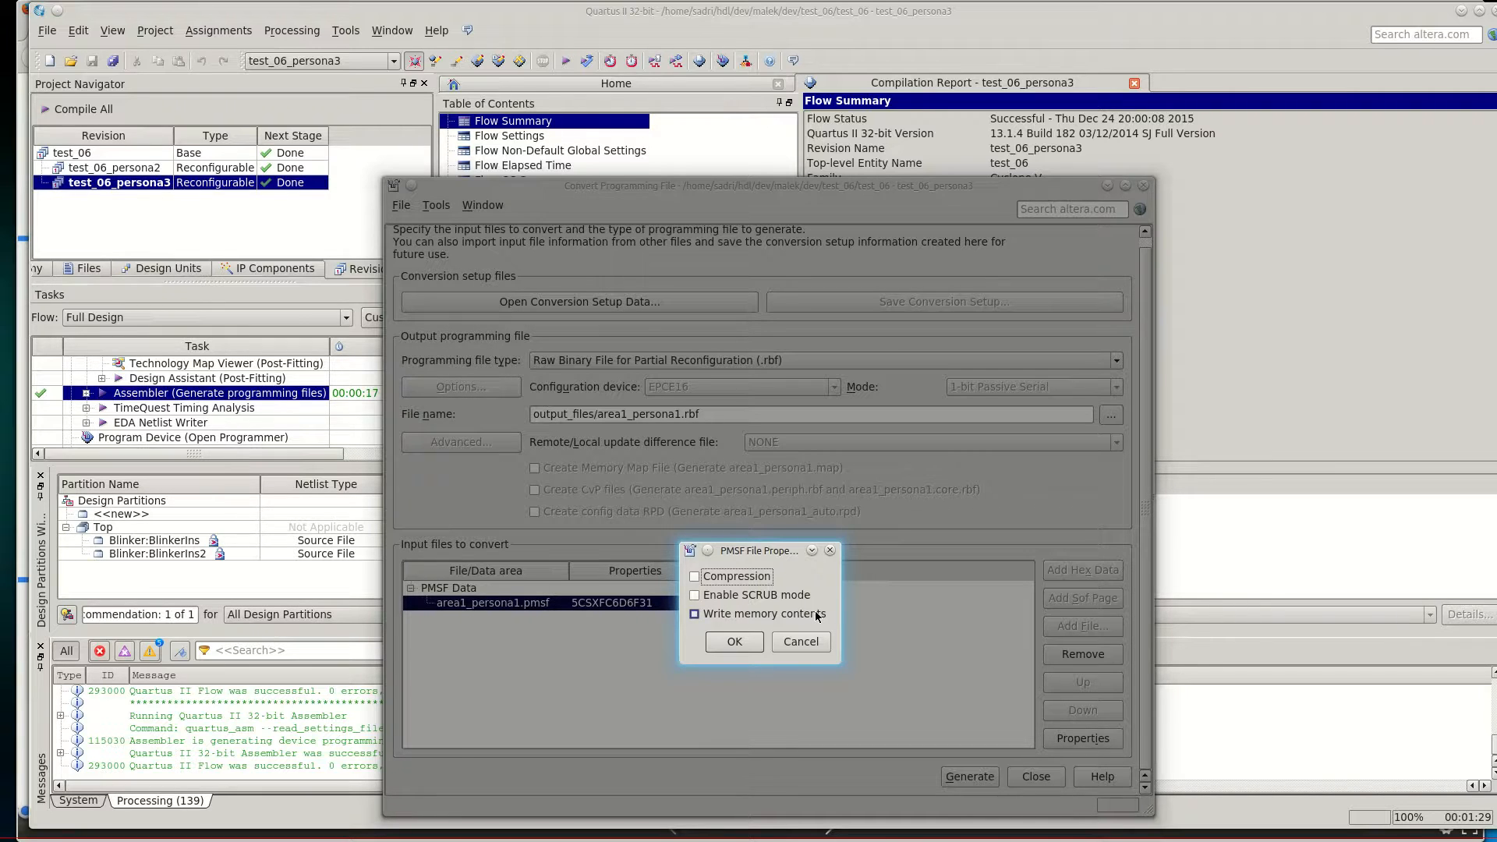
click(734, 641)
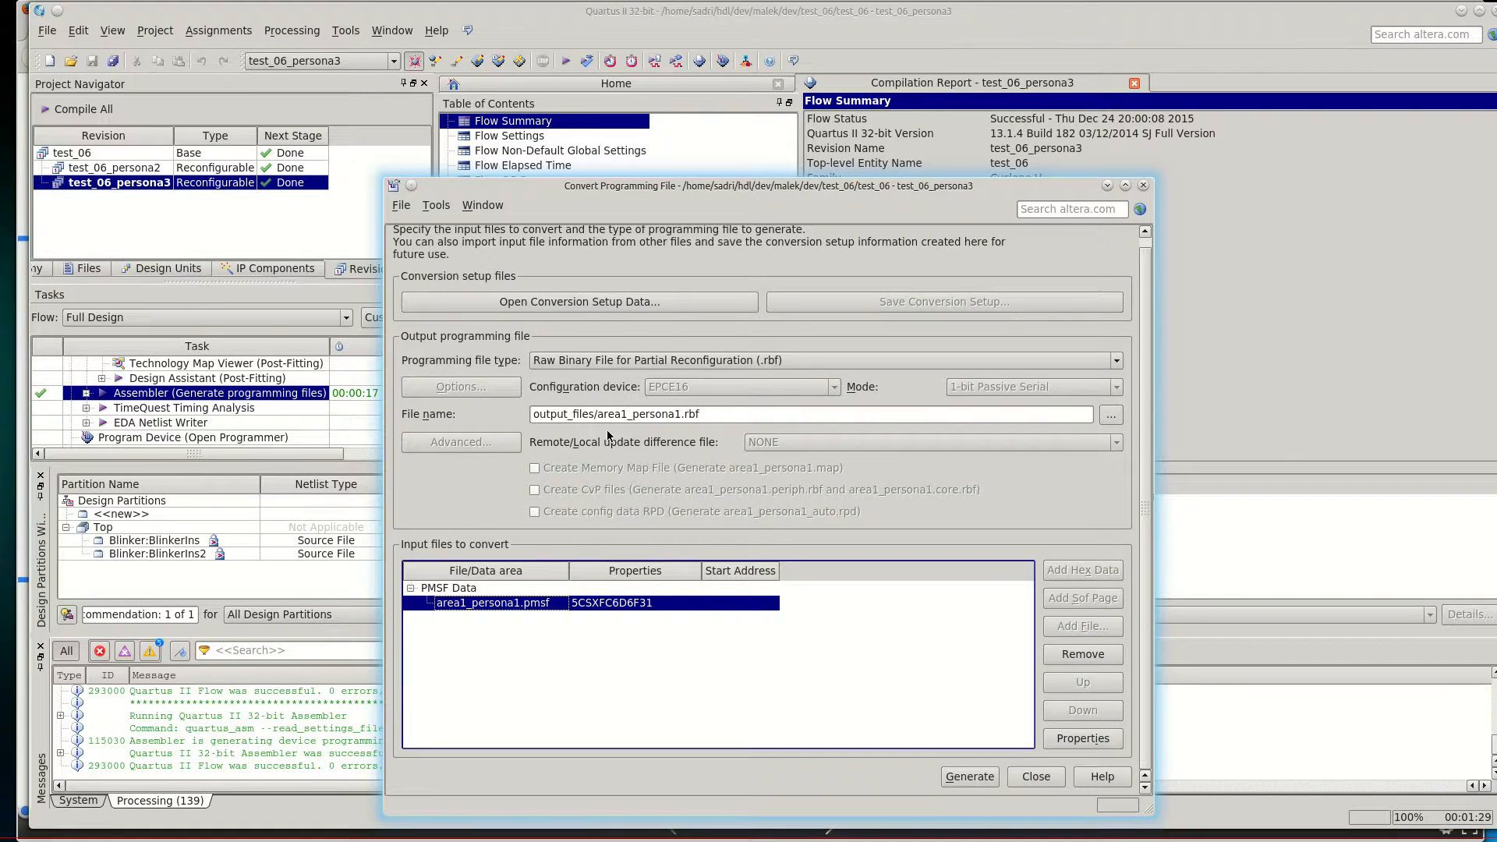
click(984, 779)
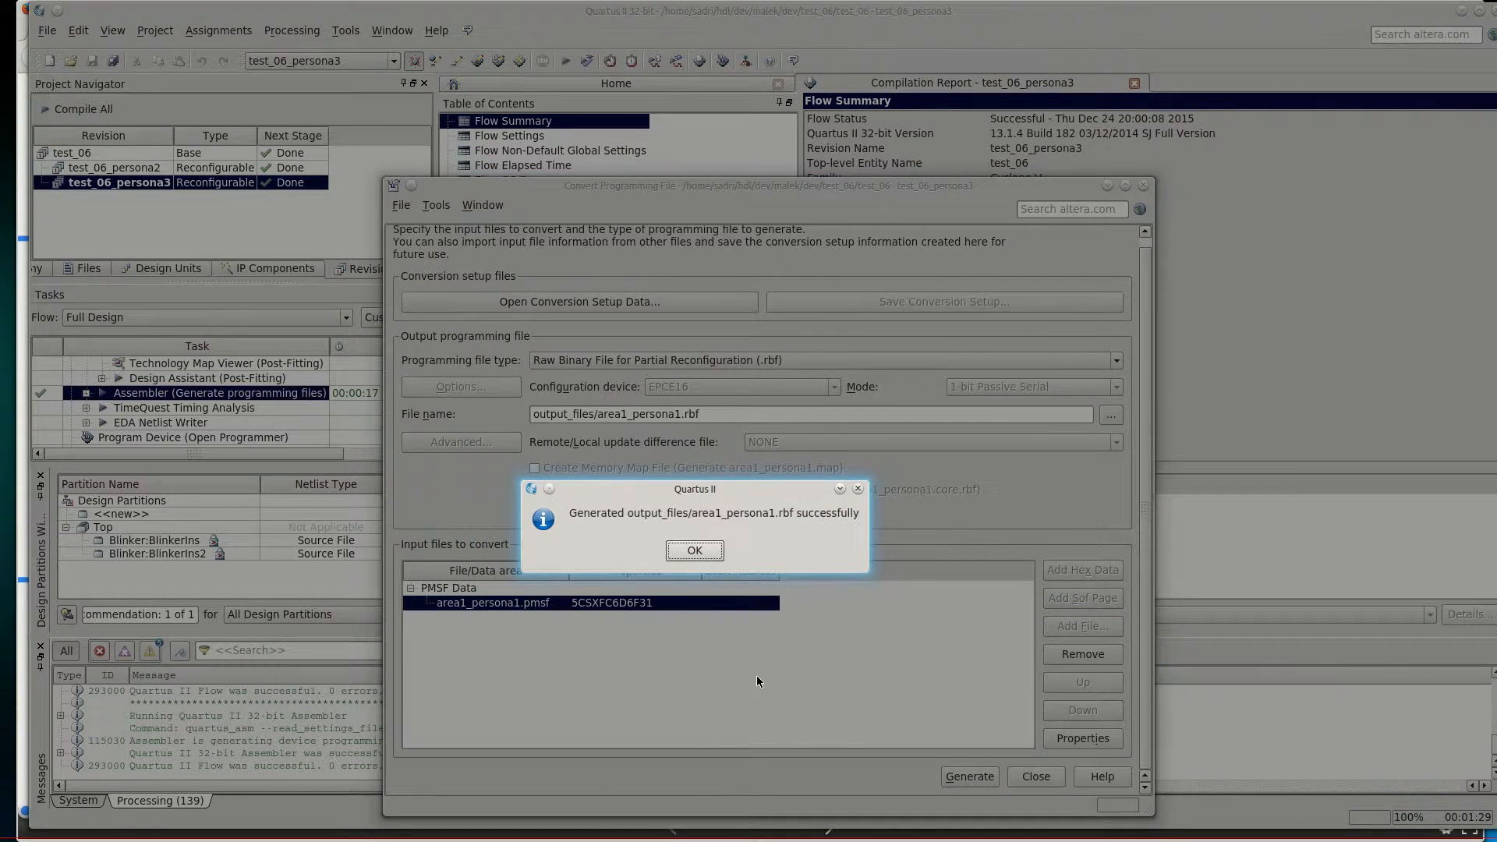
click(705, 550)
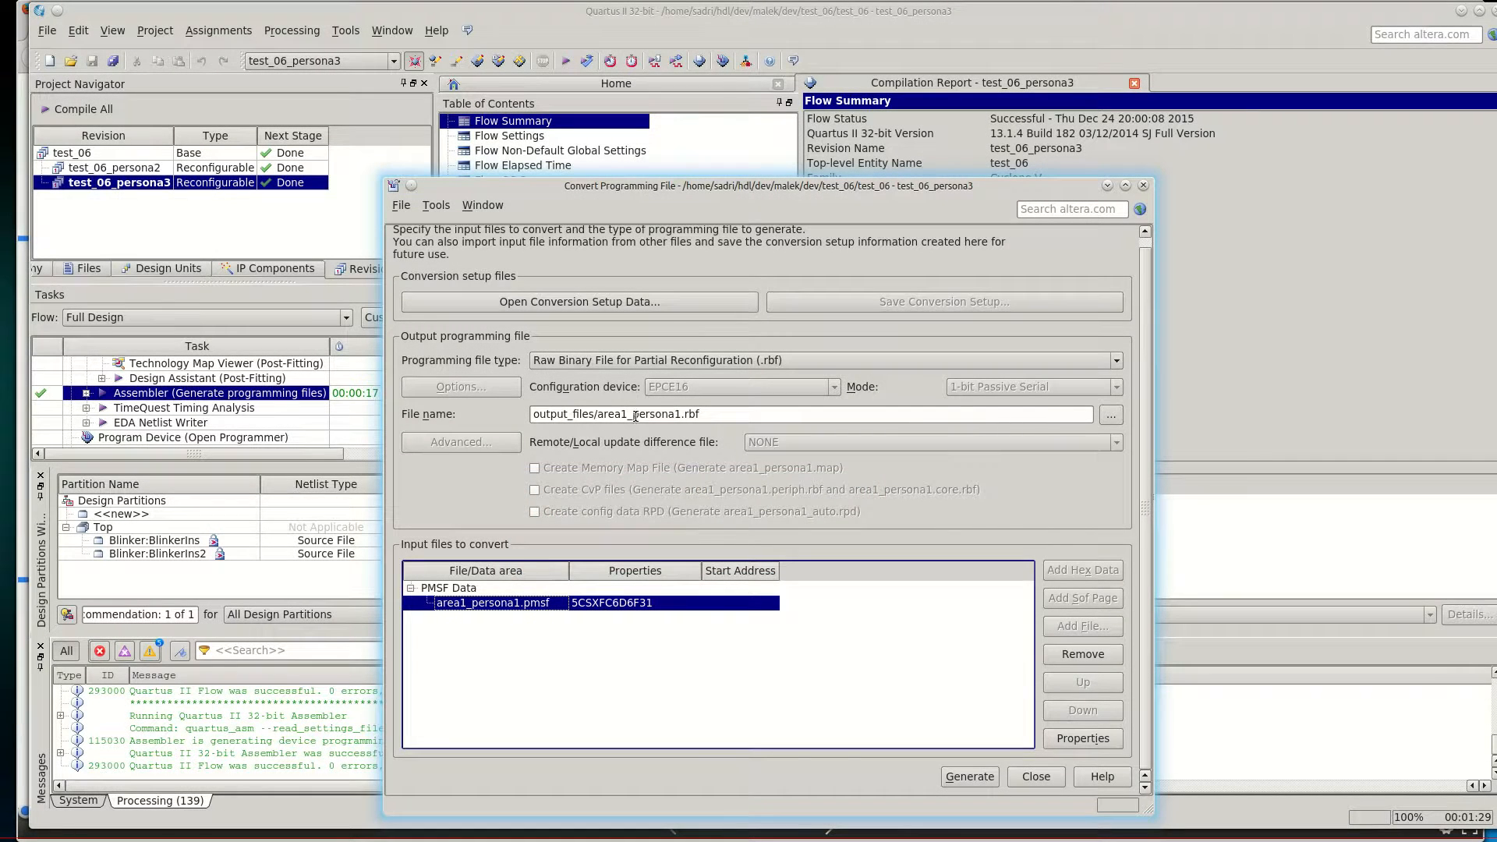
Step: Set the output file to output_files/area1_persona2.rbf and remove area1_persona1.pmsf from the input files
click(635, 416)
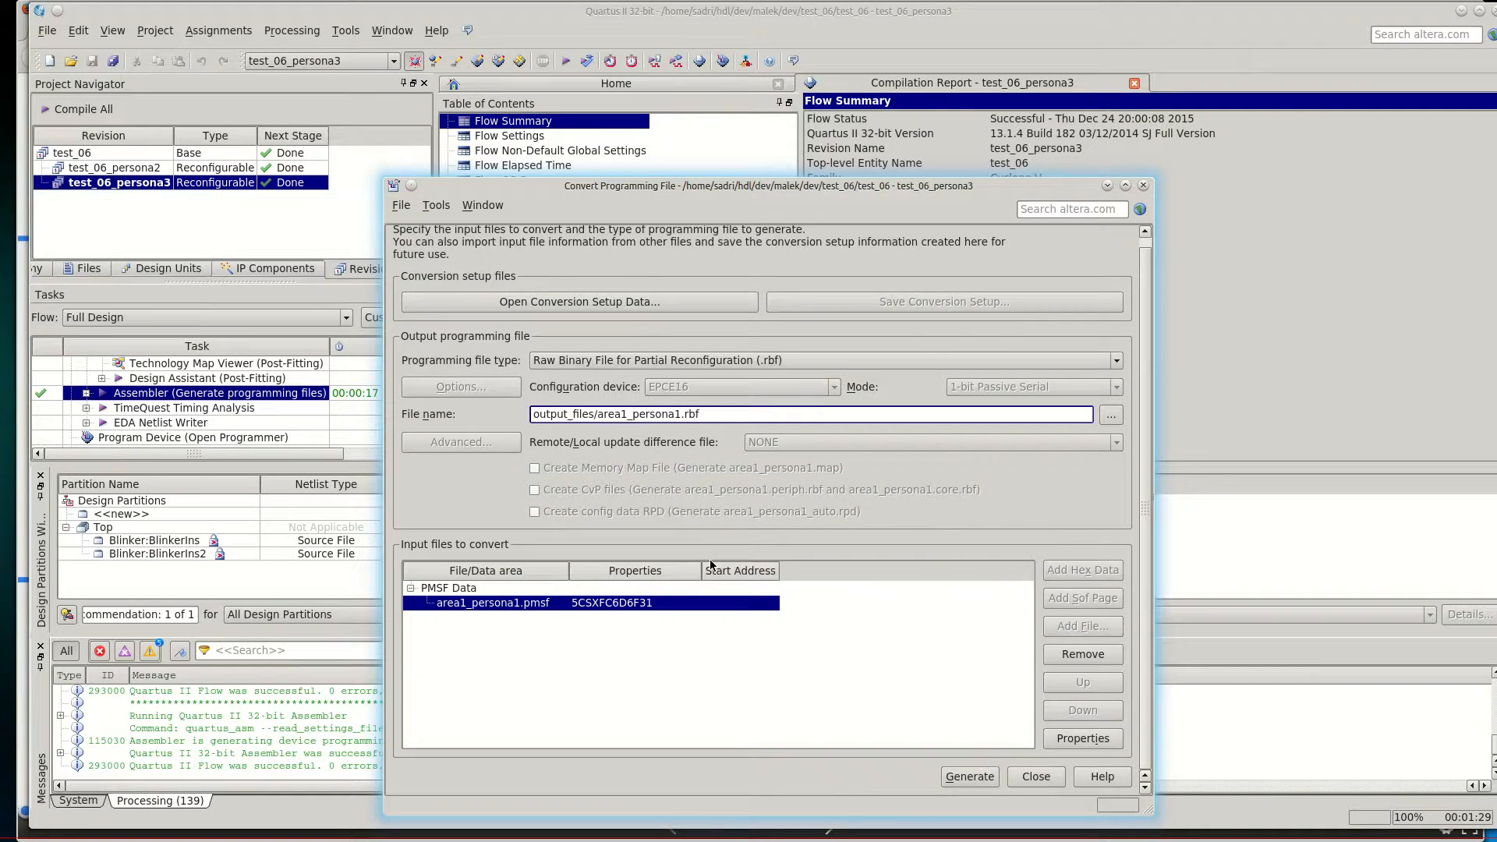
key(BackSpace)
text(2)
click(1083, 654)
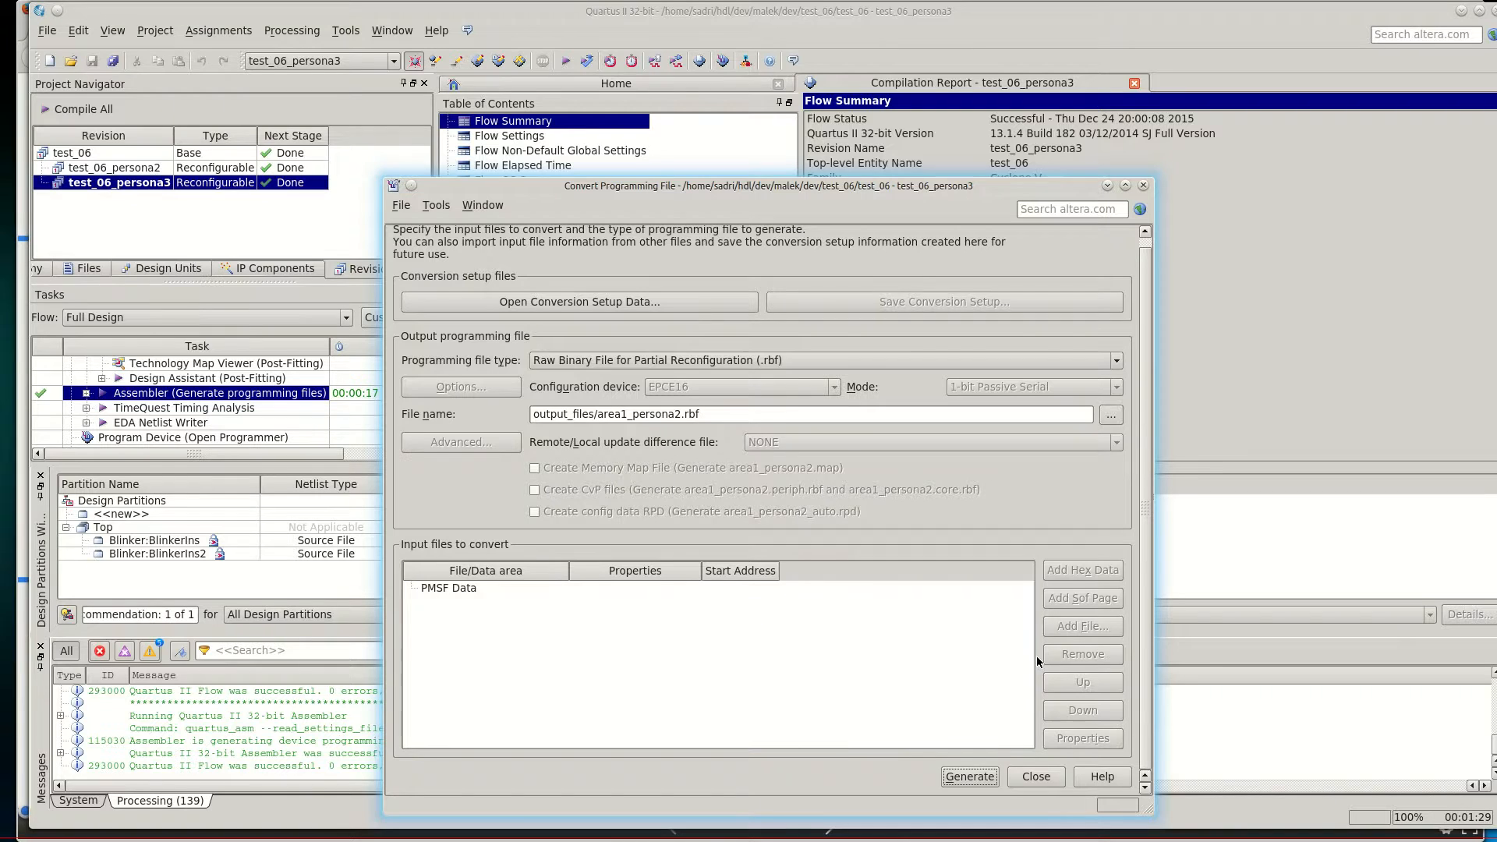
Step: Add area1_persona2.pmsf from the output_files folder as the PMSF data input and generate the .rbf file
click(455, 590)
click(1049, 626)
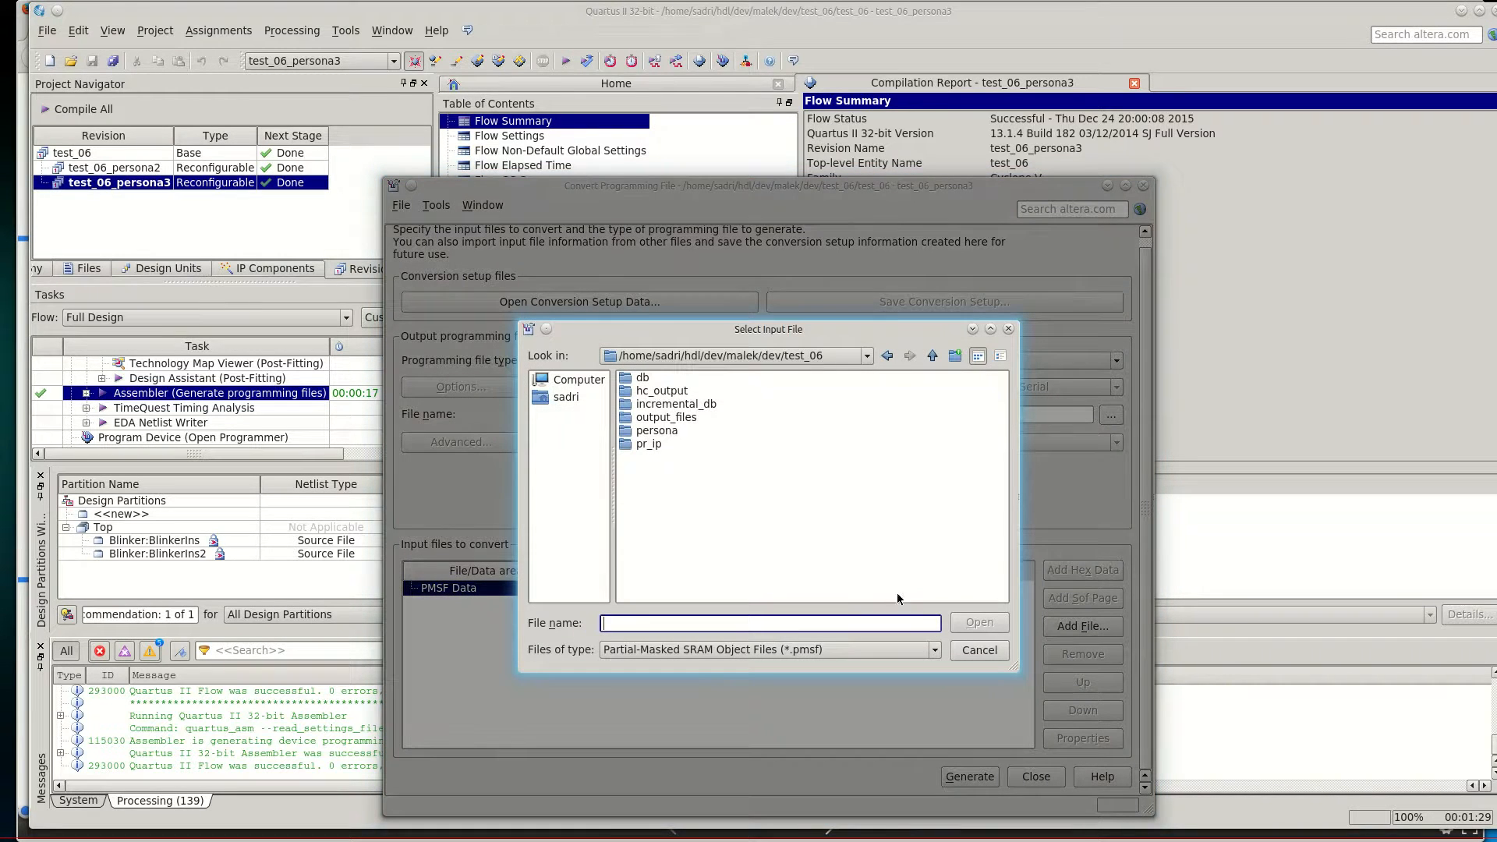
double_click(685, 422)
double_click(683, 392)
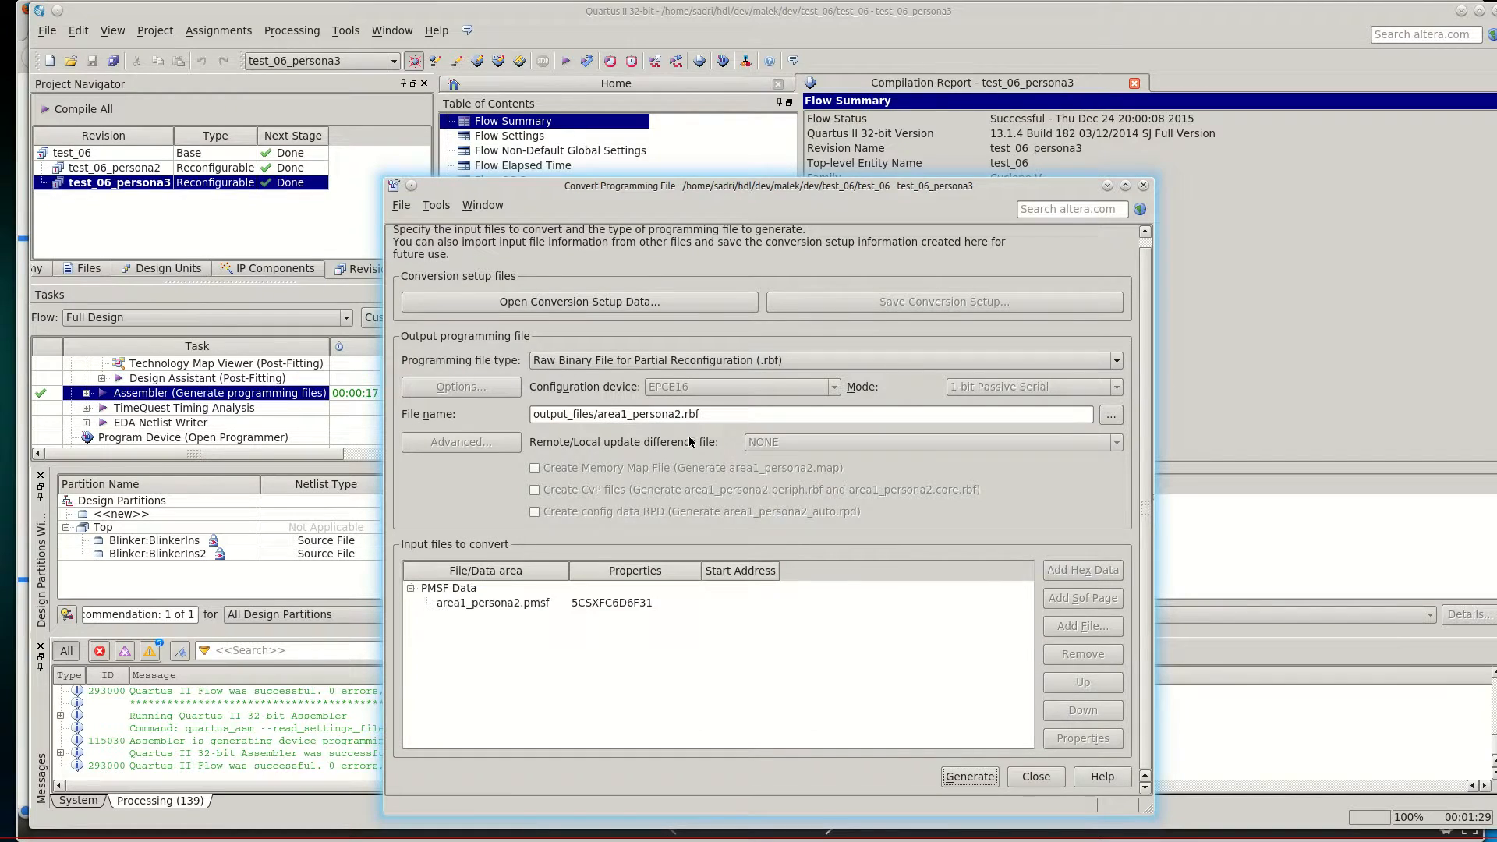
click(986, 779)
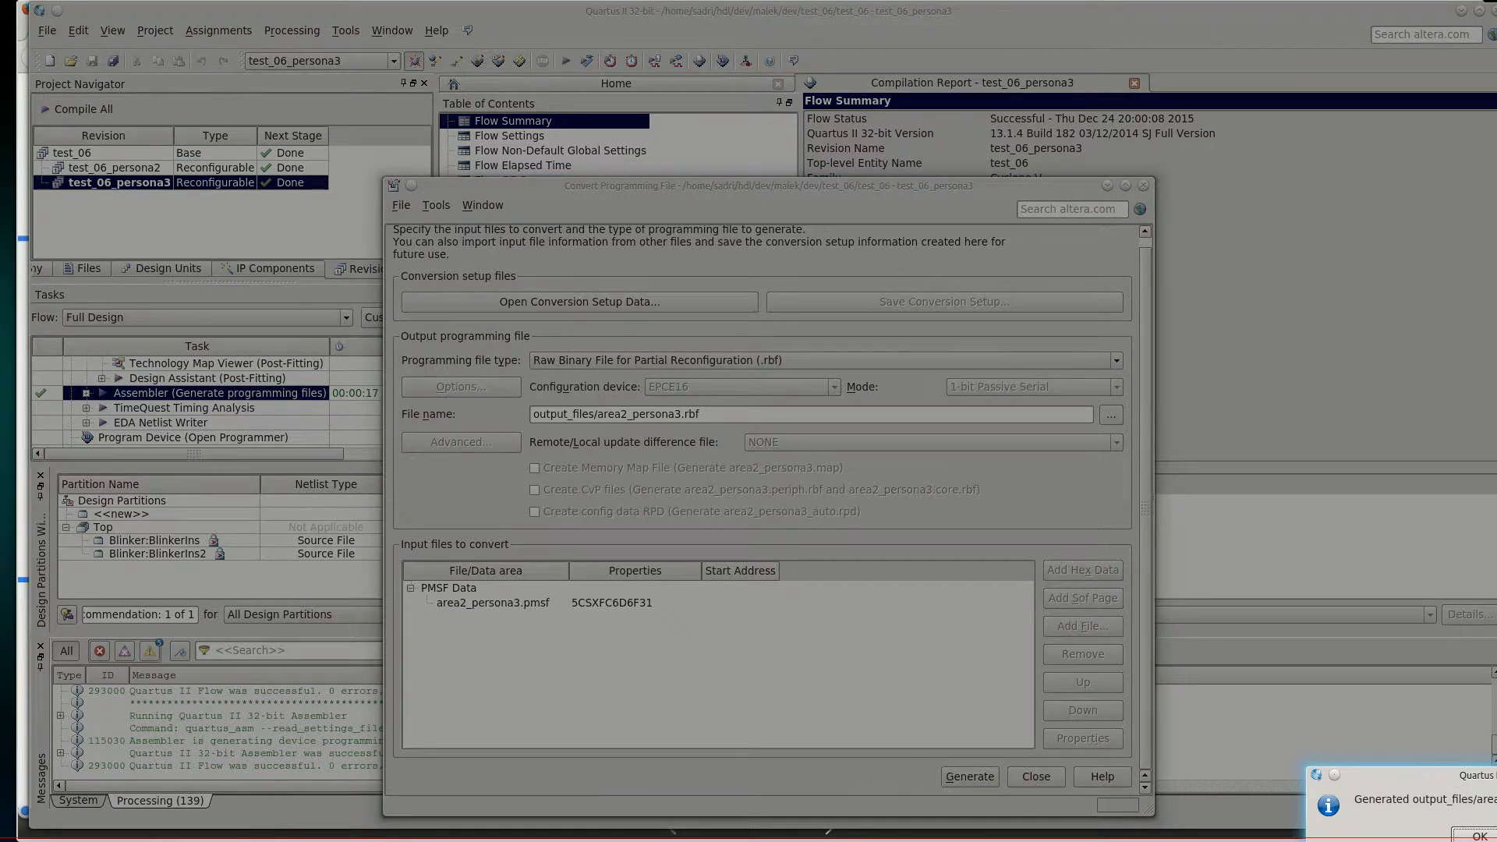
click(1466, 834)
Step: Switch to the Dolphin file manager and examine the .pmsf, .rbf, .sof and .msf files in test_06's output_files folder
drag(980, 840, 951, 288)
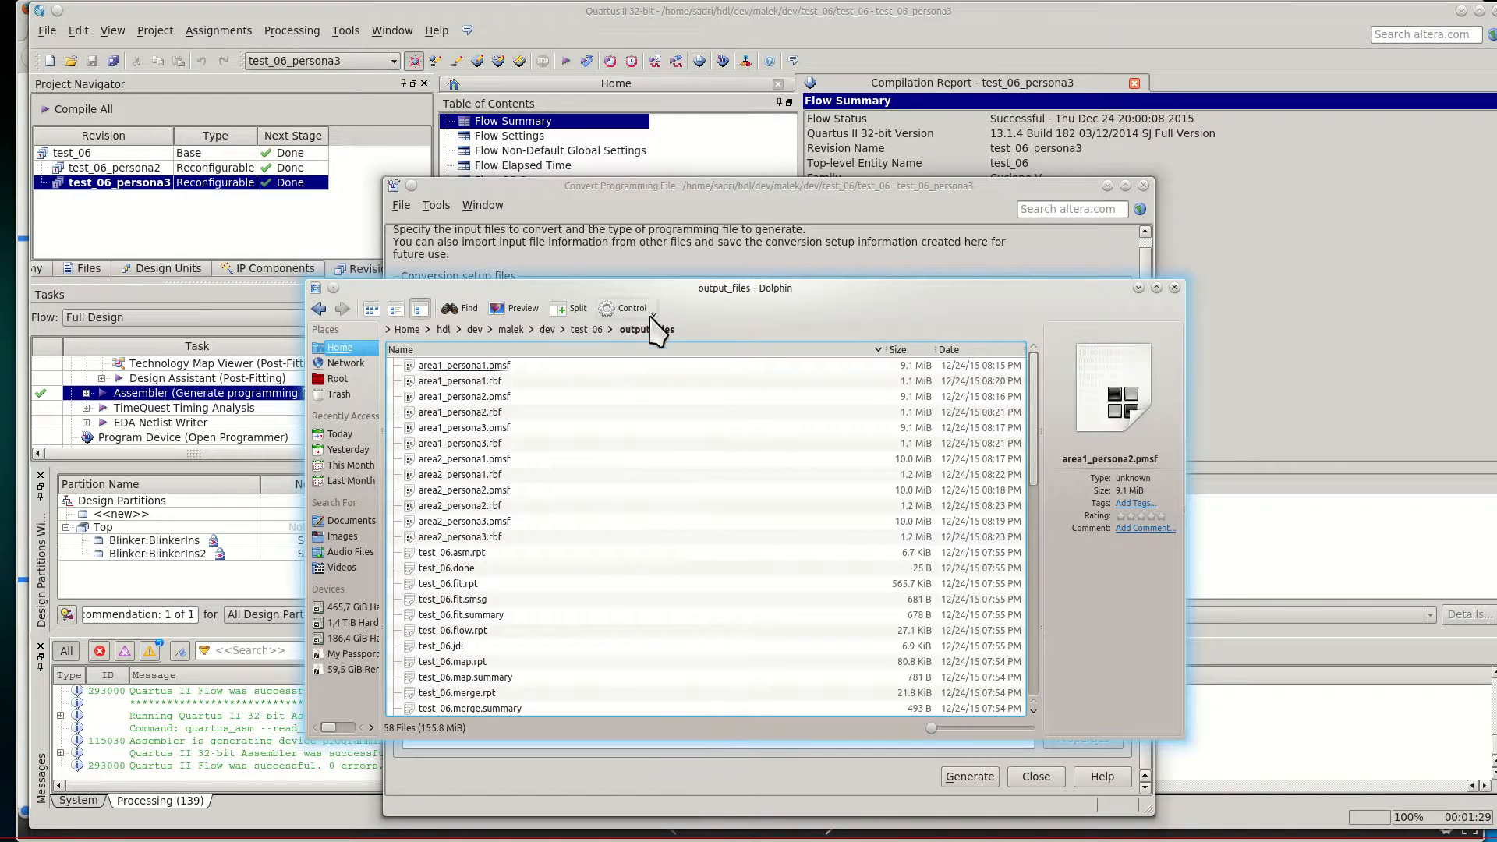
drag(718, 289, 780, 230)
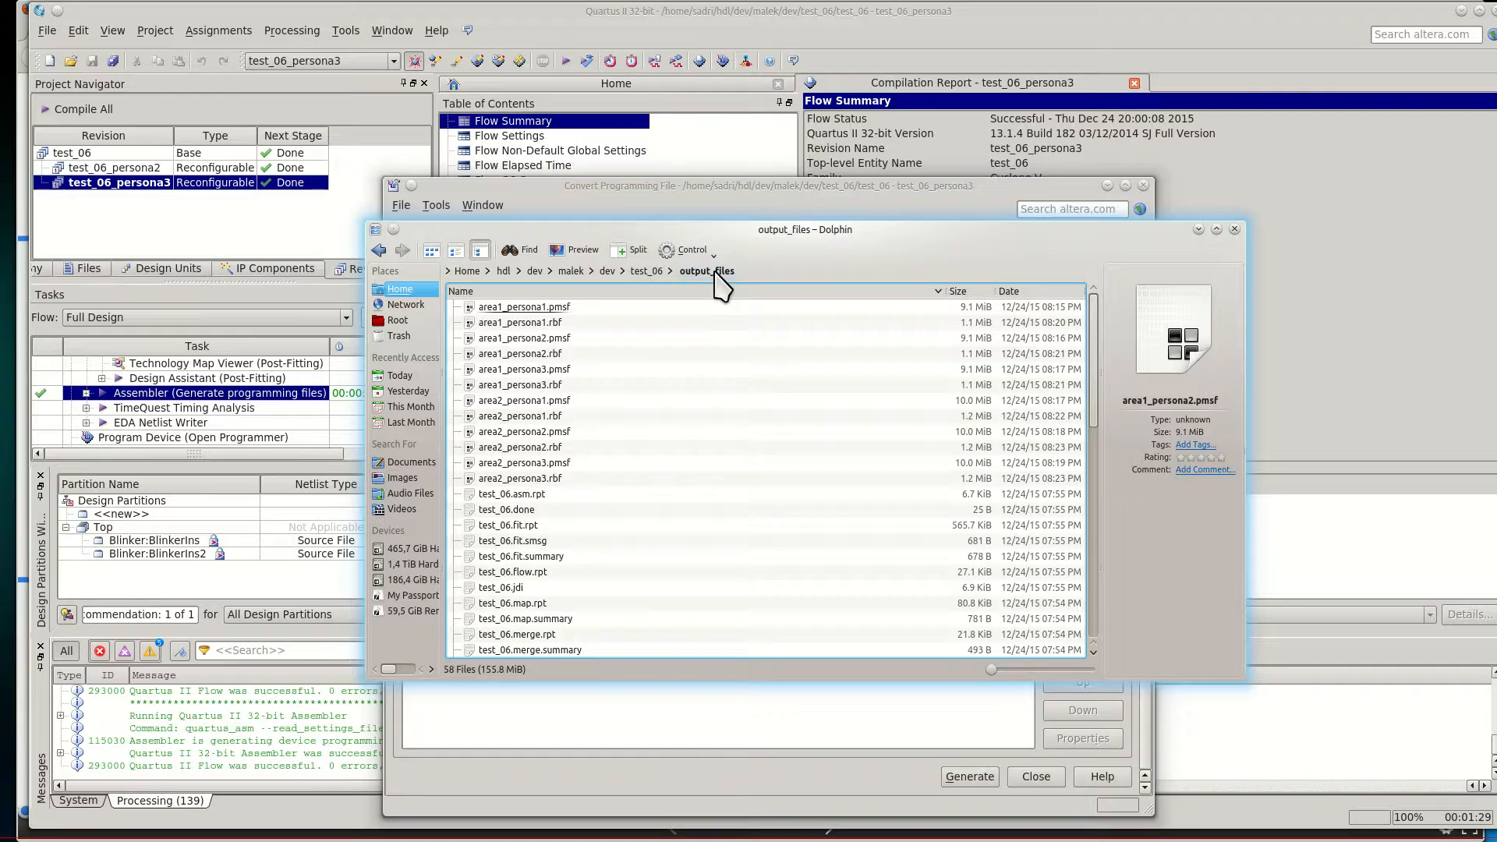
scroll(681, 499, down, 2)
scroll(681, 499, down, 6)
scroll(681, 499, down, 4)
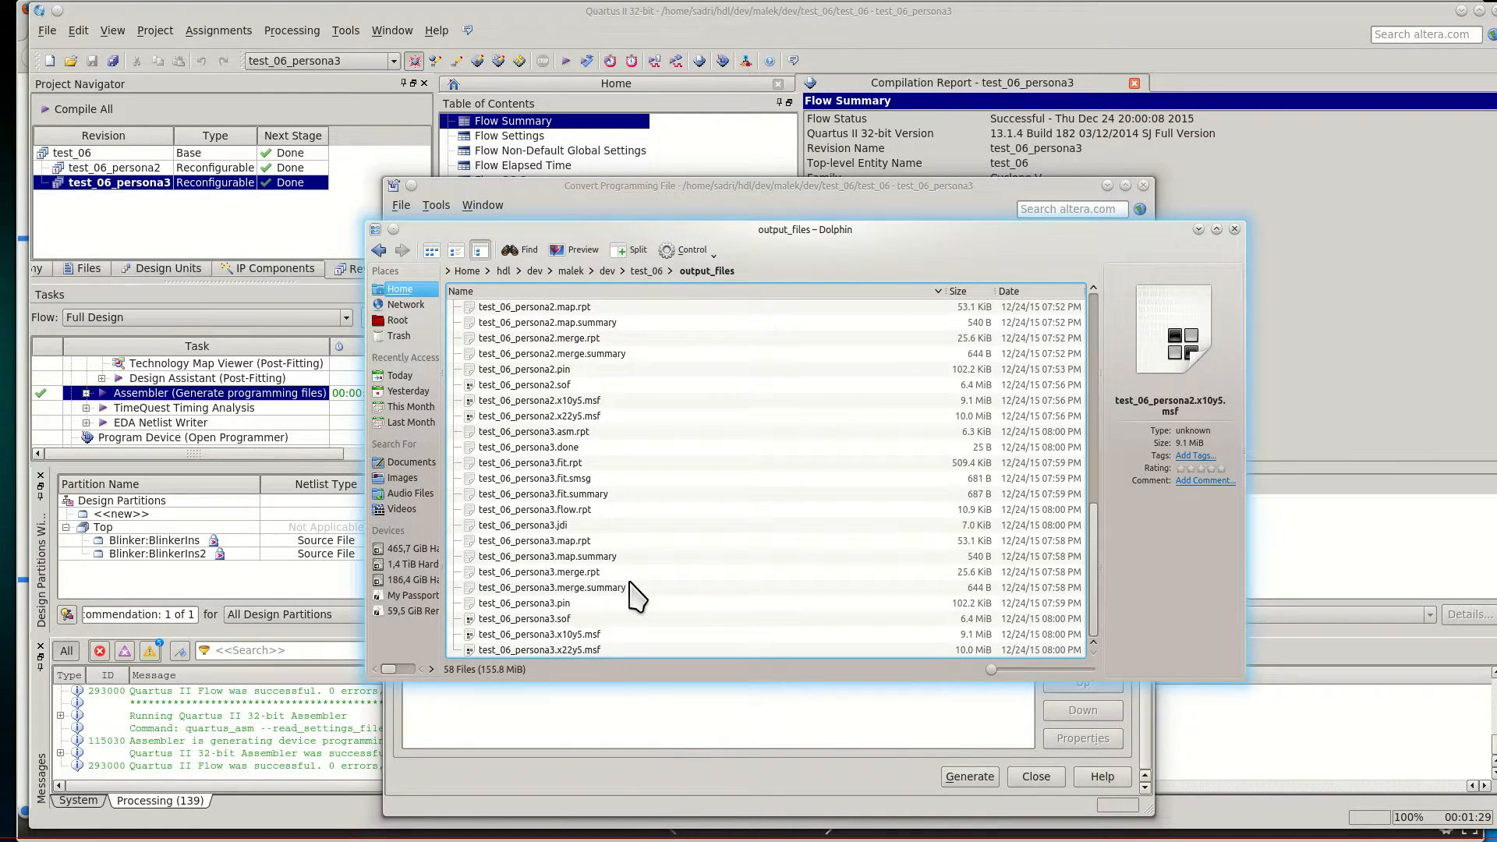
scroll(1101, 581, up, 1)
drag(1098, 569, 1090, 443)
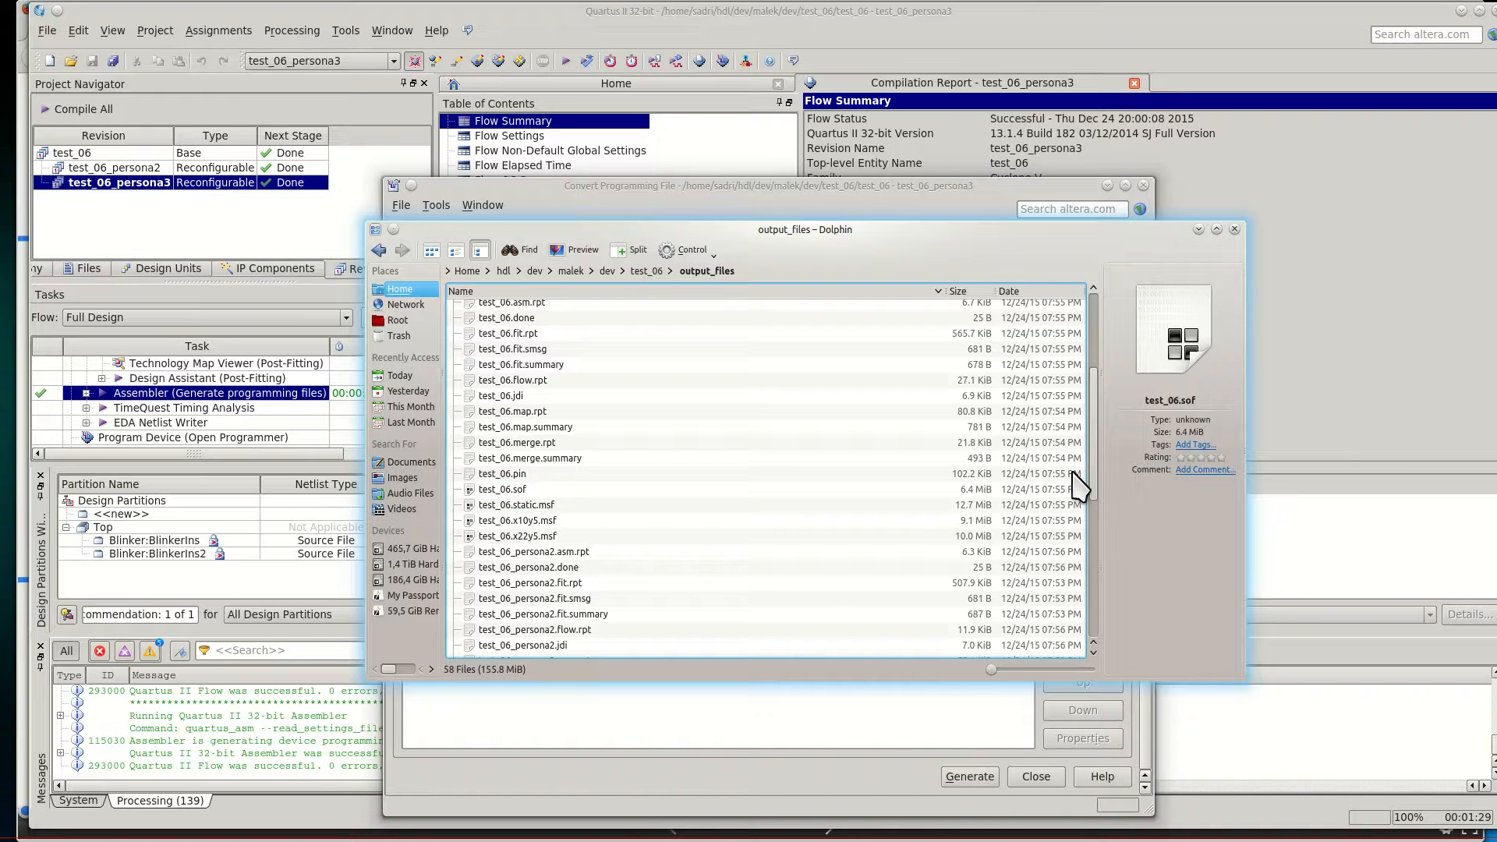
scroll(1080, 375, up, 4)
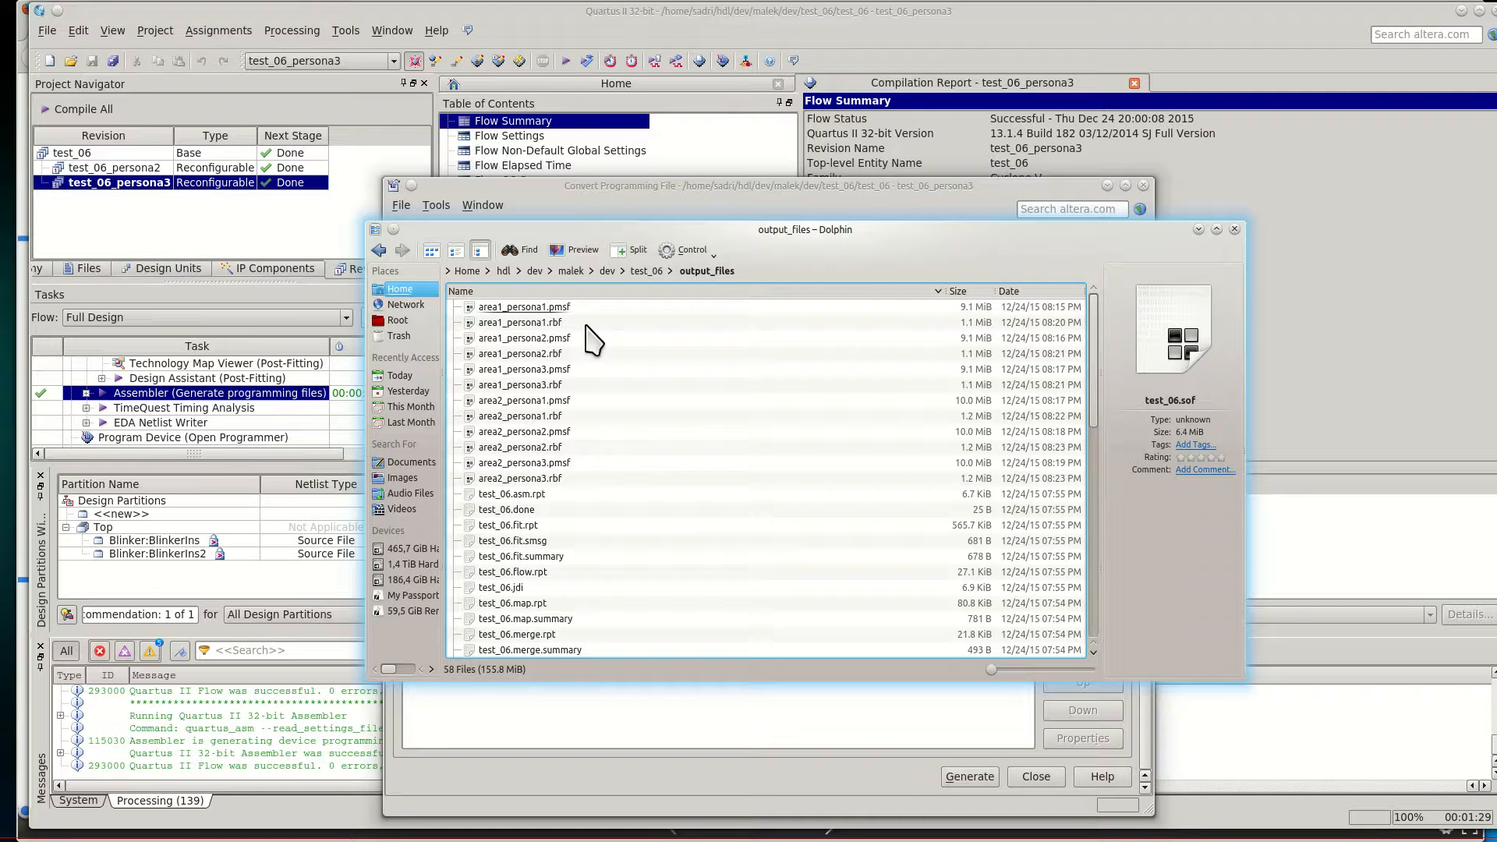
scroll(635, 562, down, 5)
scroll(637, 571, up, 5)
drag(709, 234, 605, 286)
drag(722, 287, 750, 374)
Step: Return to the Convert Programming File window and close it
click(910, 190)
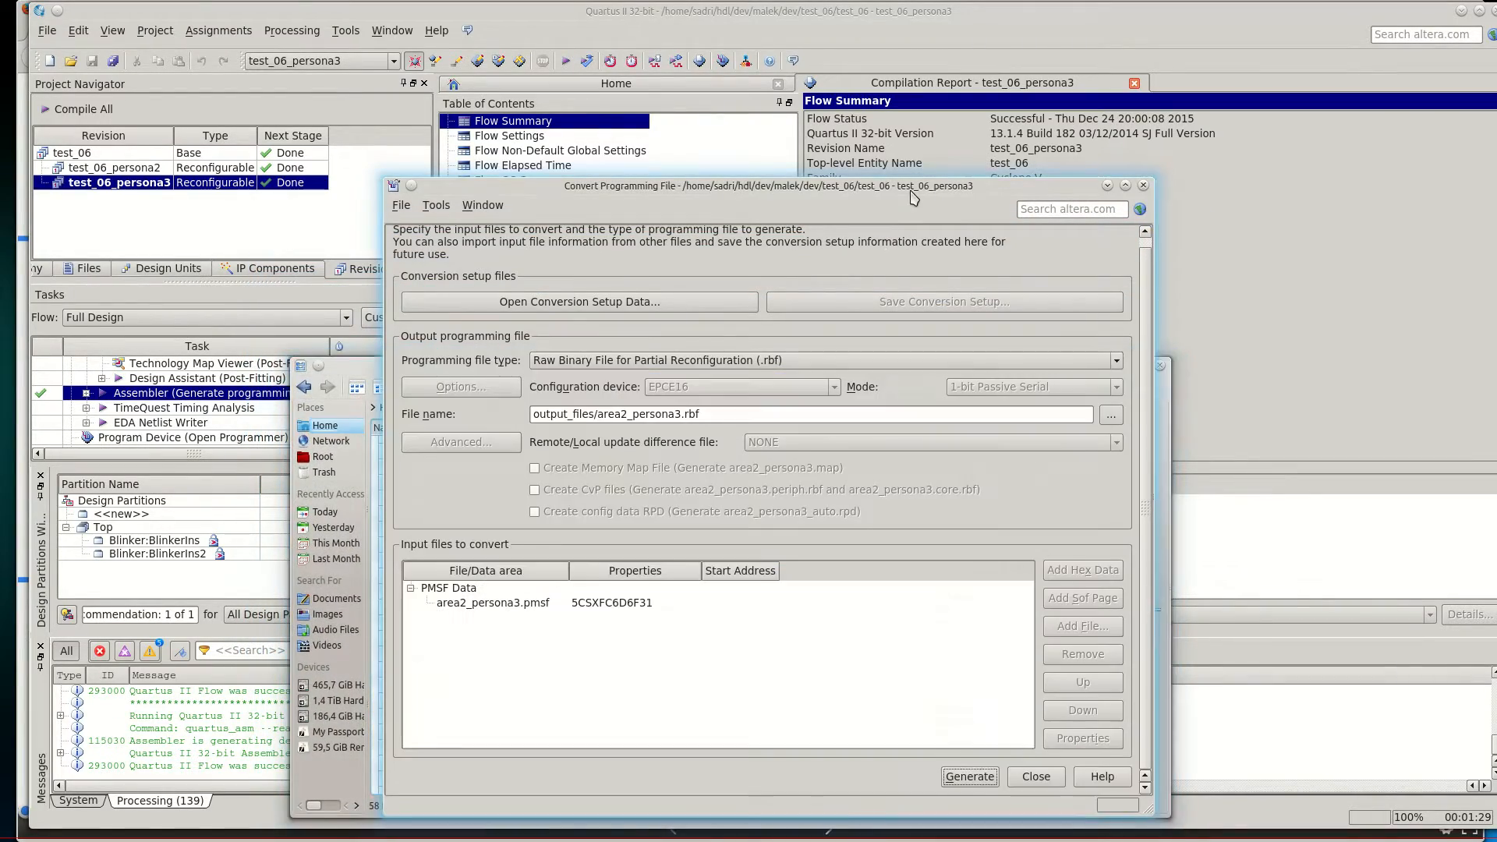
click(1143, 187)
click(317, 229)
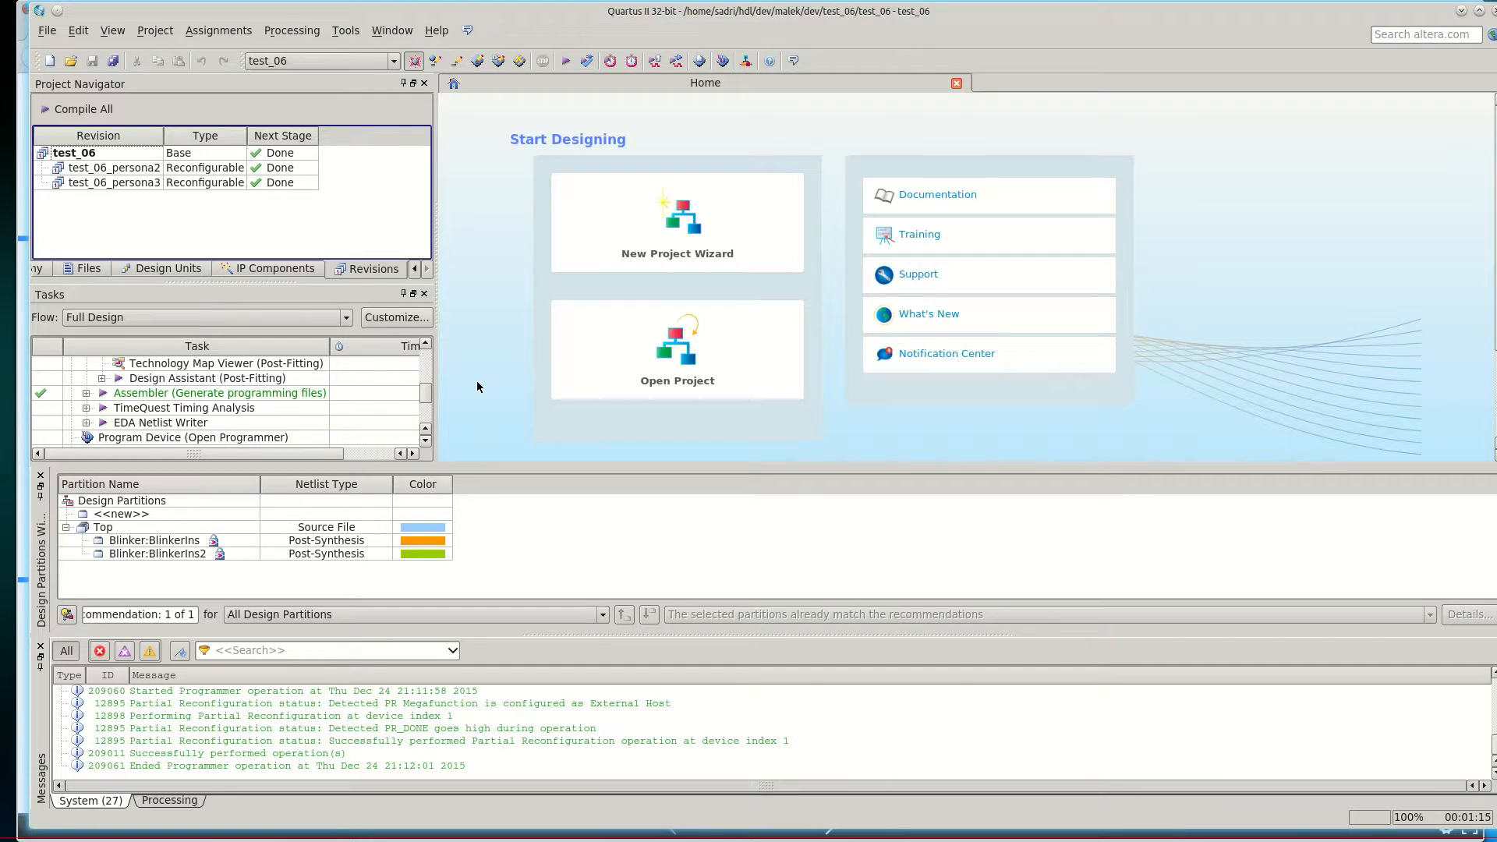
Step: Open the Programmer for test_06 and select CV SoCKit [1-6] as the programming hardware
click(723, 61)
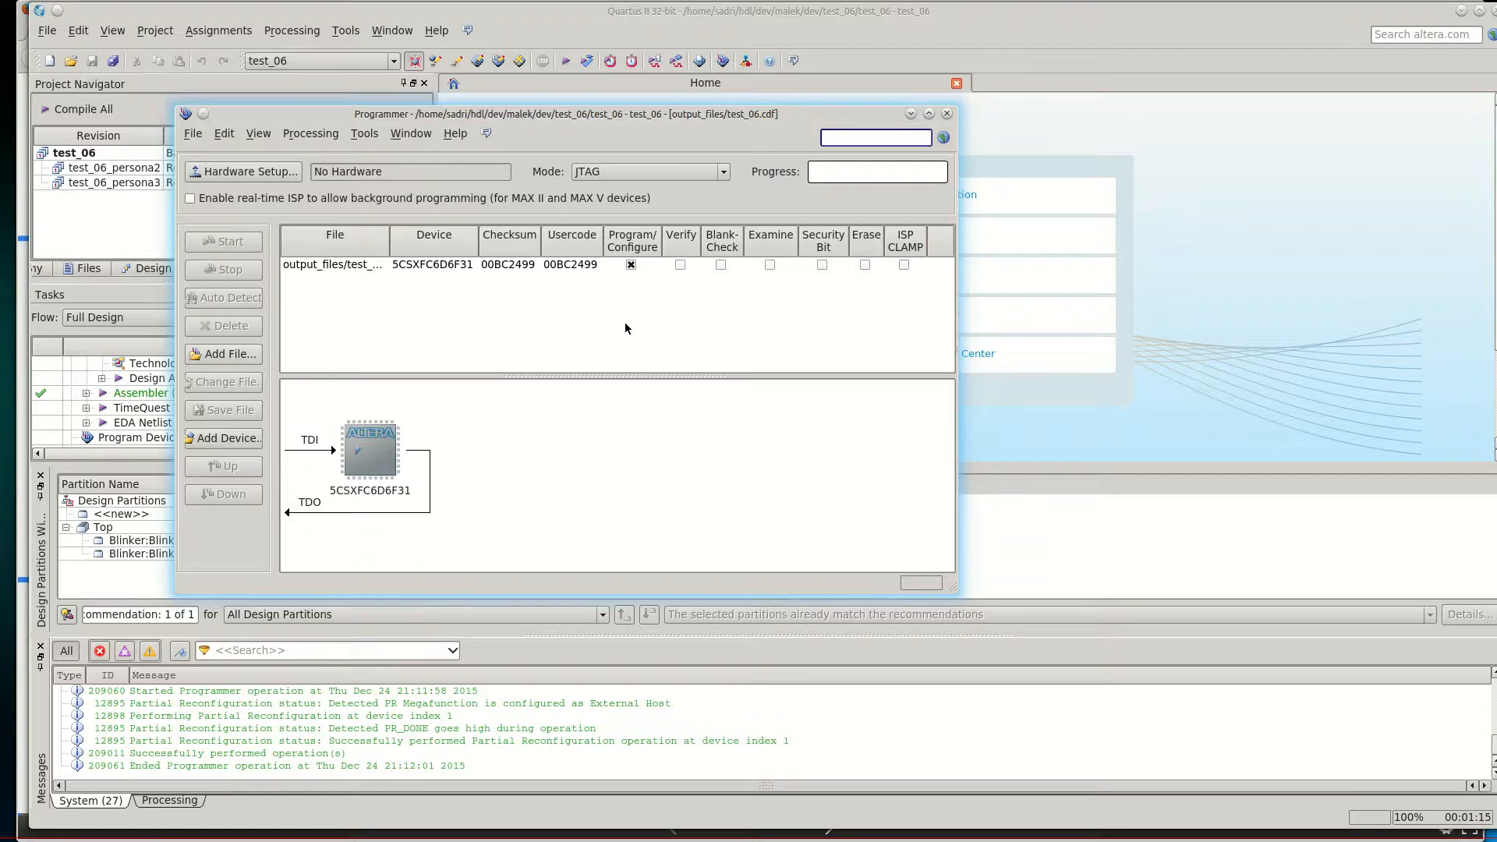
click(290, 176)
click(593, 273)
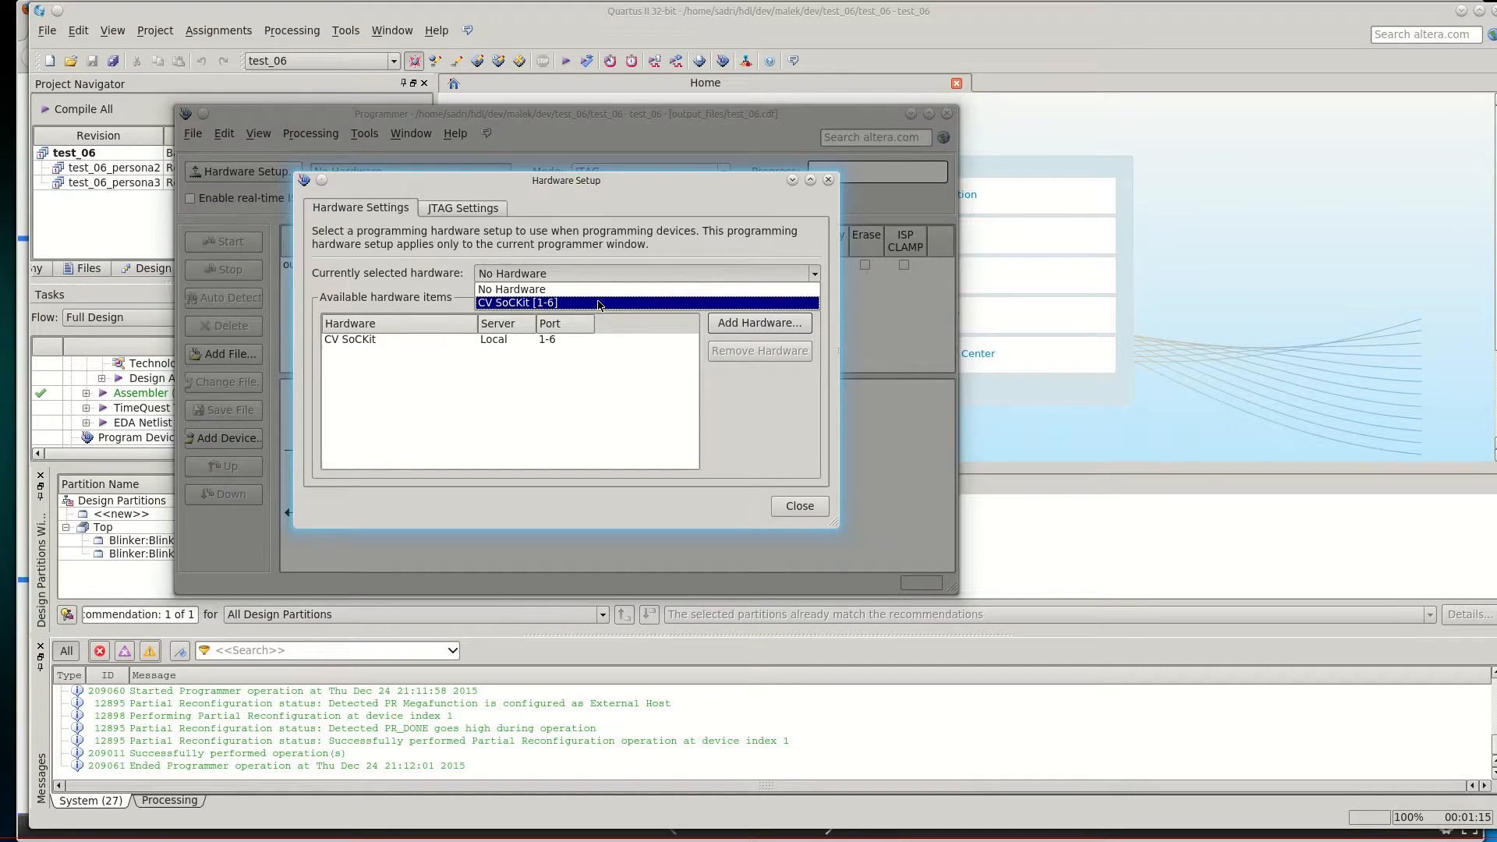
click(599, 303)
click(799, 505)
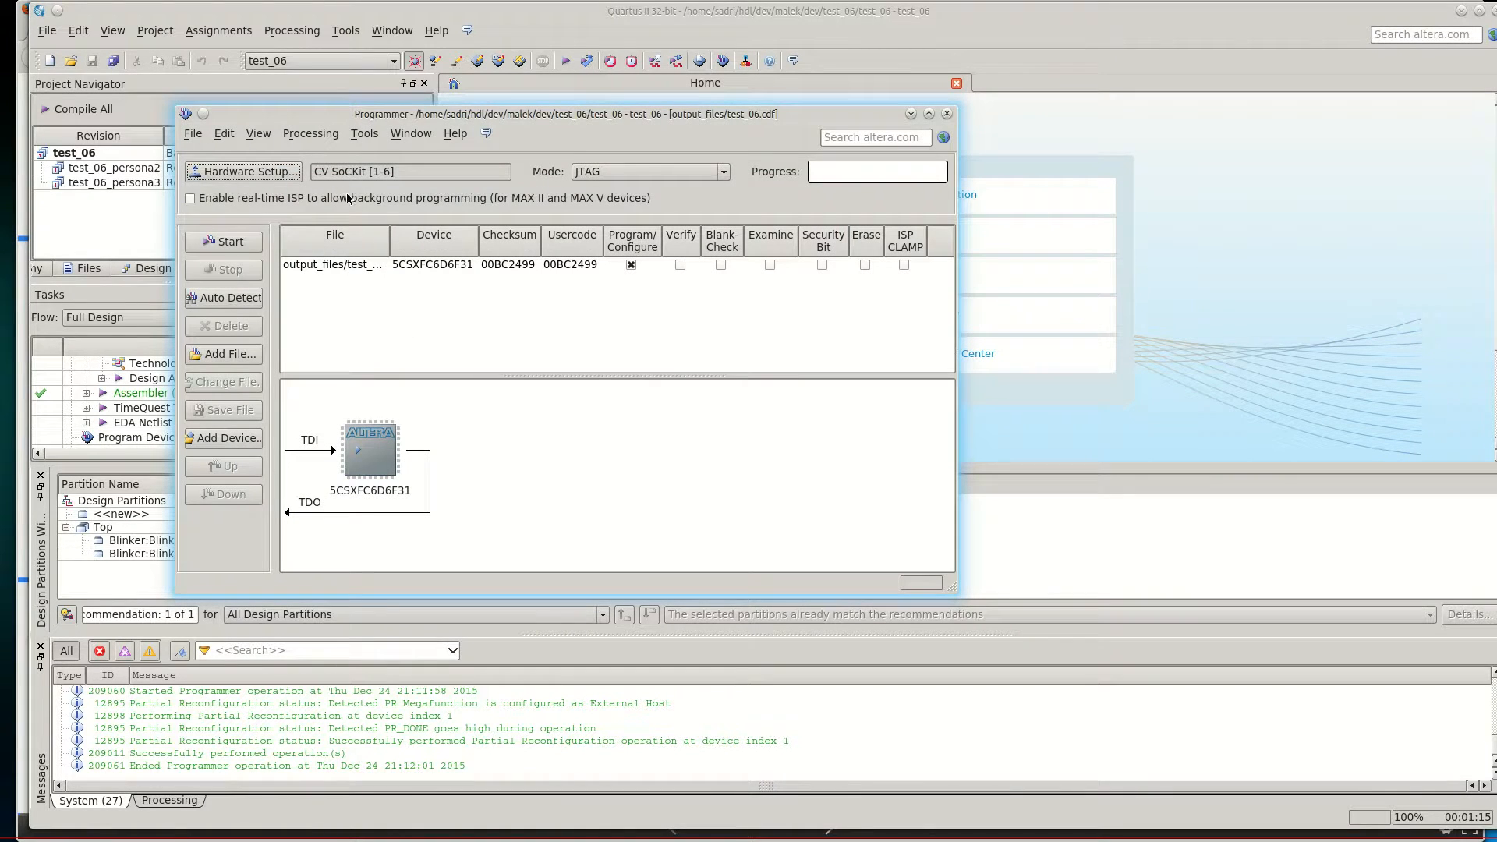
Step: Auto-detect the devices in the JTAG chain, choosing 5CSXFC6D6 for the FPGA
click(255, 307)
click(477, 402)
click(714, 448)
click(1447, 840)
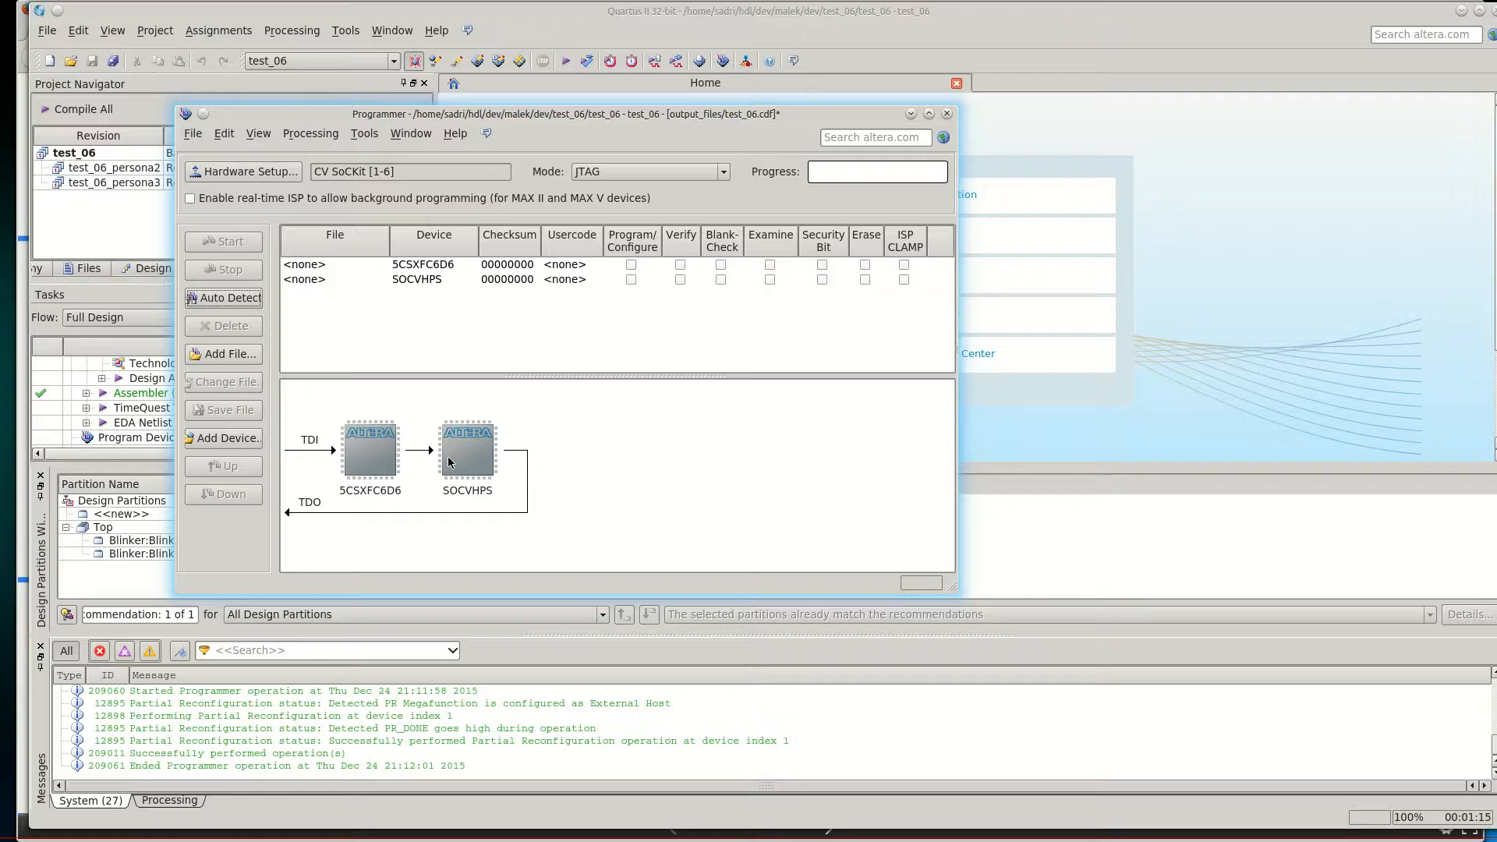
Step: Program the 5CSXFC6D6 device with test_06.sof from the output_files folder, with Program/Configure enabled
click(435, 268)
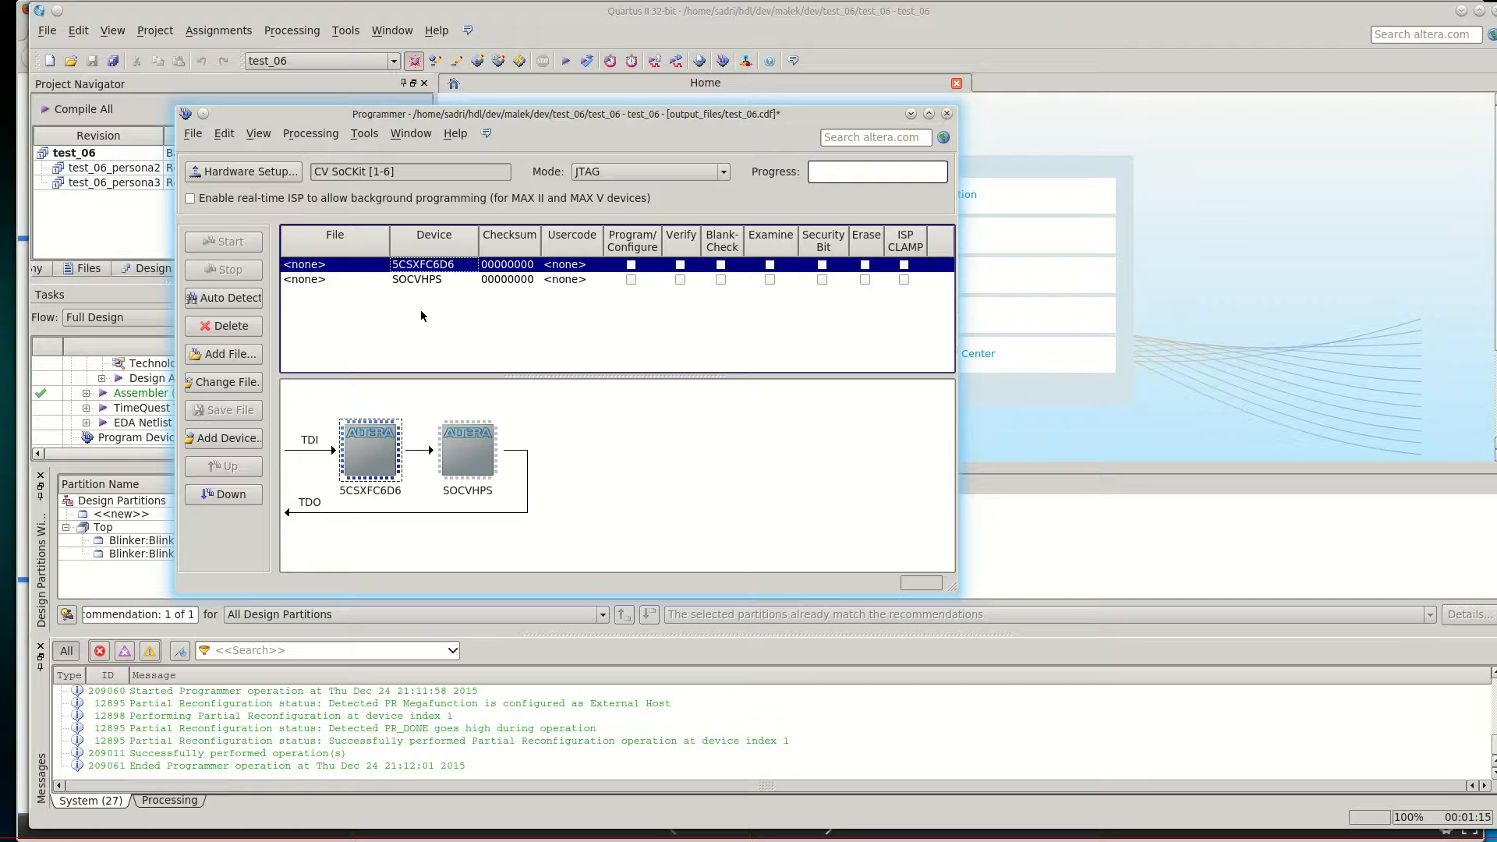
click(250, 383)
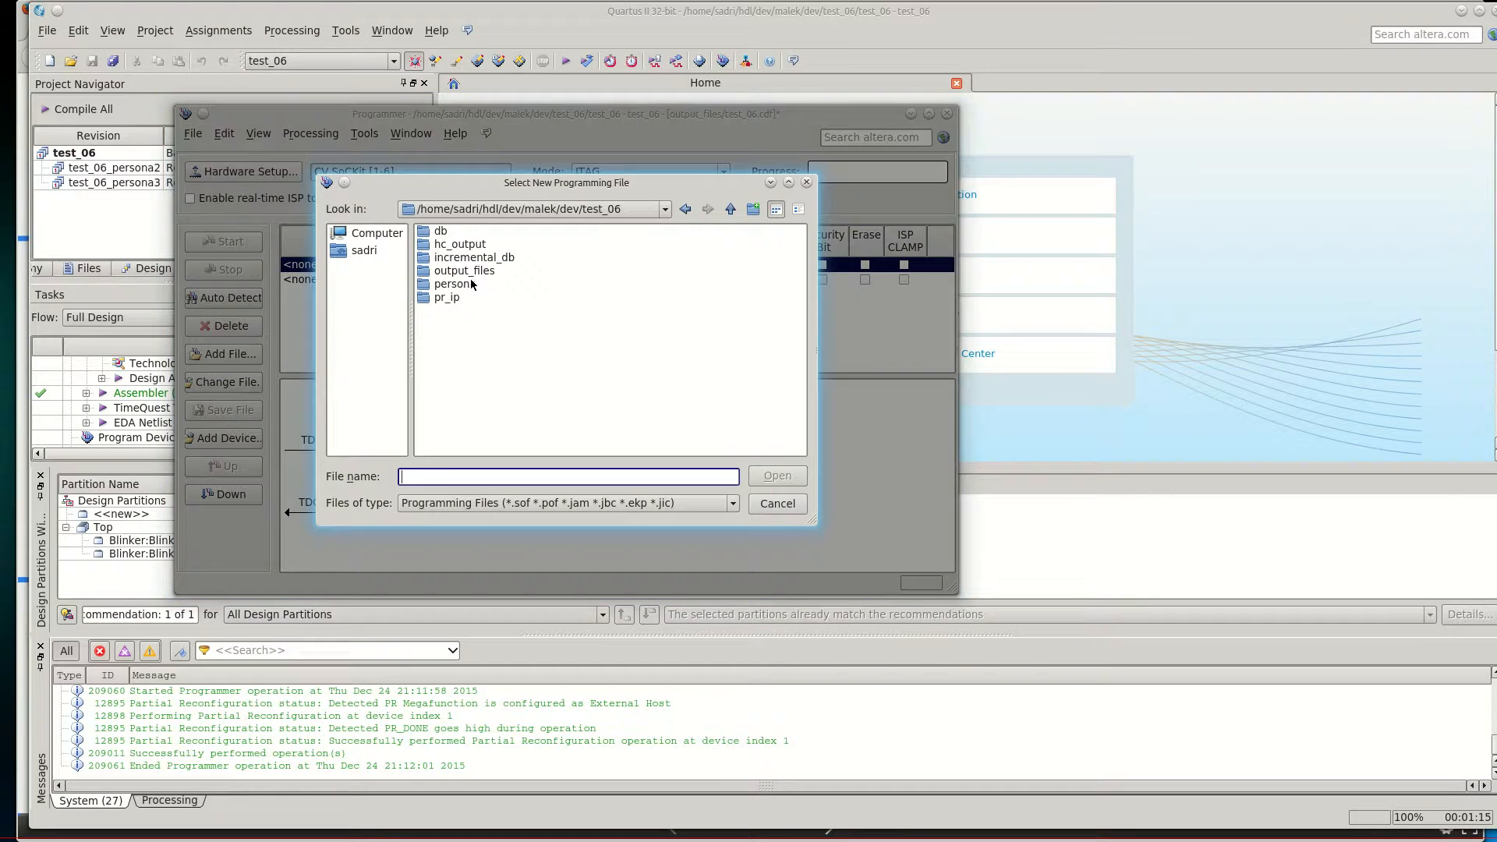
double_click(466, 271)
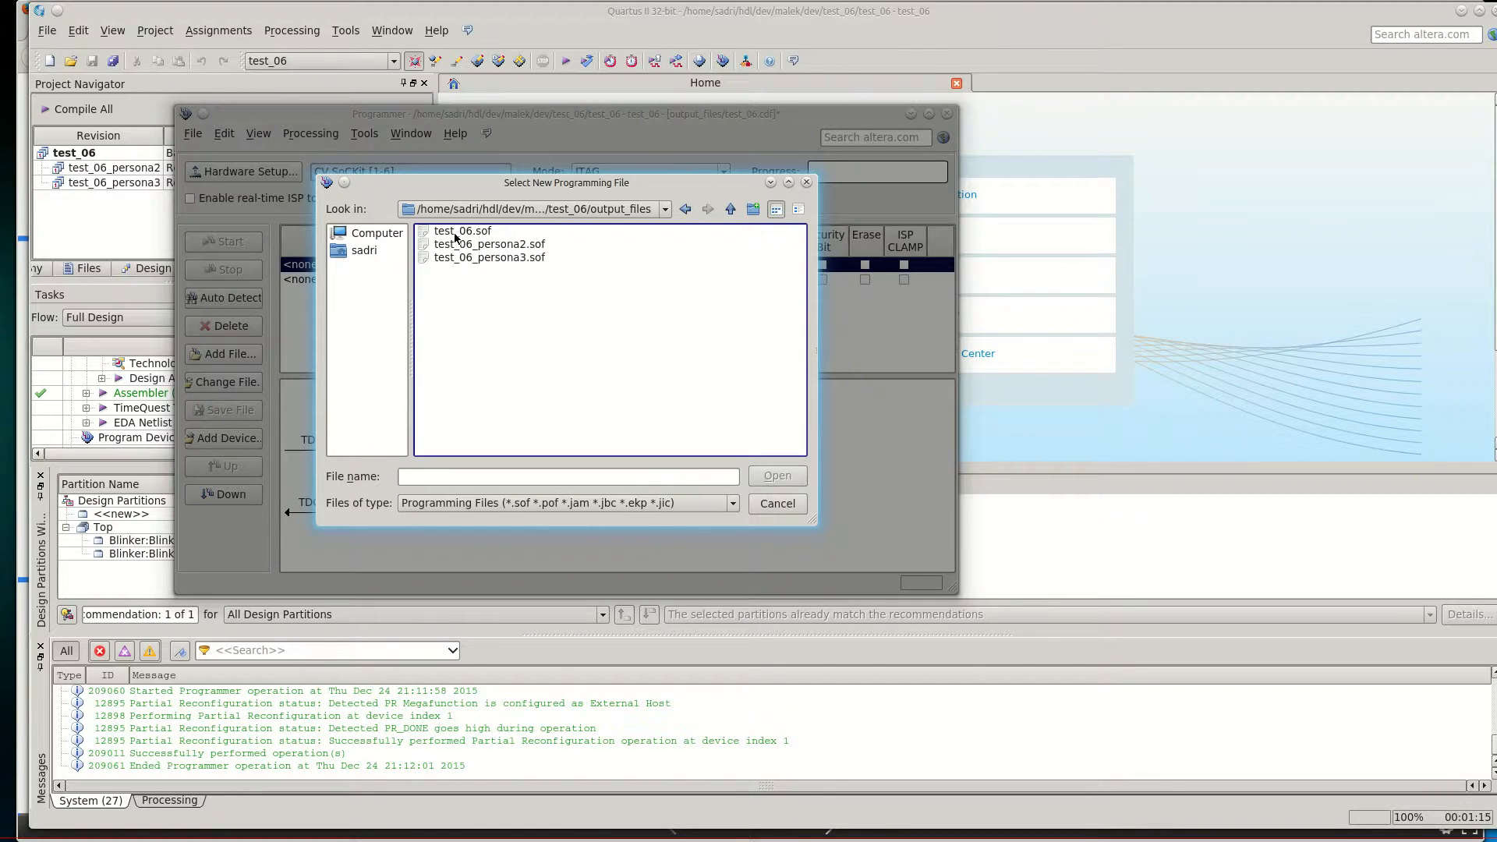
click(484, 233)
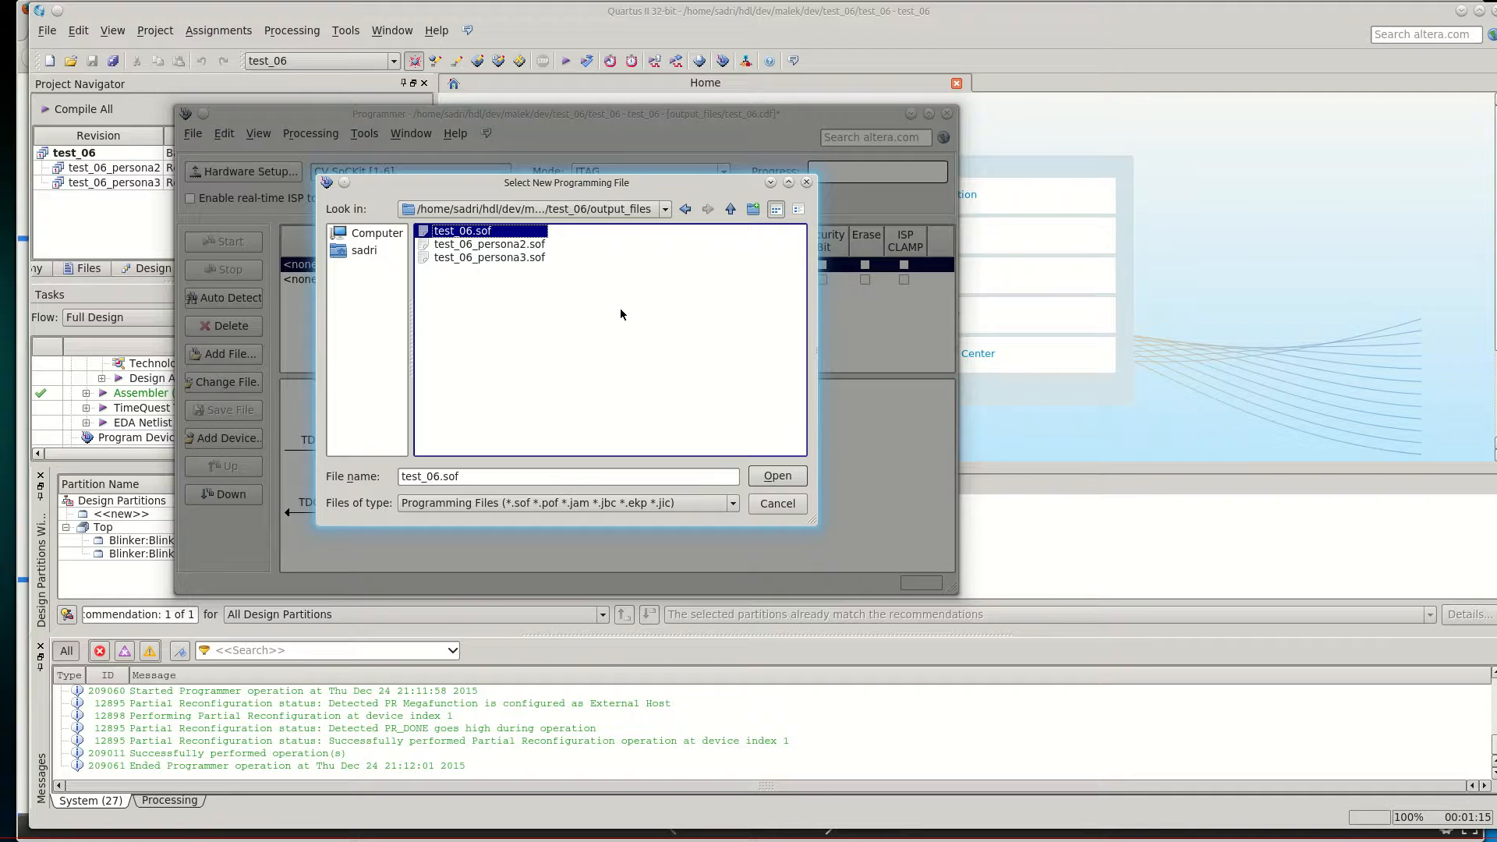
click(780, 477)
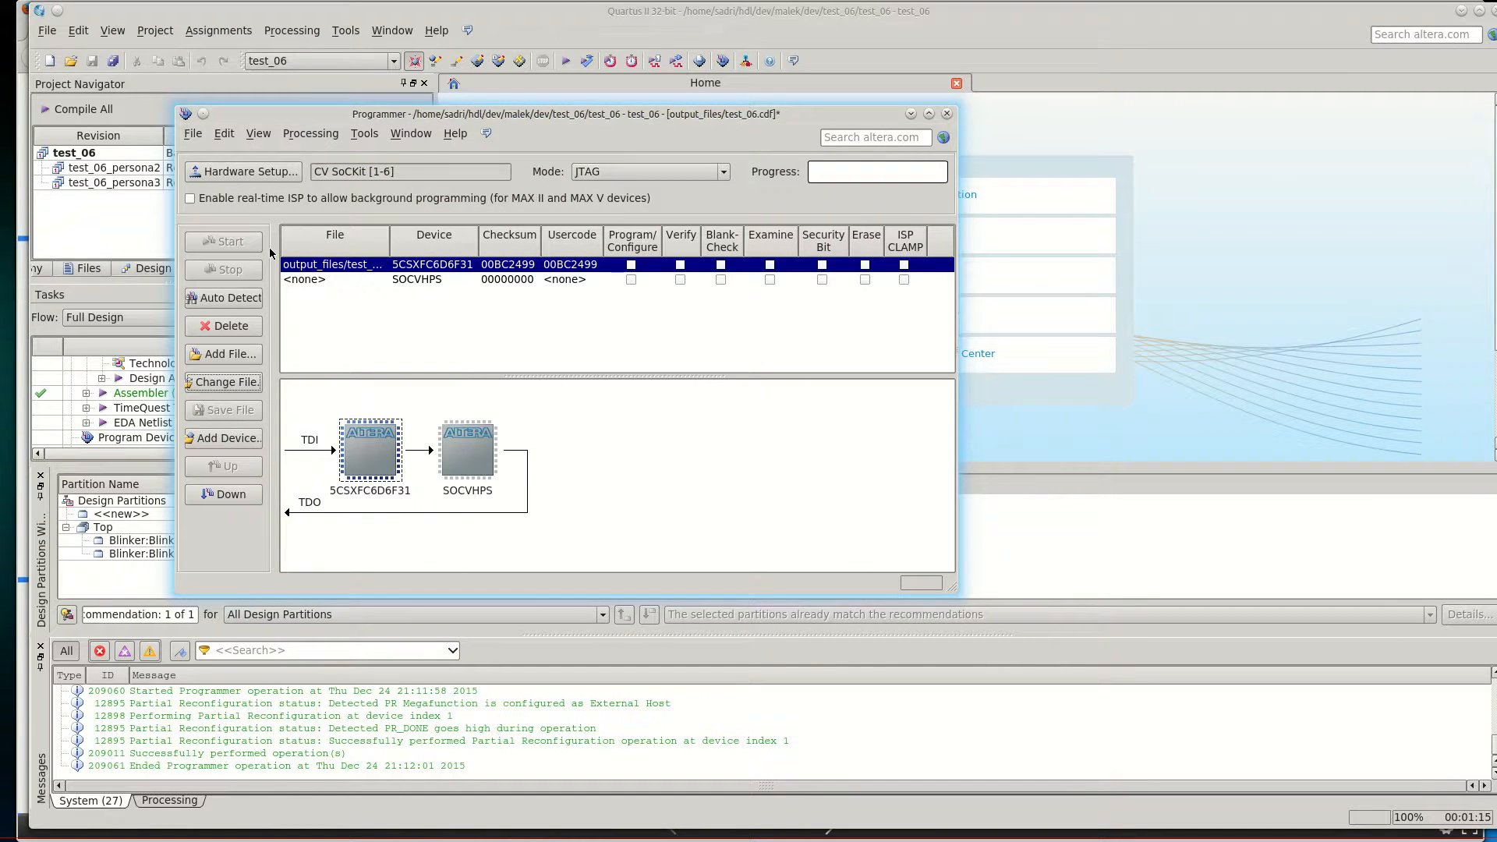
click(631, 265)
click(248, 243)
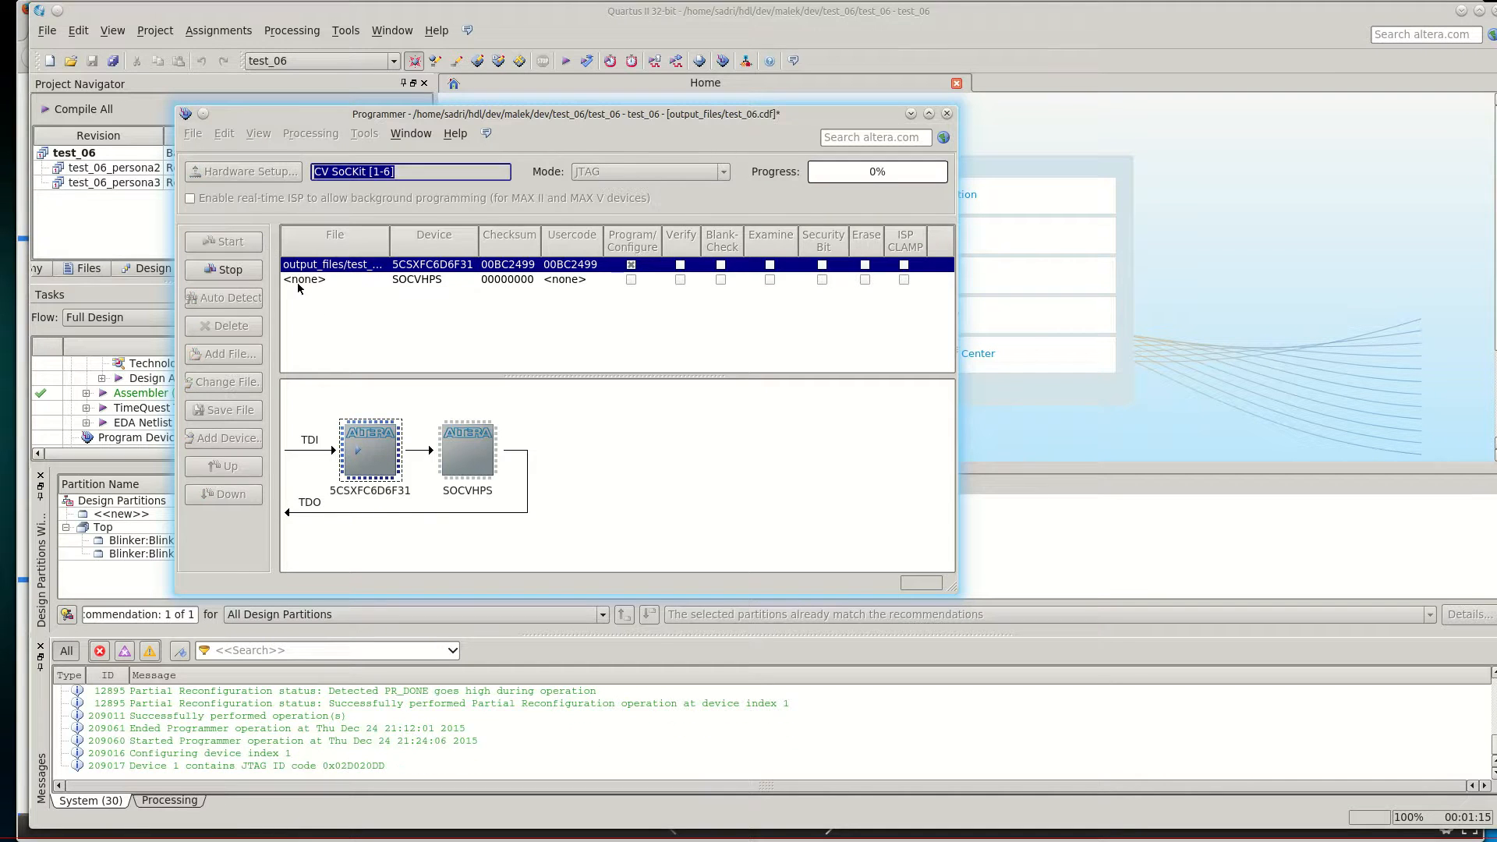